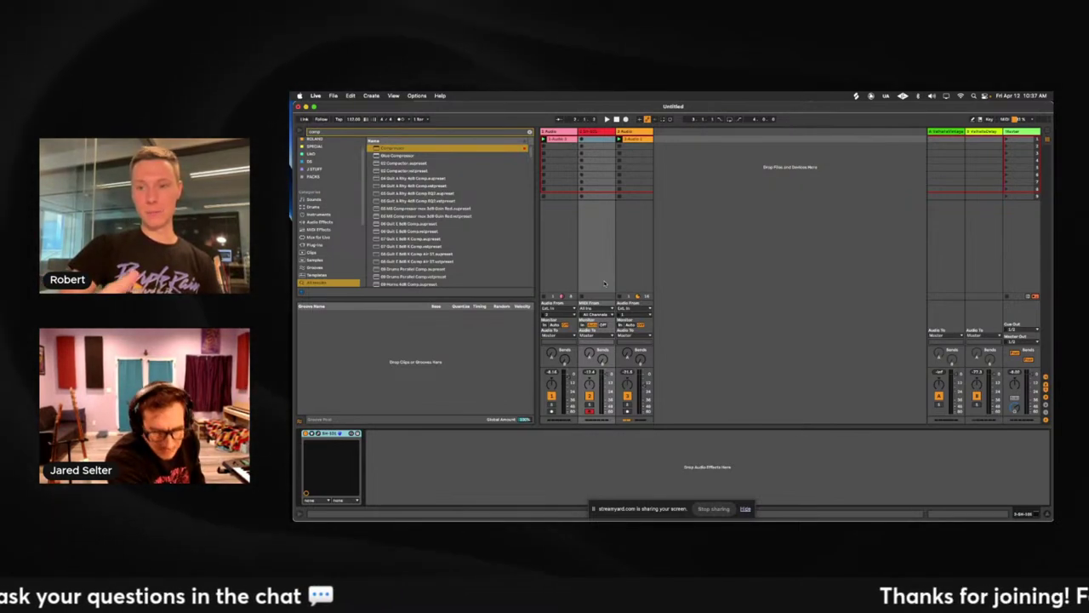
scroll(589, 155, "up", 3)
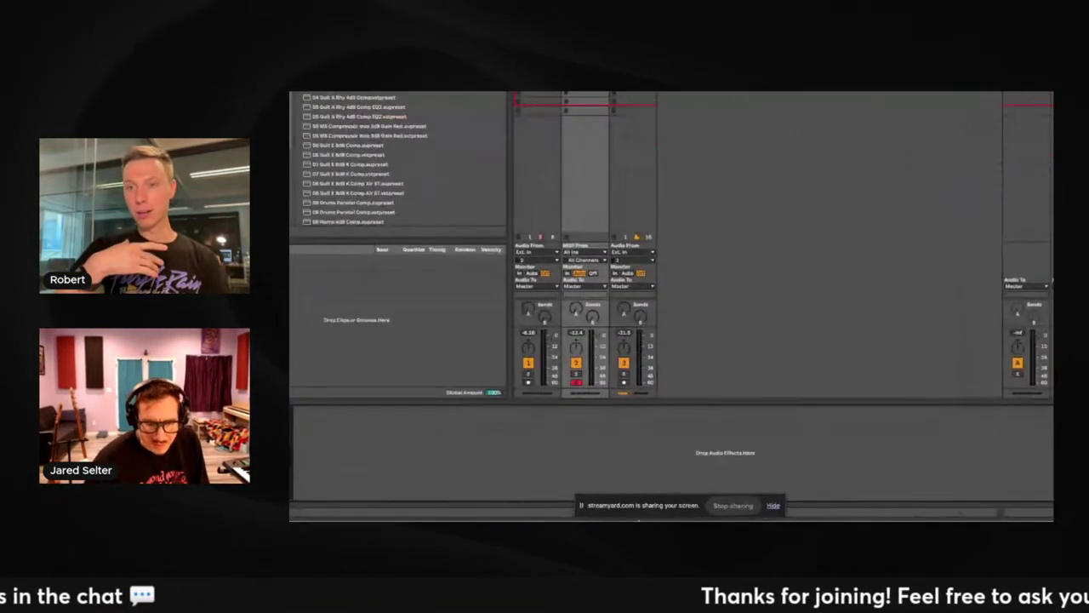
mouse_move(641, 519)
scroll(629, 501, "down", 3)
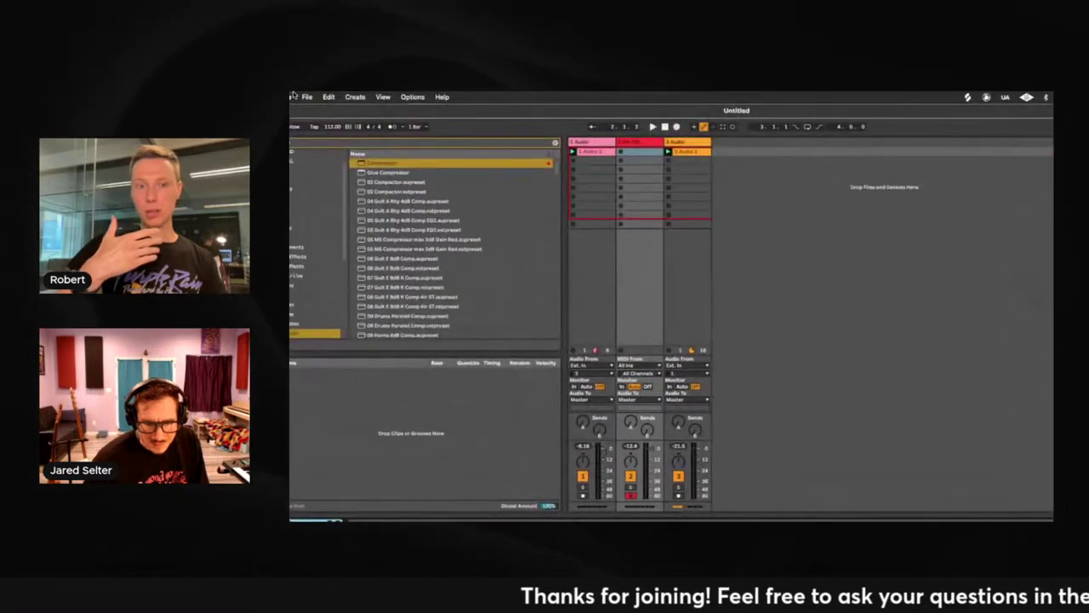
scroll(324, 112, "up", 2)
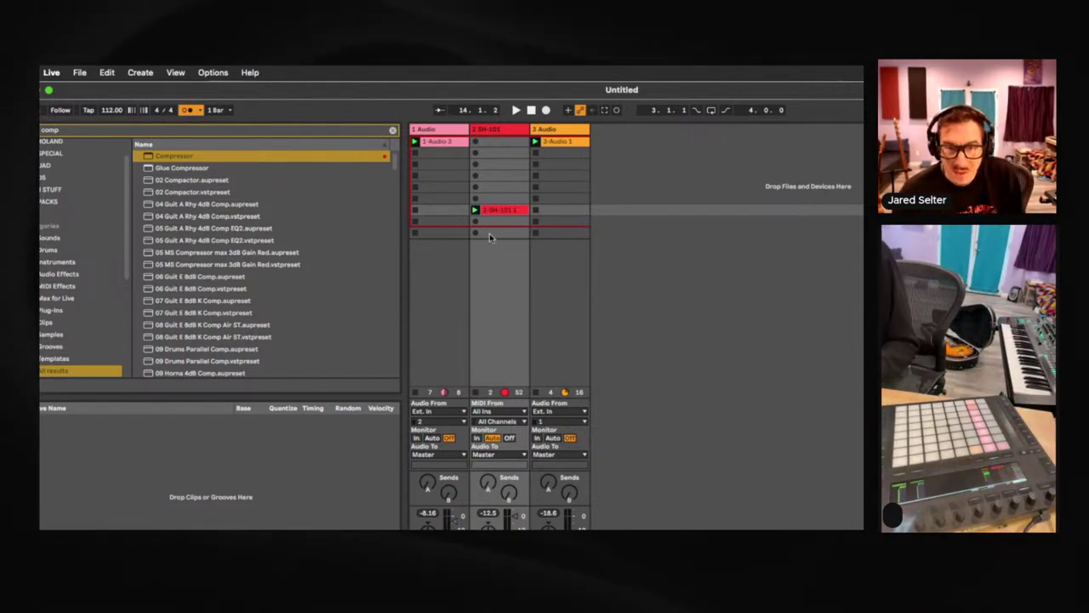
- Open the recorded clip on the SH-101 track and move its loop start to bar 9
double_click(502, 213)
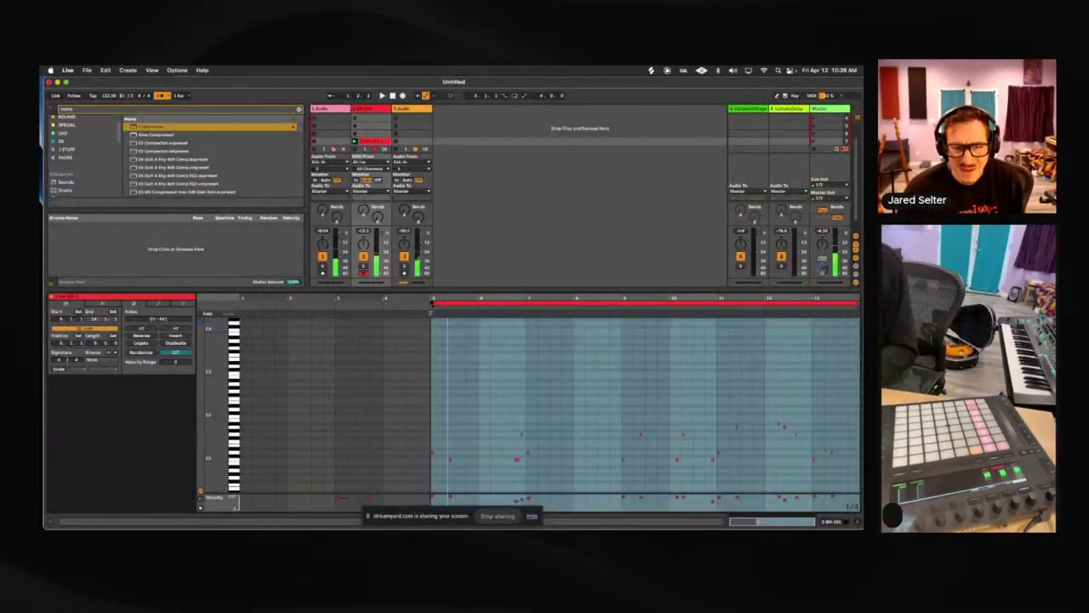
left_click_drag(432, 312, 515, 313)
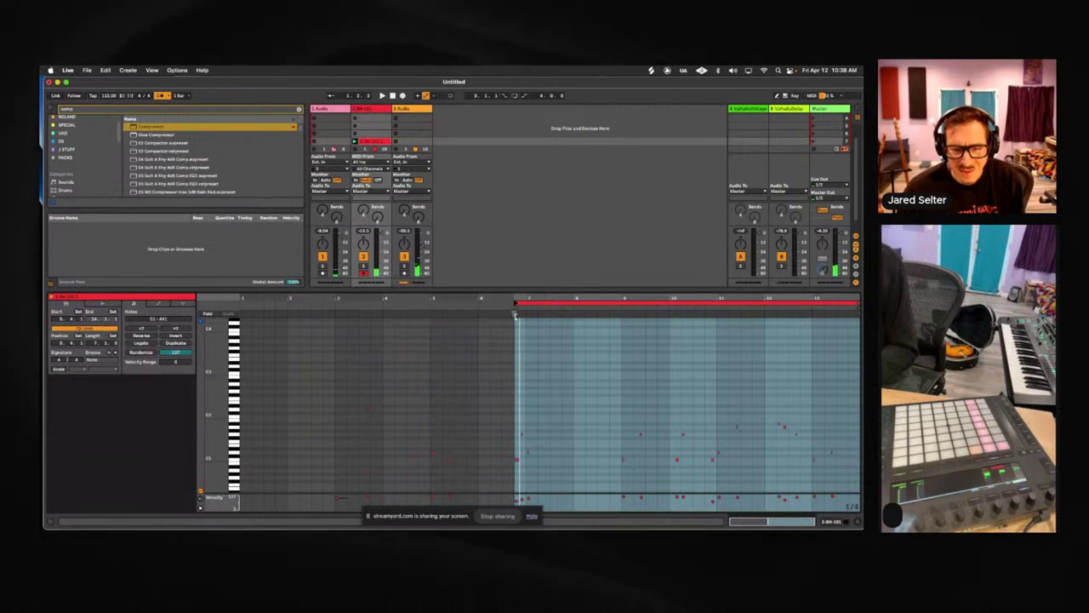
key("space")
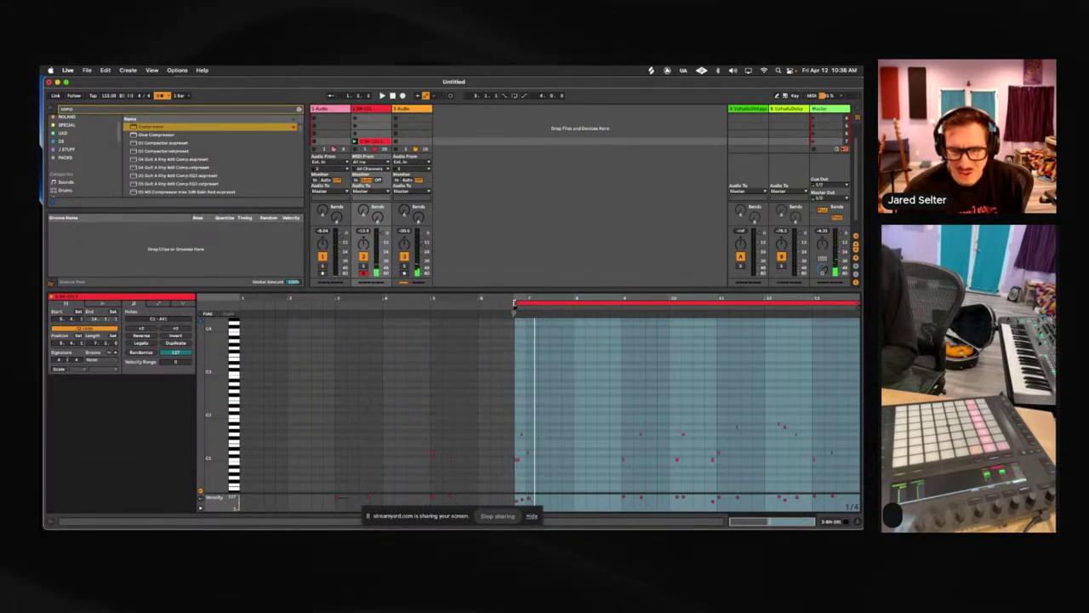
left_click_drag(515, 311, 624, 336)
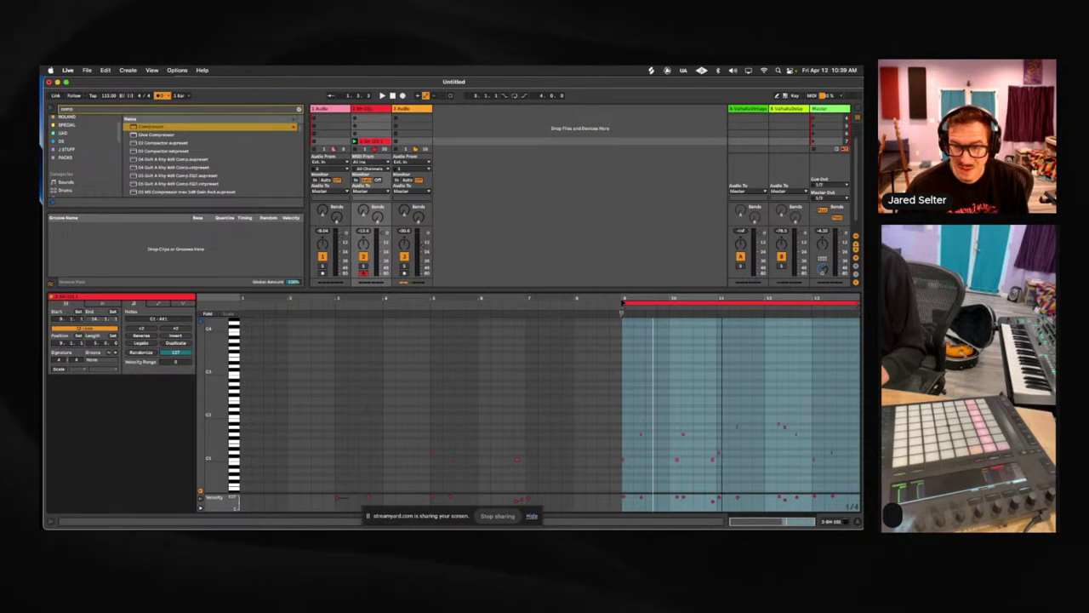
- Crop the SH-101 clip to its loop and quantize all of its notes
right_click(701, 401)
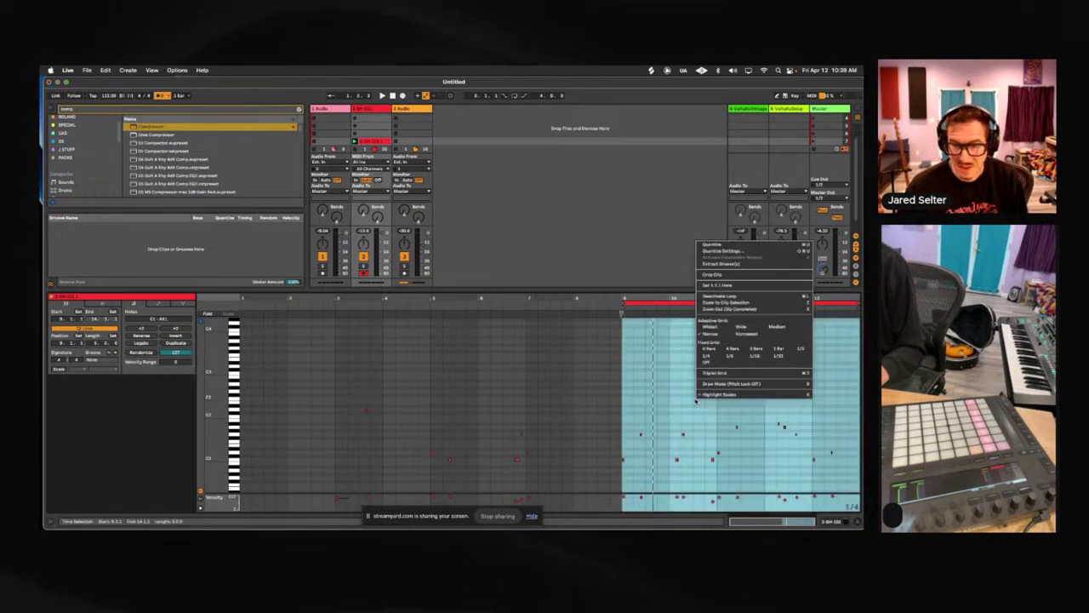
left_click(727, 276)
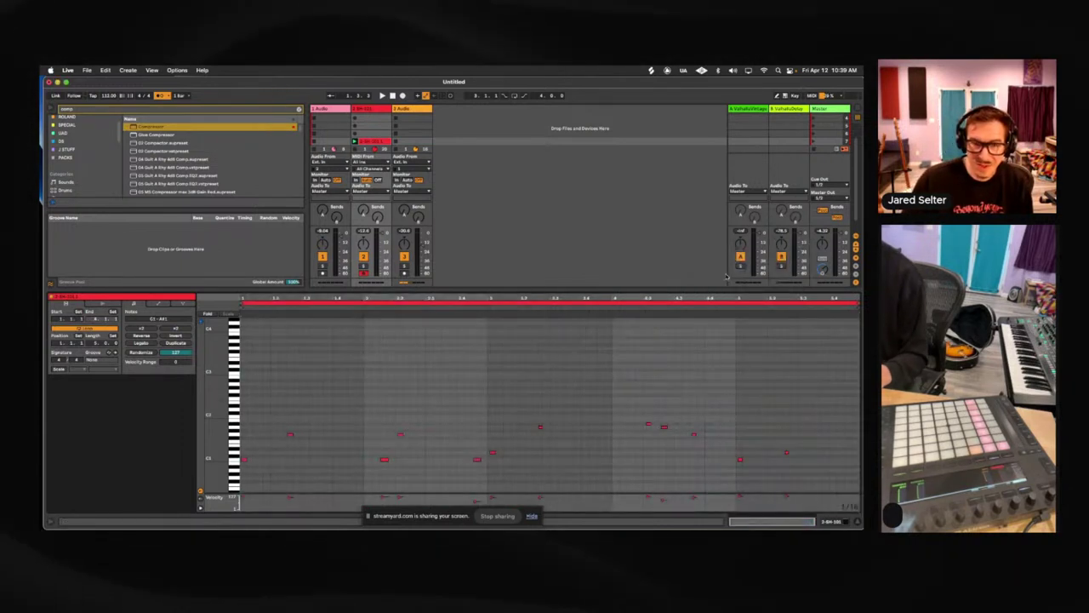
left_click(486, 379)
key("super+a")
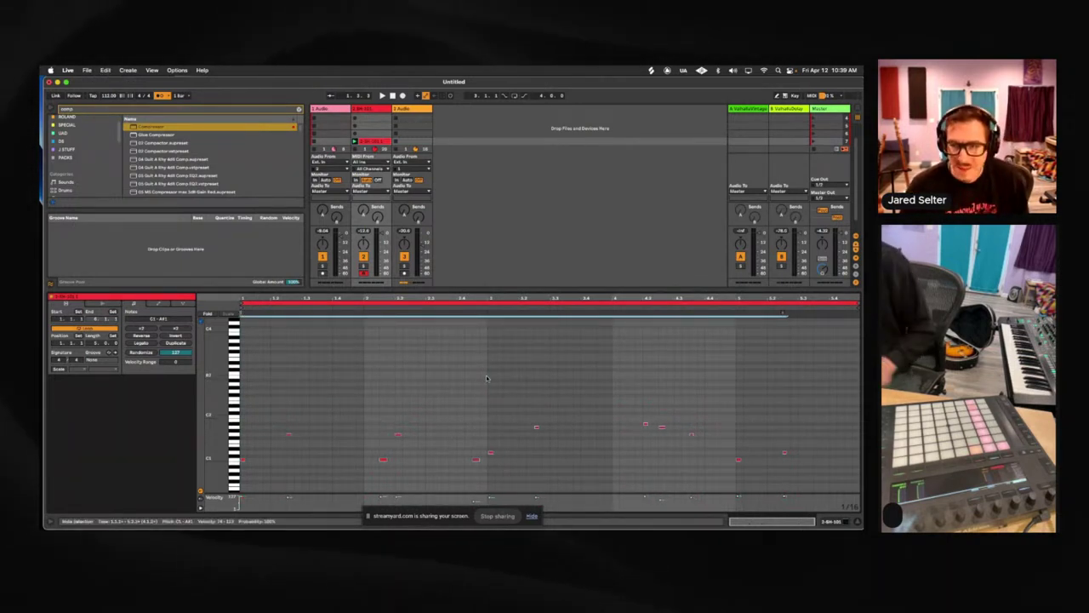
- Shorten the clip's loop to four bars and crop the clip to it, with the unused note rows folded away
left_click(771, 313)
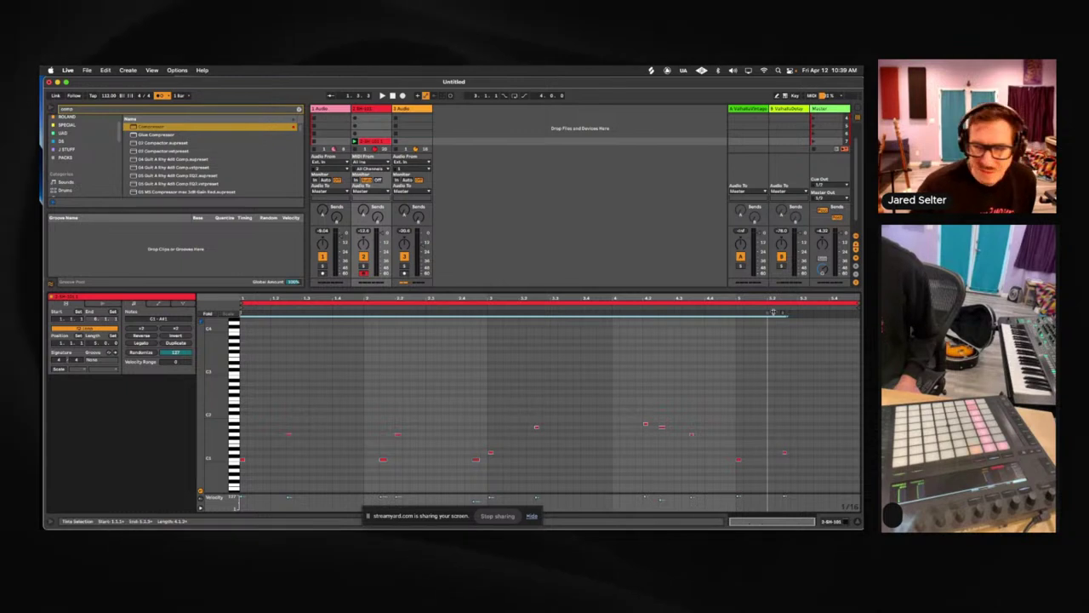
left_click_drag(858, 300, 733, 332)
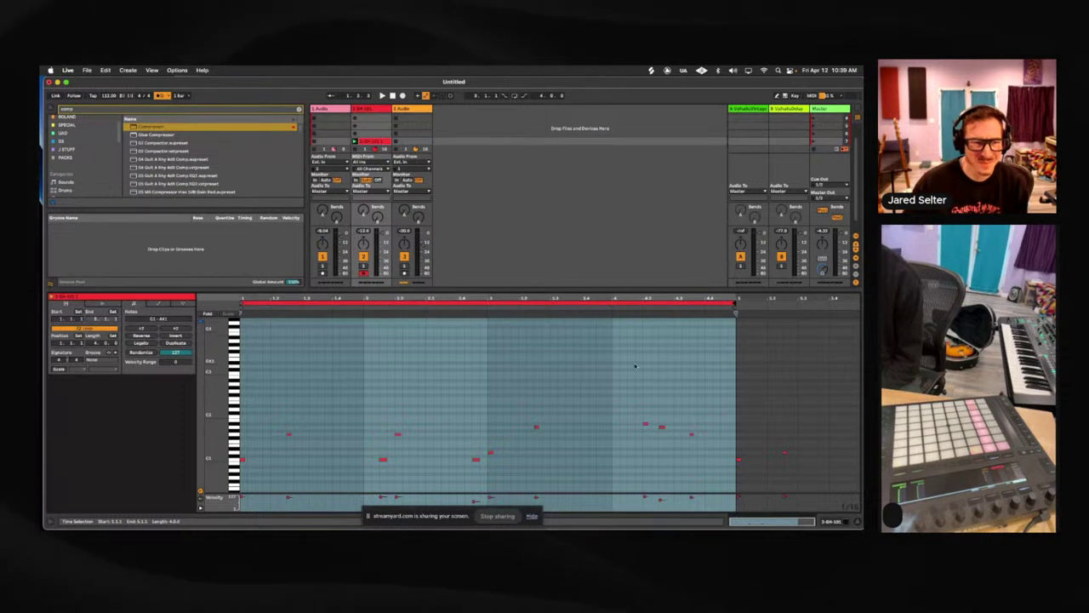
left_click(208, 314)
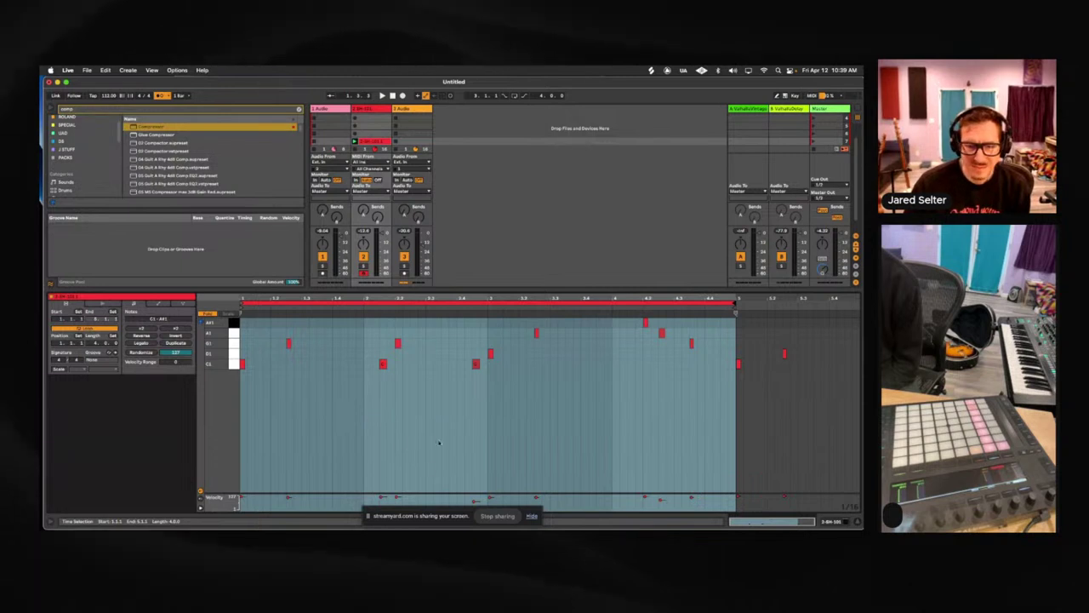
right_click(439, 443)
left_click(474, 320)
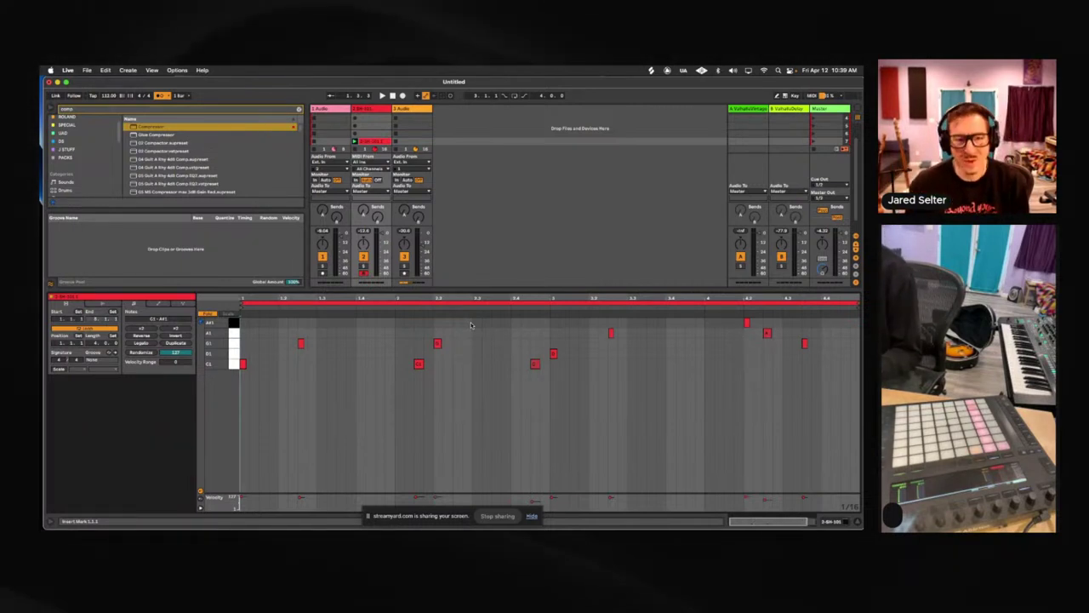
- Undo the cropping, quantizing and loop shortening to restore the full recorded SH-101 clip
key("super+a")
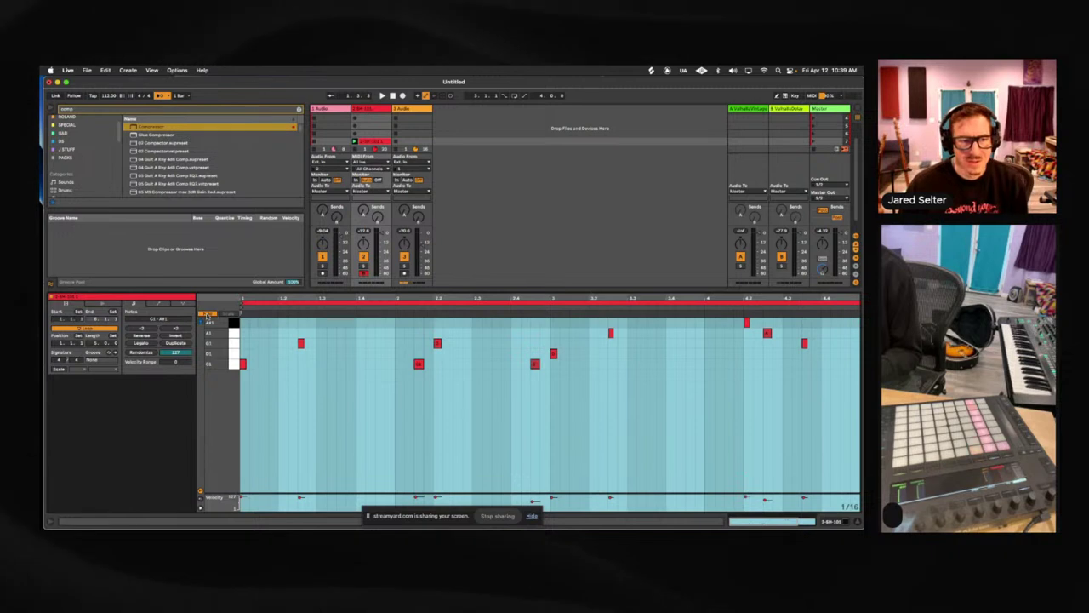
key("Delete")
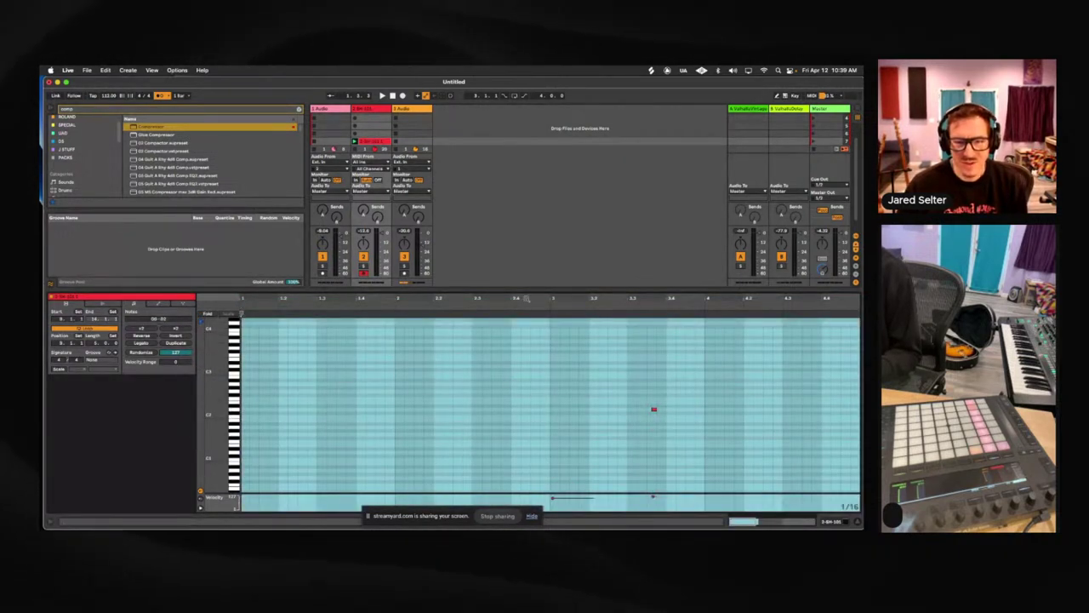
key("super+z")
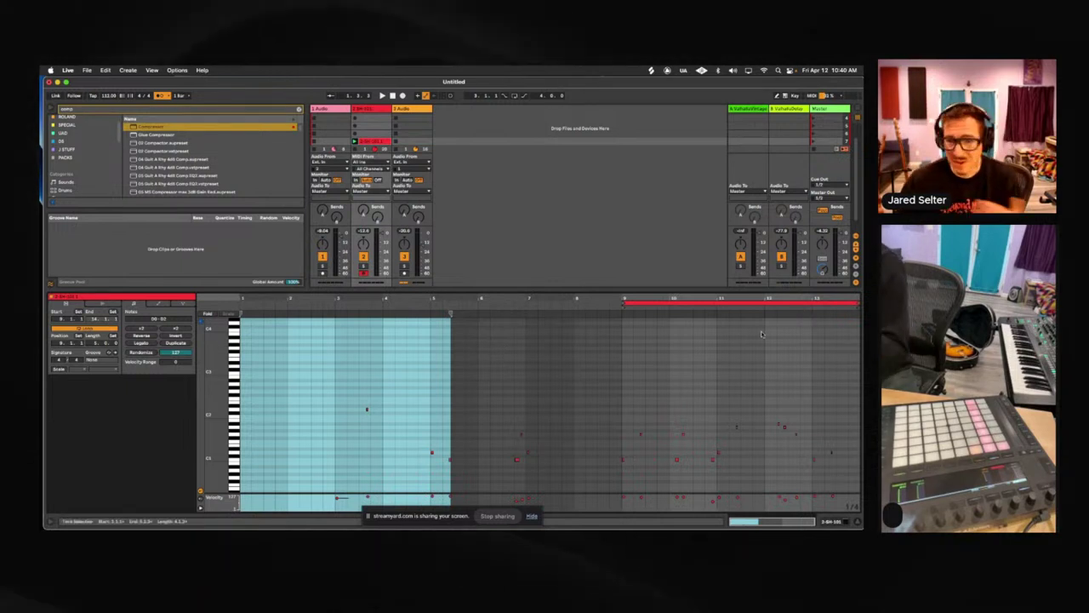
- Select the looped section starting at bar 9 and crop the SH-101 clip to it
left_click(673, 300)
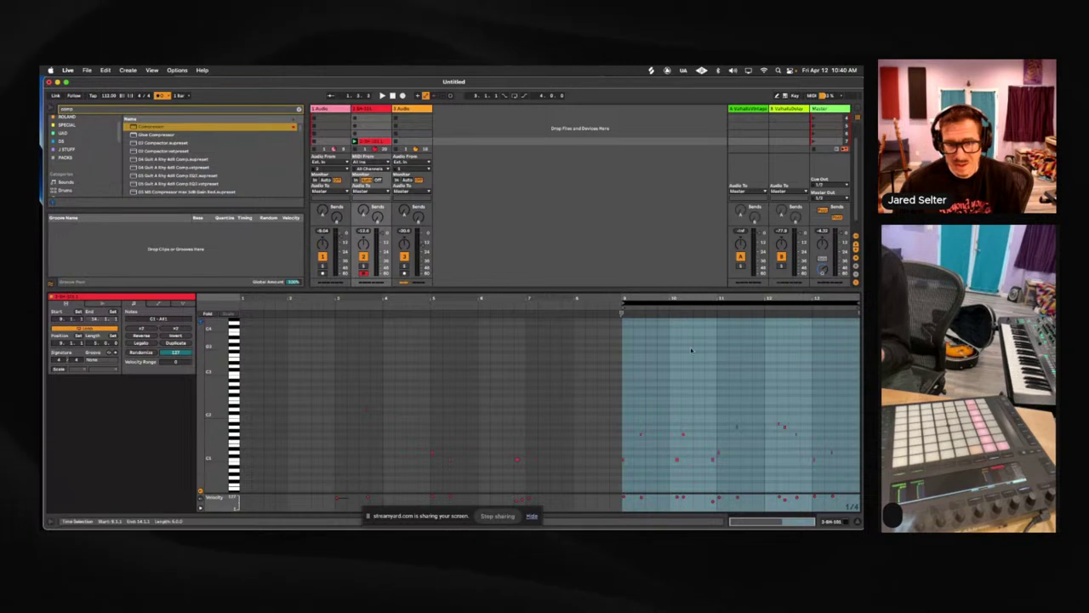
right_click(656, 425)
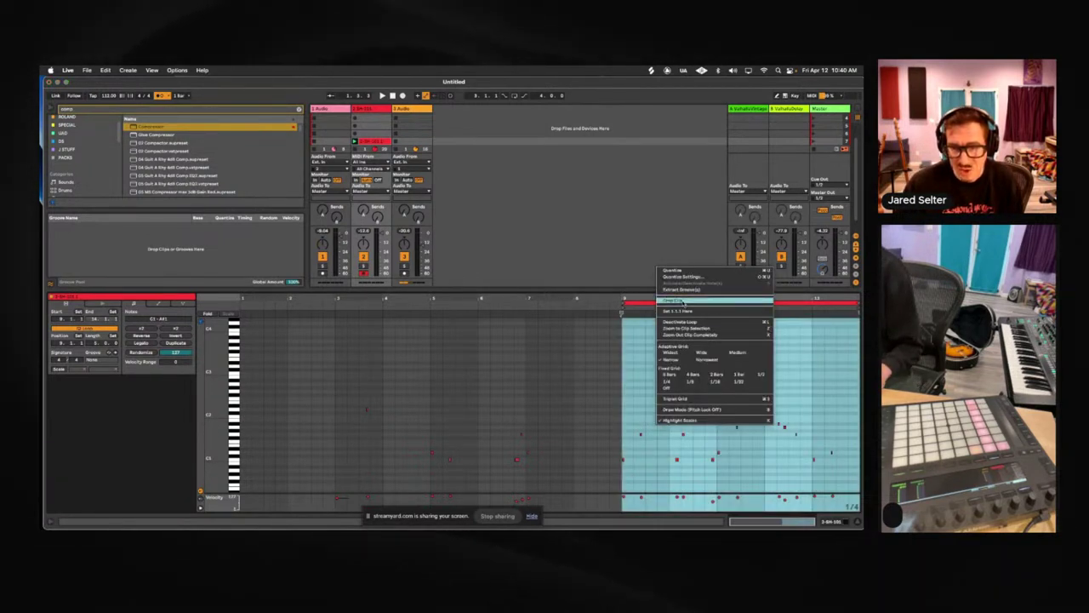
left_click(681, 301)
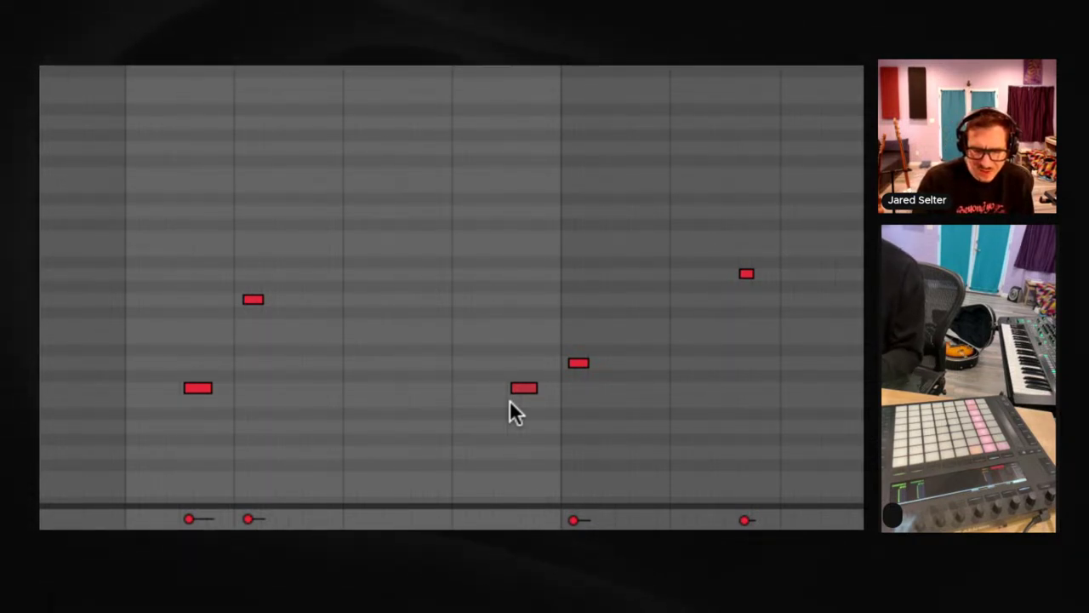
- Try coarser, finer and triplet grid settings in the note editor, including 1/1, and leave the grid at 1/8
key("ctrl+2")
key("ctrl+1")
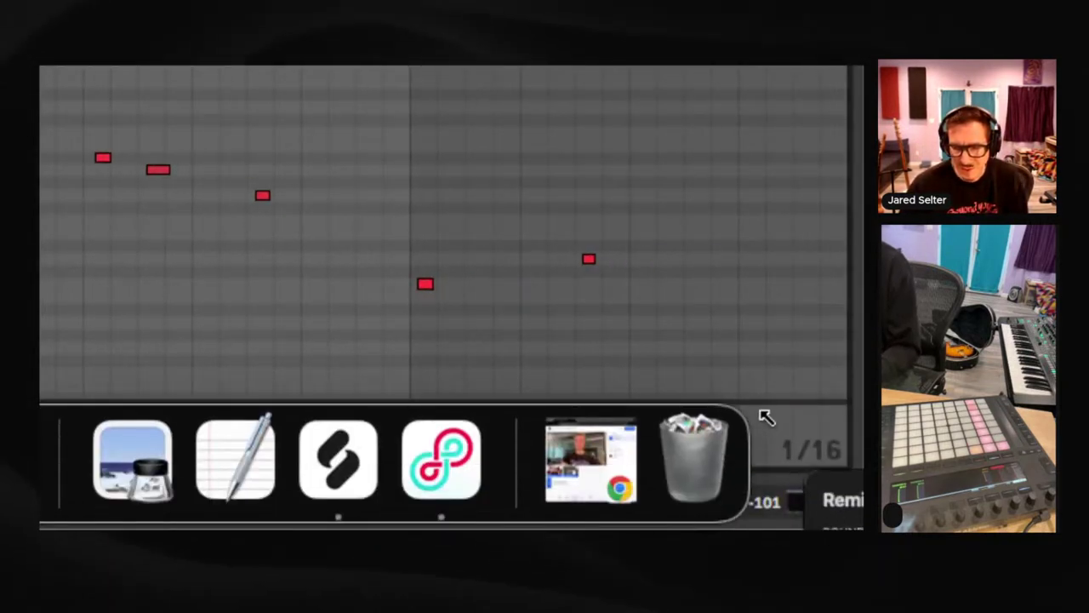
key("super+2")
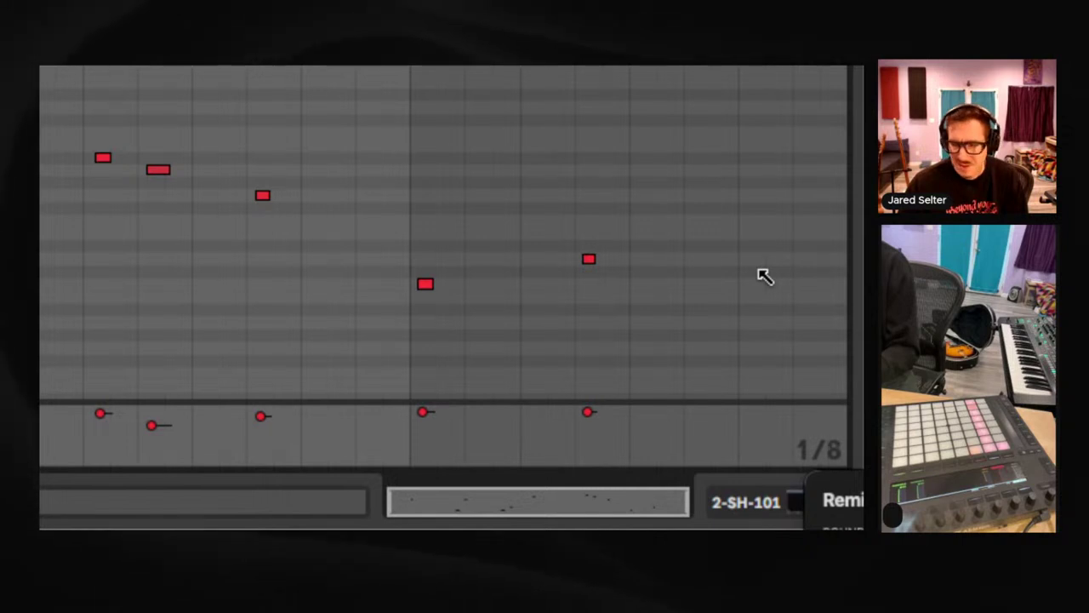
key("super+3")
key("super+3")
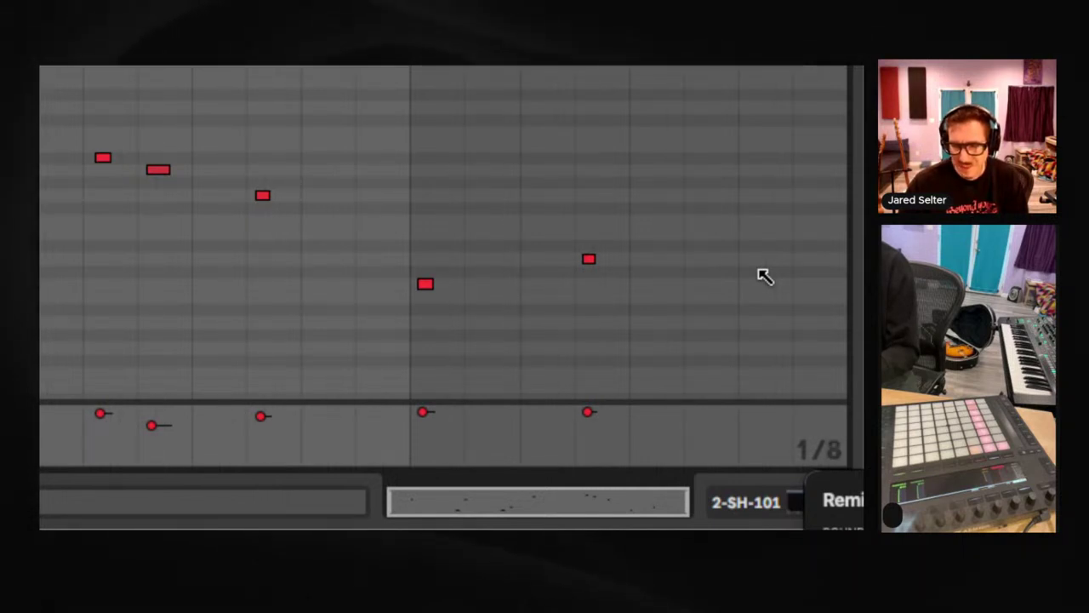
key("super+2")
key("super+2")
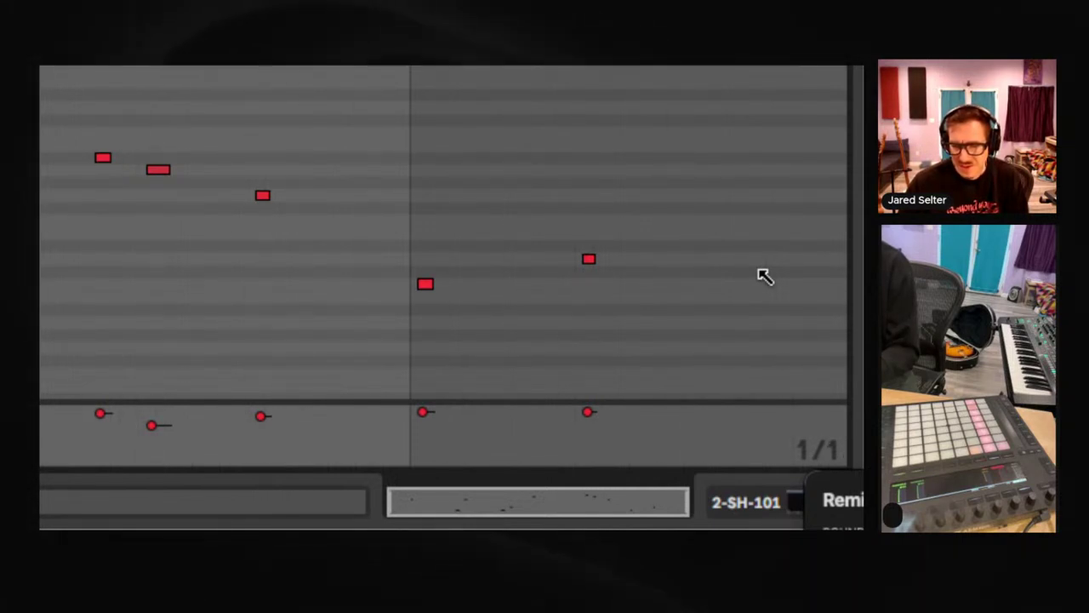
key("super+1")
key("super+1")
key("super+1")
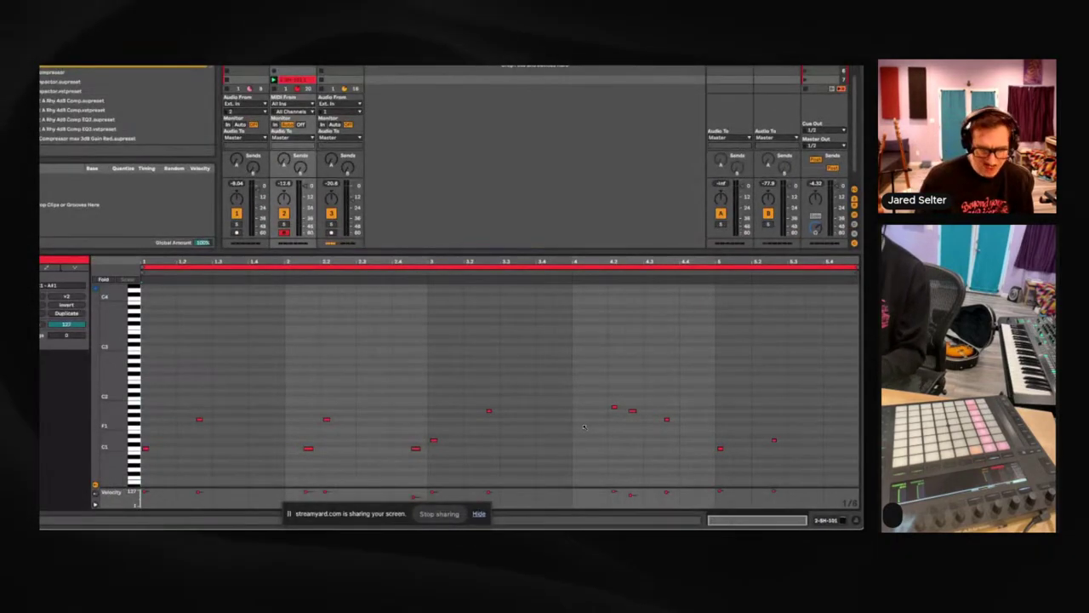
- Quantize all notes in the SH-101 clip to the current grid with an amount of 92% and start playback
key("super+shift+u")
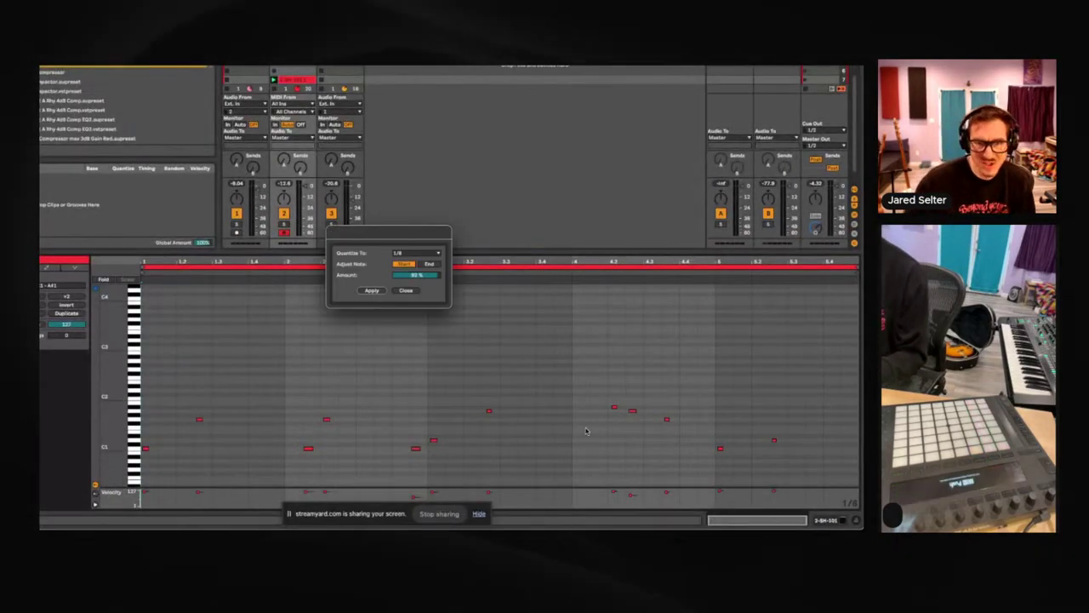
left_click(422, 260)
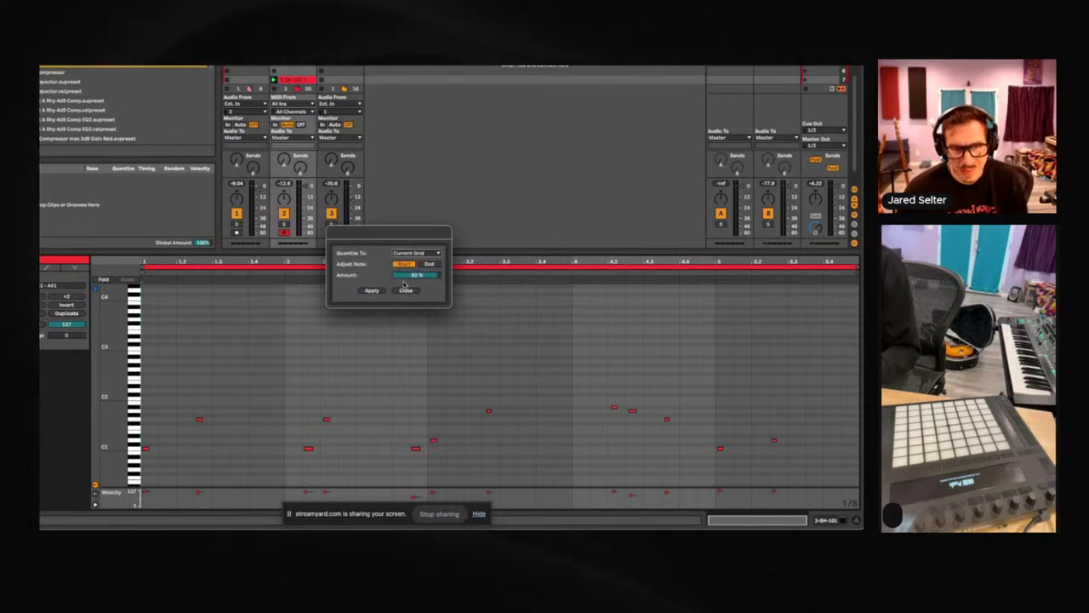
left_click_drag(416, 282, 419, 275)
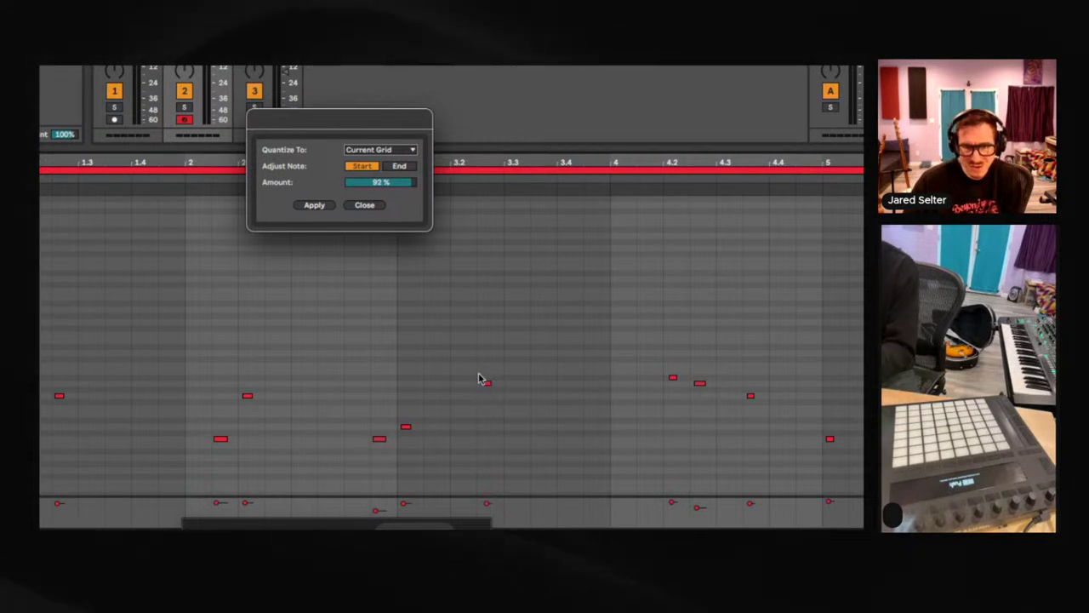
left_click(364, 206)
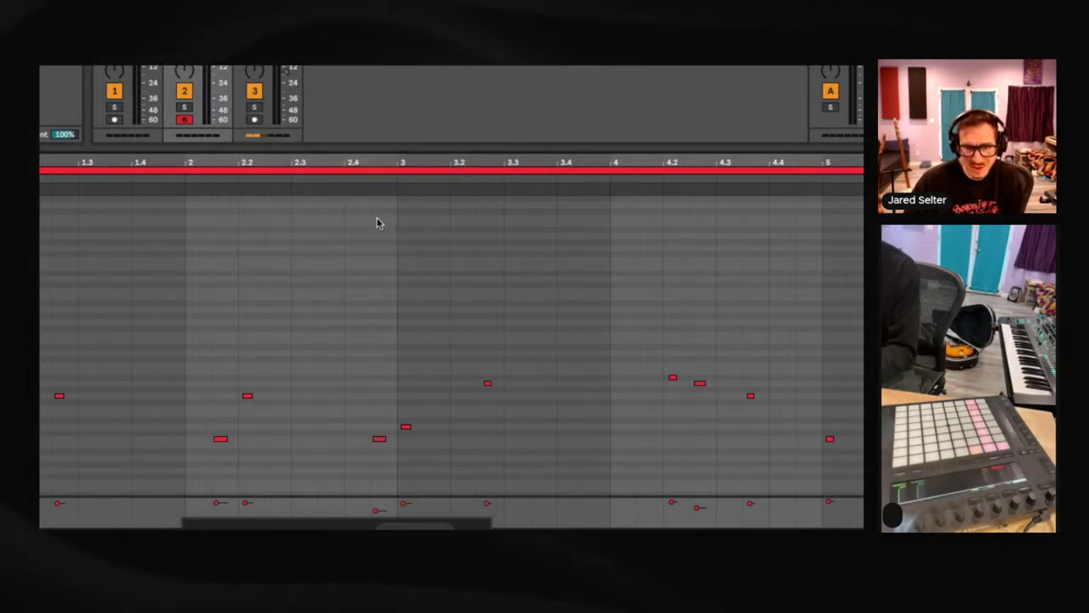
left_click(481, 355)
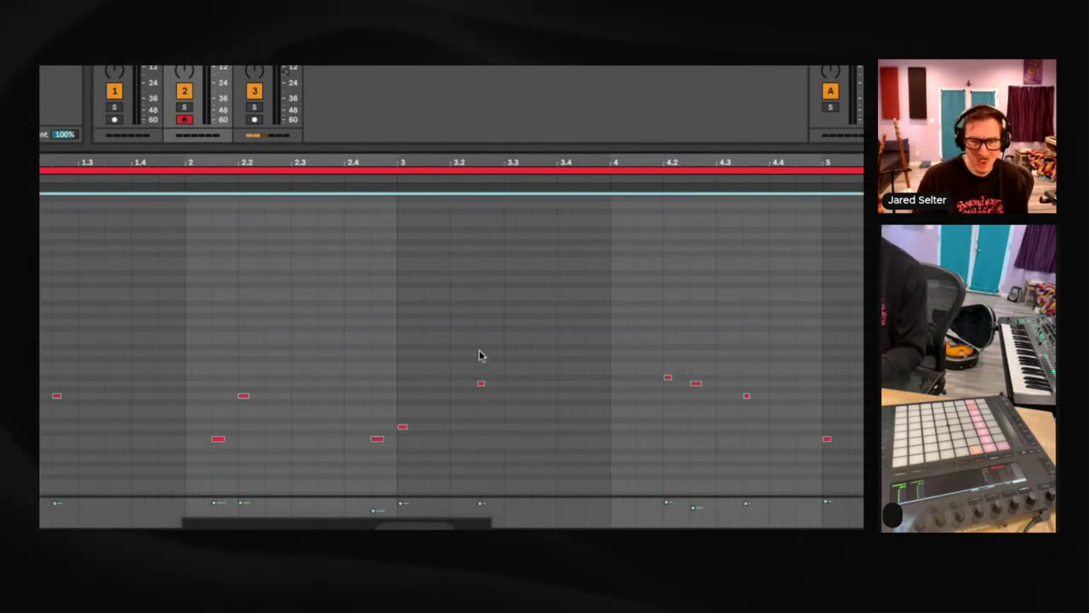
key("space")
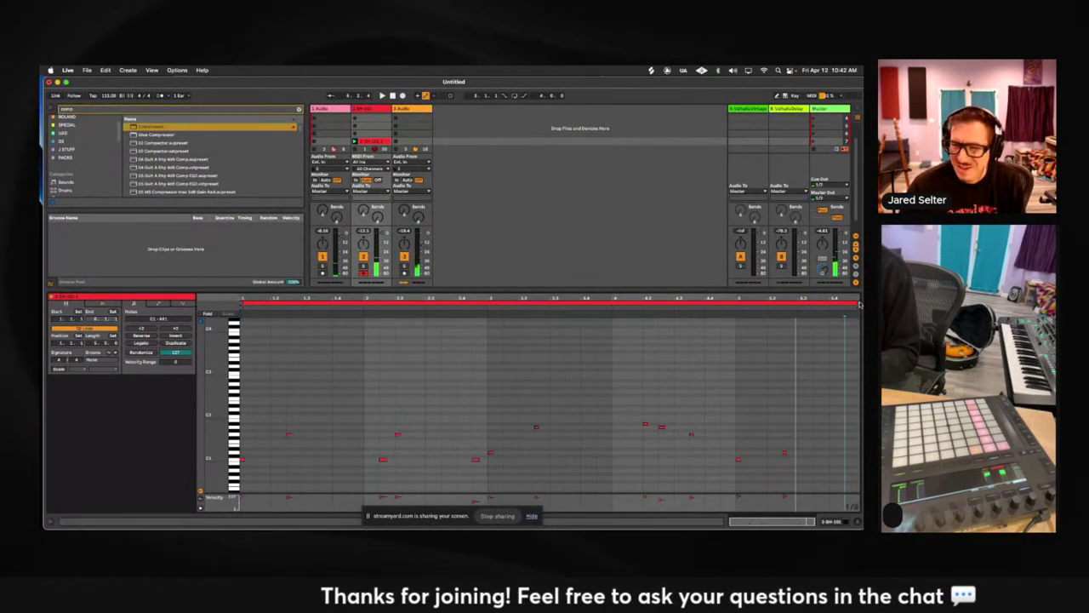
- Shorten the SH-101 clip's loop to four bars, crop the clip to it, and fold away the unused note rows
left_click_drag(856, 313, 733, 328)
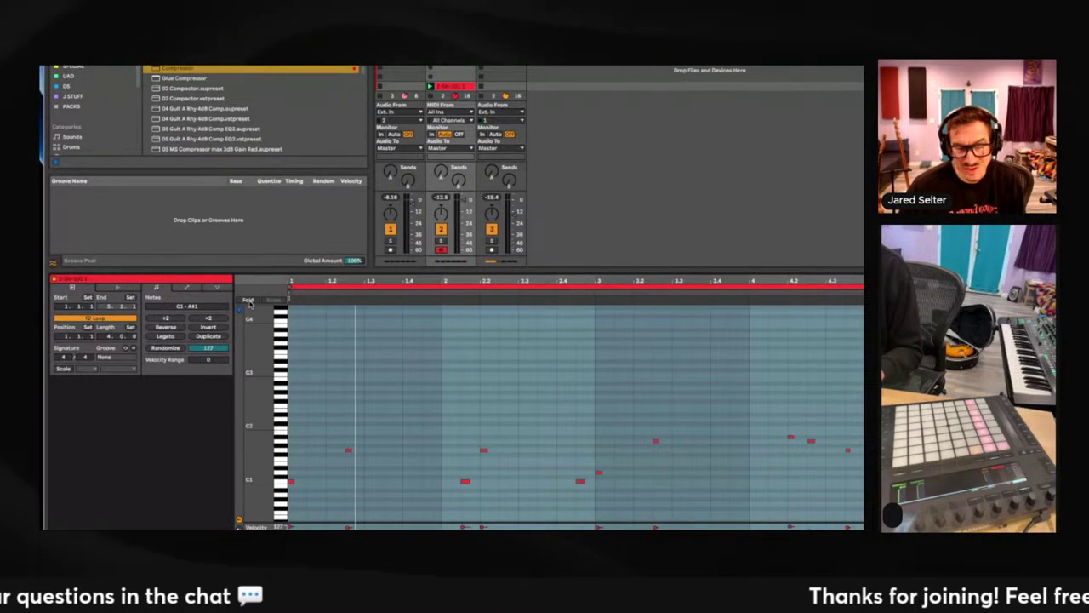
left_click(248, 300)
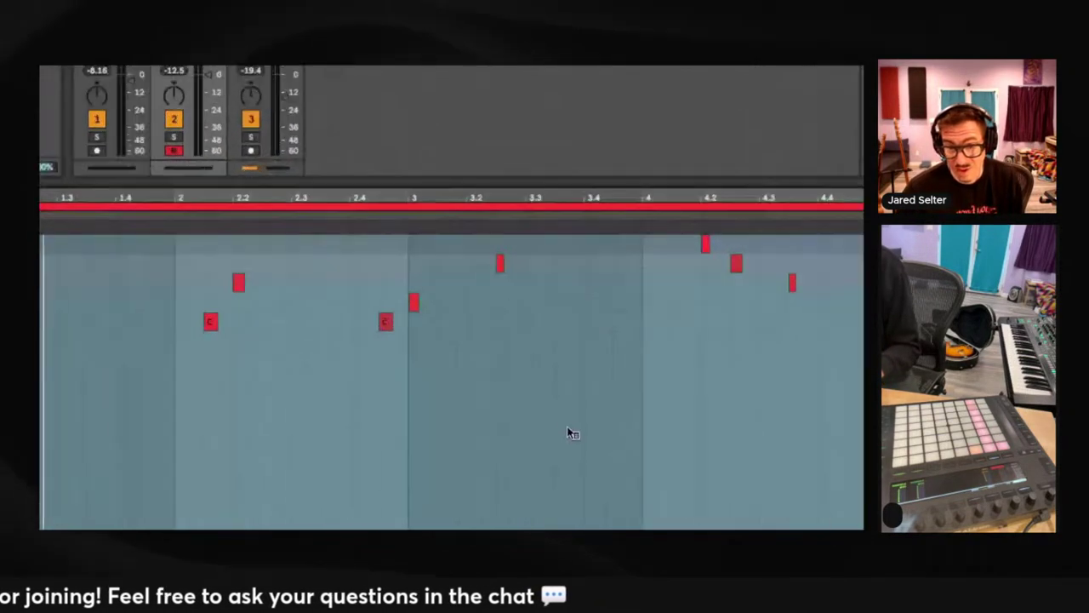
right_click(548, 403)
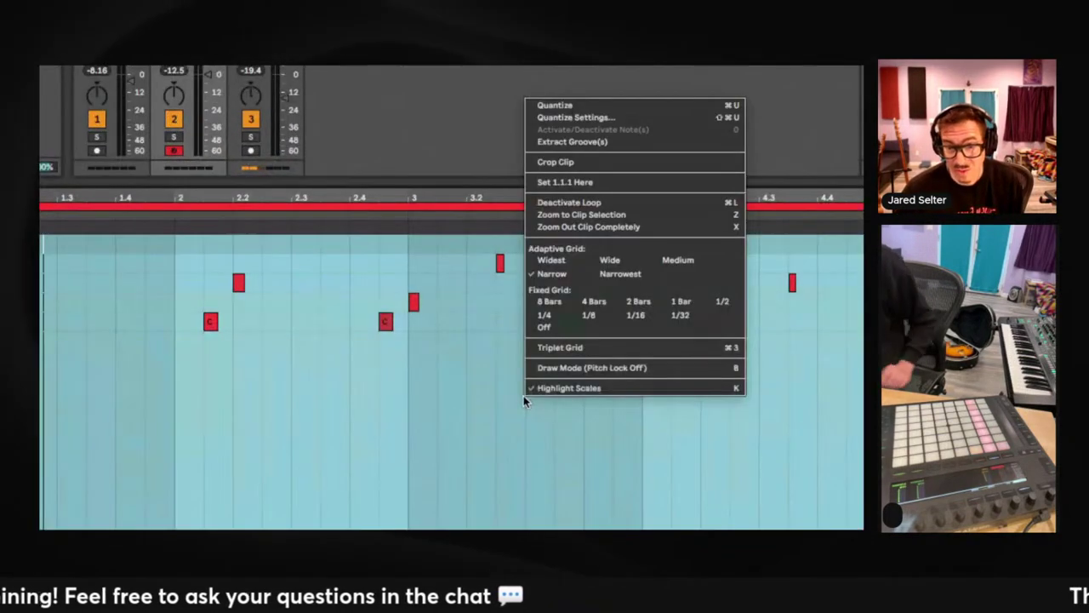
left_click(571, 165)
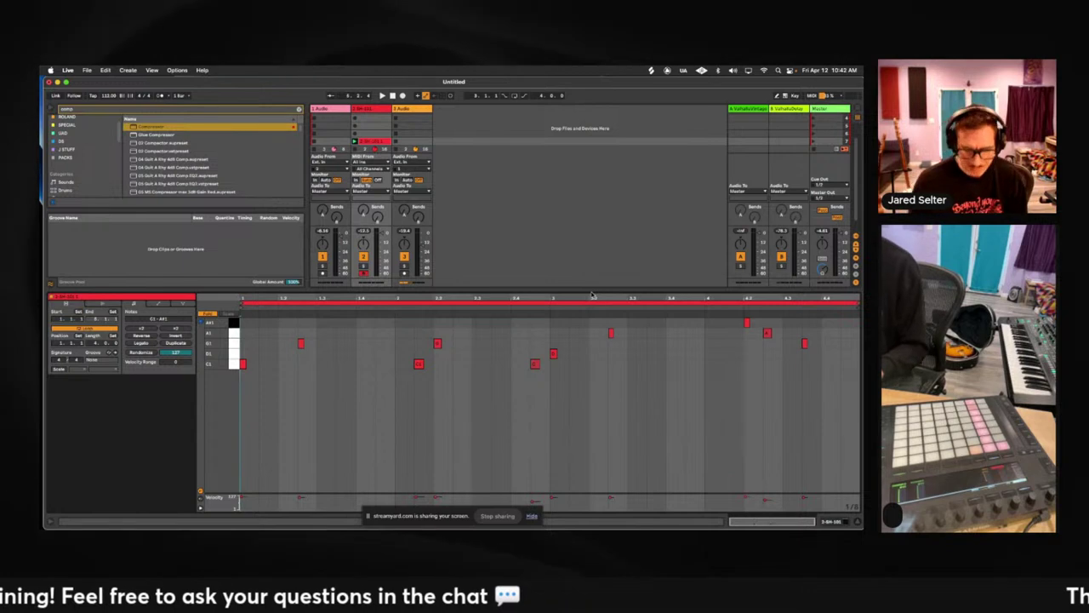
- Toggle the clip detail view, leaving it hidden, and move the SH-101 clip up to the first scene
key("super+alt+l")
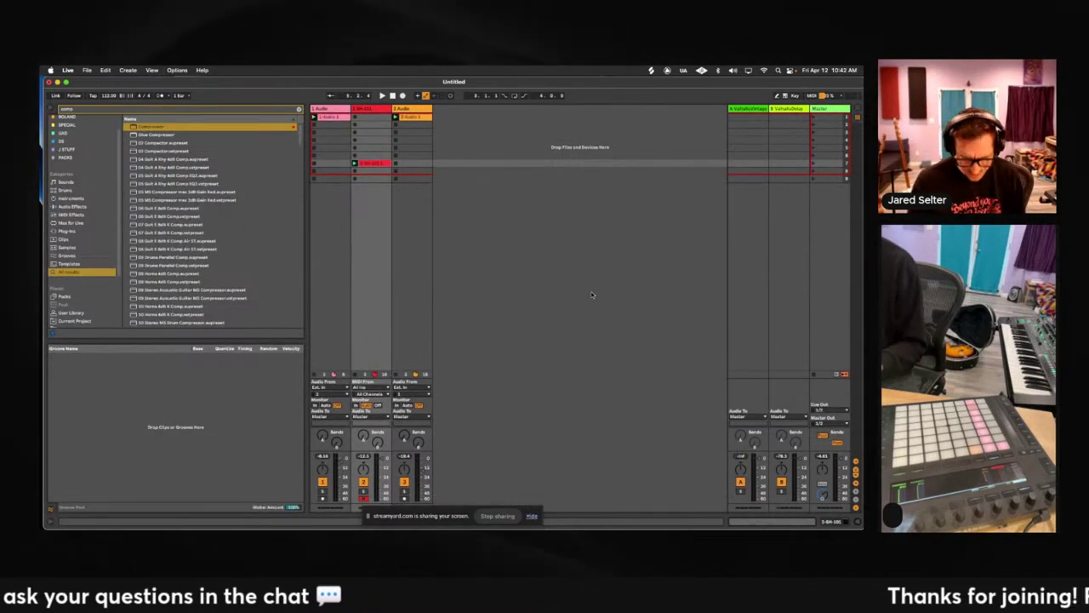
key("super+alt+l")
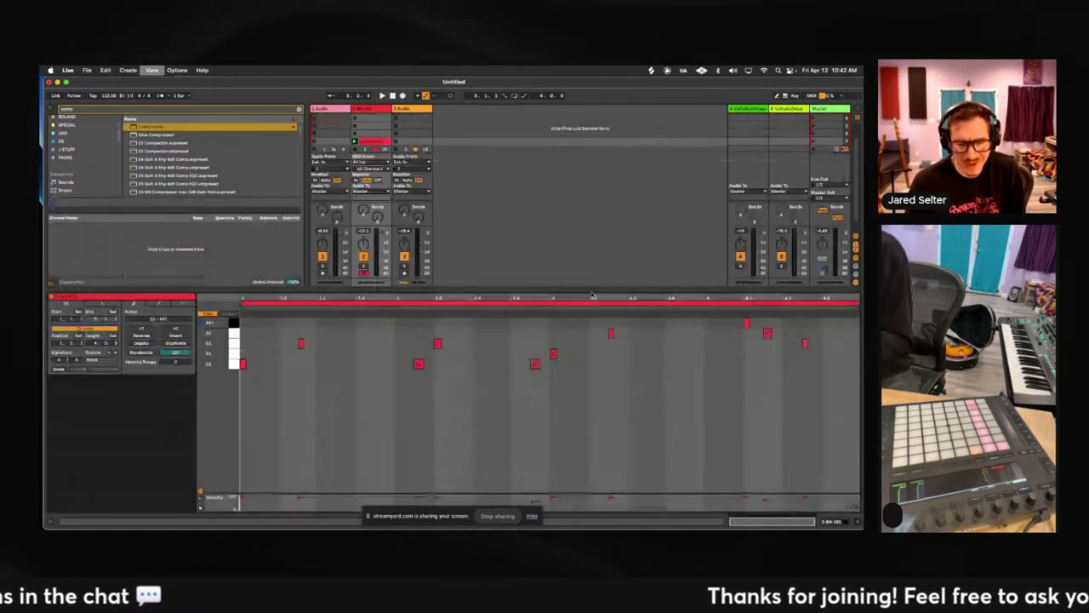
key("super+alt+l")
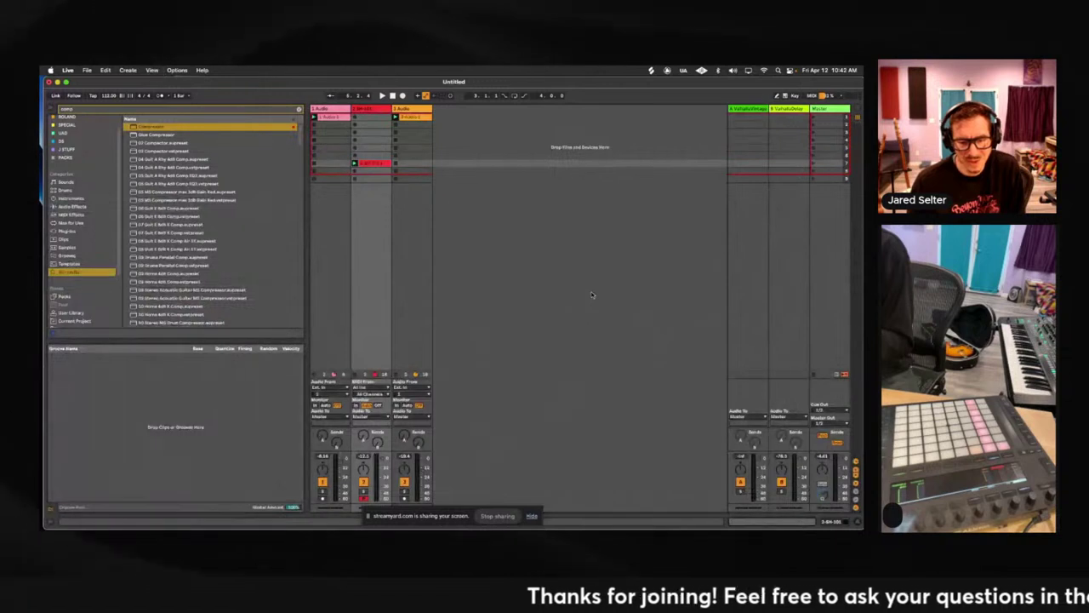
key("super+alt+l")
key("super+alt+l")
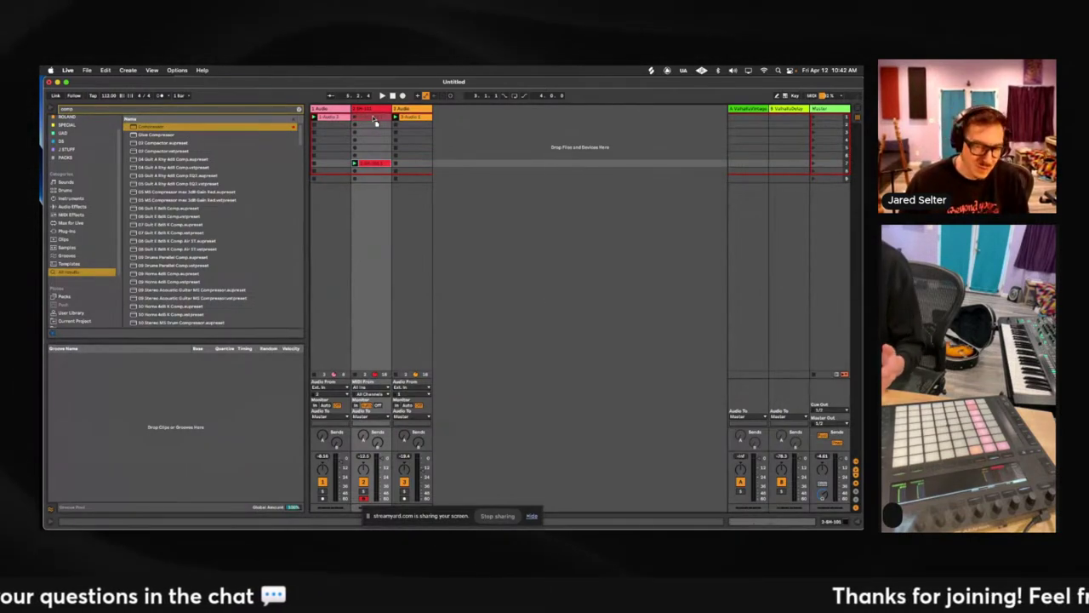
left_click(373, 117)
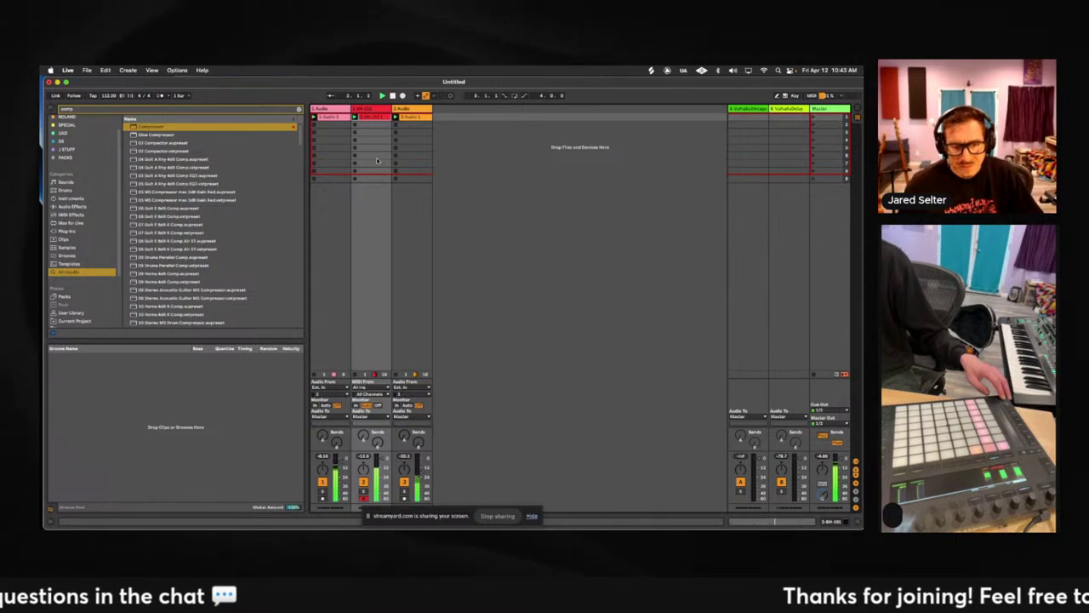
- Open the SH-101 clip, quantize all its notes to the current grid at 100%, and hide the detail view
double_click(376, 122)
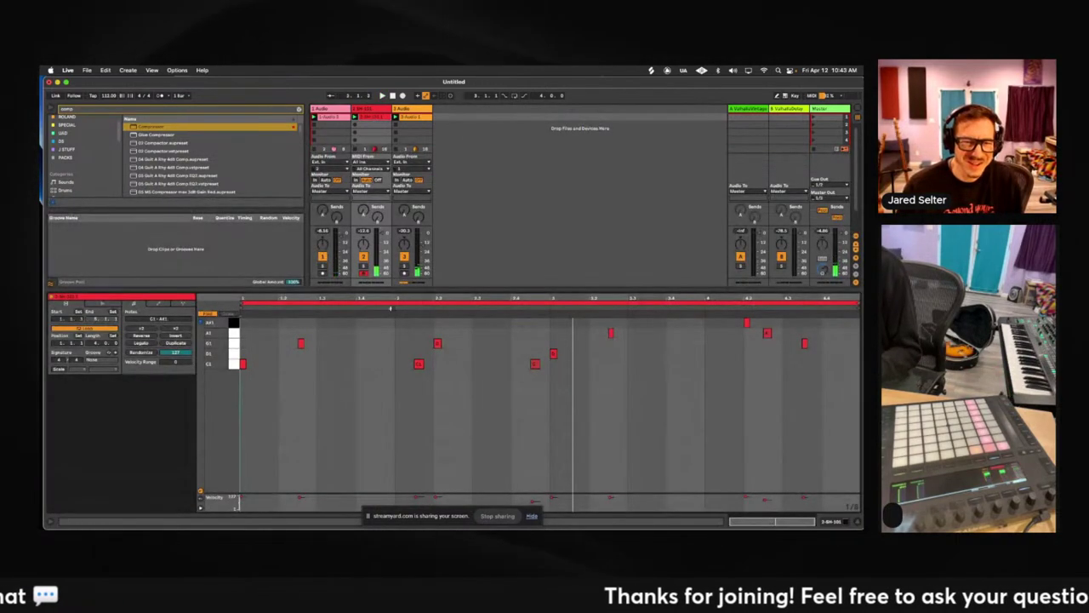
key("super+a")
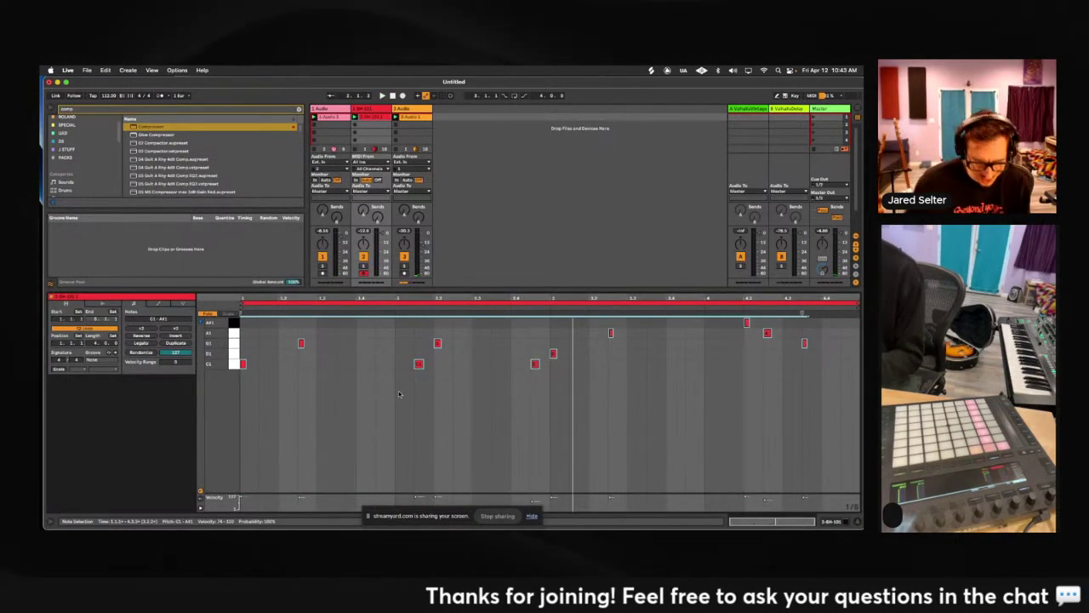
key("super+shift+u")
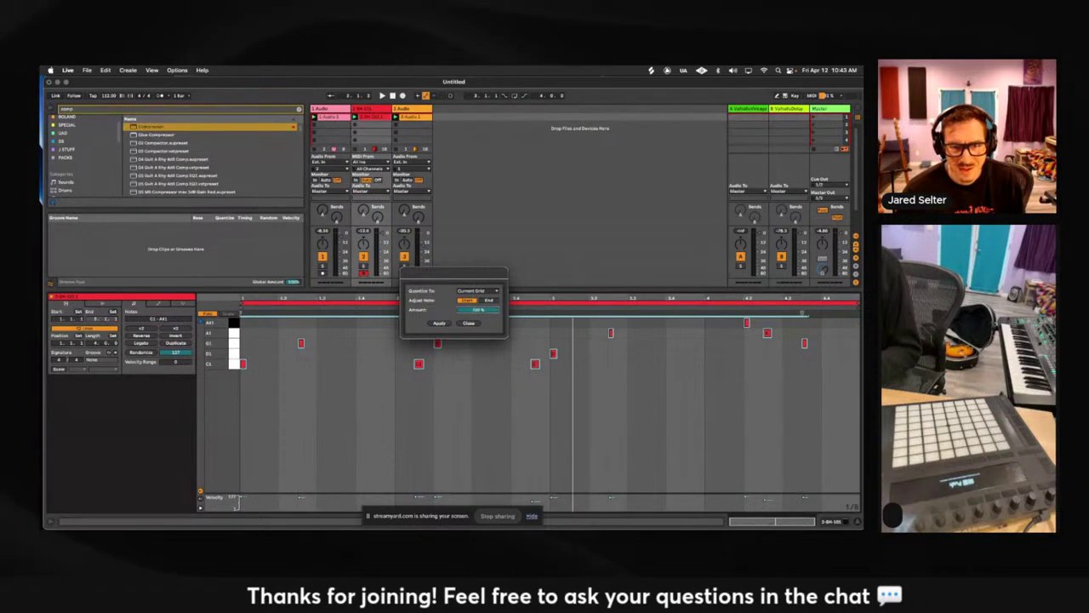
left_click(439, 323)
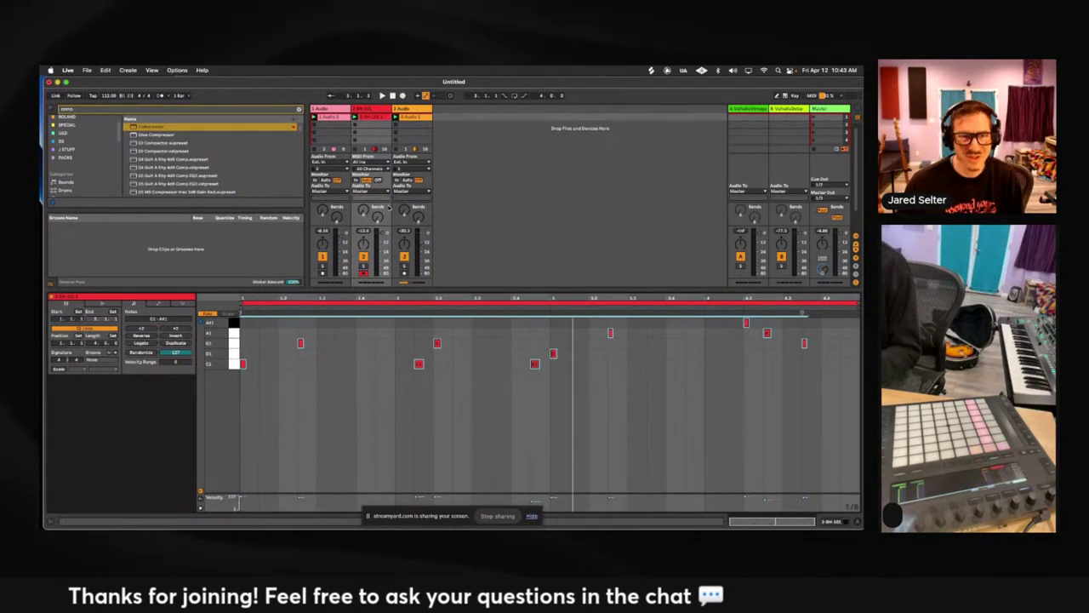
key("super+alt+l")
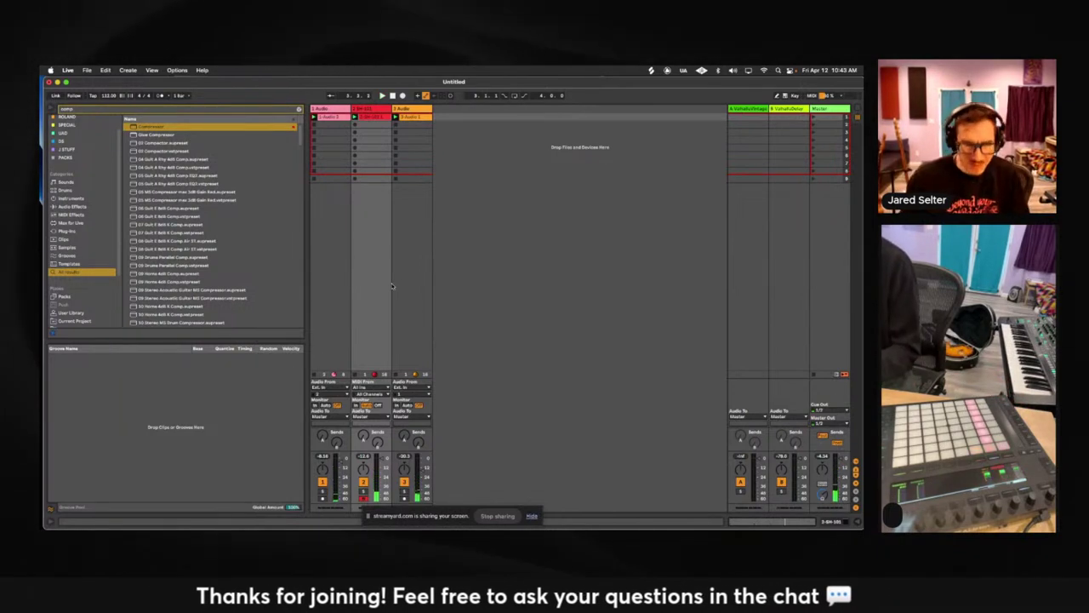
- Set the audio buffer size to 512 samples in the preferences
key("super+comma")
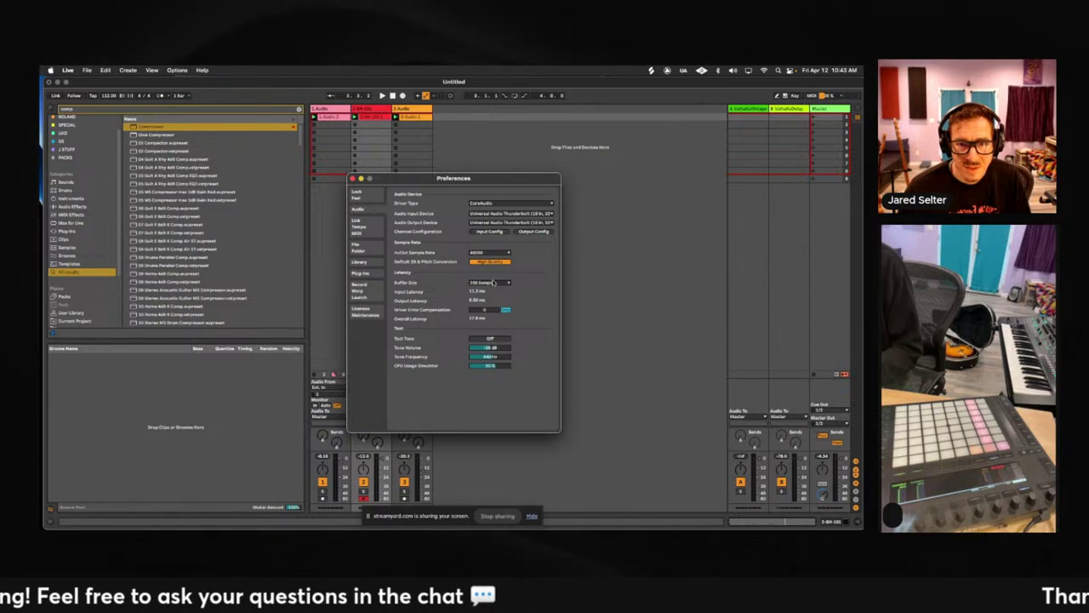
left_click(493, 284)
left_click(490, 316)
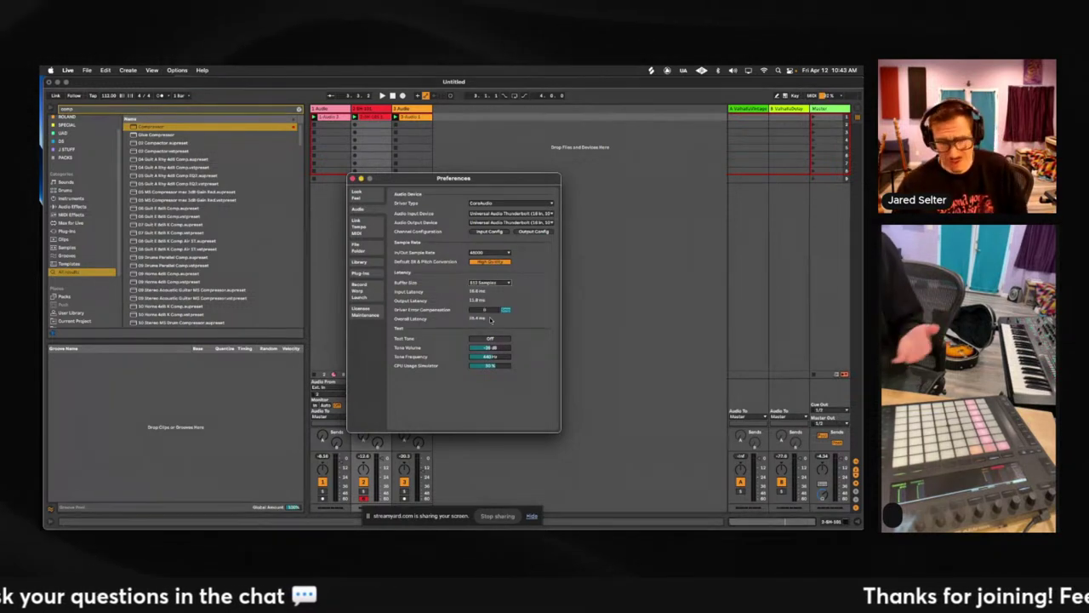
left_click(351, 178)
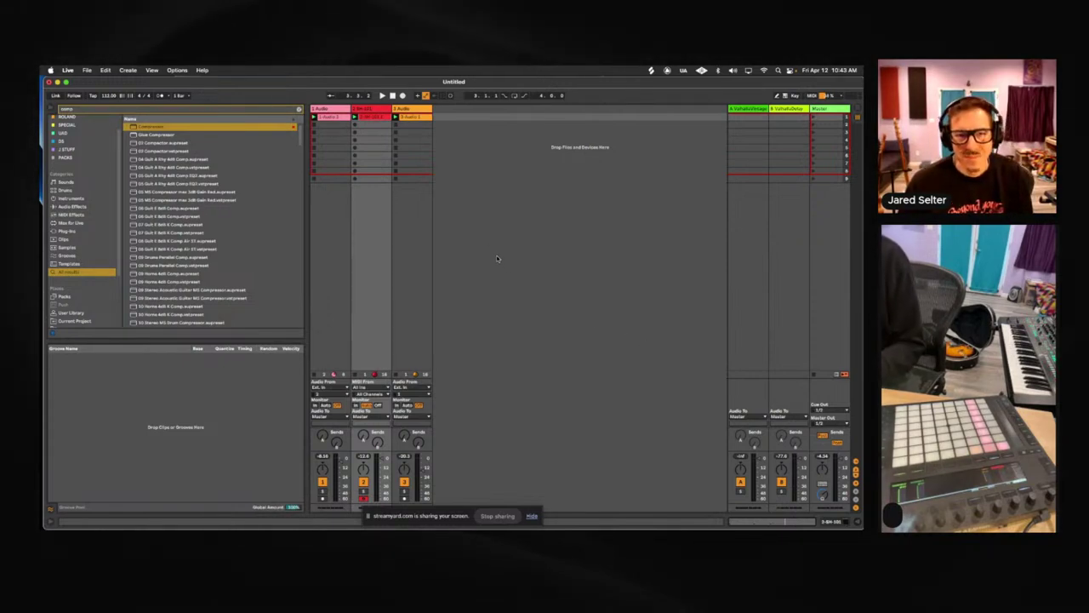
- Rename the first audio track kick and the third track guitar
left_click(319, 109)
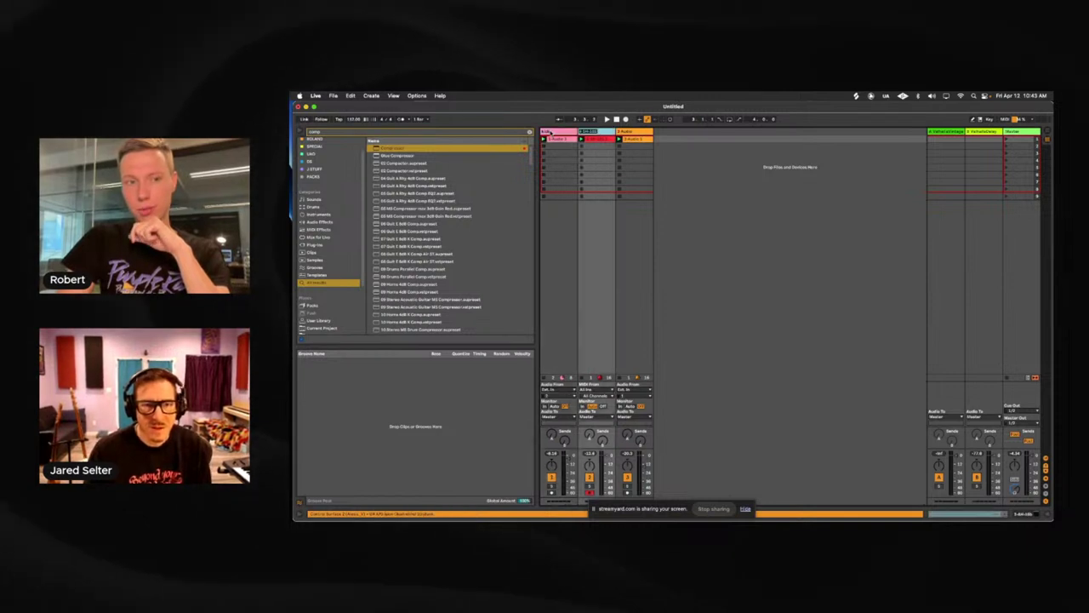
key("Right")
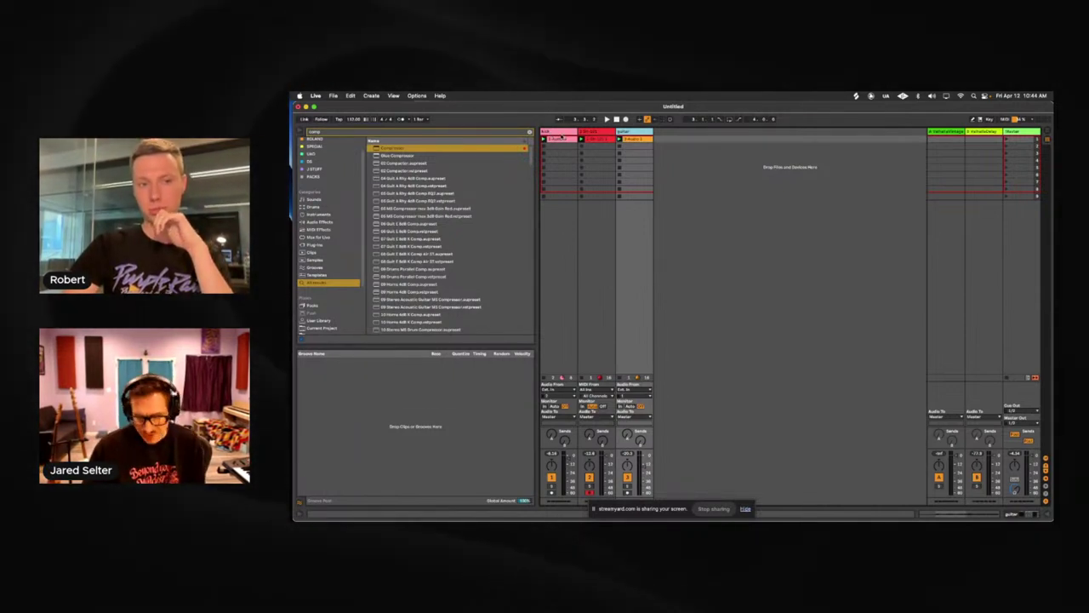
- Set the audio buffer size to 256 samples and close the preferences
key("super+comma")
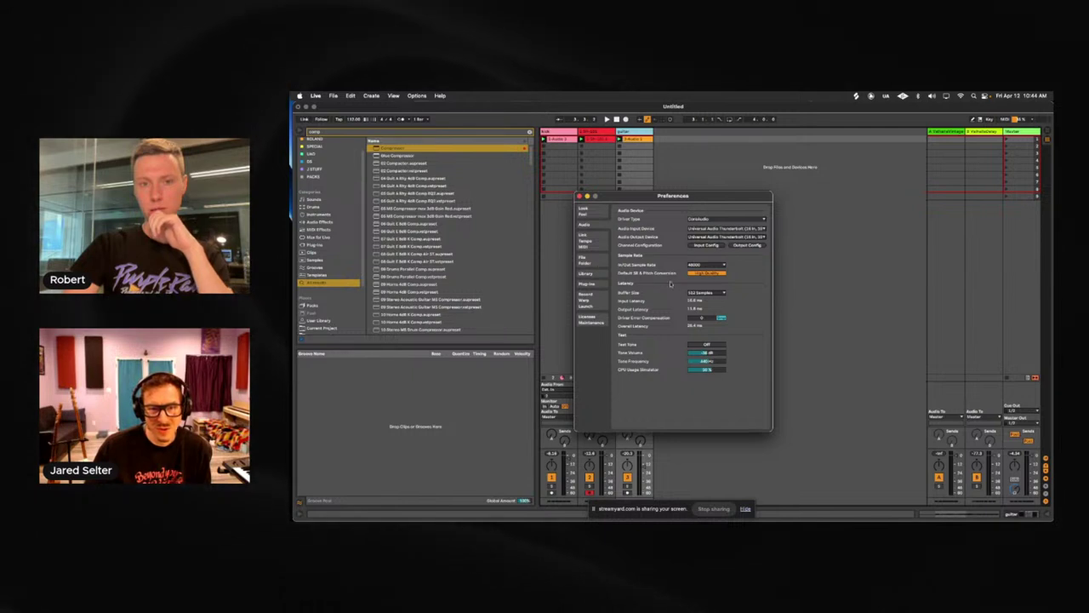
left_click(706, 292)
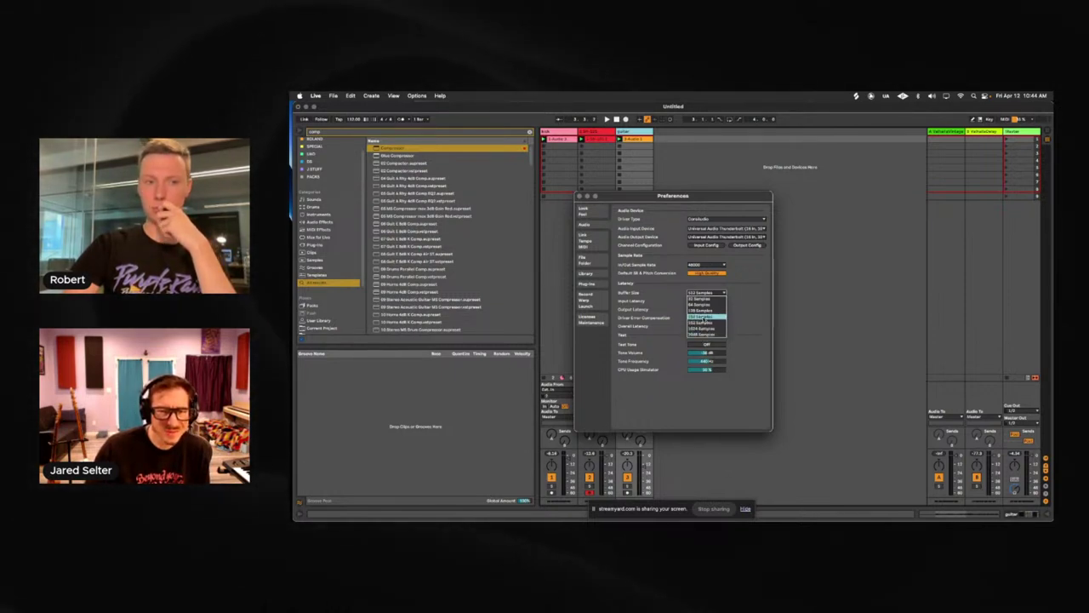
left_click(703, 320)
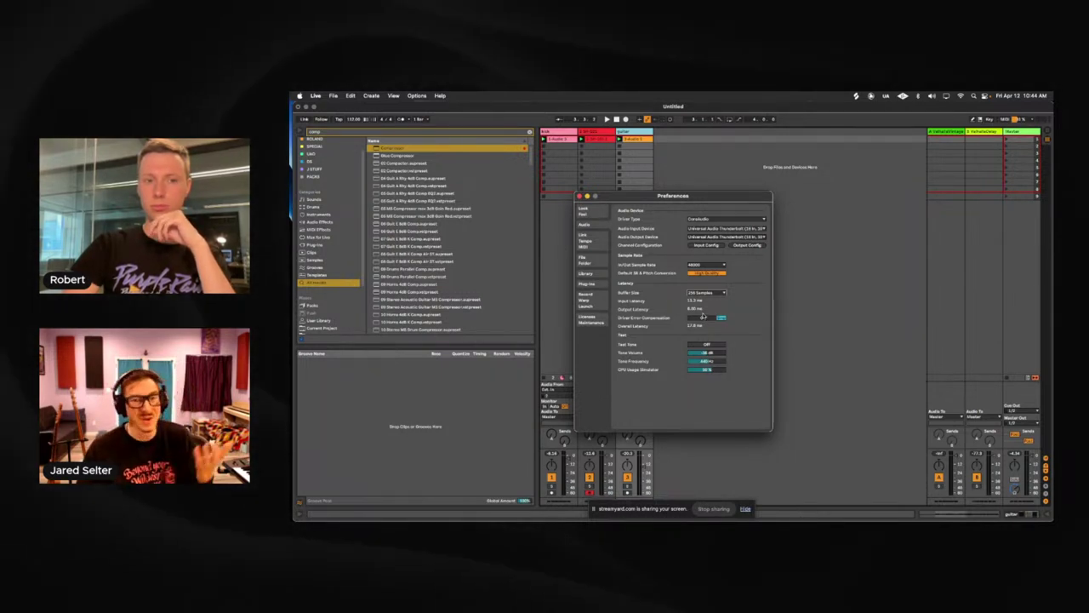
left_click(579, 197)
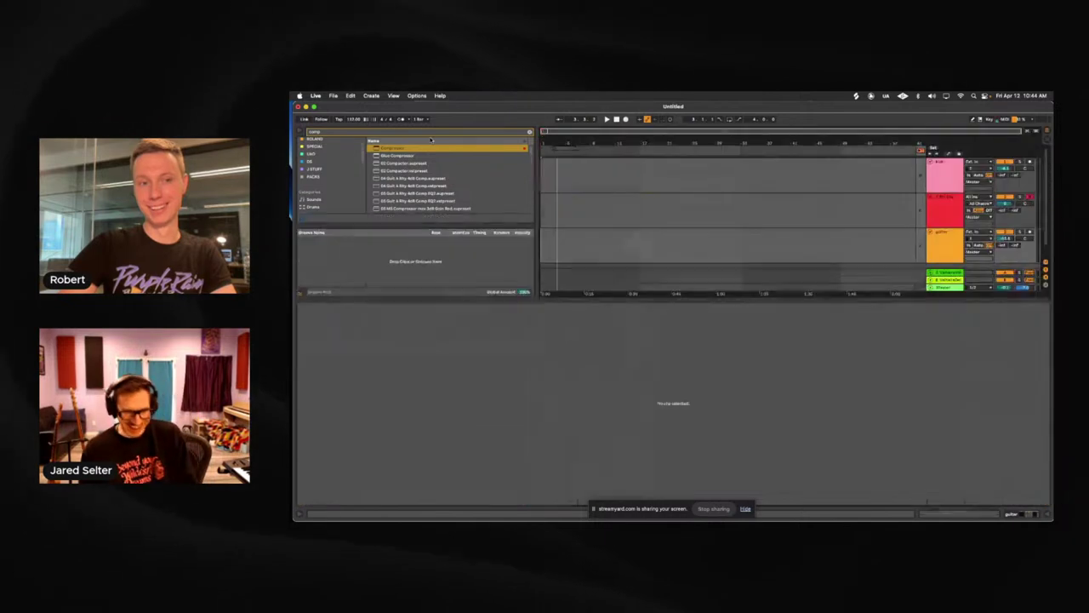
- Switch back and forth between Session View and Arrangement View to compare the two layouts
key("Tab")
key("Tab")
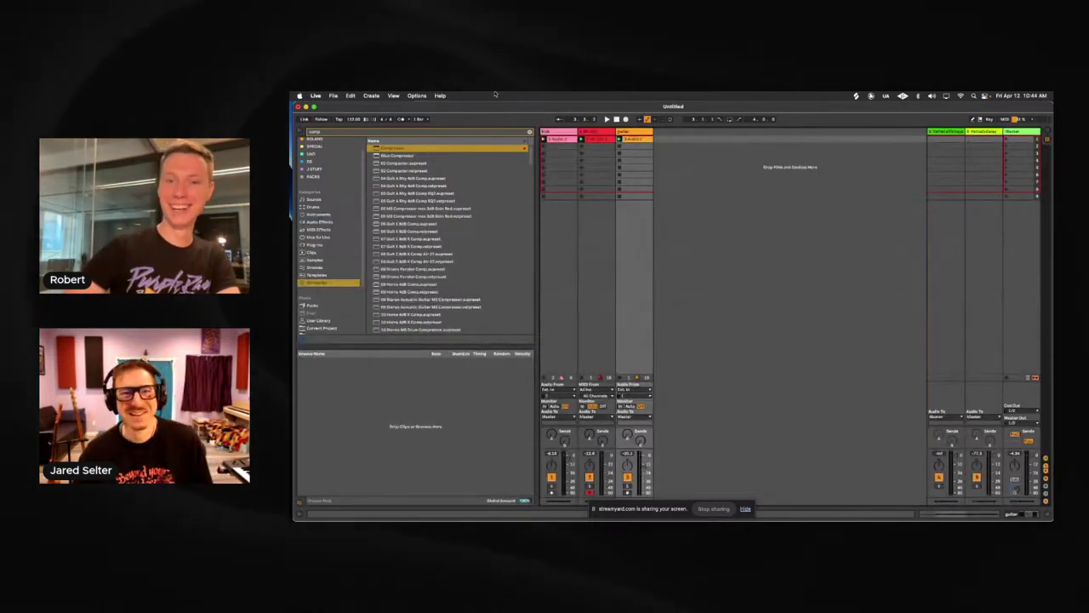
key("Tab")
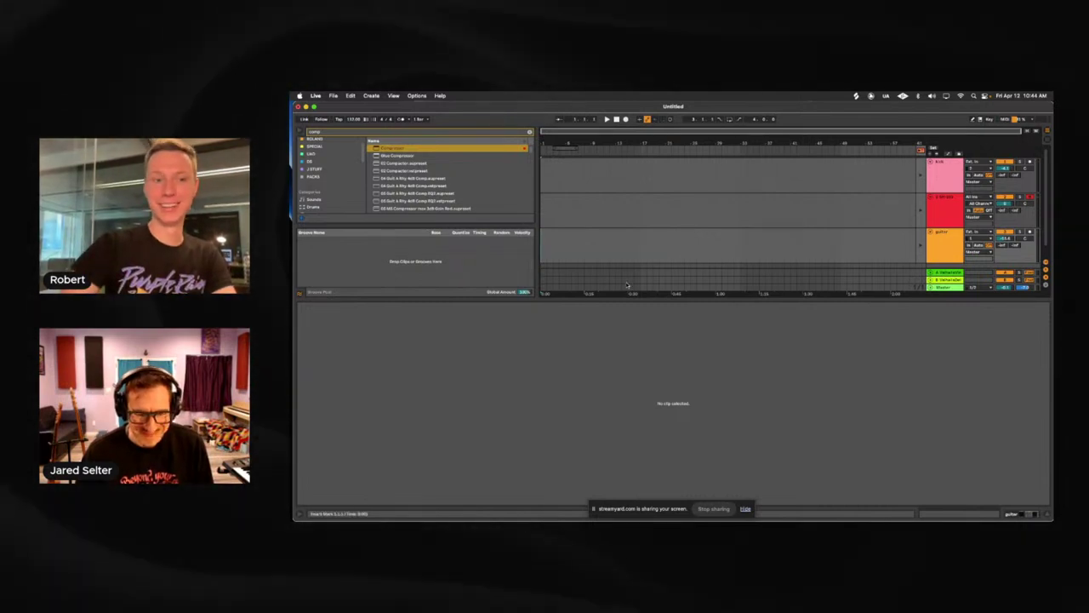
key("Tab")
key("Tab")
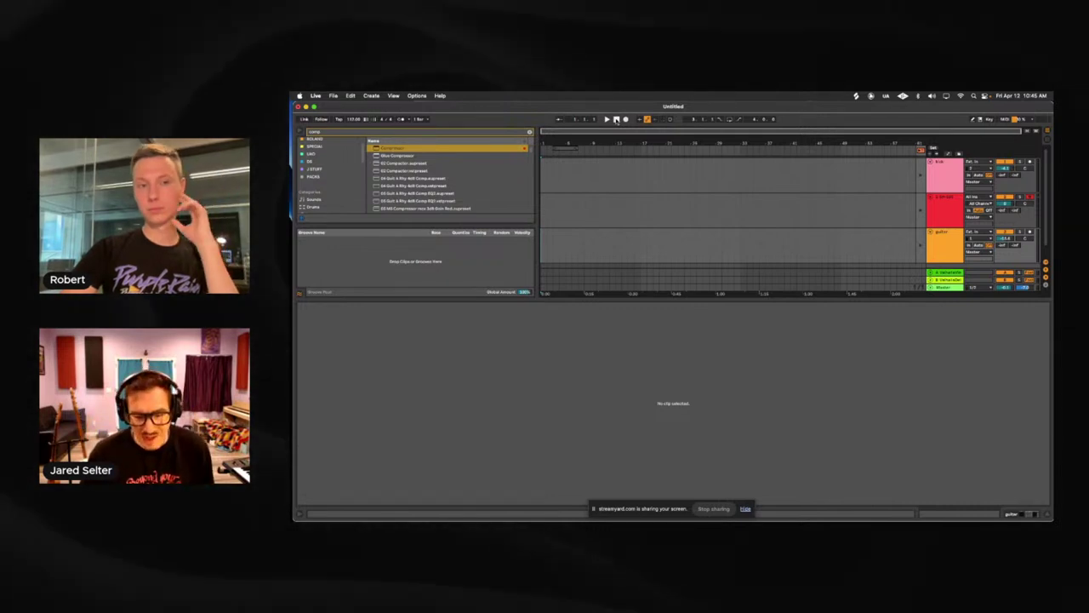
key("Tab")
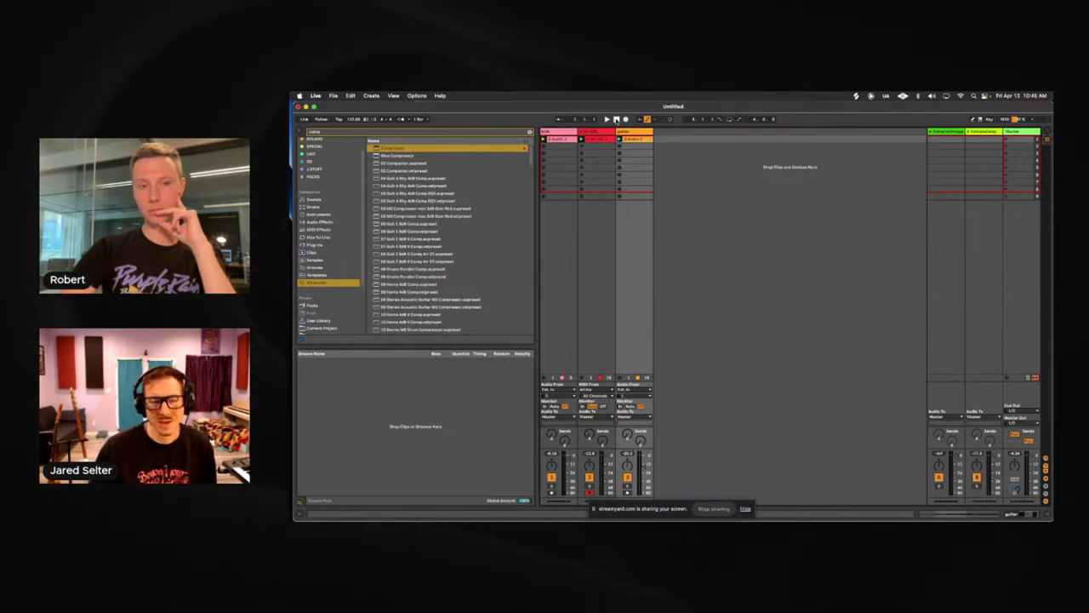
- Record the session clips into the Arrangement View for about ten bars and stop
key("Tab")
left_click(626, 120)
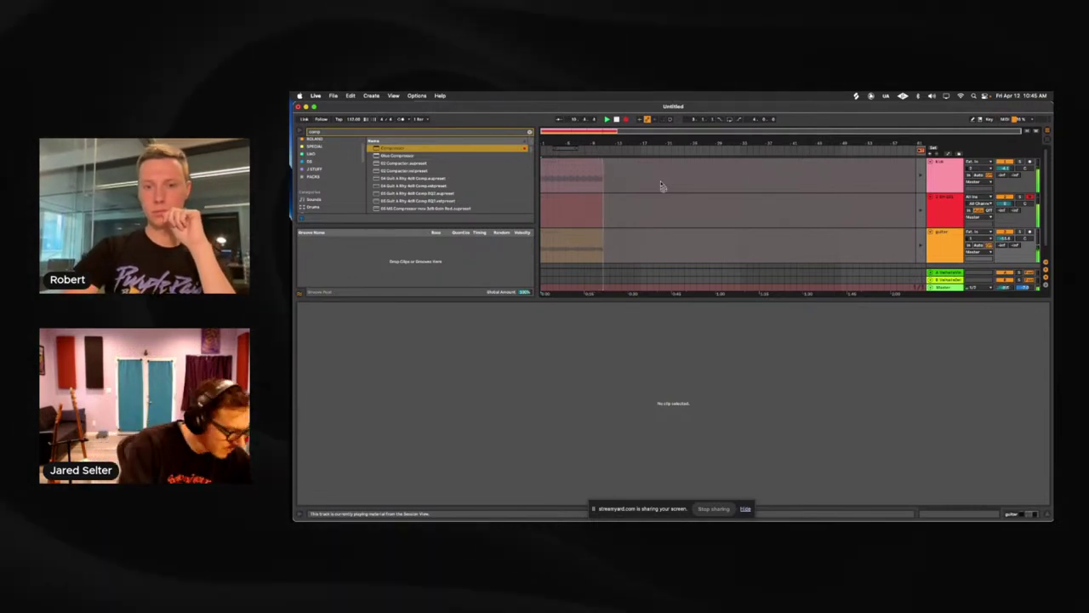
key("space")
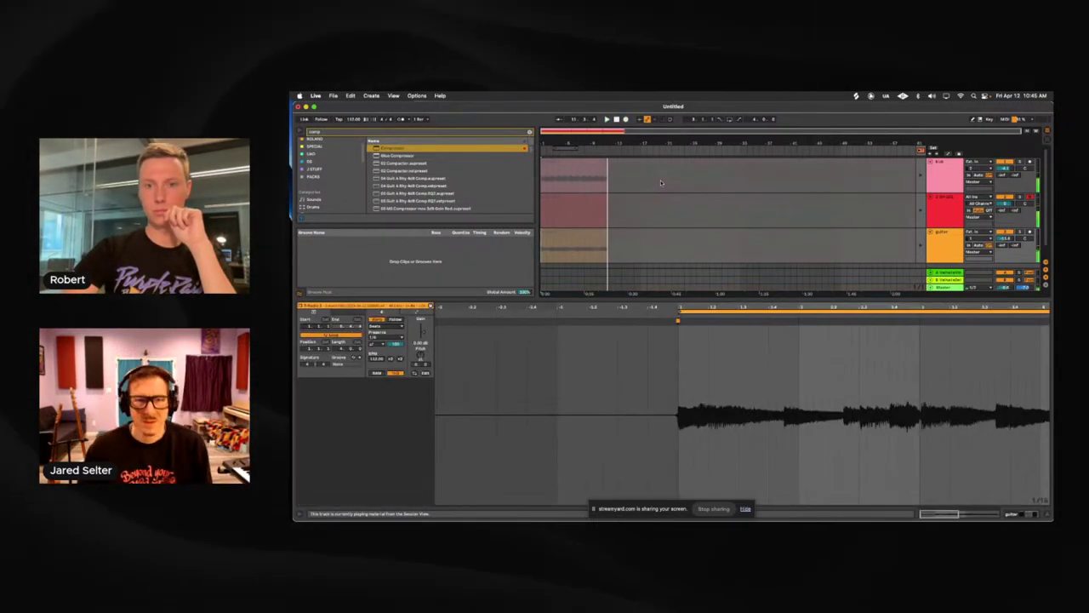
- Extend the recorded kick, SH-101 and guitar clips to bar 17 in the arrangement and hide the clip detail view
left_click(746, 175)
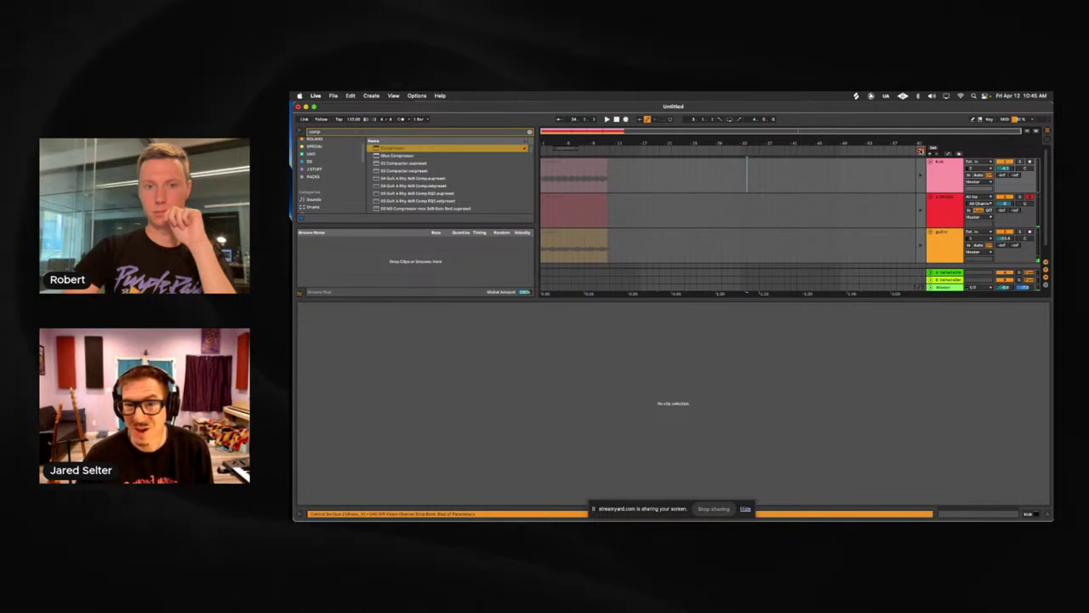
left_click(581, 177)
left_click_drag(622, 170, 641, 170)
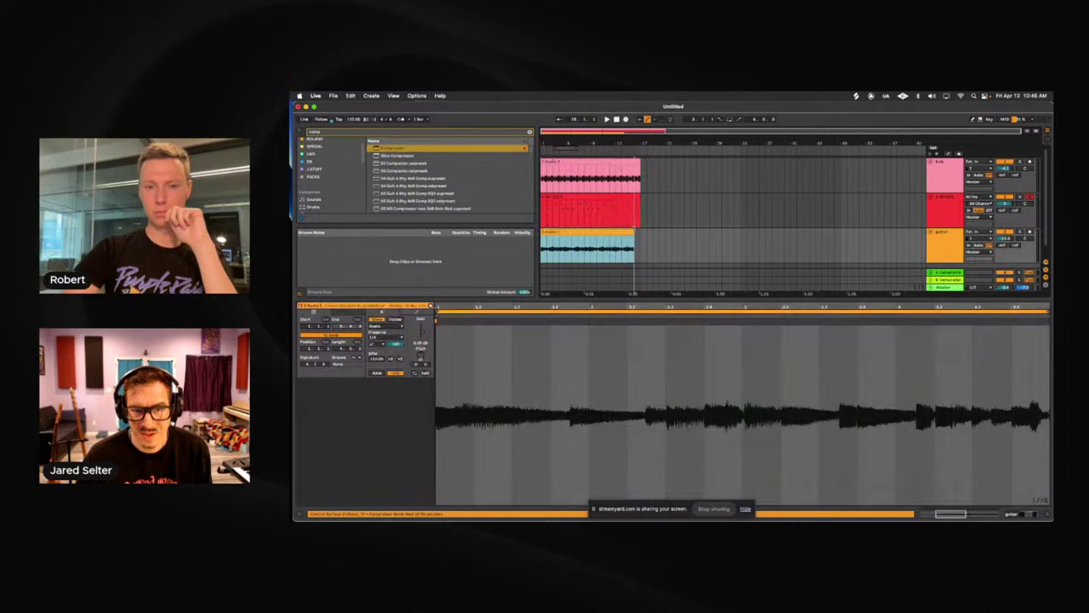
left_click_drag(634, 230, 640, 229)
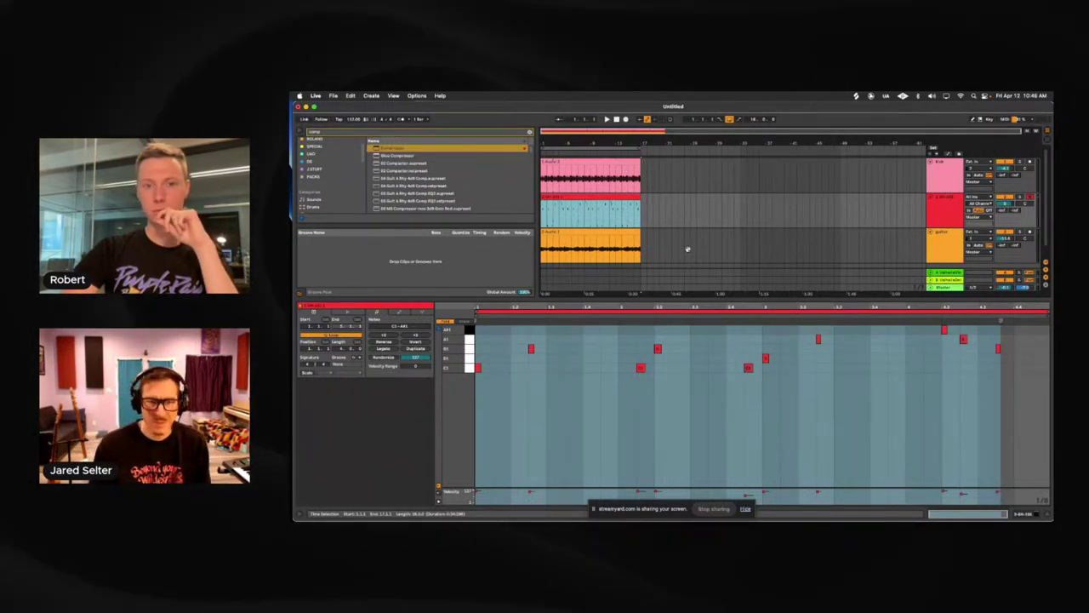
key("super+alt+l")
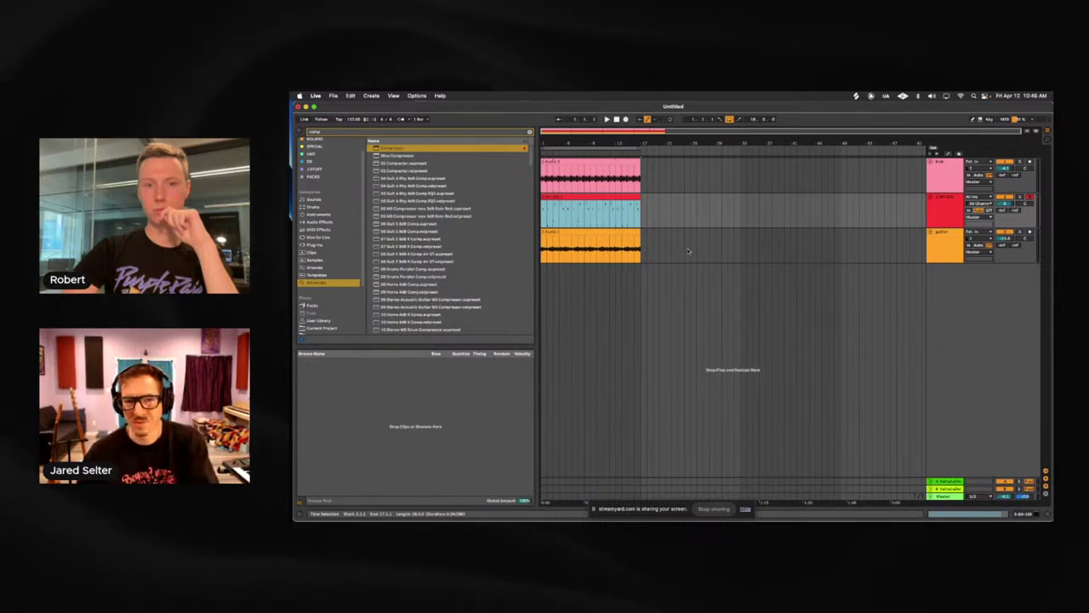
- Search the browser for "auto" and add the Auto Pan effect to the guitar track
left_click(694, 252)
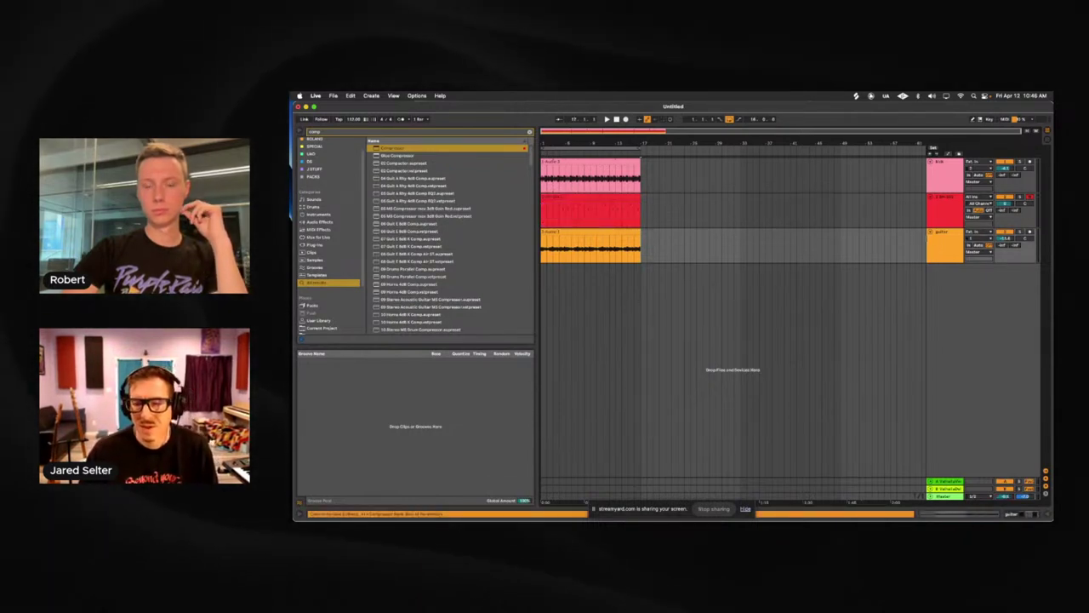
left_click(931, 242)
key("super+f")
type("auto")
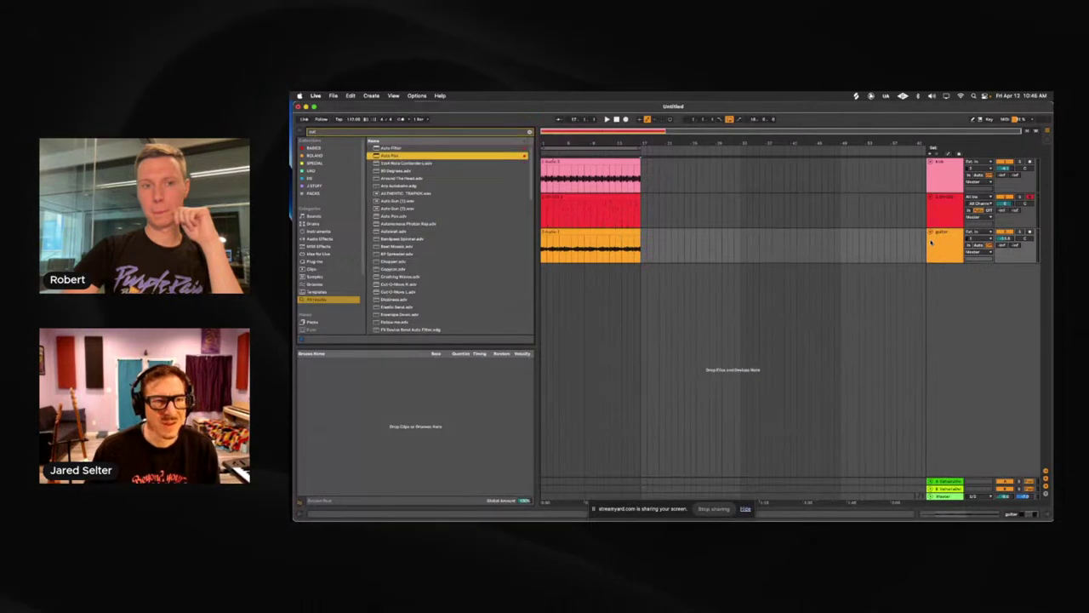
left_click_drag(429, 159, 634, 247)
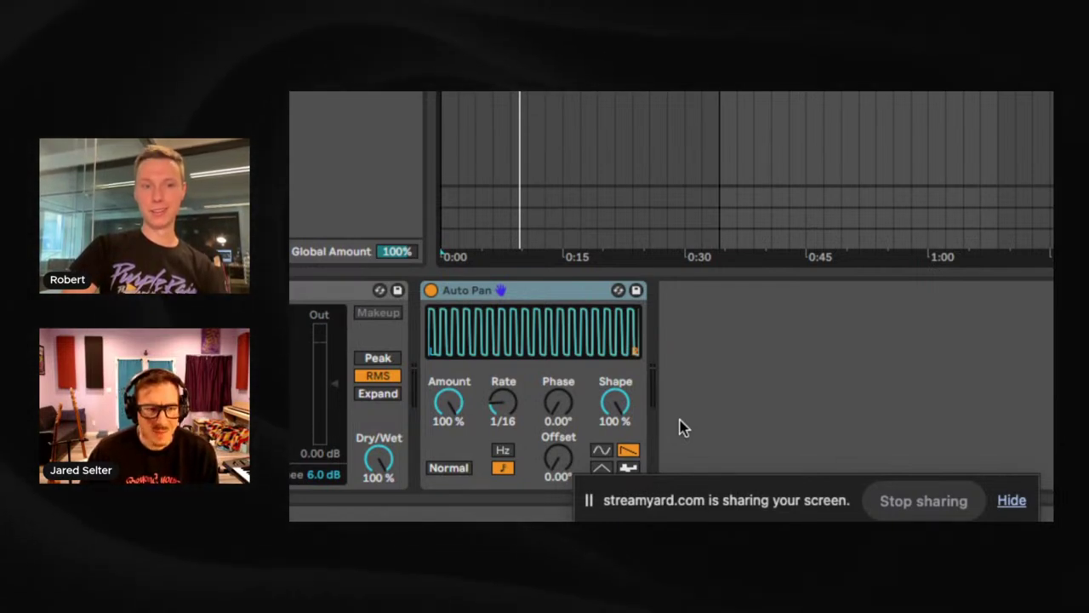
- Play the arrangement and try an Auto Pan phase of about 123° before returning it to 0°
key("space")
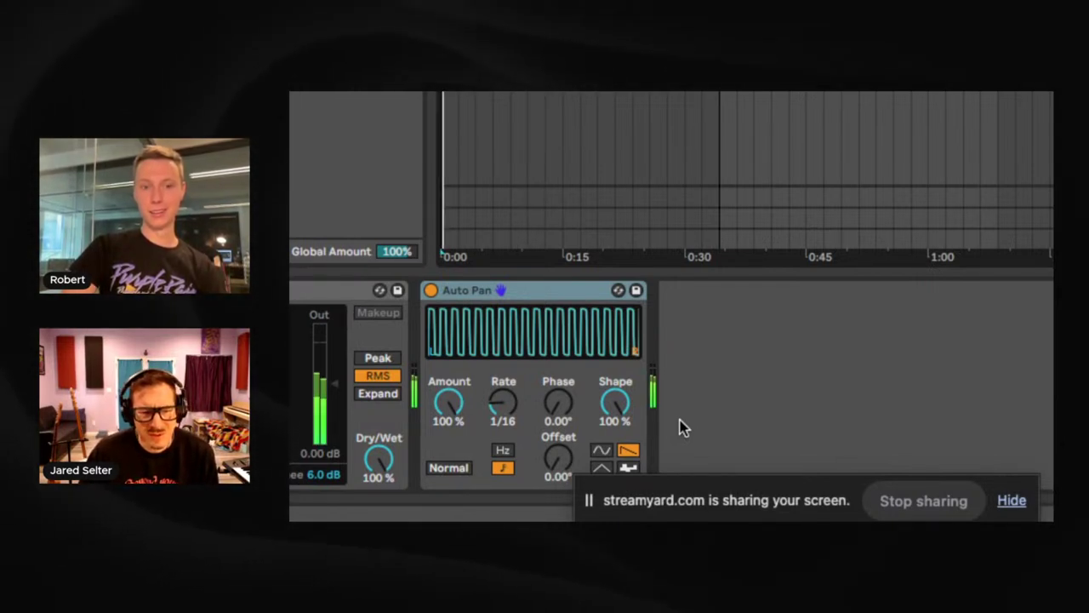
left_click_drag(614, 403, 558, 363)
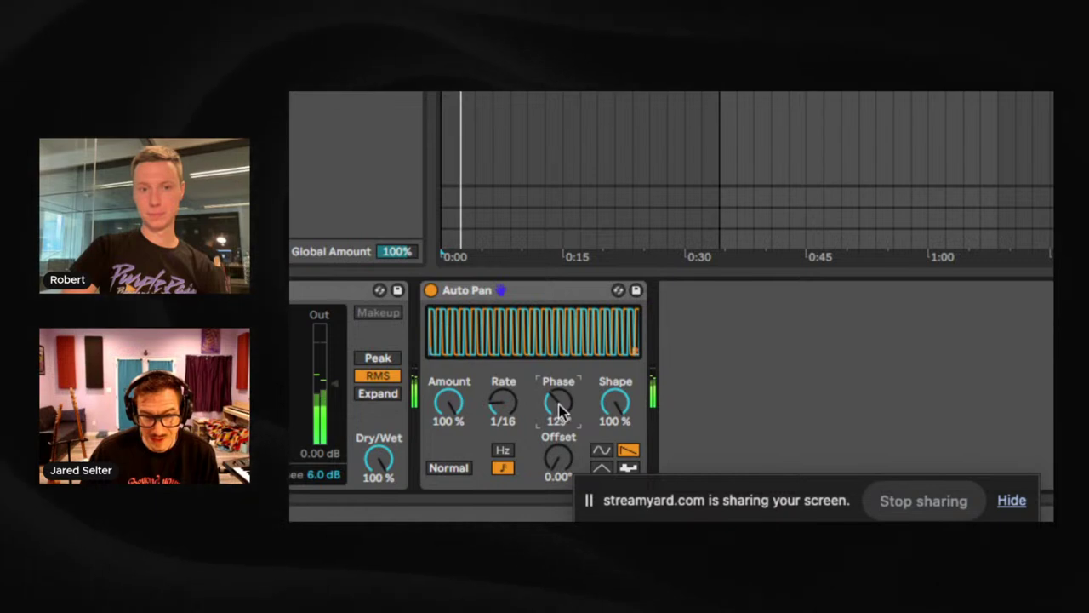
left_click_drag(558, 410, 559, 431)
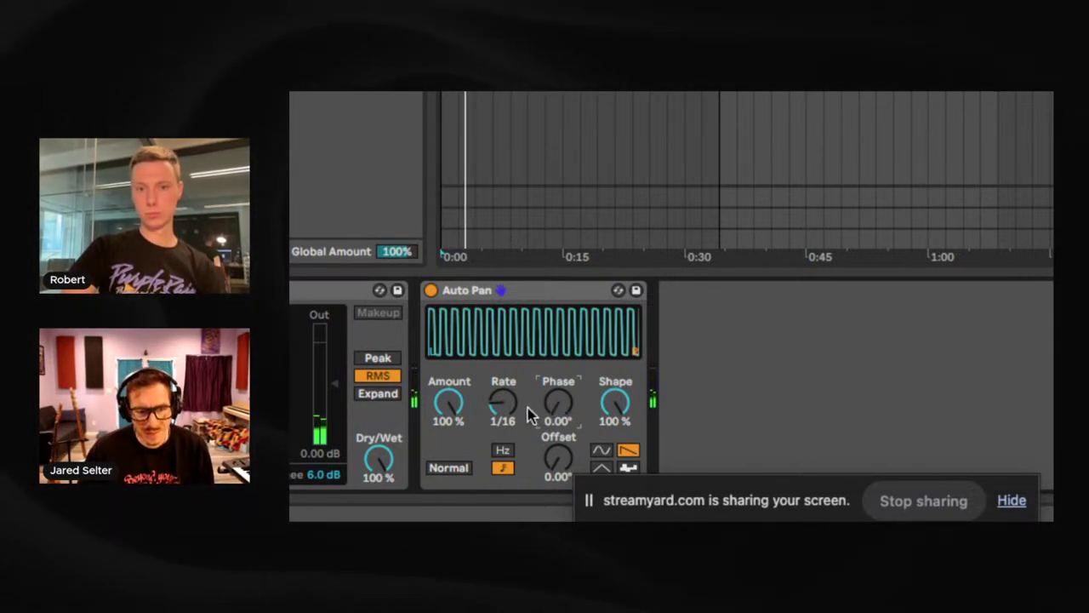
- Try an Auto Pan phase of 180° on the guitar track and return the phase to 0°
left_click_drag(551, 403, 551, 308)
mouse_move(554, 407)
left_mouse_down()
mouse_move(554, 393)
mouse_move(557, 413)
left_mouse_up()
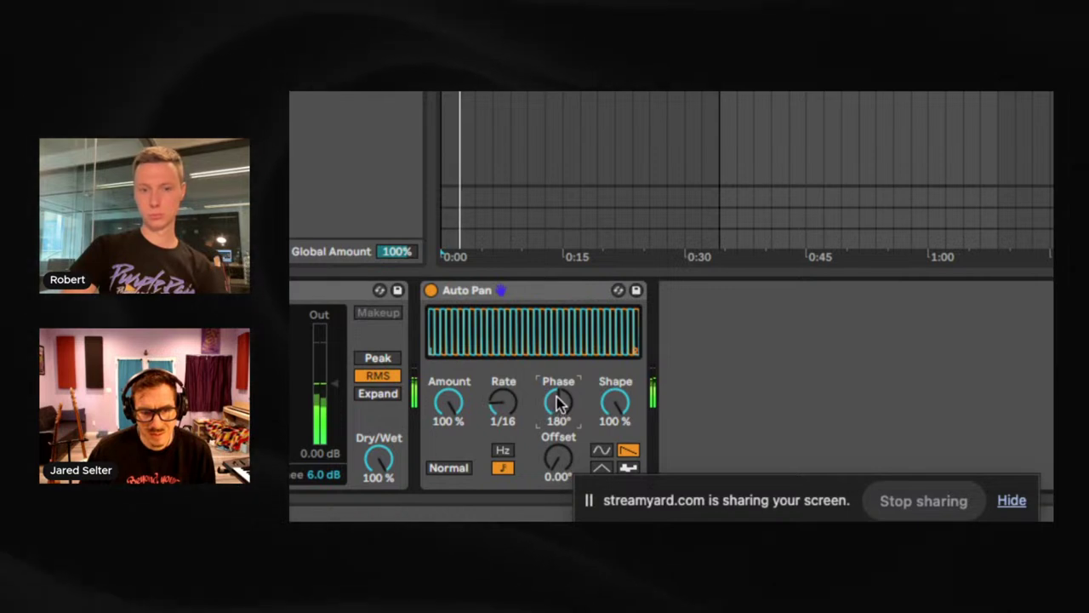
left_click_drag(557, 396, 556, 464)
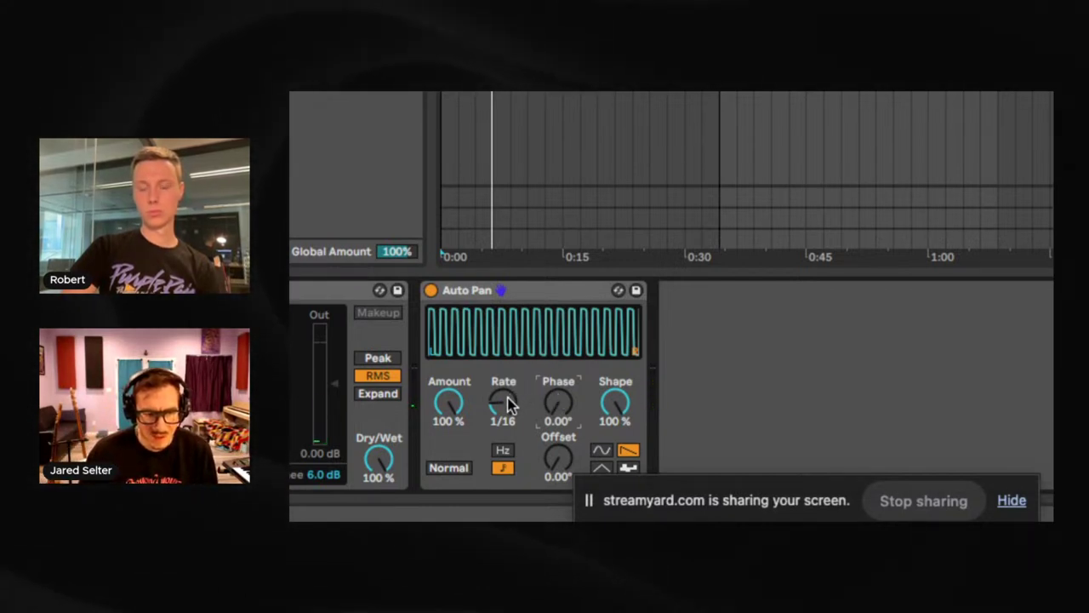
mouse_move(508, 405)
left_mouse_down()
mouse_move(508, 393)
mouse_move(508, 424)
mouse_move(508, 406)
left_mouse_up()
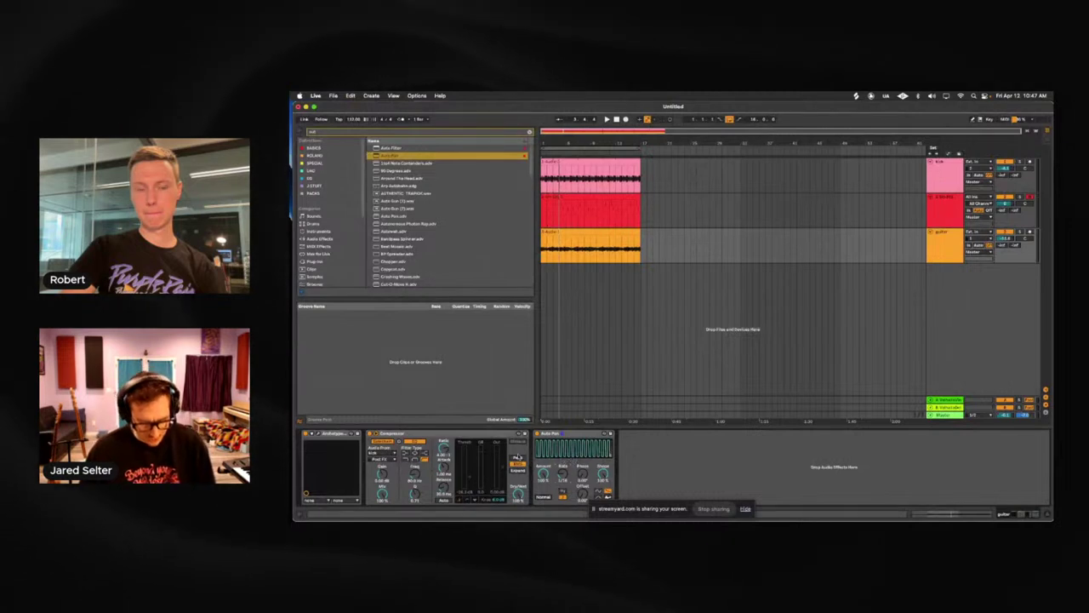
- Search all browser results for "vision" and add the UAD API Vision Channel Strip to the guitar track after Auto Pan
left_click(328, 281)
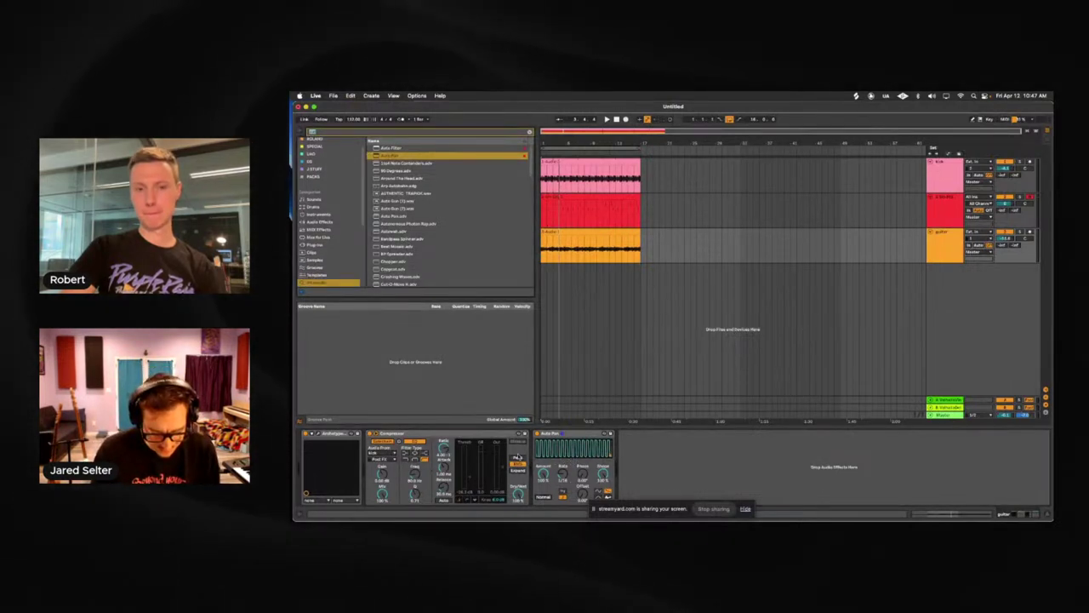
key("super+f")
type("vision")
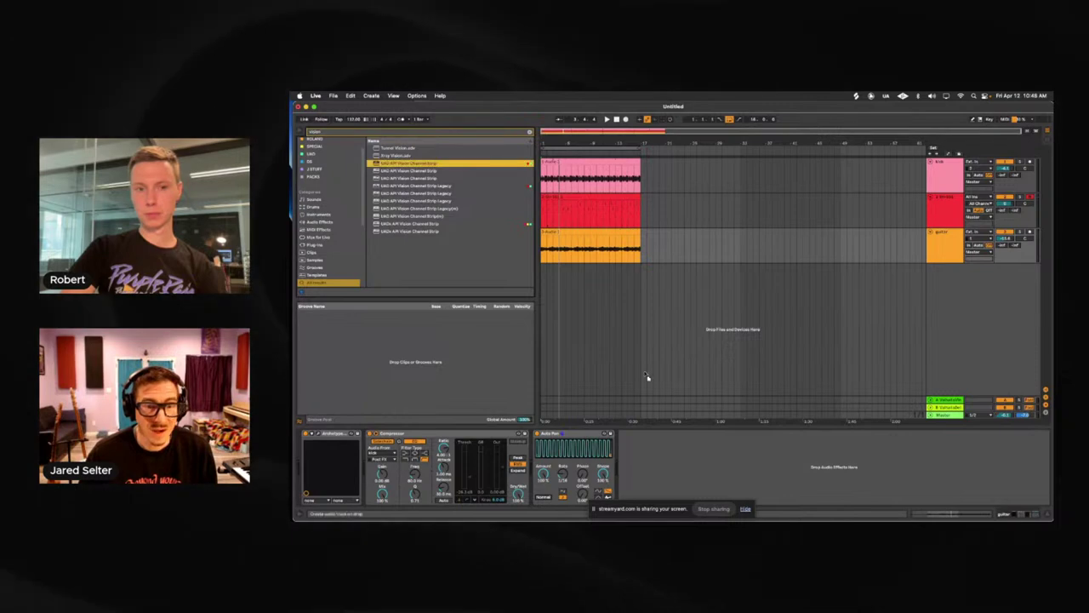
left_click_drag(681, 471, 681, 471)
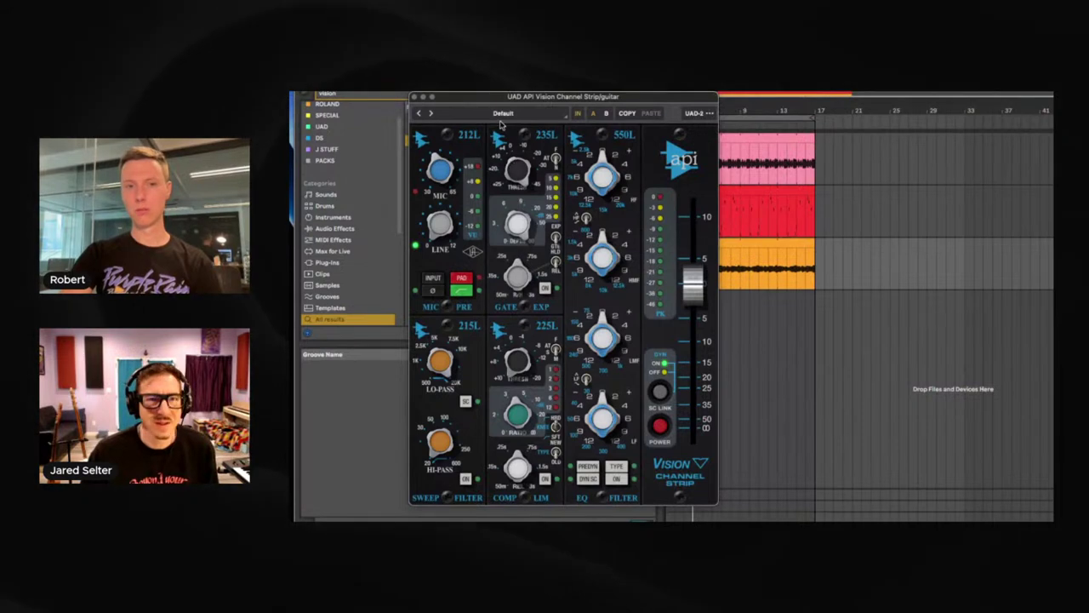
left_click_drag(527, 96, 648, 113)
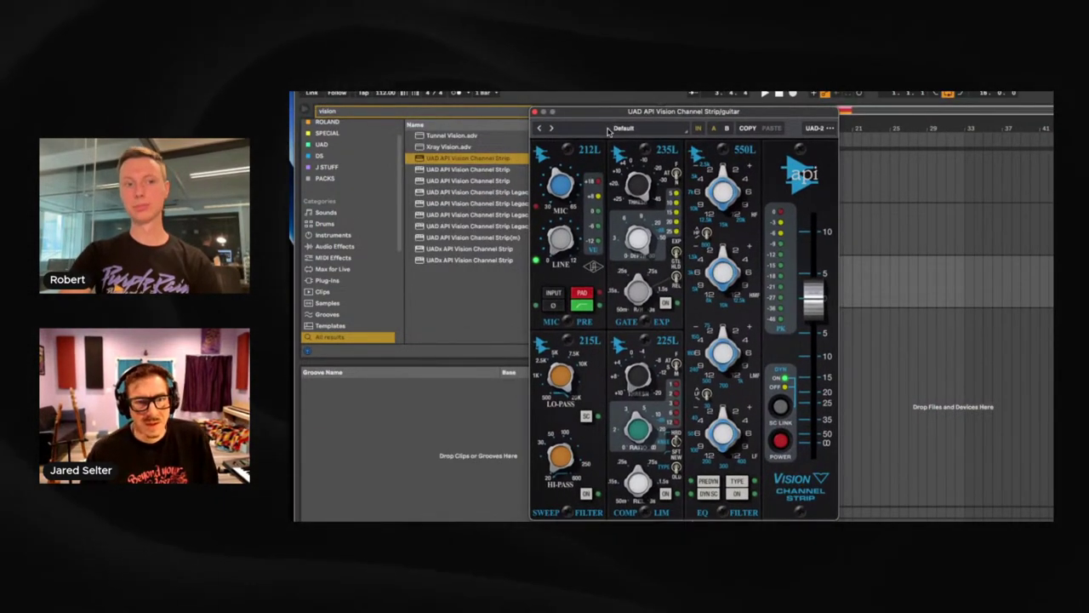
- Audition the Classy Glassy Guitar preset, load Cyrus' Guitar instead, and raise the channel strip's output fader slightly
left_click(605, 131)
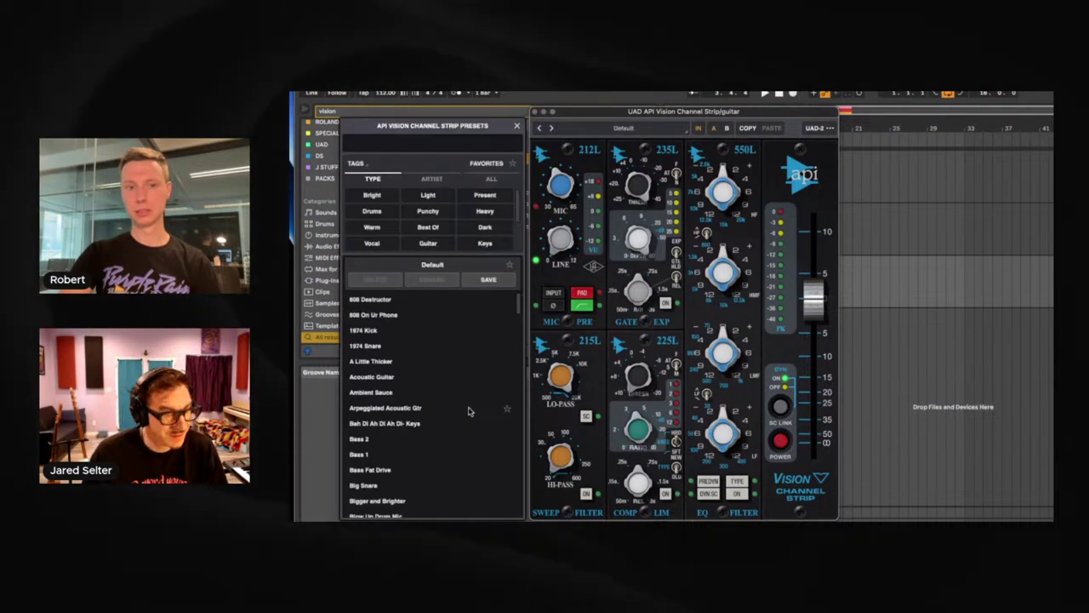
scroll(469, 411, "down", 3)
scroll(466, 410, "down", 3)
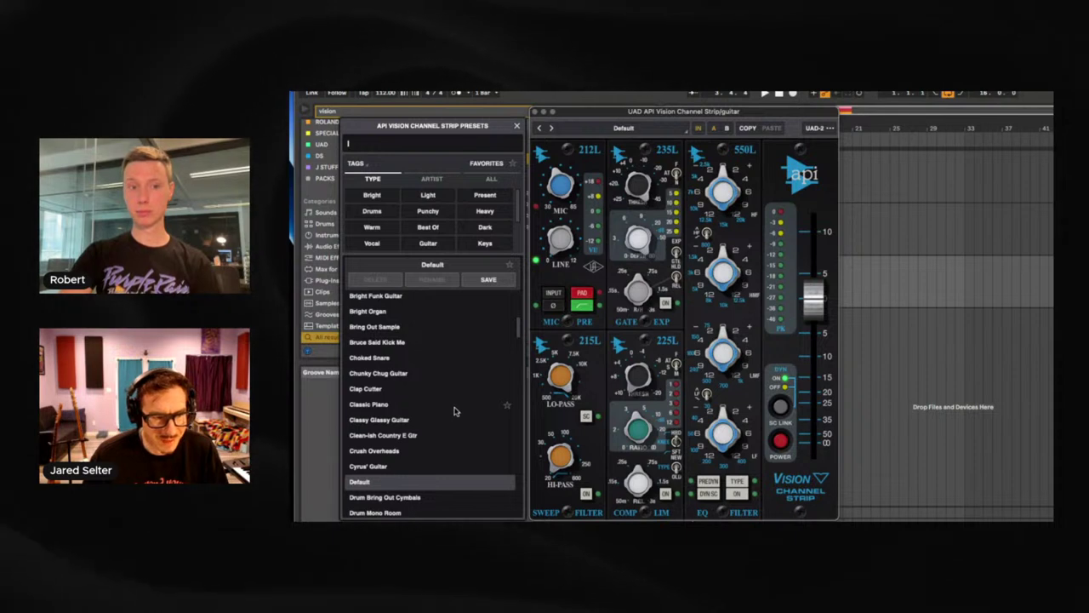
left_click(404, 421)
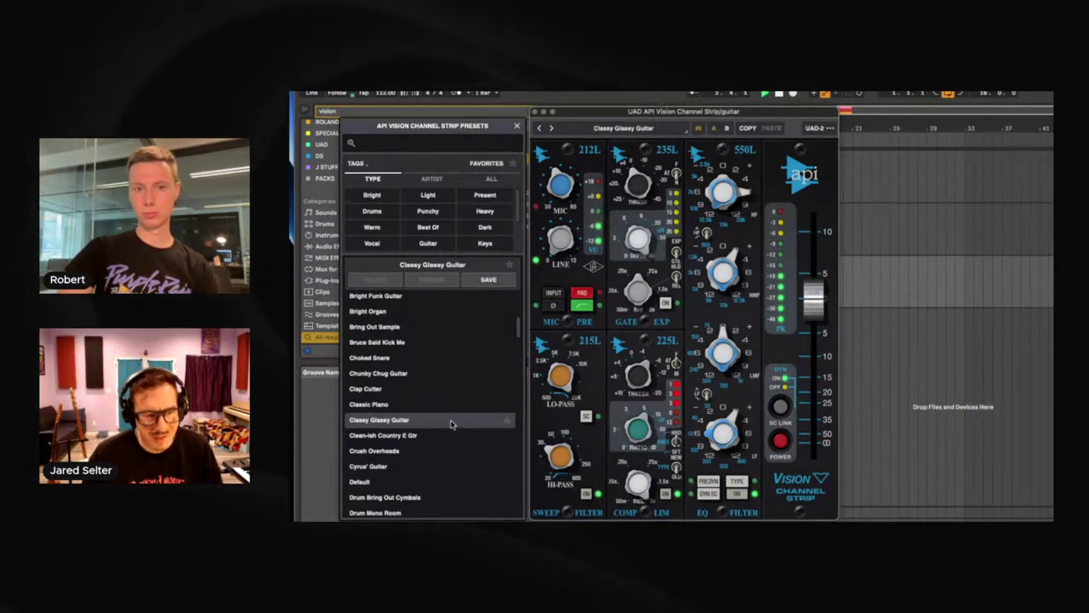
left_click(431, 463)
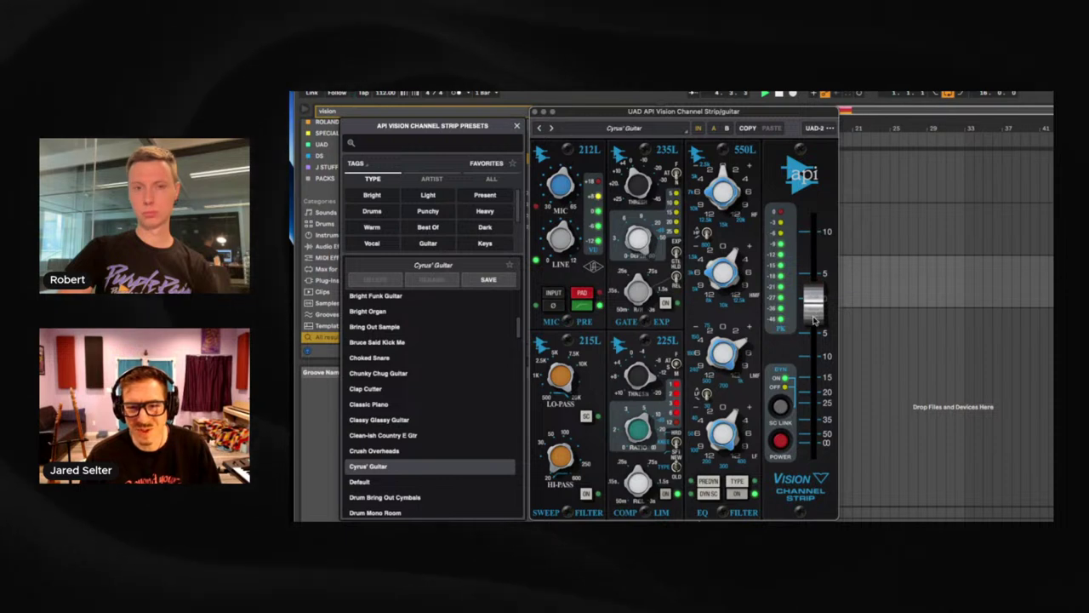
mouse_move(814, 312)
left_mouse_down()
mouse_move(813, 330)
mouse_move(814, 309)
left_mouse_up()
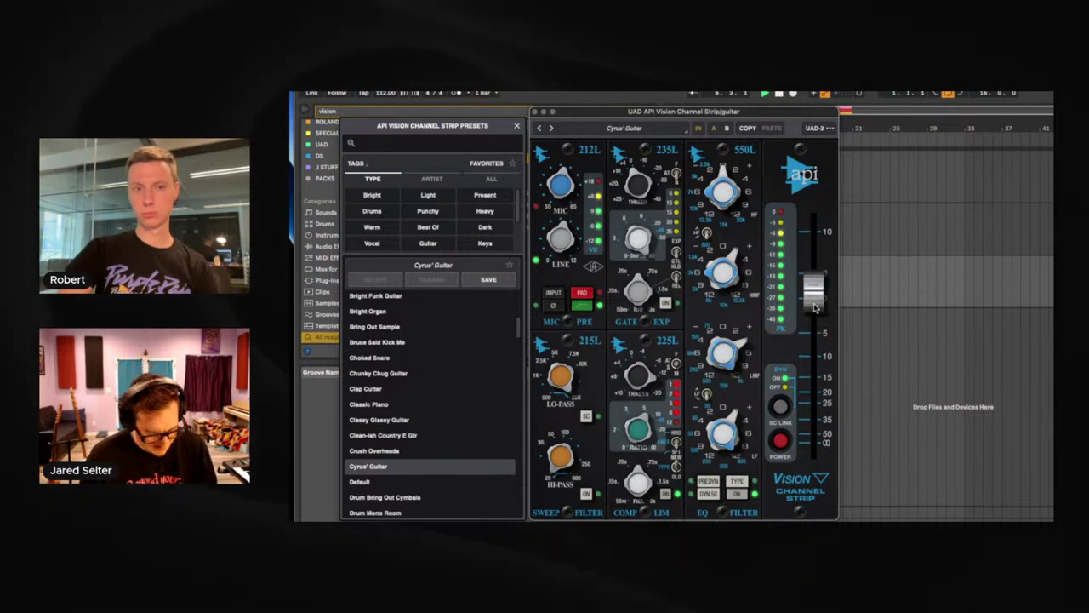
key("Escape")
key("super+alt+p")
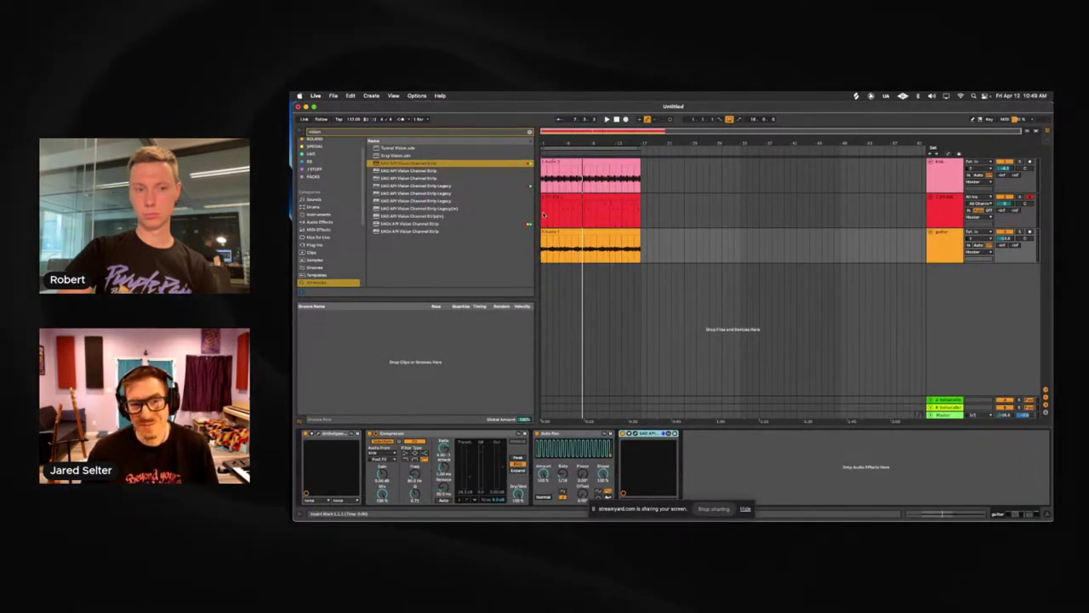
- Duplicate the 16-bar arrangement to bars 17–33 and delete the SH-101 and guitar copies there, keeping the kick
left_click(547, 219)
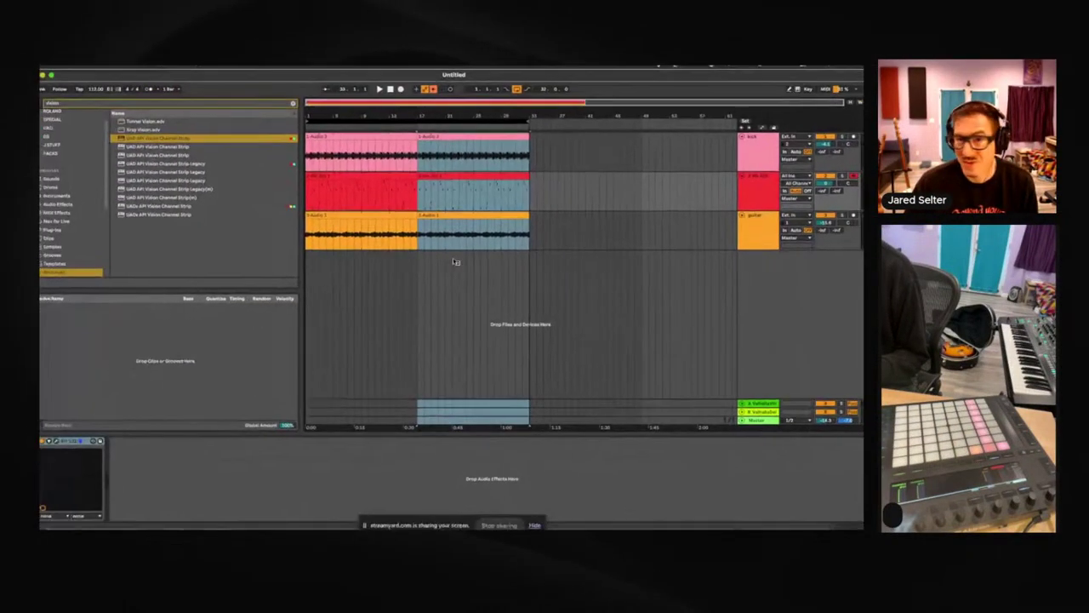
left_click(450, 208)
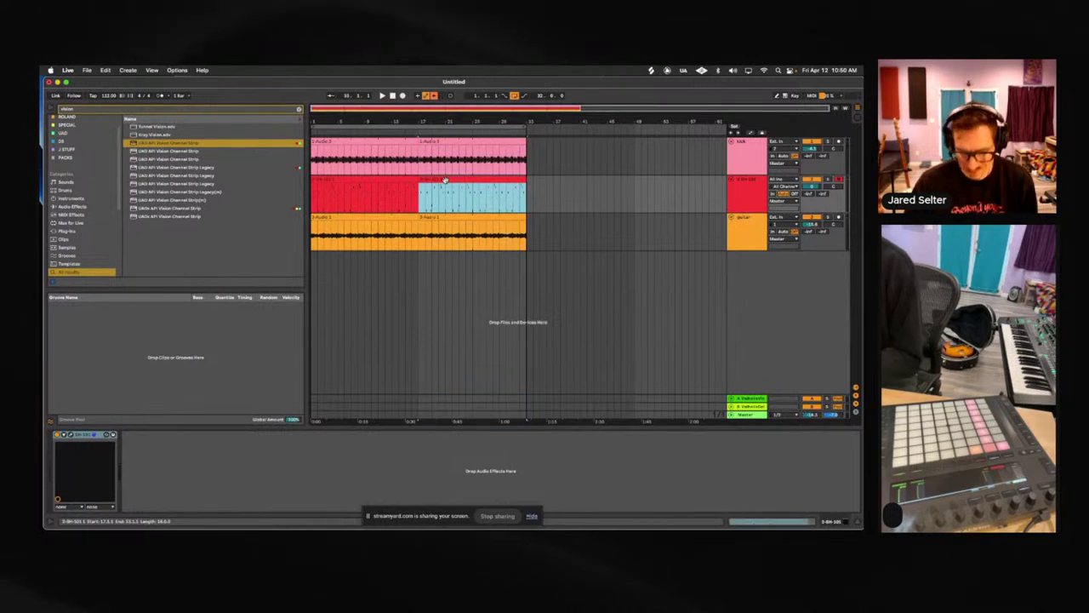
left_click_drag(450, 213, 450, 231)
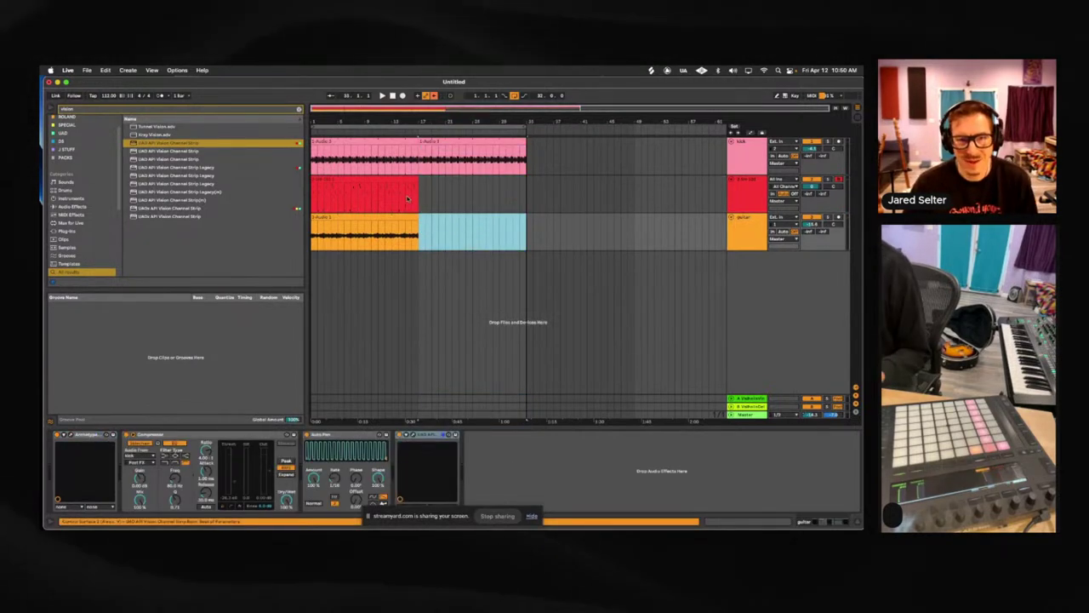
key("Delete")
- Play the section before bar 17, undo the SH-101 and guitar clip deletions, and reapply them
key("space")
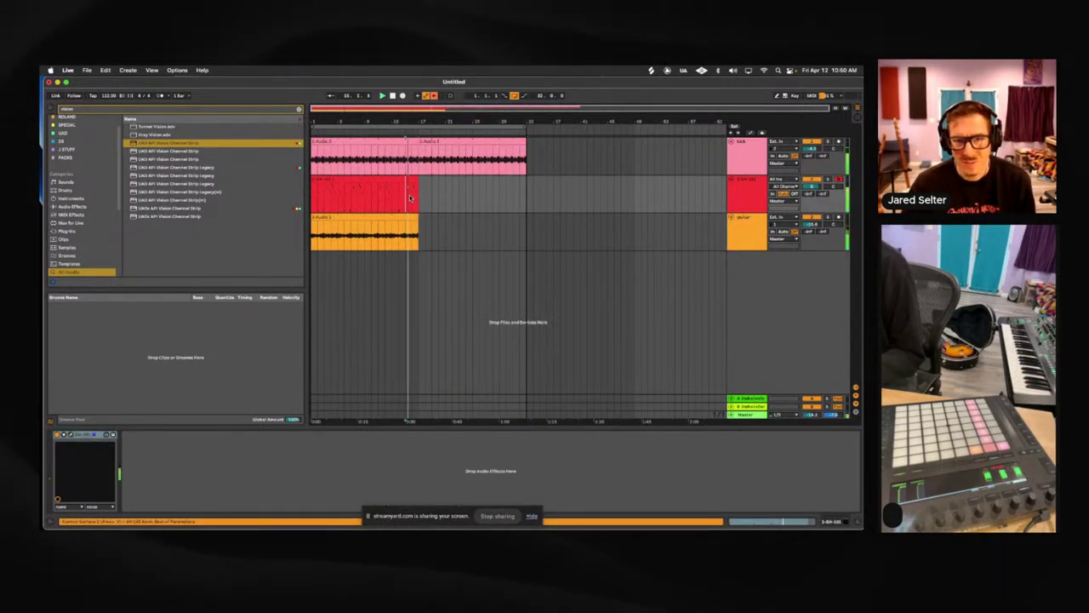
key("super+z")
key("super+z")
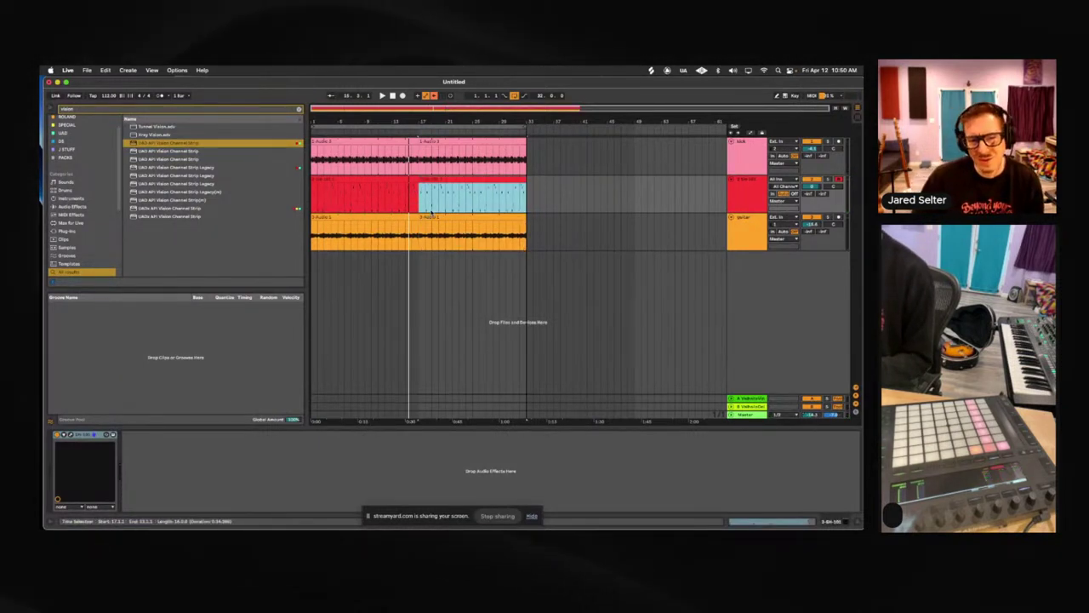
left_click_drag(430, 209, 433, 219)
key("super+z")
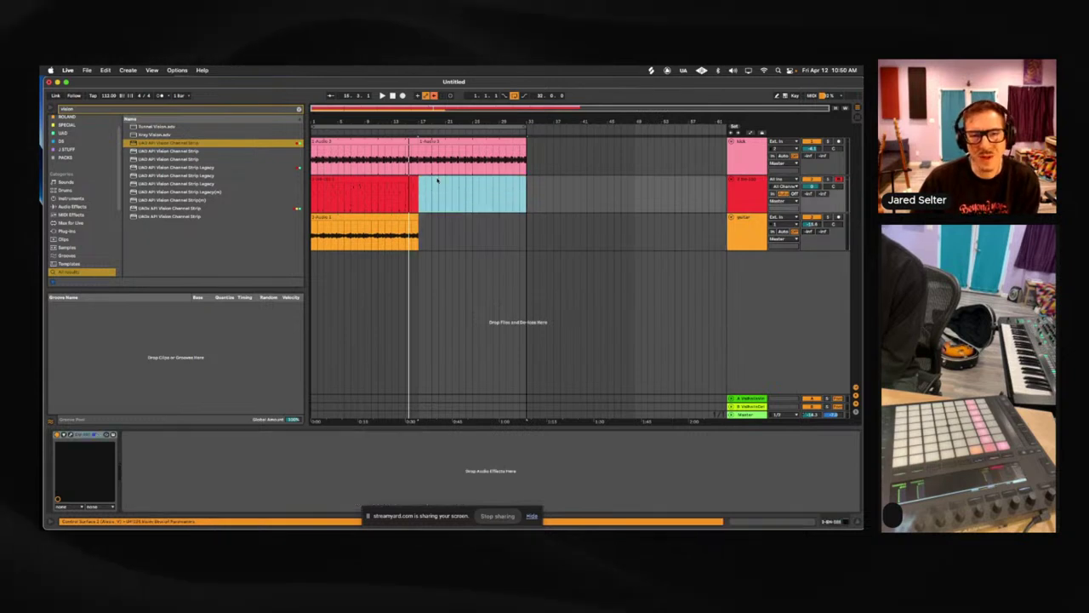
- Set the arrangement loop to the 16 bars from bar 17 and play from bar 13 into it
left_click(424, 150)
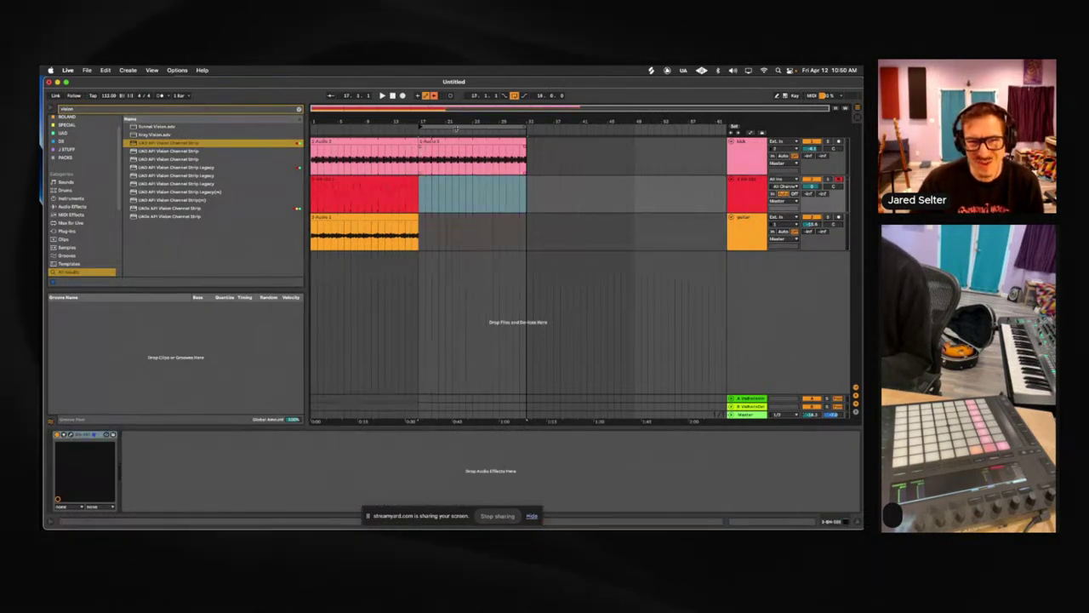
left_click(394, 231)
key("space")
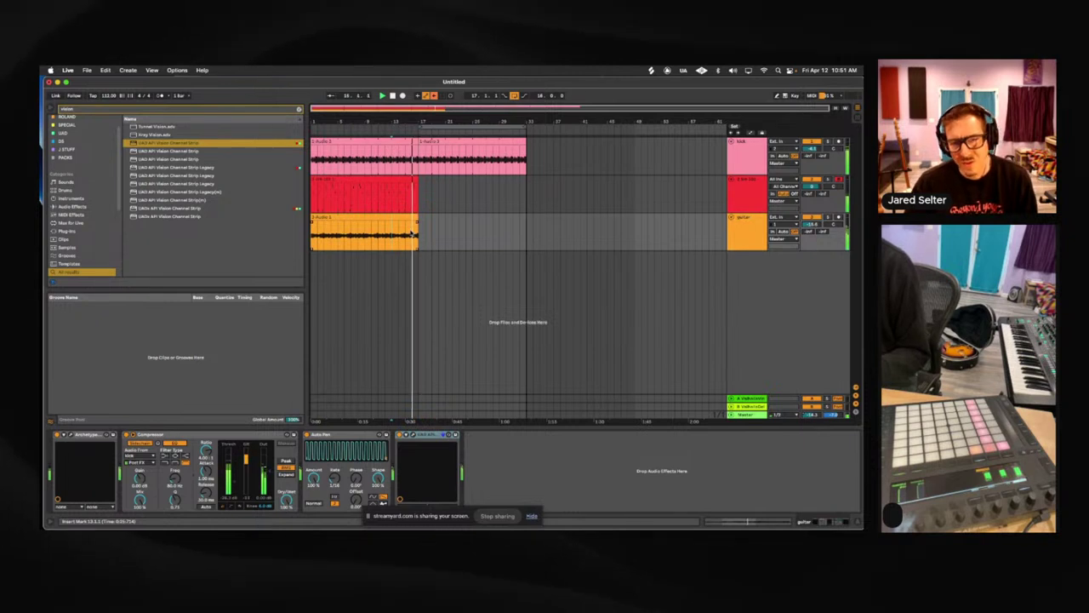
left_click(453, 127)
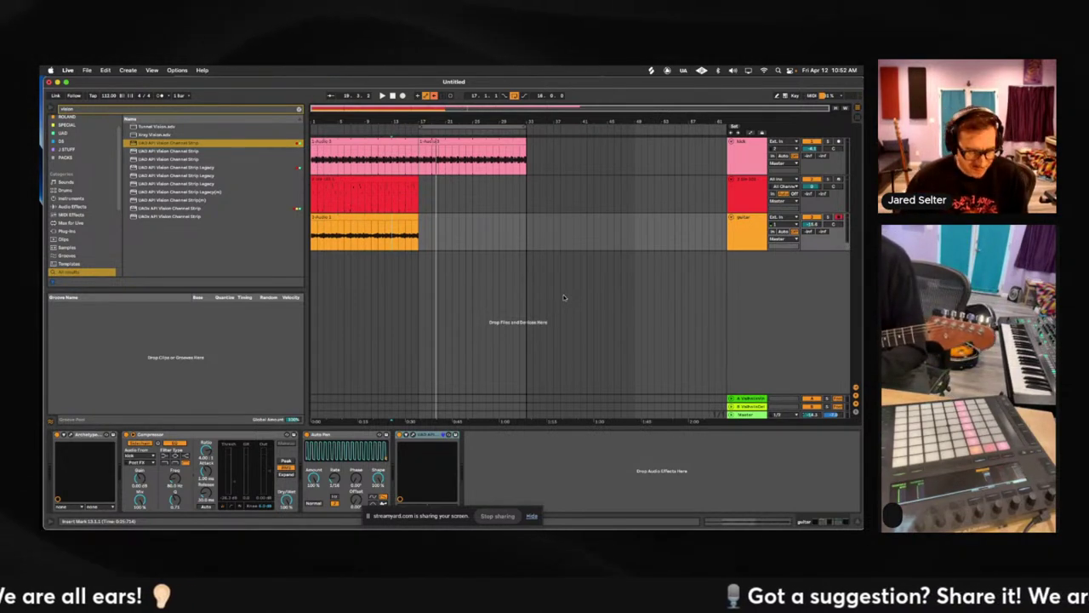
- Record a new four-bar guitar clip in the fifth Session View slot and review its waveform
key("Tab")
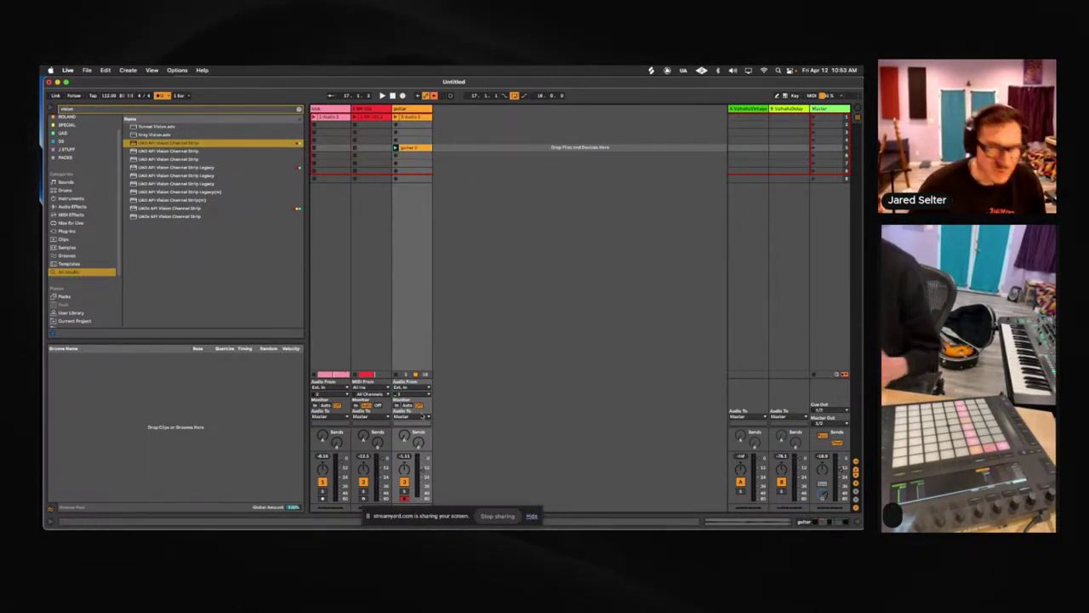
double_click(415, 148)
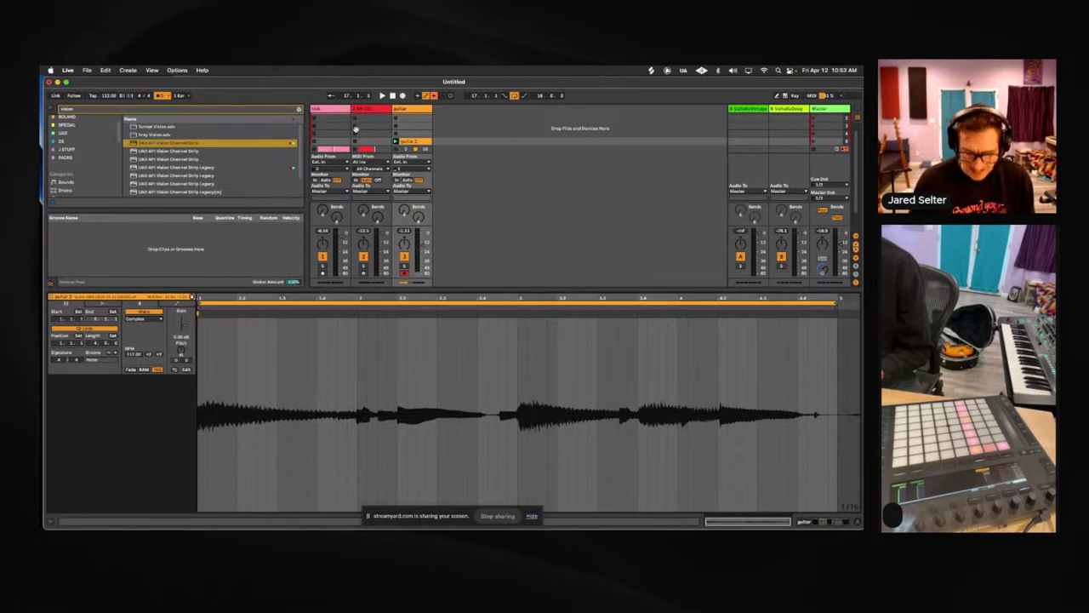
key("super+alt+l")
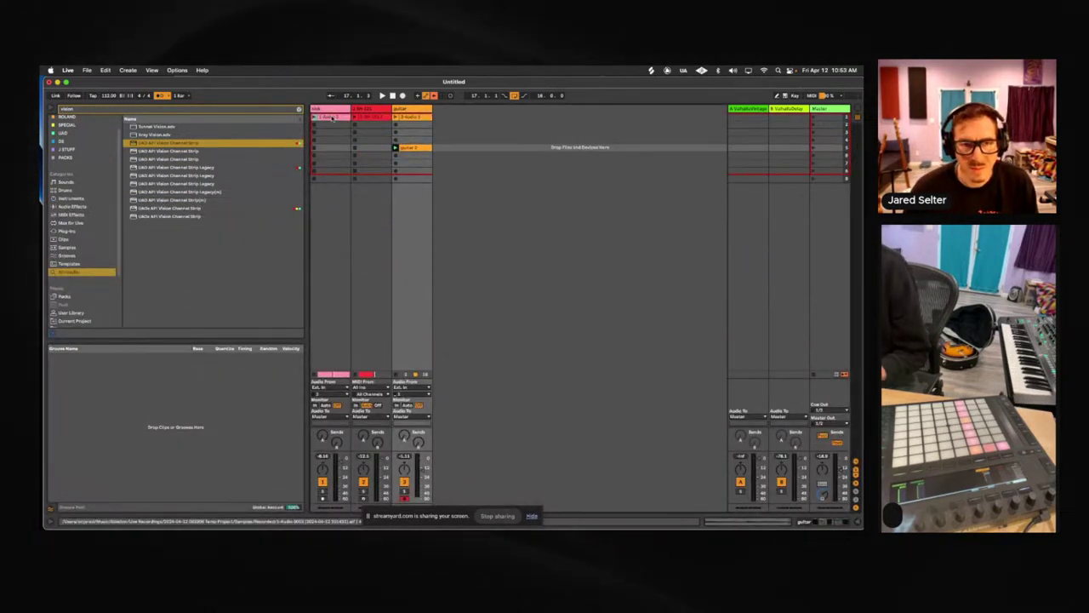
- Copy the kick clip into scene 5 beside the new guitar clip and play the session clips
left_click_drag(332, 117, 330, 147)
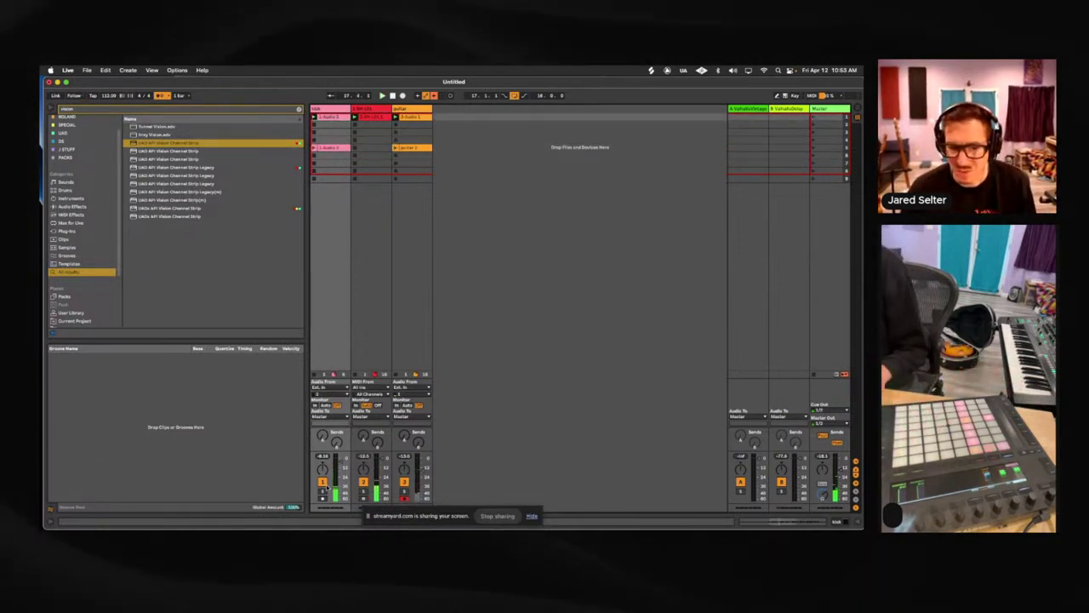
left_click(333, 150)
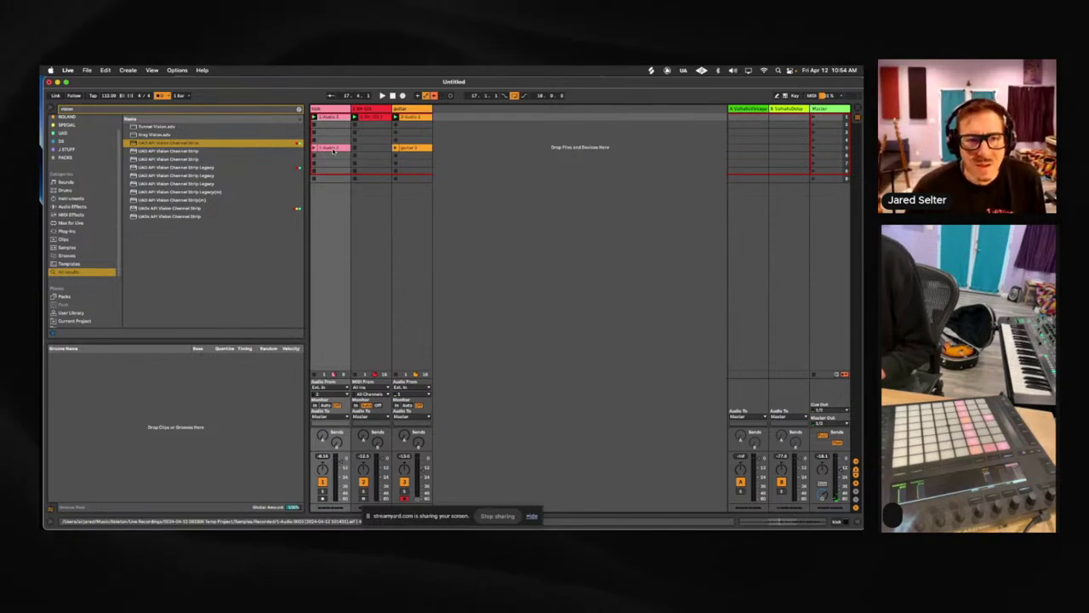
key("Tab")
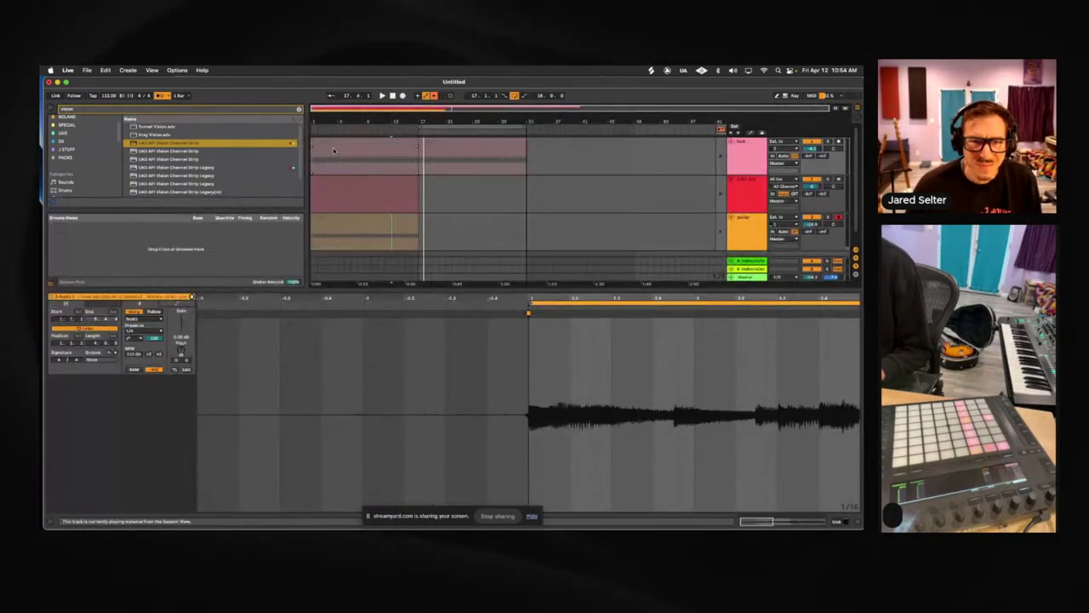
key("Tab")
- Colour the guitar 2 clip dark blue and place it on the arrangement's guitar track from bar 17 to bar 33
left_click(412, 148)
right_click(412, 151)
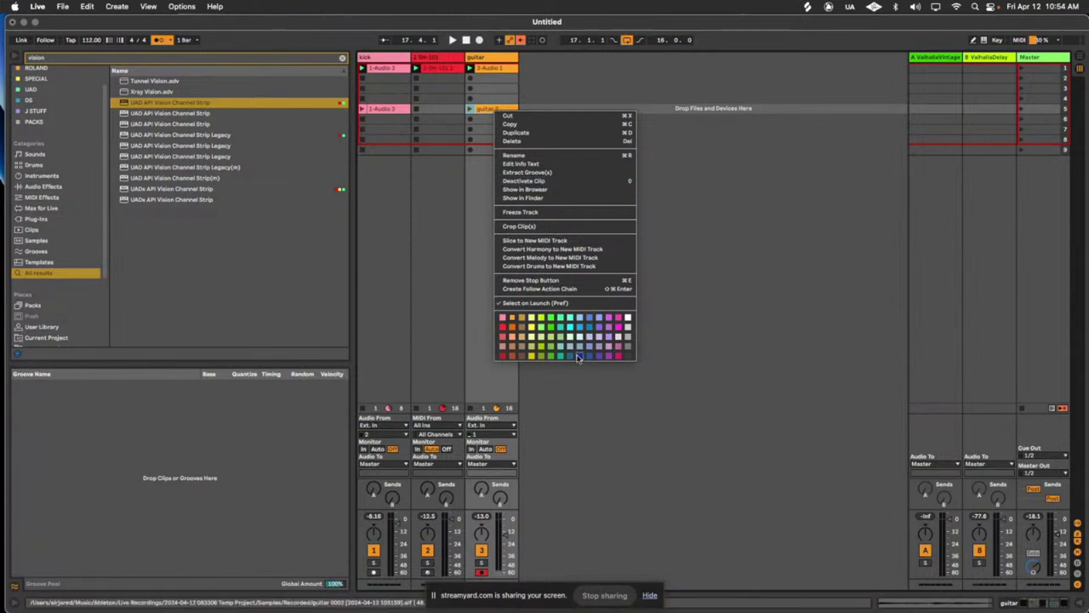
left_click(577, 355)
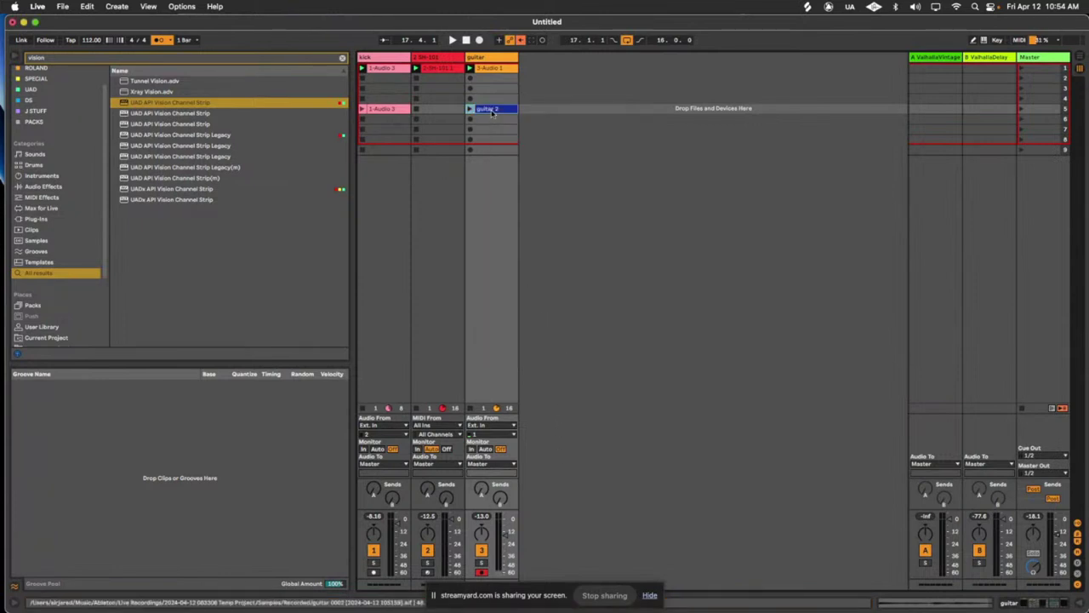
key("Tab")
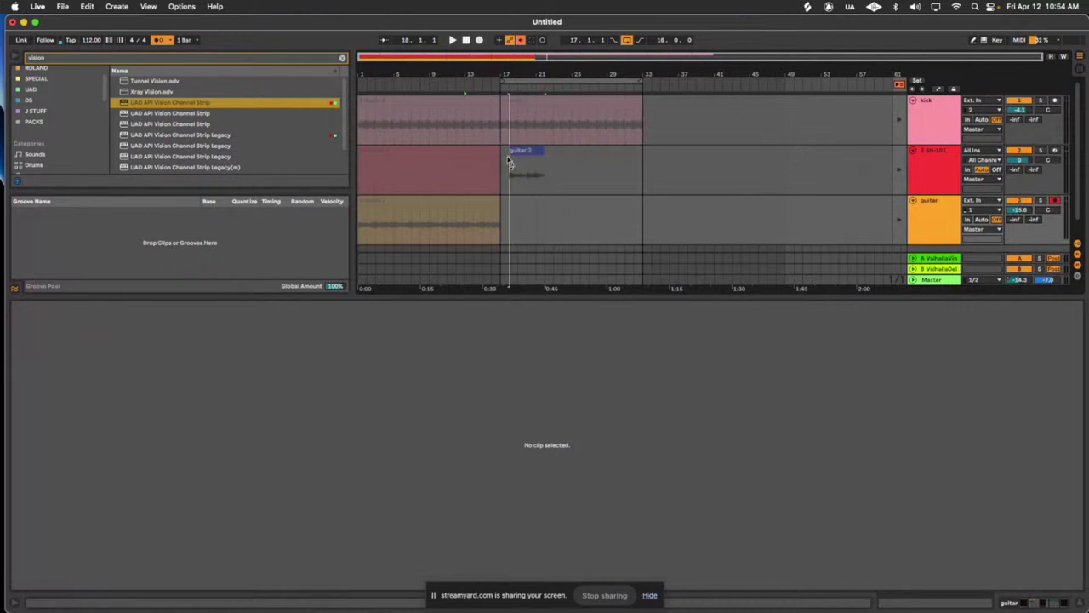
left_click(502, 219)
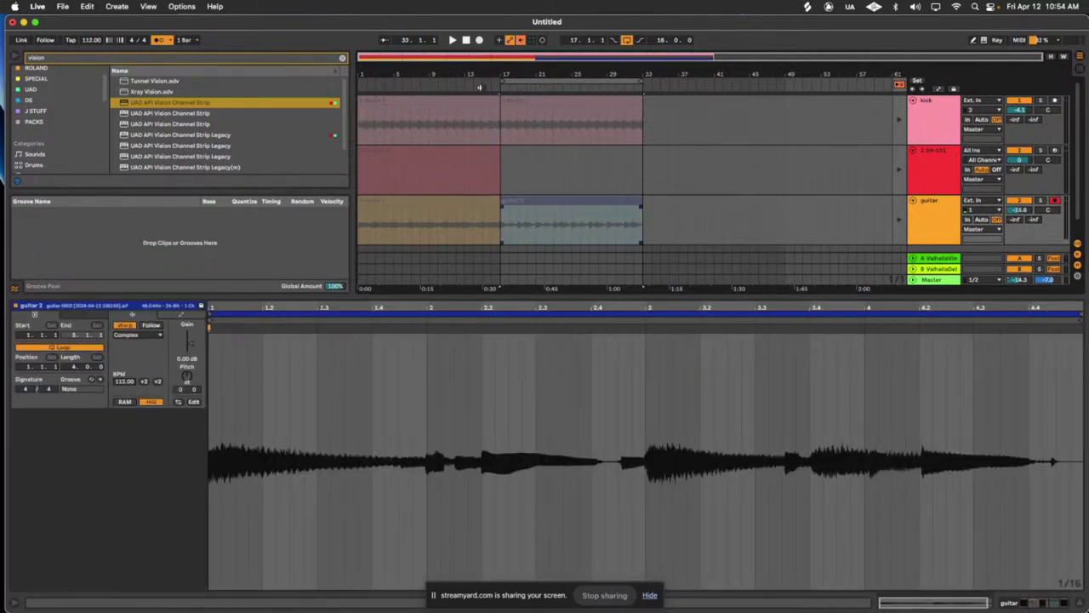
- Set the arrangement loop to bars 1–33, hide the clip detail view, and return all tracks to arrangement playback
key("super+a")
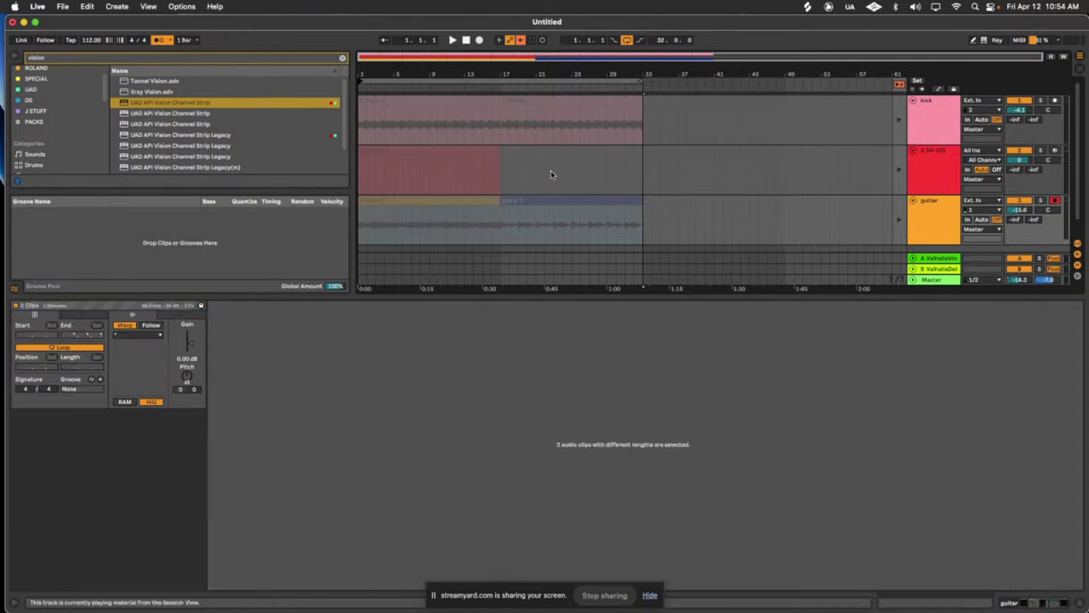
key("super+alt+l")
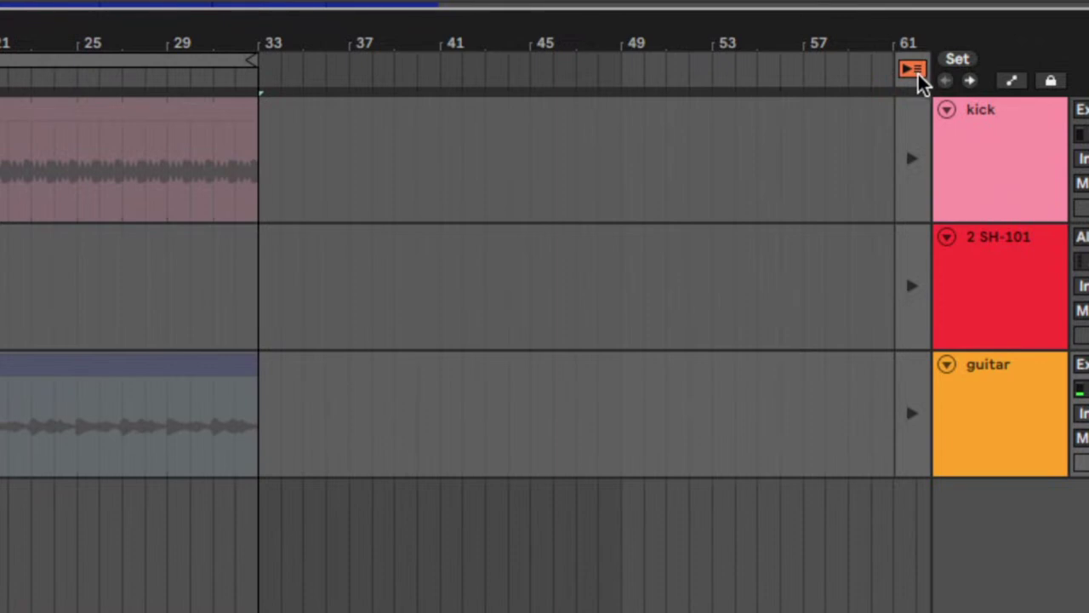
left_click(912, 69)
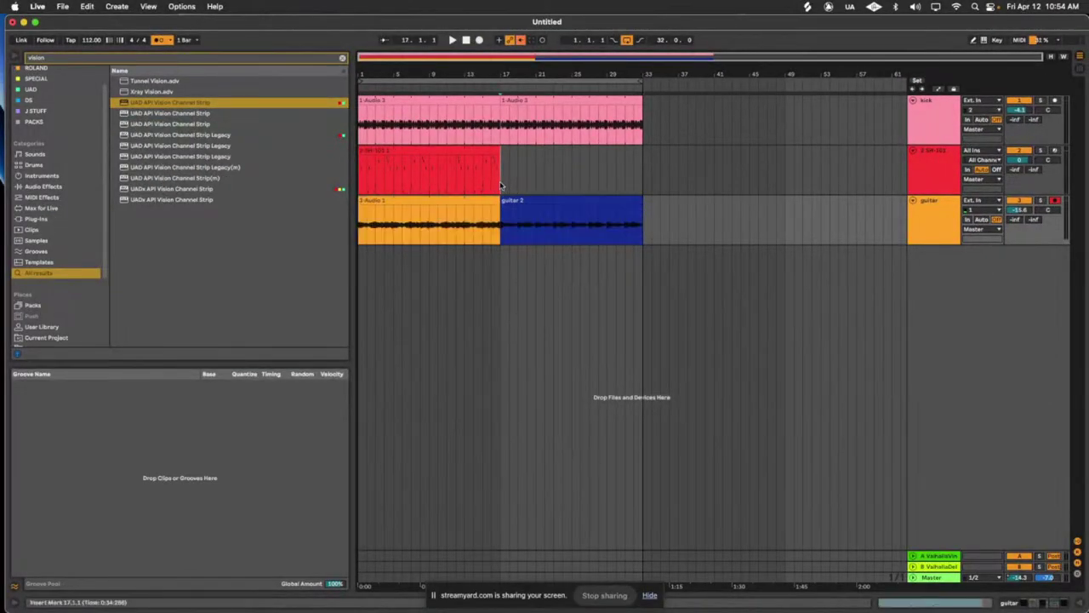
- Arm the SH-101 track and record a new eight-bar MIDI clip in its fifth Session View slot
left_click(501, 186)
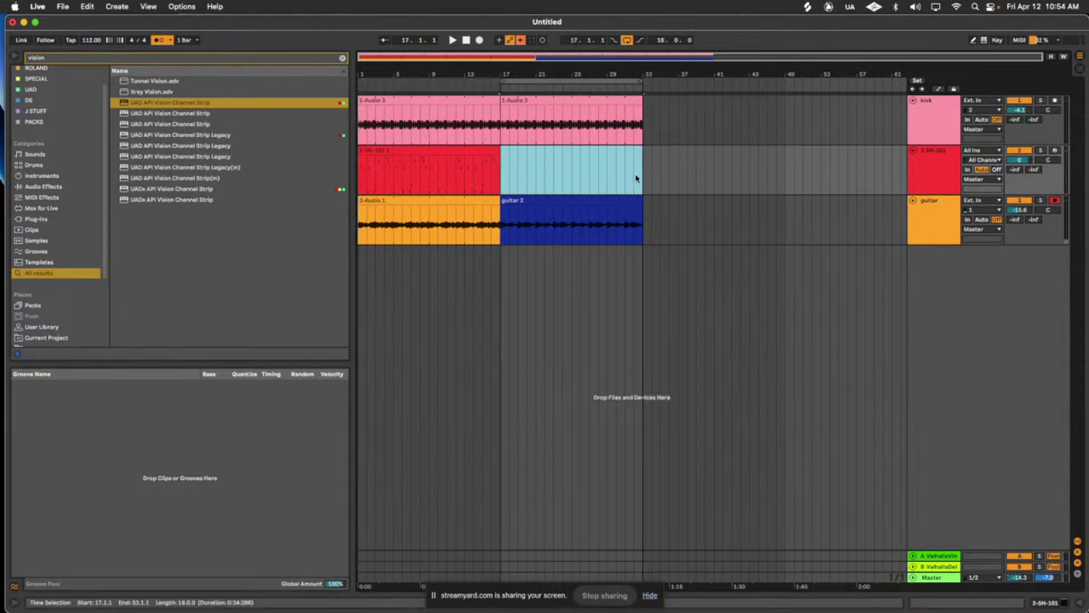
left_click(1054, 150)
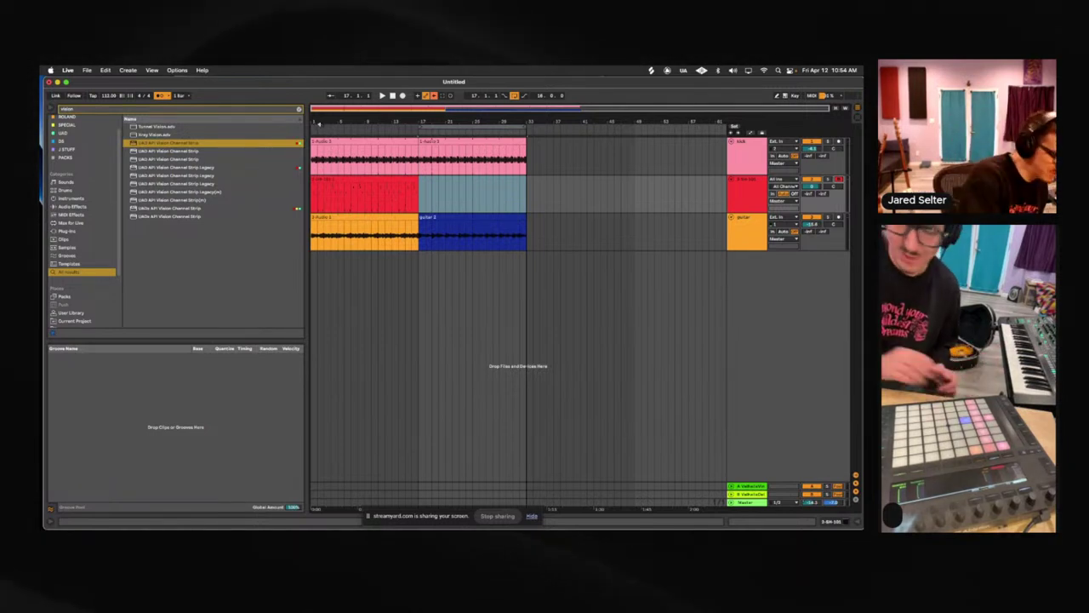
key("Tab")
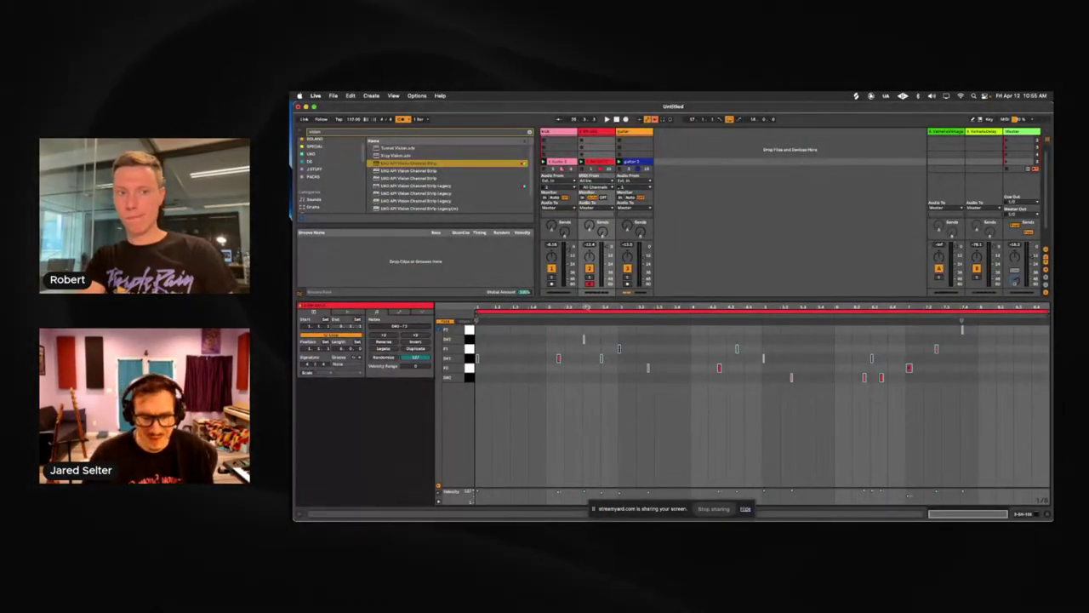
- Examine the note timing in the new SH-101 MIDI clip while it plays
key("plus")
key("plus")
key("plus")
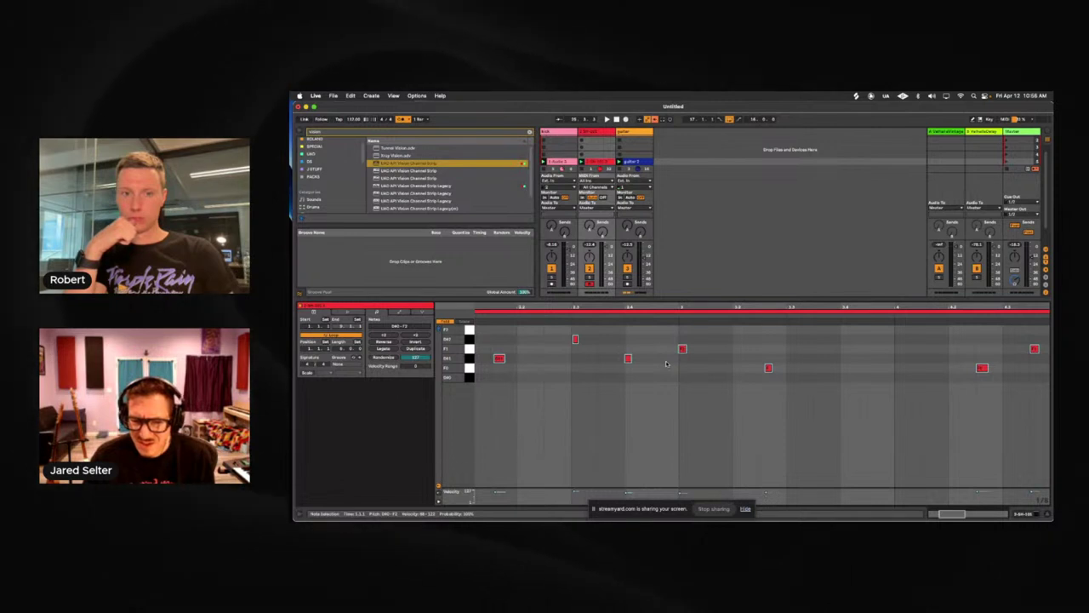
left_click_drag(713, 311, 713, 303)
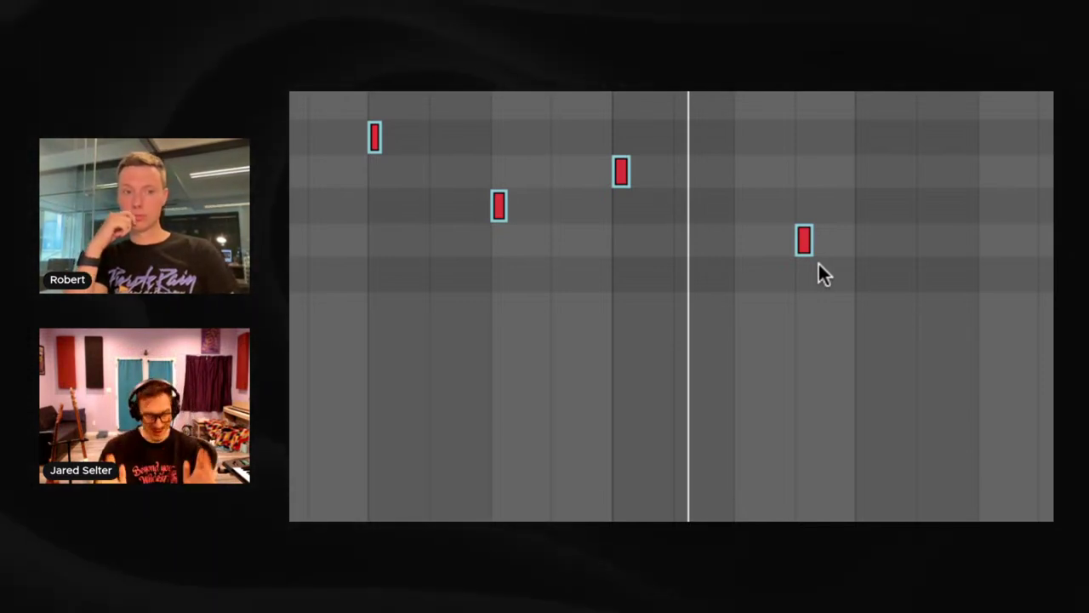
scroll(790, 254, "down", 2)
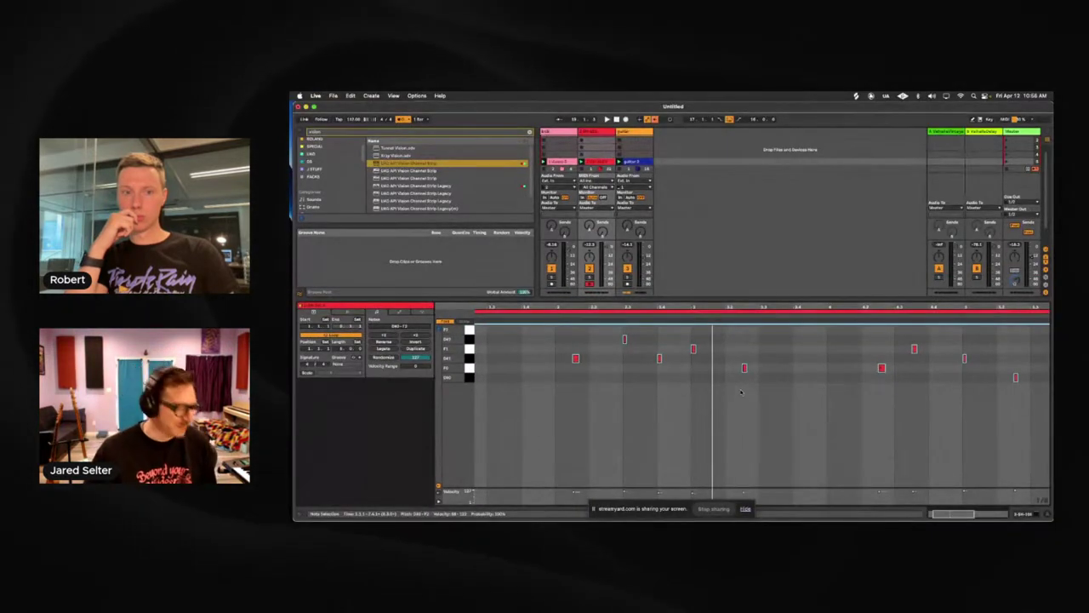
key("space")
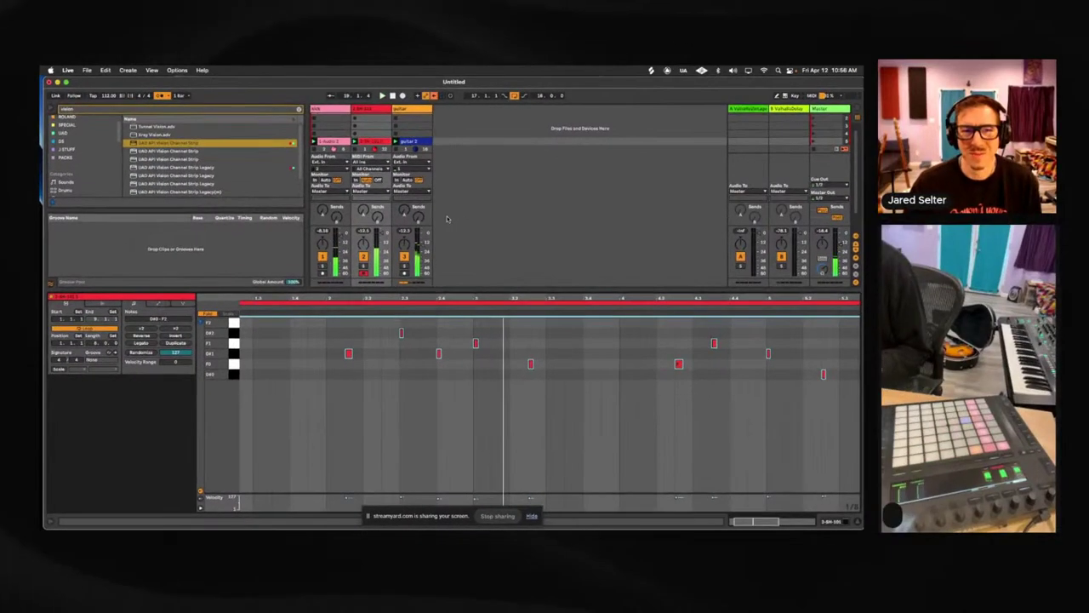
key("Tab")
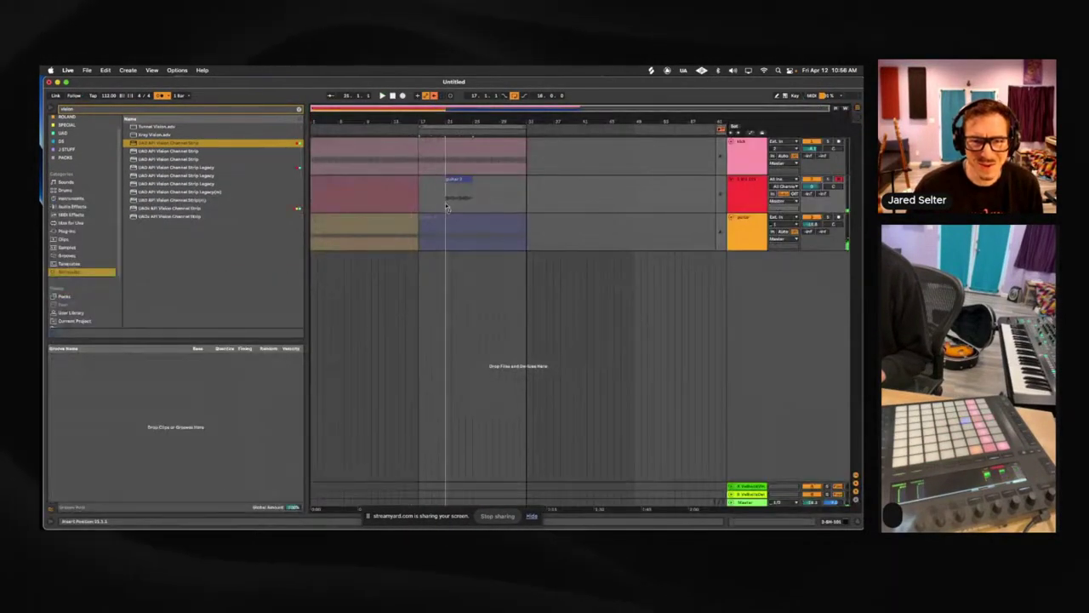
key("Tab")
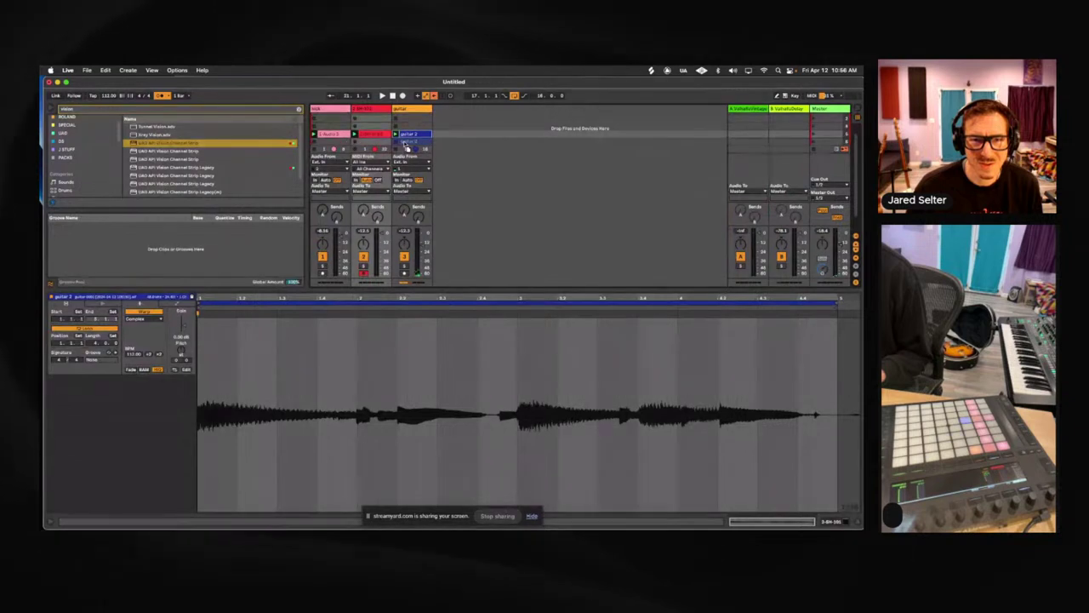
left_click(414, 142)
key("Tab")
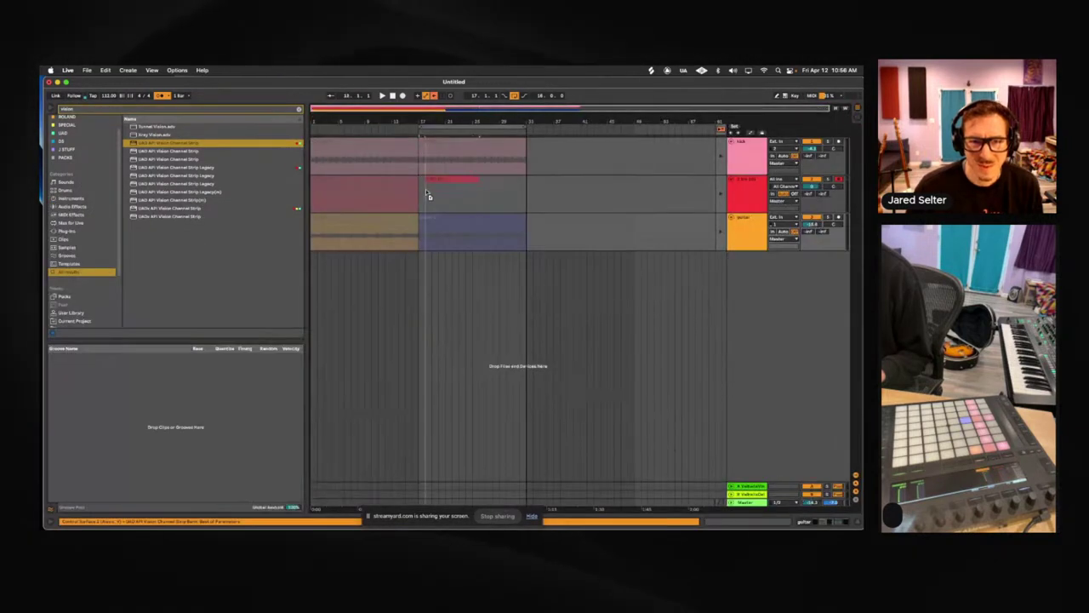
key("Tab")
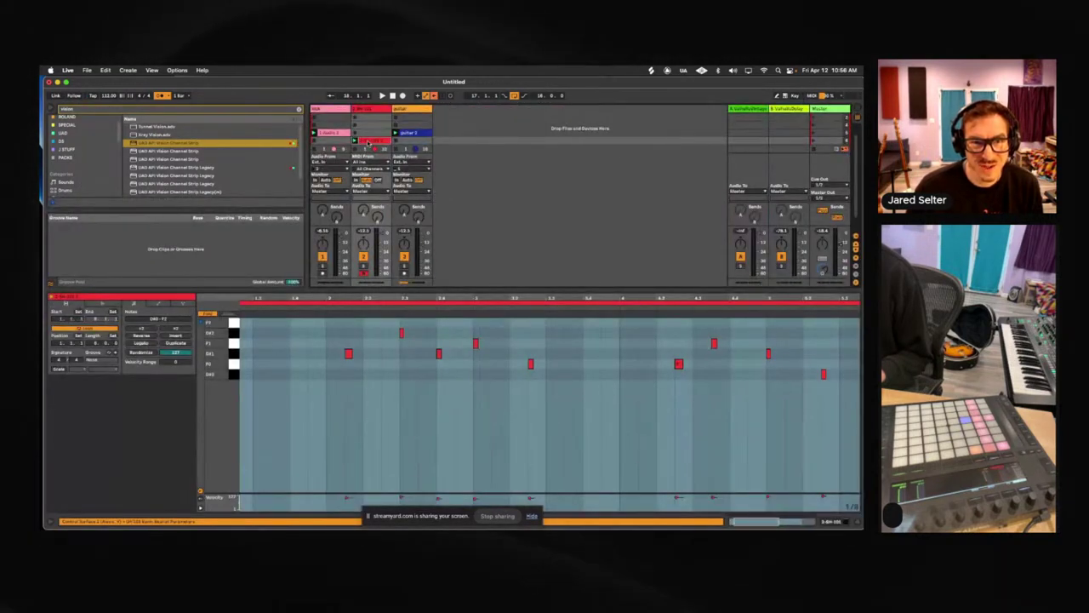
- Colour the new SH-101 session clip brown
left_click(369, 136)
right_click(374, 135)
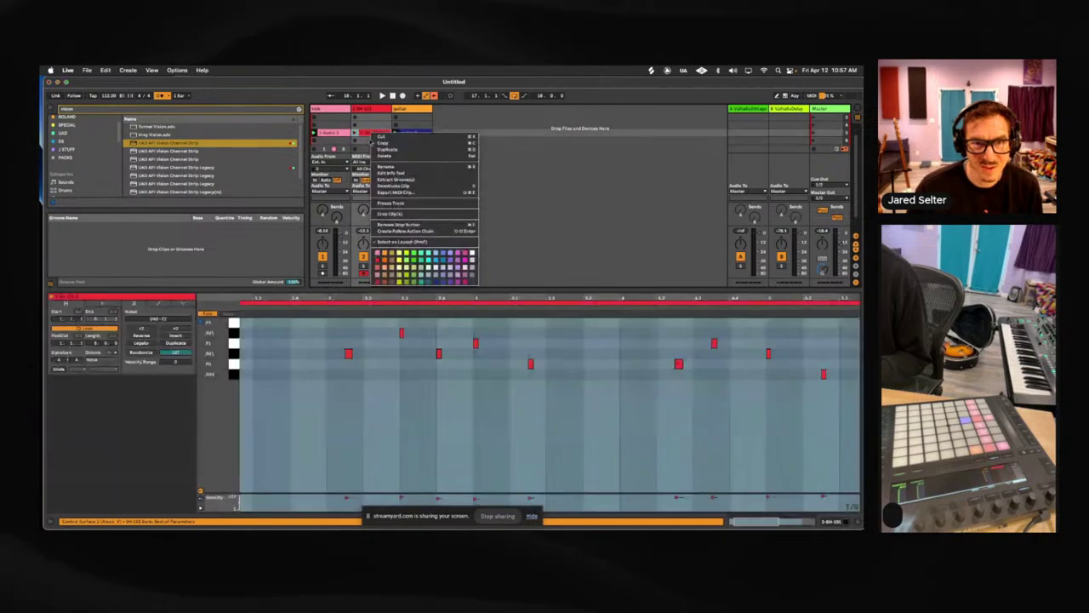
left_click(385, 253)
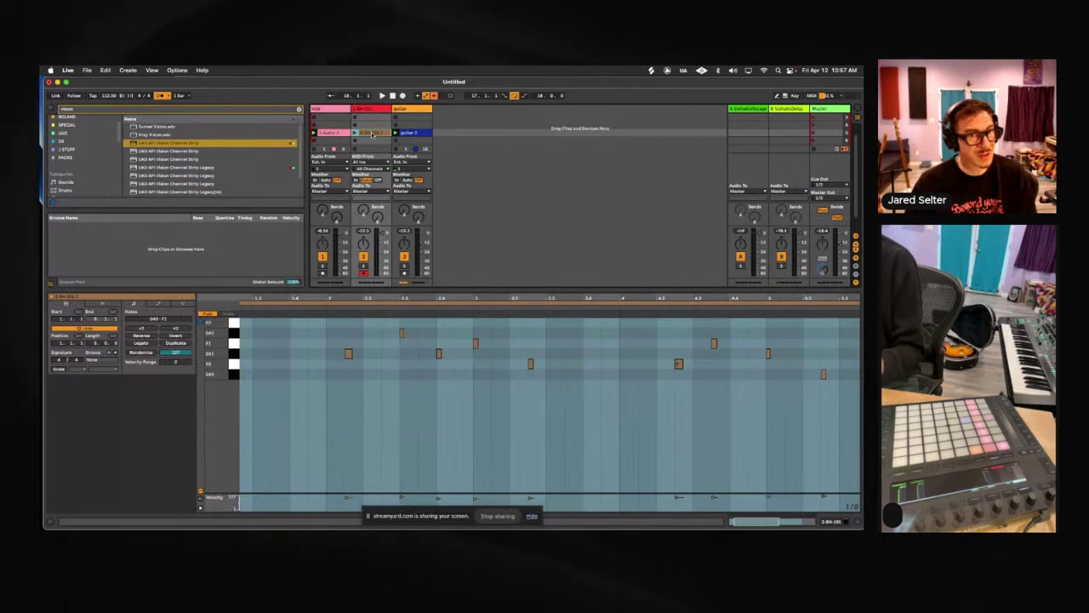
- Place the brown SH-101 clip on the arrangement's SH-101 track from bar 17 to bar 33 and return to arrangement playback
key("Tab")
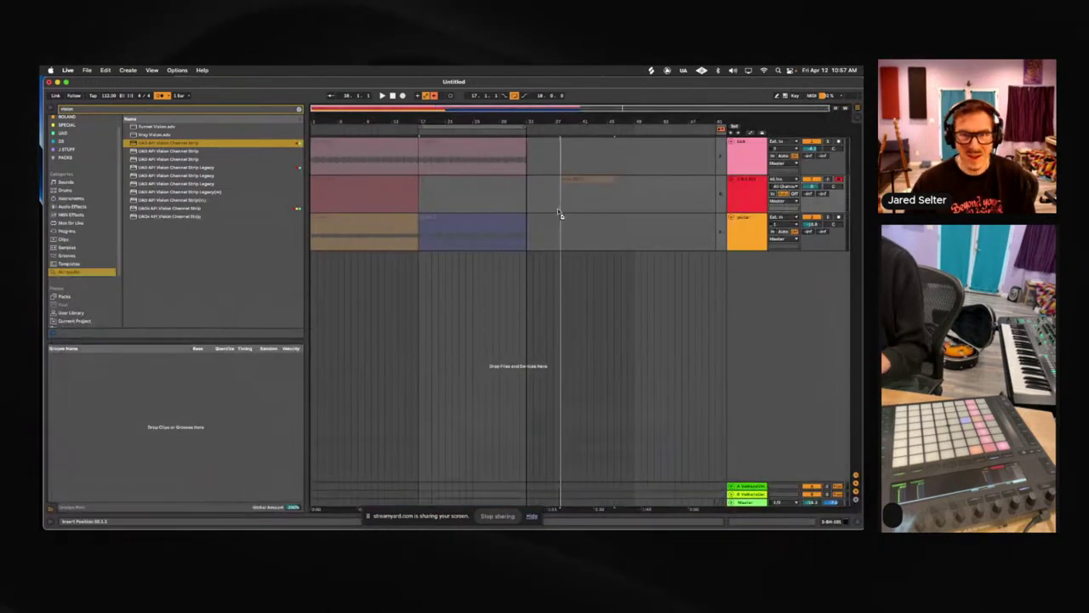
left_click_drag(472, 201, 419, 204)
left_click_drag(479, 180, 524, 181)
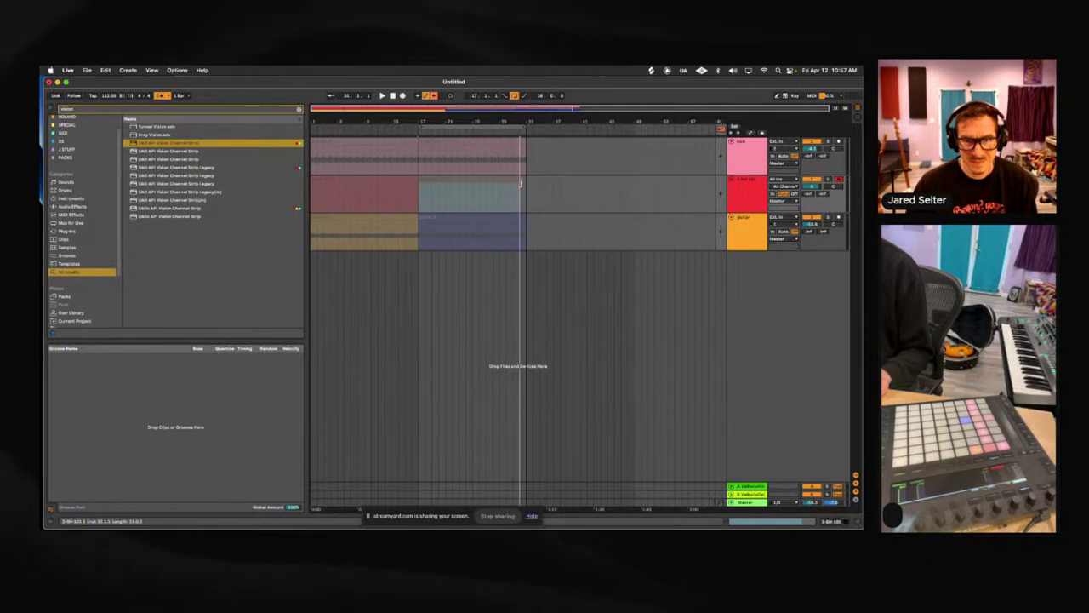
left_click(721, 130)
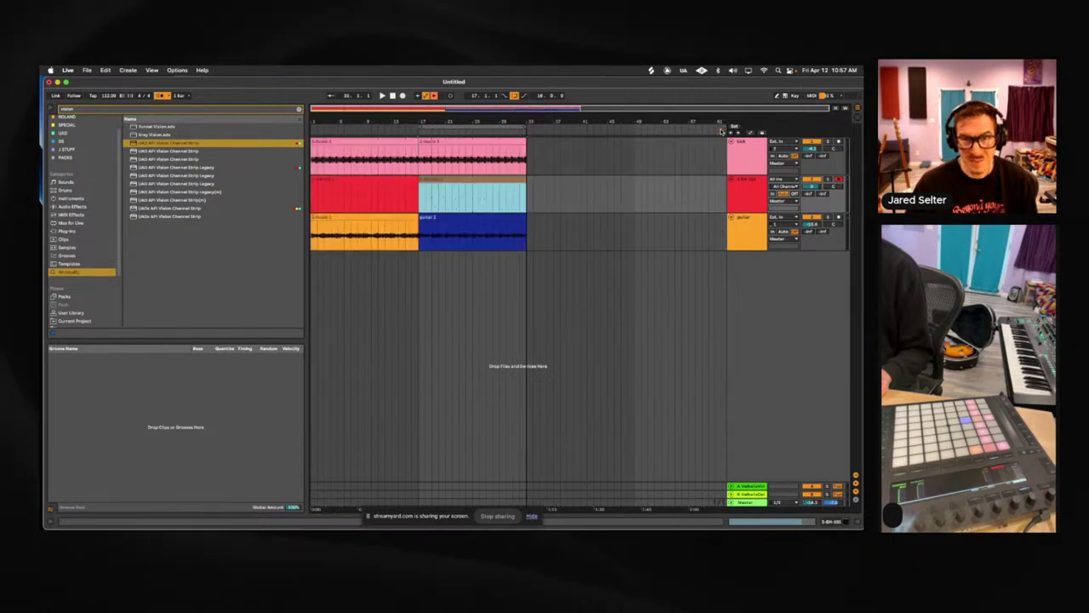
- Loop bars 1–33 with locators at bars 1 and 17, and play the arrangement from the start
left_click(431, 142)
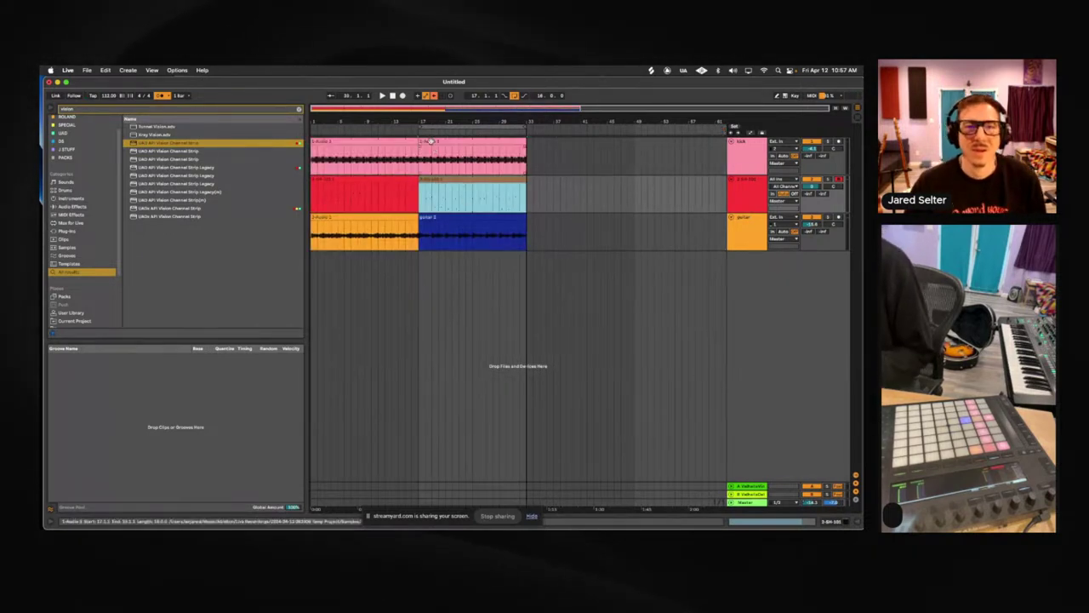
left_click(417, 172)
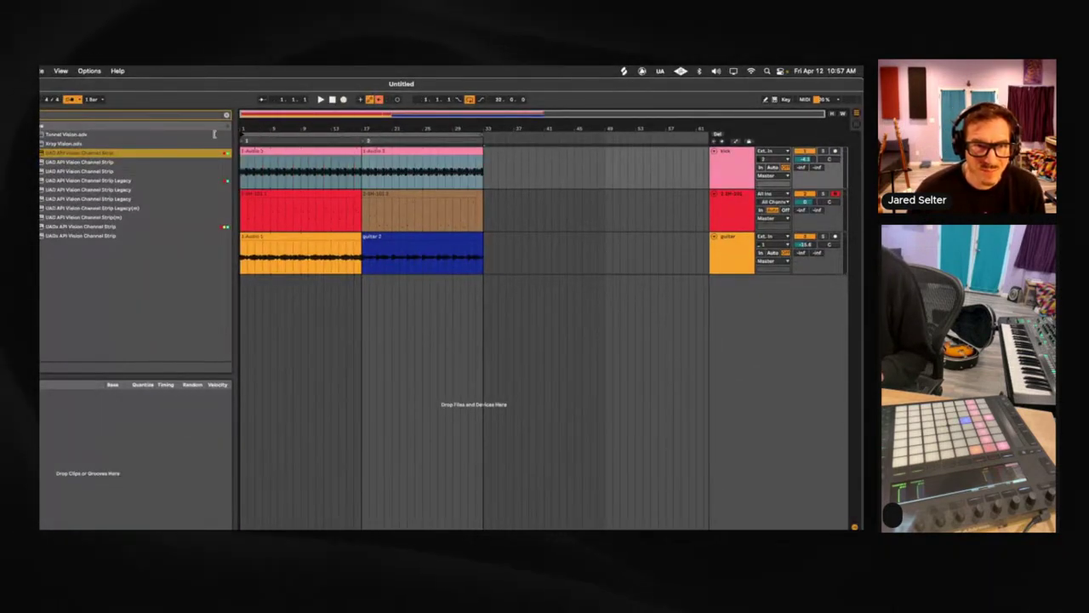
left_click(322, 101)
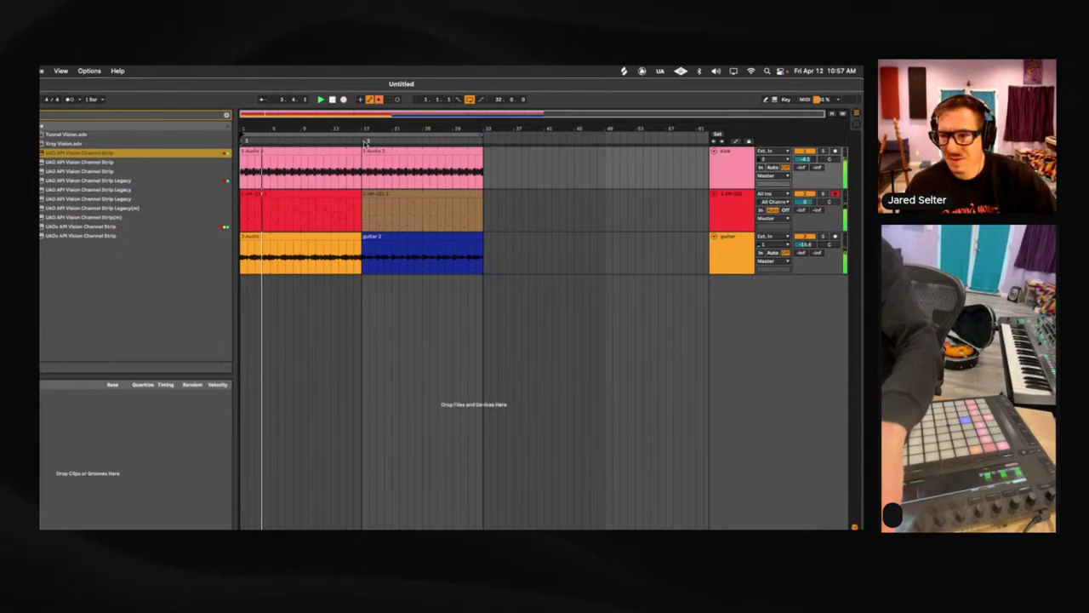
key("ctrl+super+f")
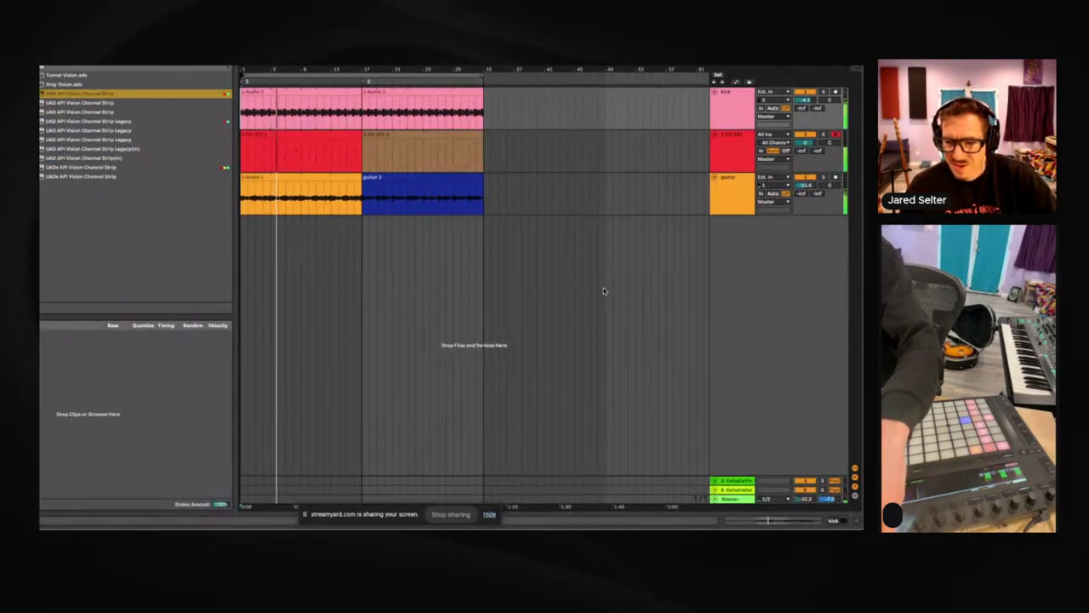
key("ctrl+super+f")
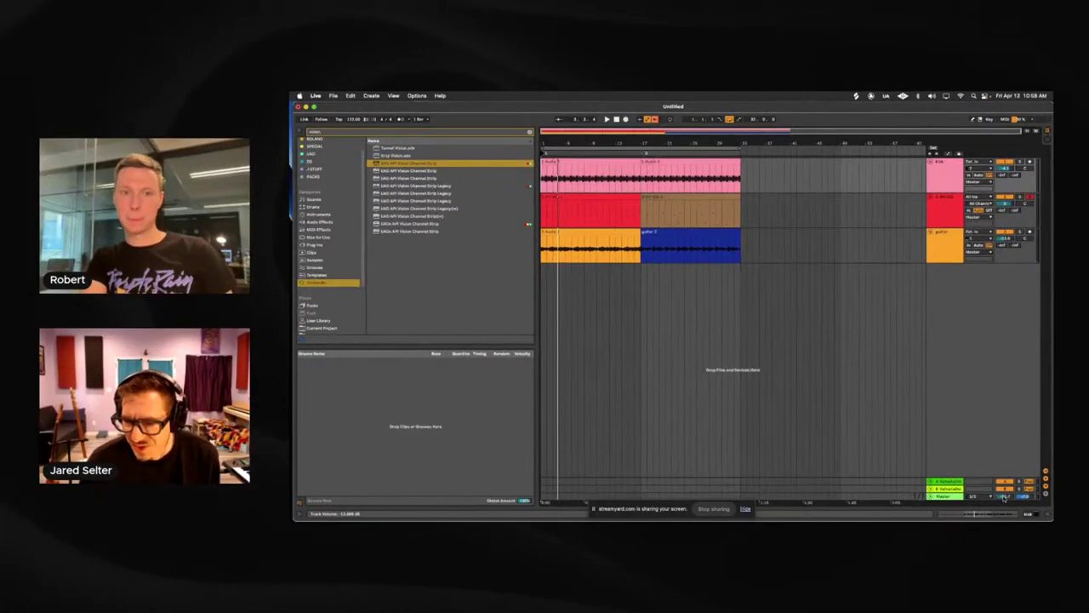
- Reset the master volume to 0 dB and turn off automation recording, ready for playback from bar 1
right_click(833, 504)
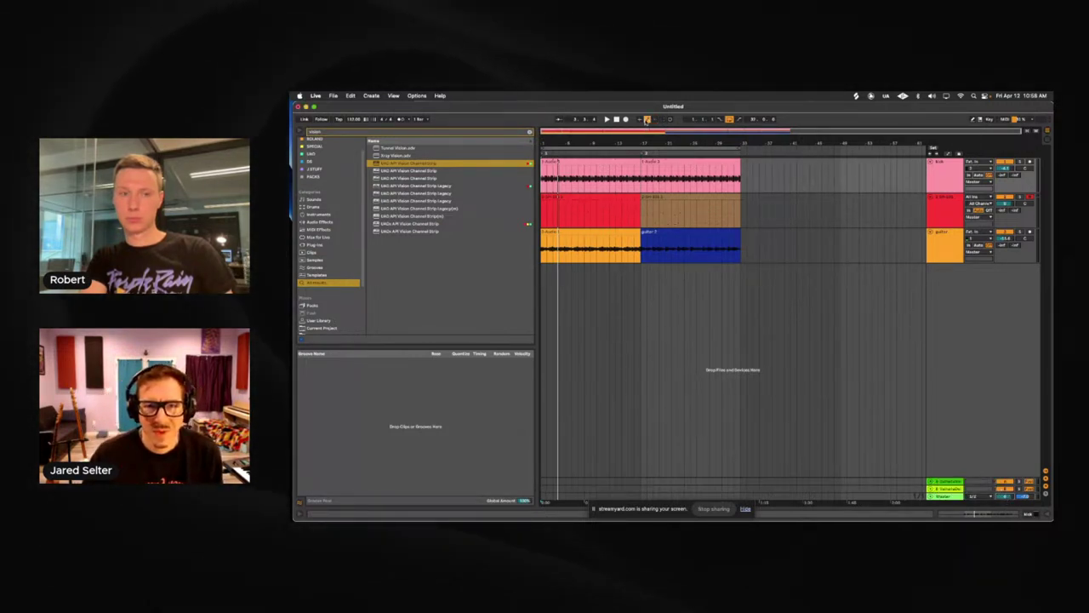
left_click(626, 233)
left_click(633, 224)
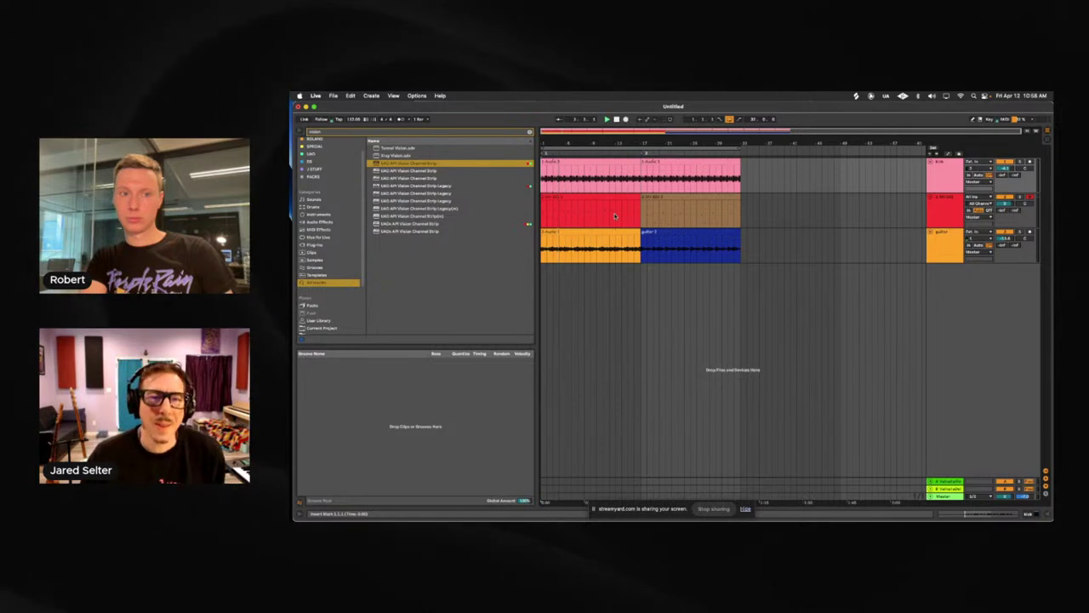
key("space")
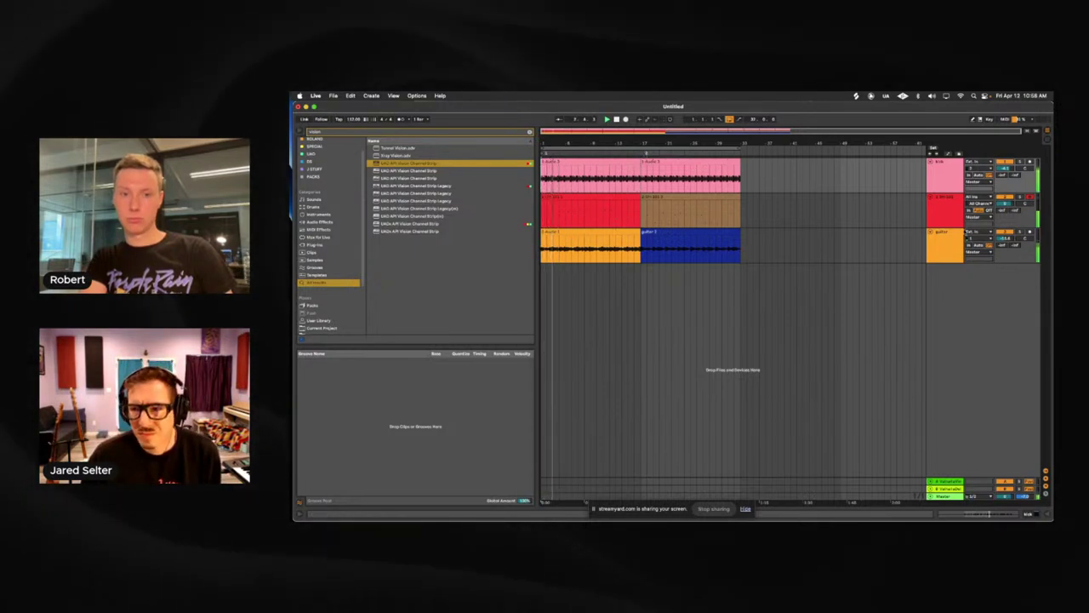
- Copy the guitar track's Compressor to the SH-101 track after its instrument and play the arrangement
double_click(940, 205)
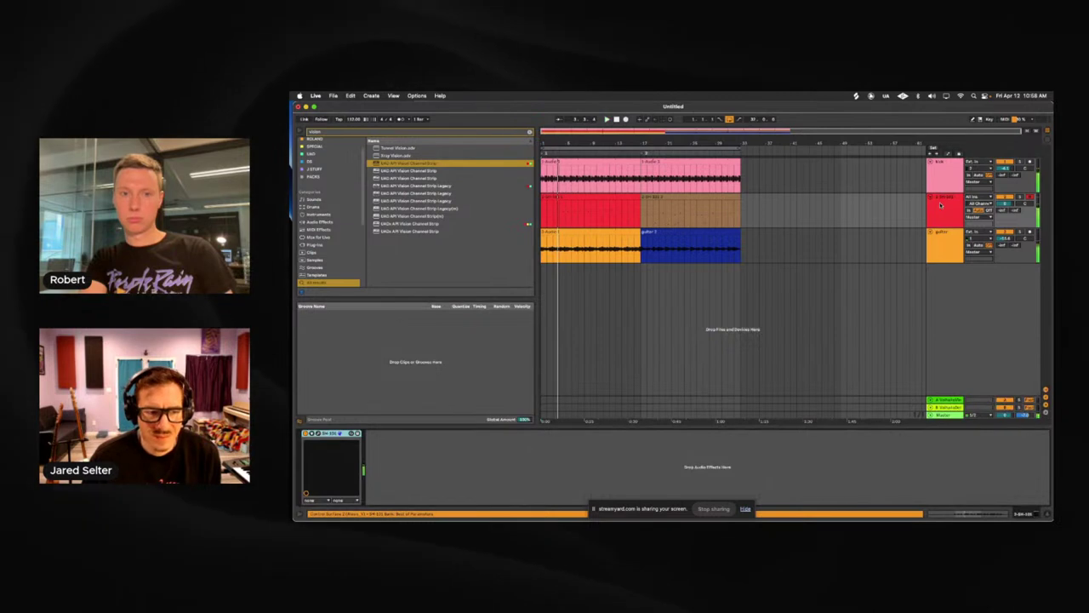
left_click(940, 247)
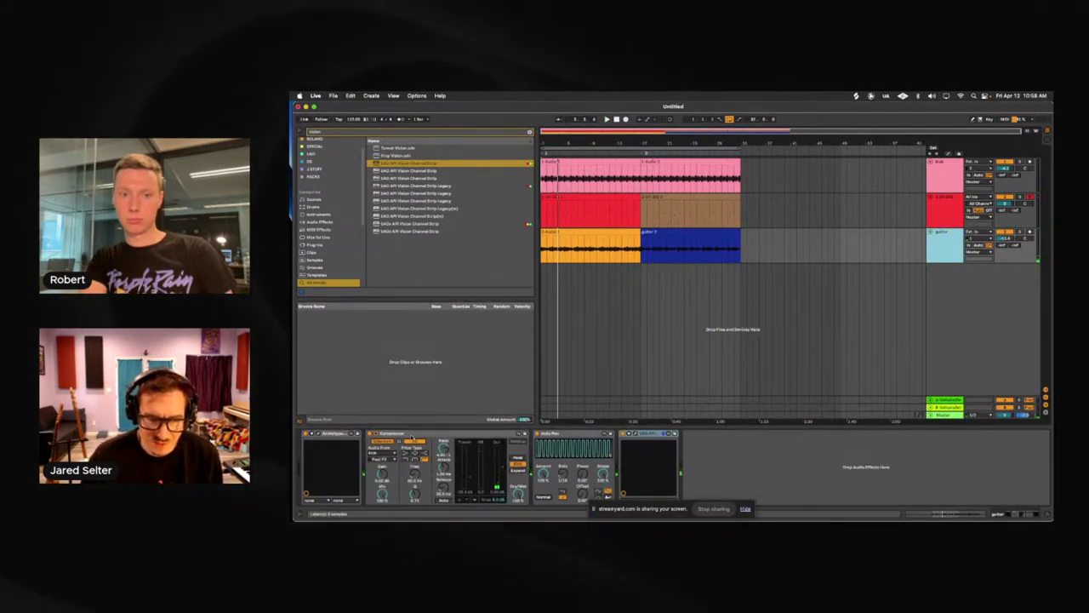
left_click(408, 434)
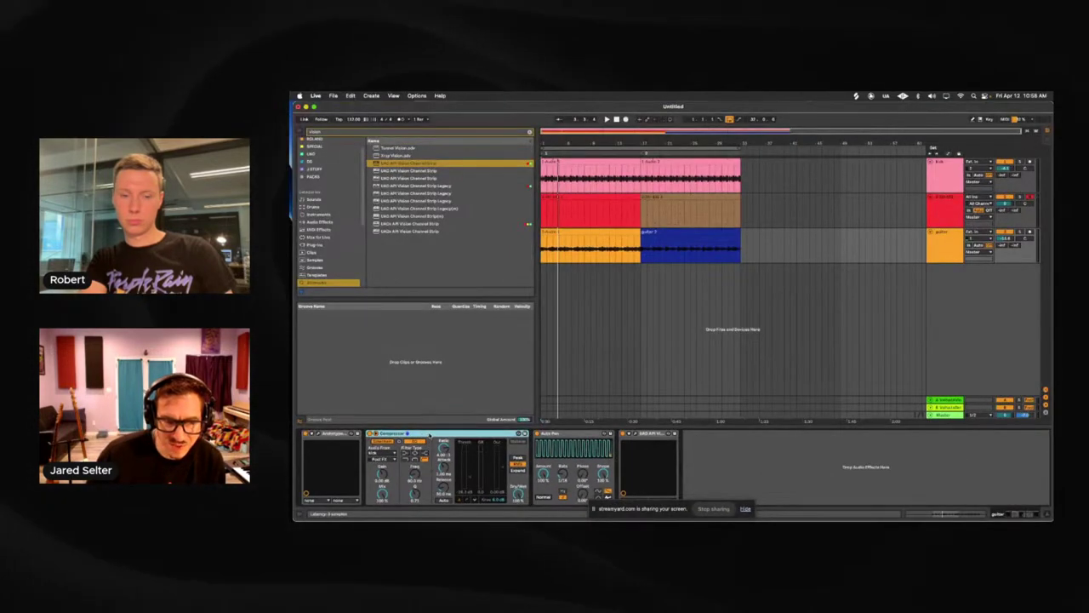
left_click(579, 220)
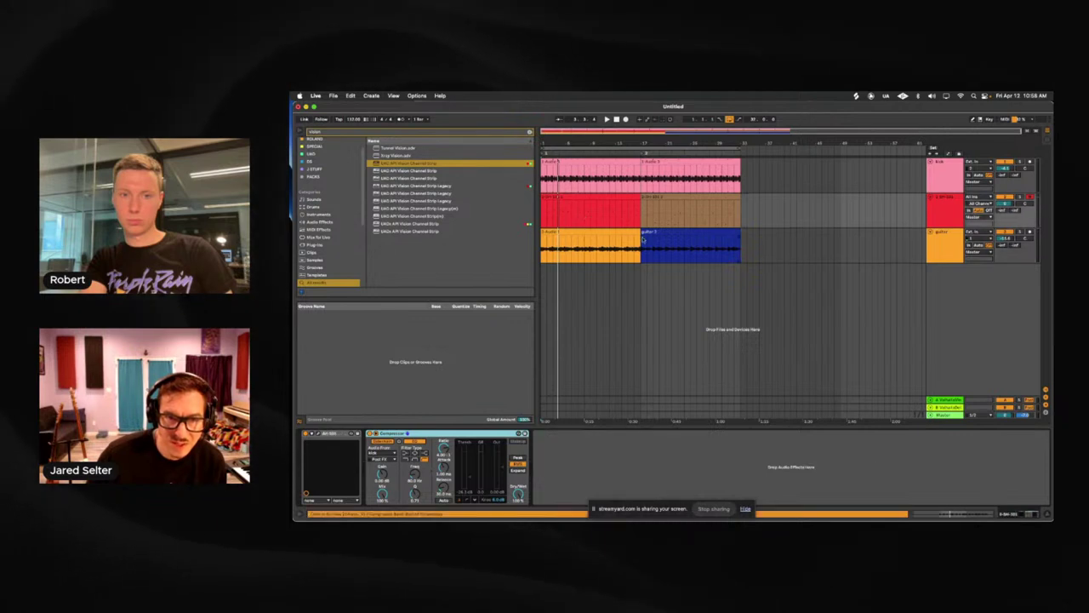
left_click(887, 225)
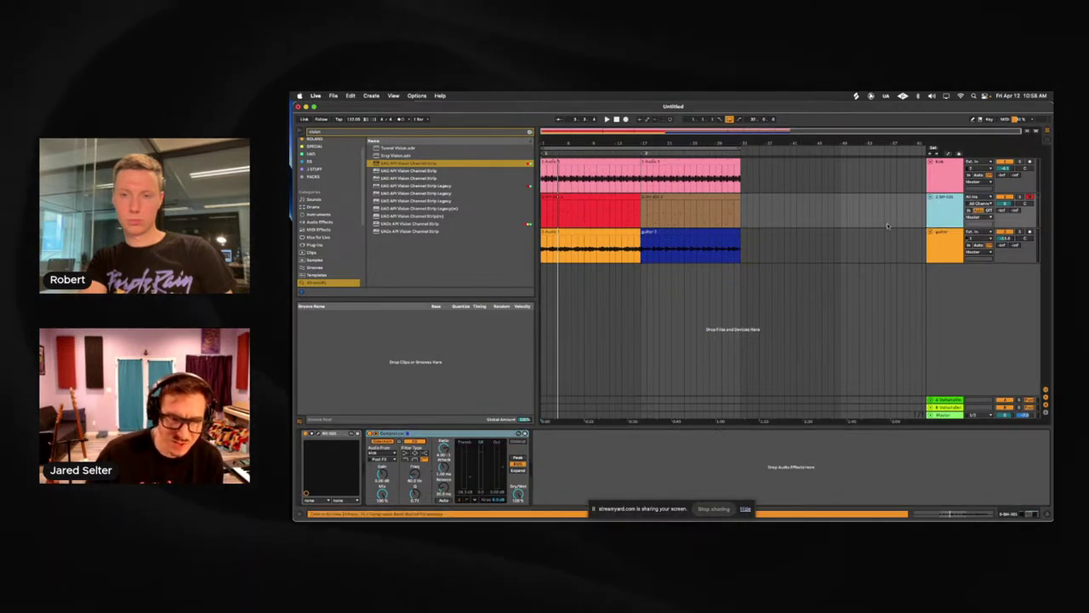
key("space")
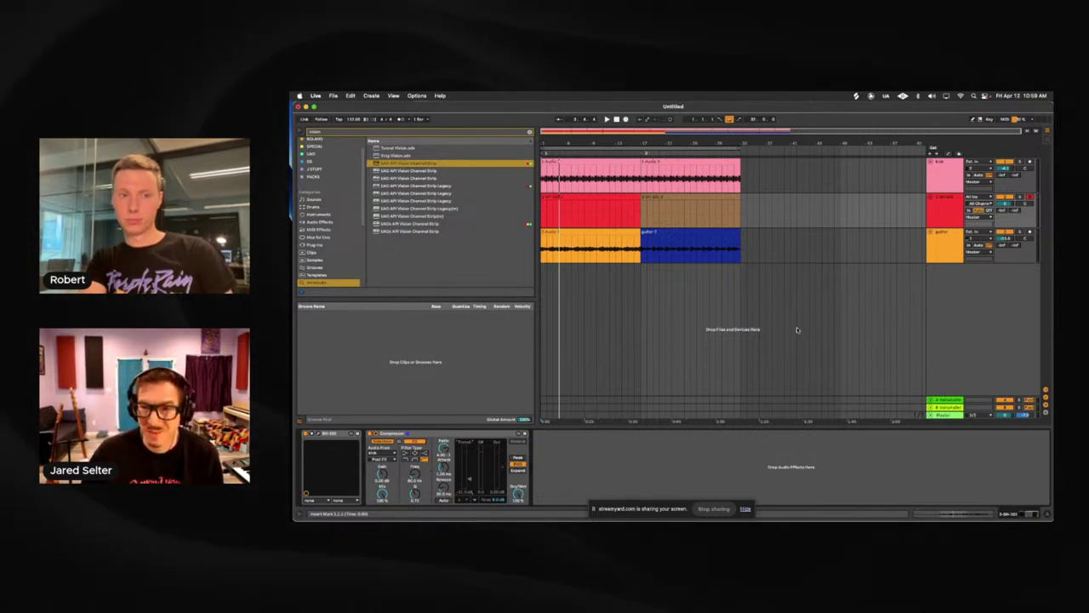
- Solo the SH-101 track and listen to it from bar 5
right_click(947, 281)
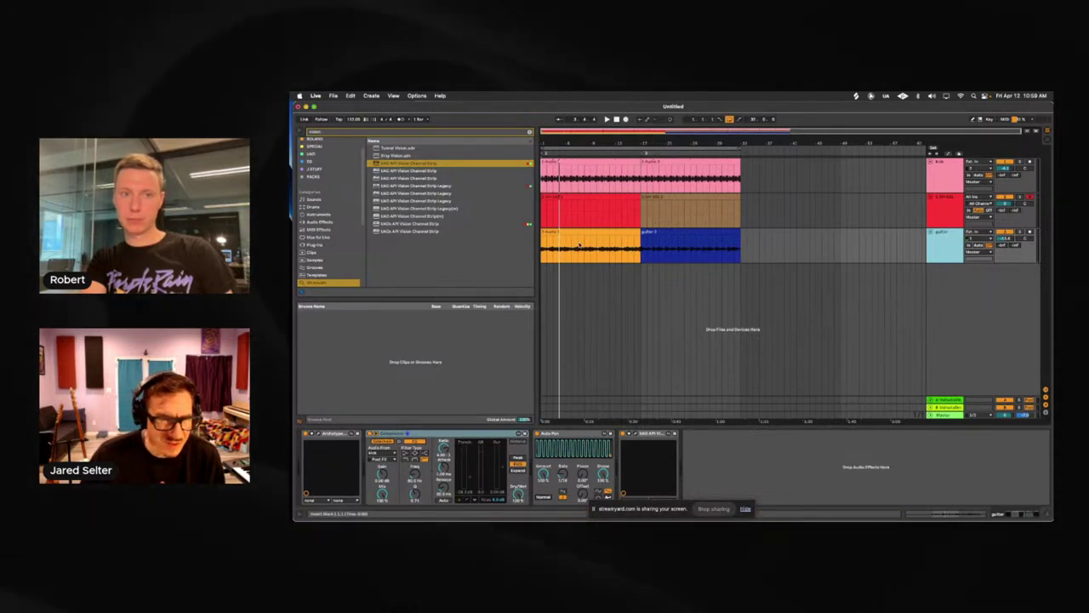
left_click(565, 212)
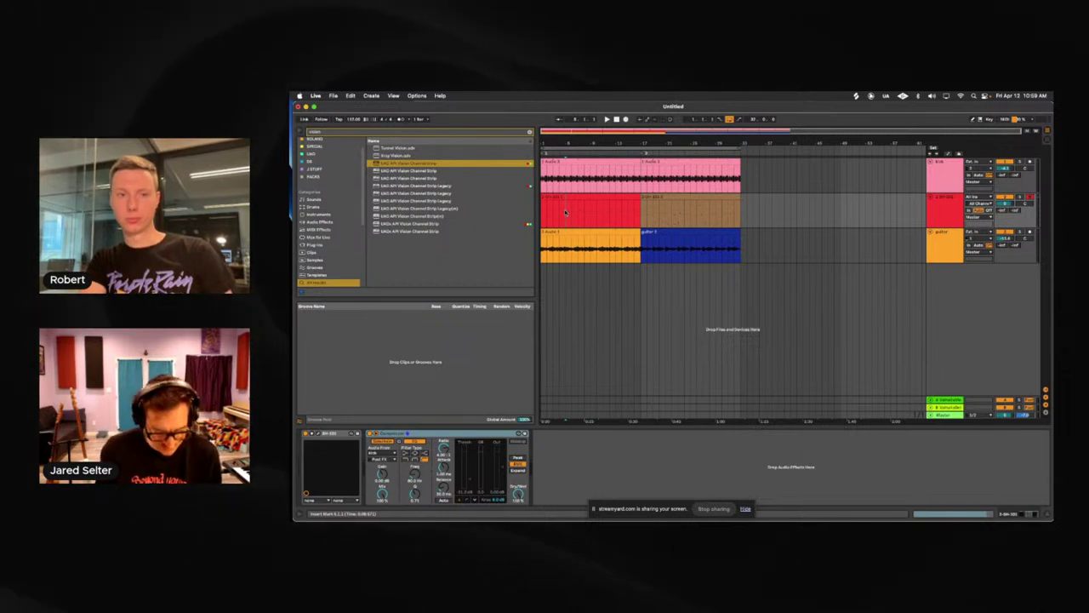
key("space")
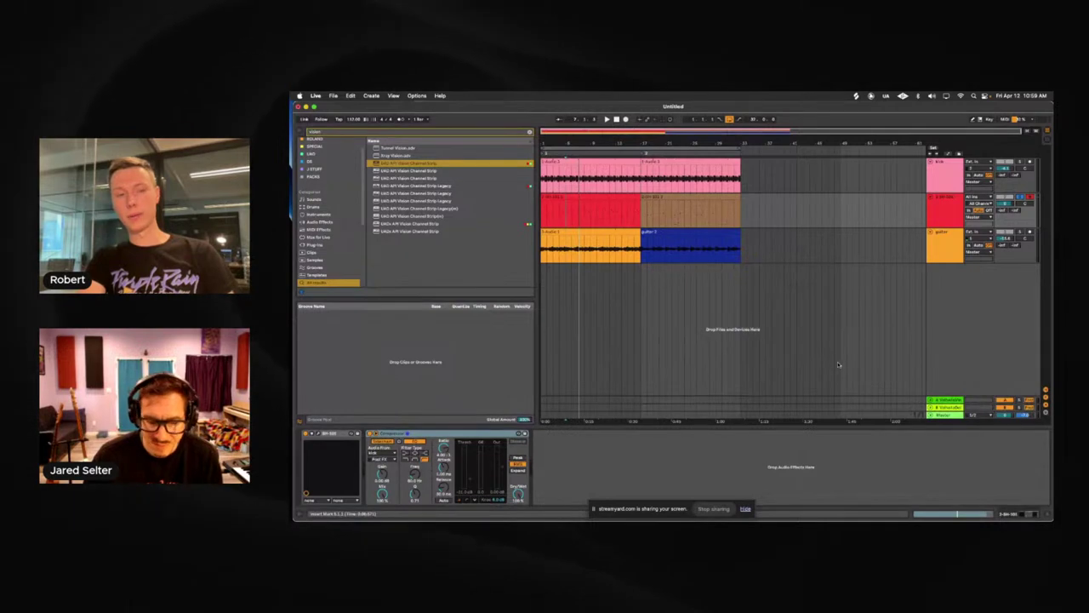
- Insert a new audio track below the guitar track
left_click(945, 245)
right_click(952, 289)
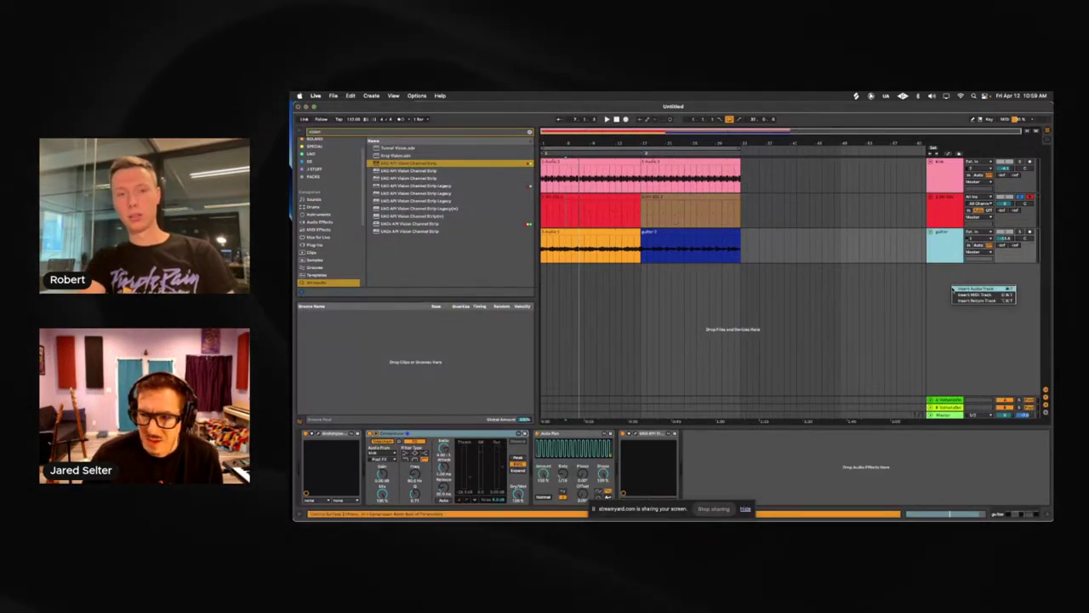
left_click(955, 289)
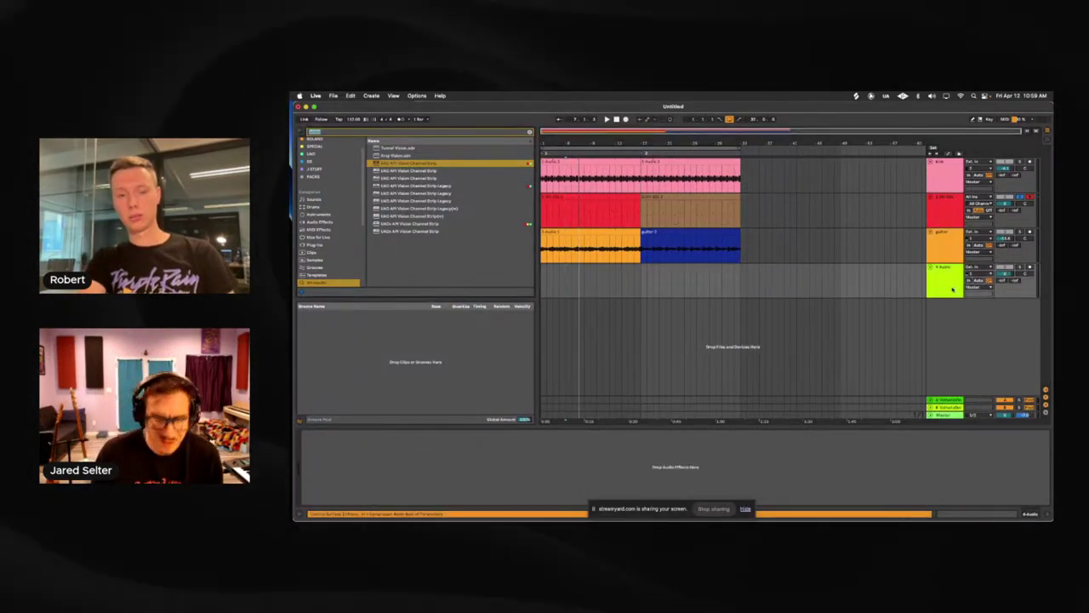
- Add the TR-909 drum machine on a new track below the empty audio track, enlarge that track and show the instrument's pattern editor
type("909")
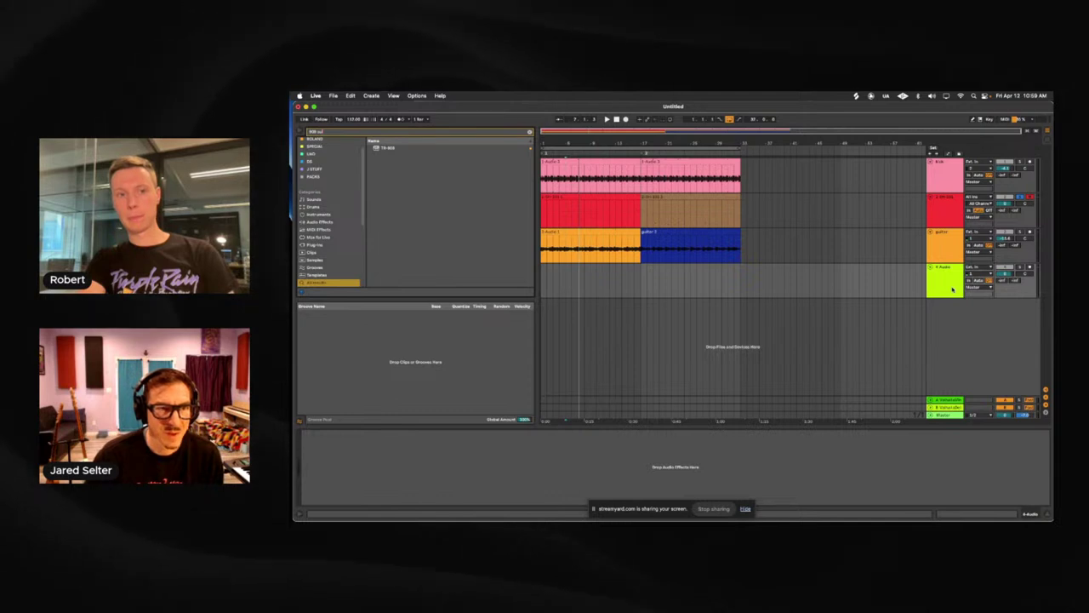
key("Down")
key("Return")
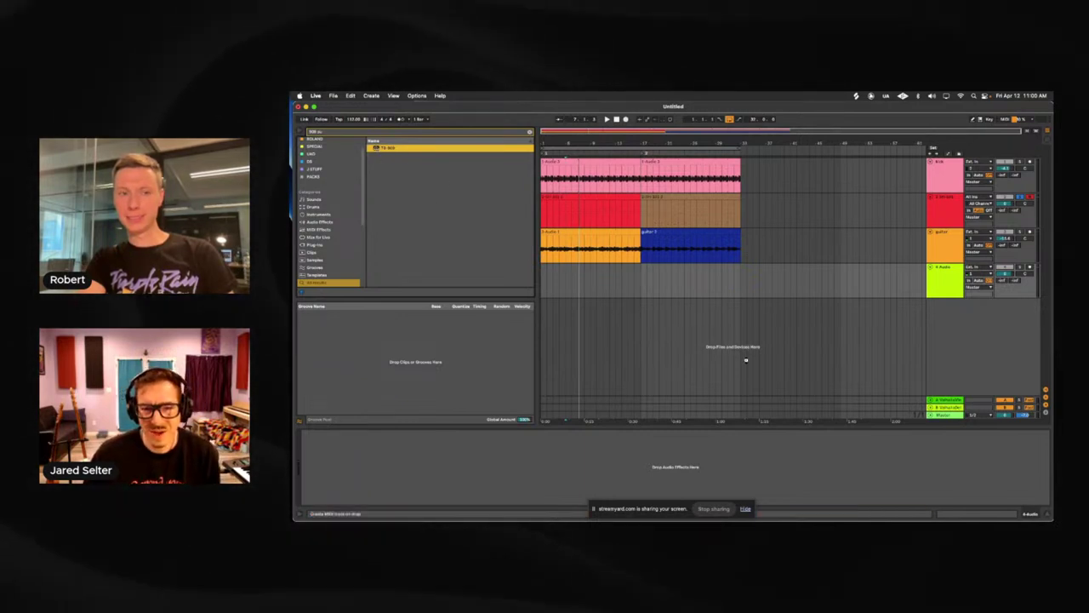
left_click_drag(745, 360, 747, 361)
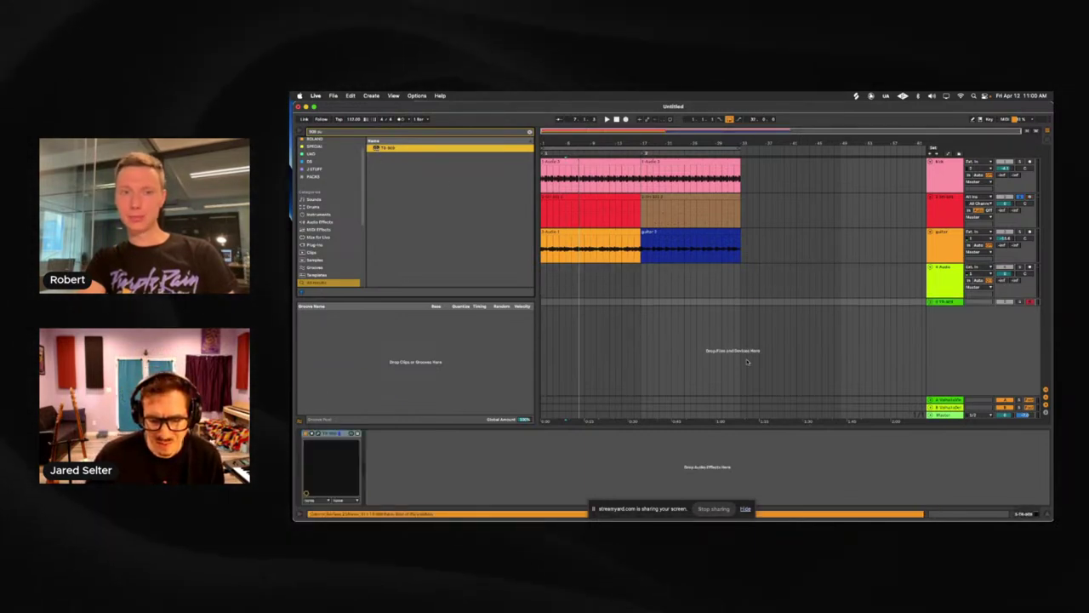
left_click_drag(933, 303, 933, 332)
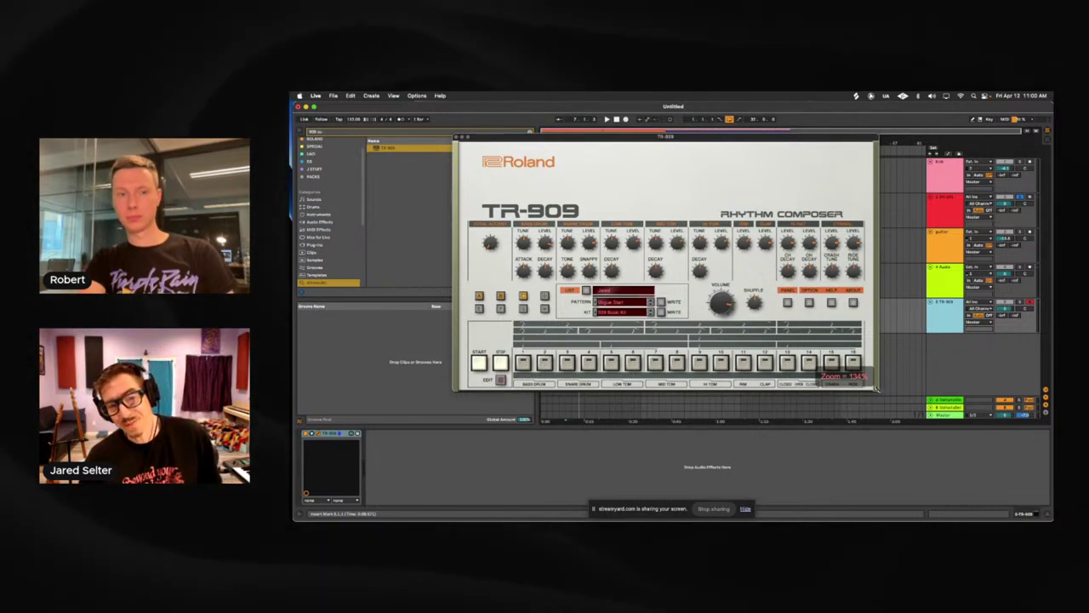
left_click(502, 381)
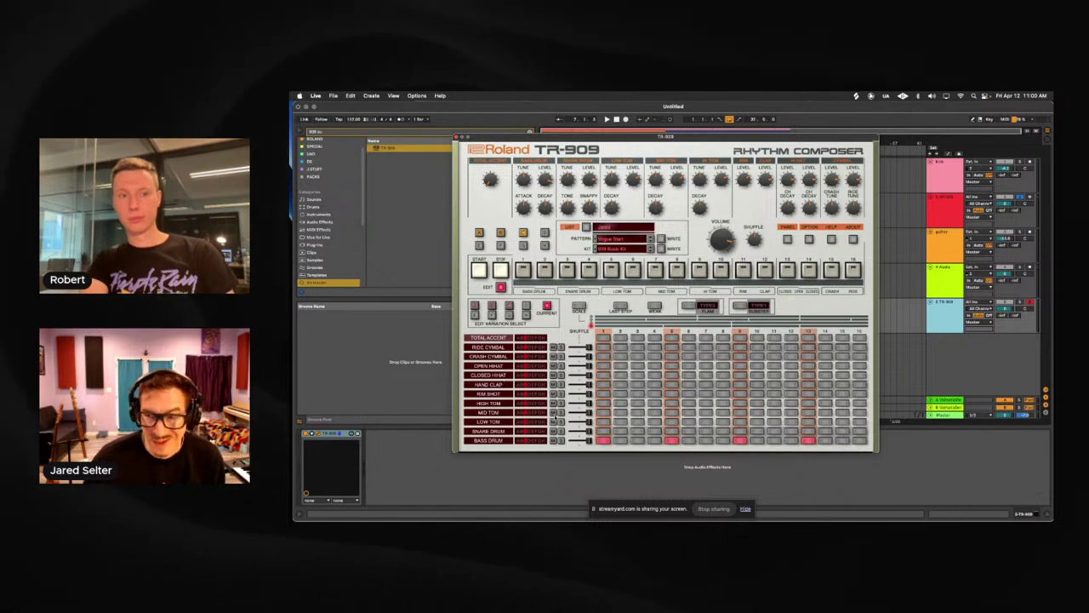
- Unsolo the SH-101 track and play the arrangement together with the TR-909 pattern
left_click(1025, 199)
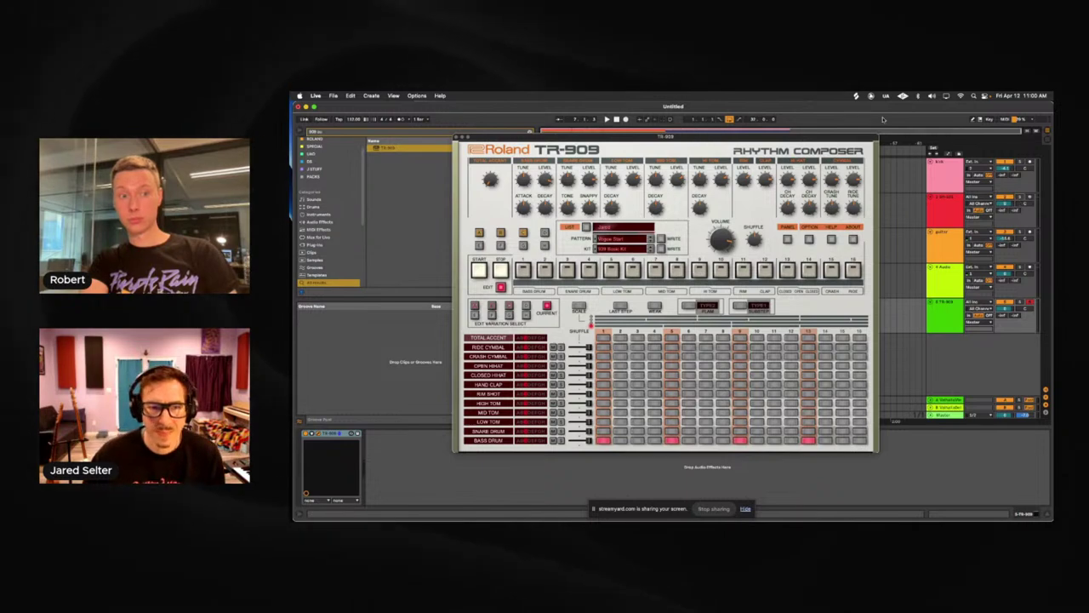
left_click_drag(477, 142, 724, 390)
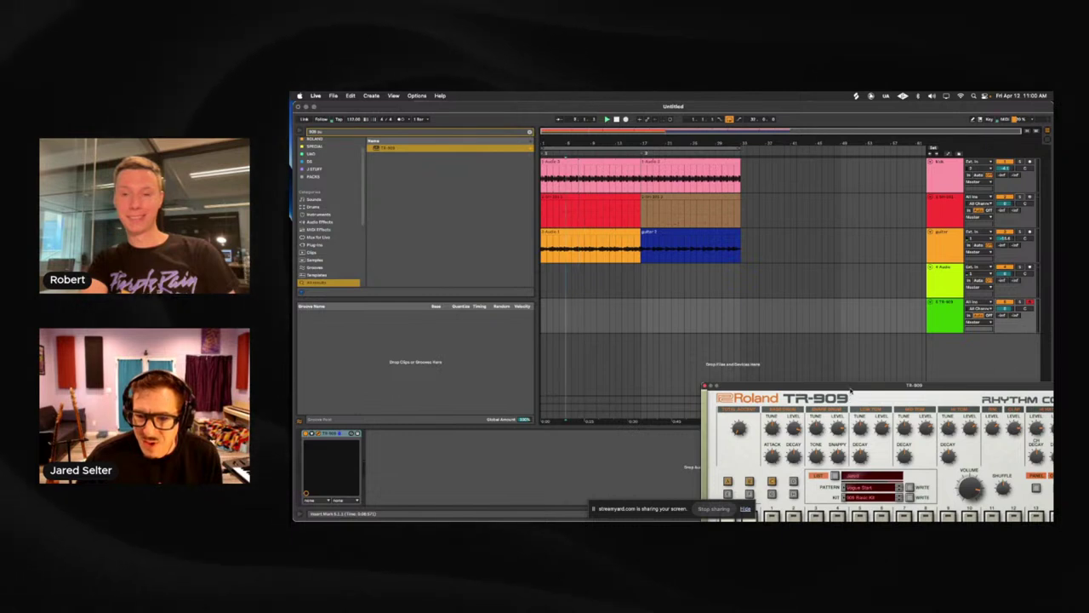
key("space")
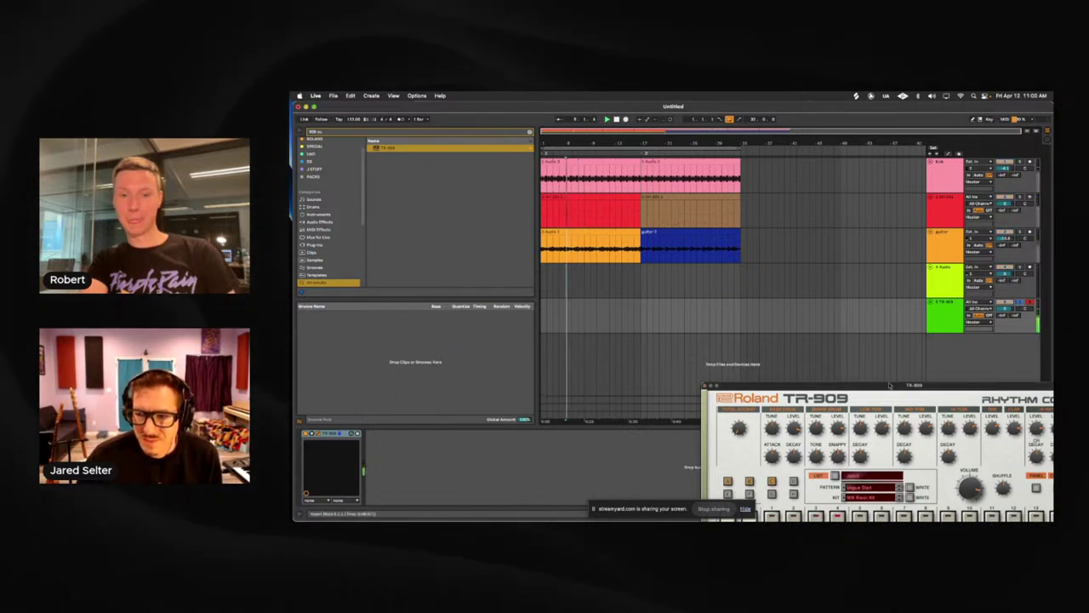
left_click_drag(883, 389, 877, 378)
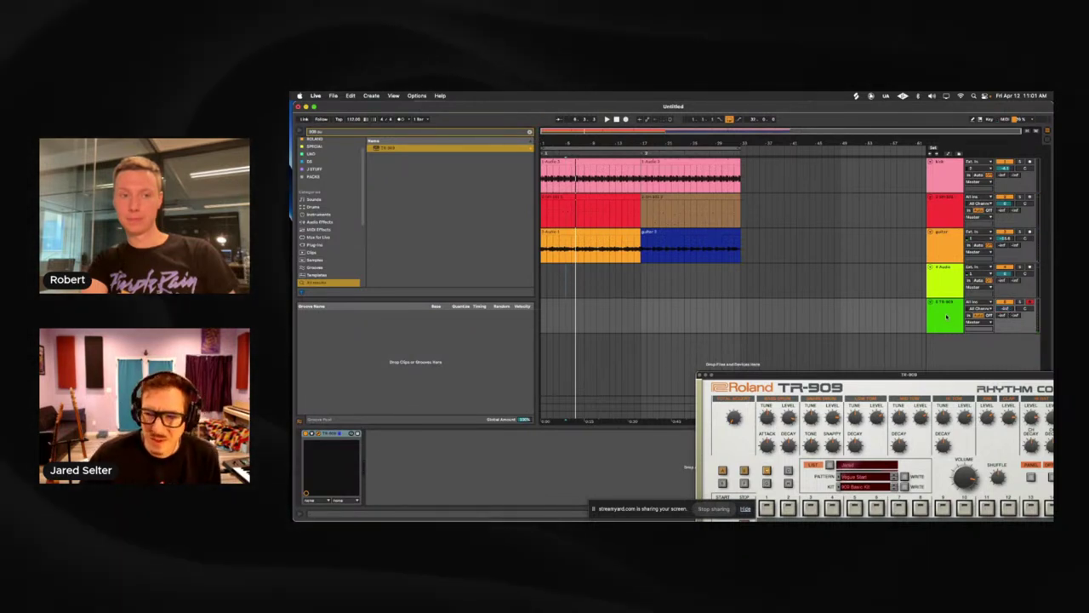
- Set the sidechain source of the Compressors on the guitar and SH-101 tracks to the TR-909 track
left_click(945, 245)
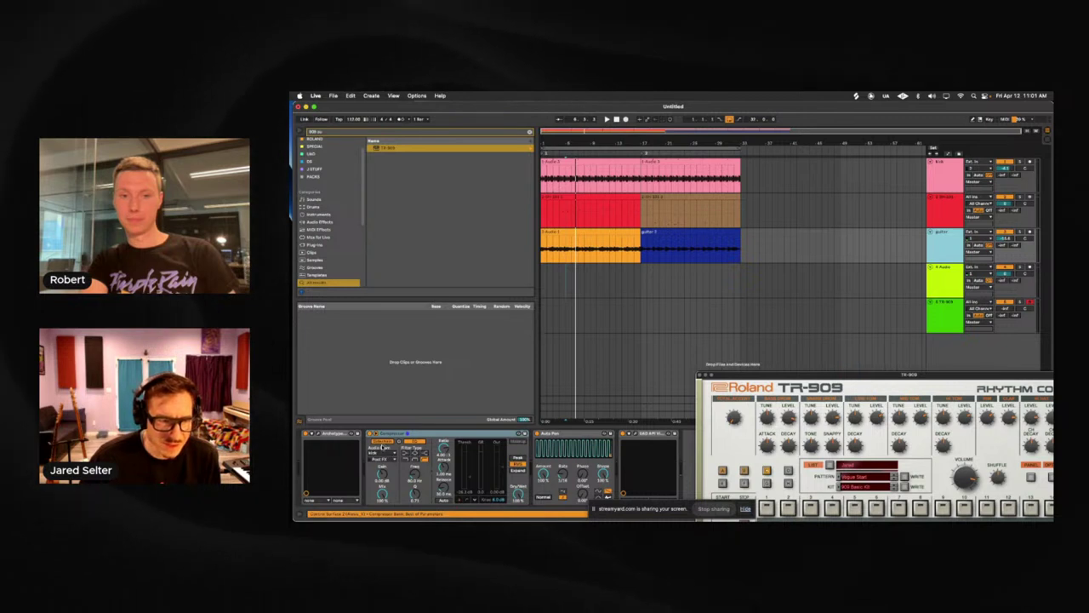
left_click(383, 452)
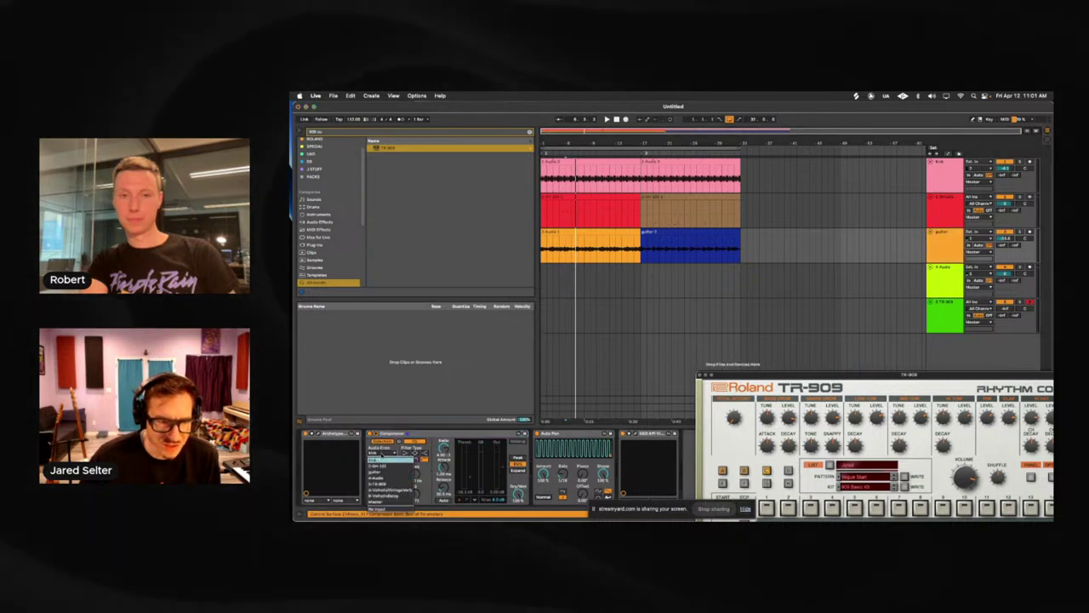
left_click(381, 483)
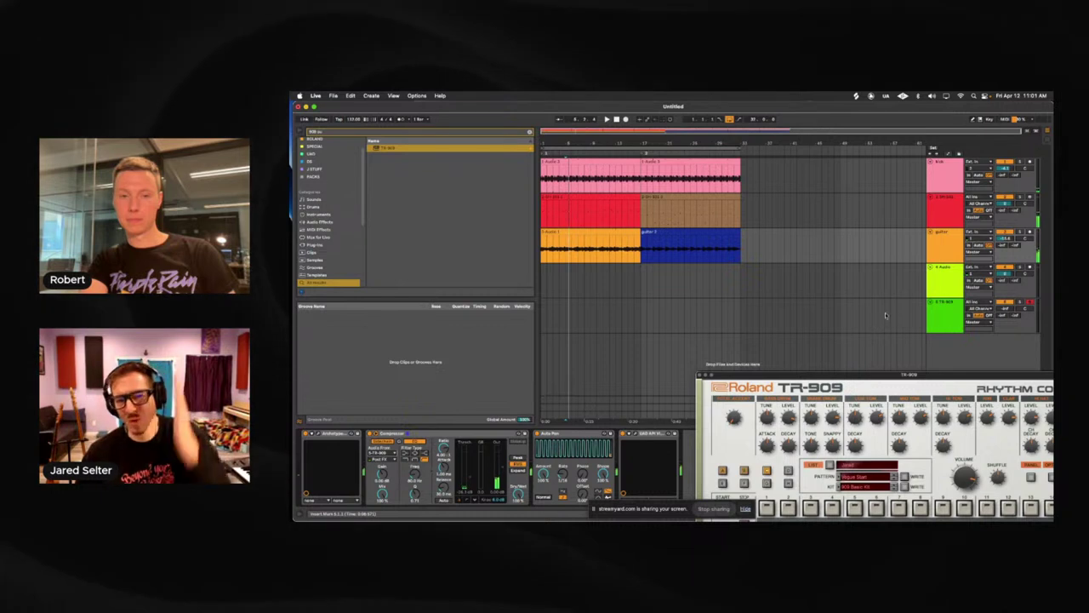
left_click(955, 216)
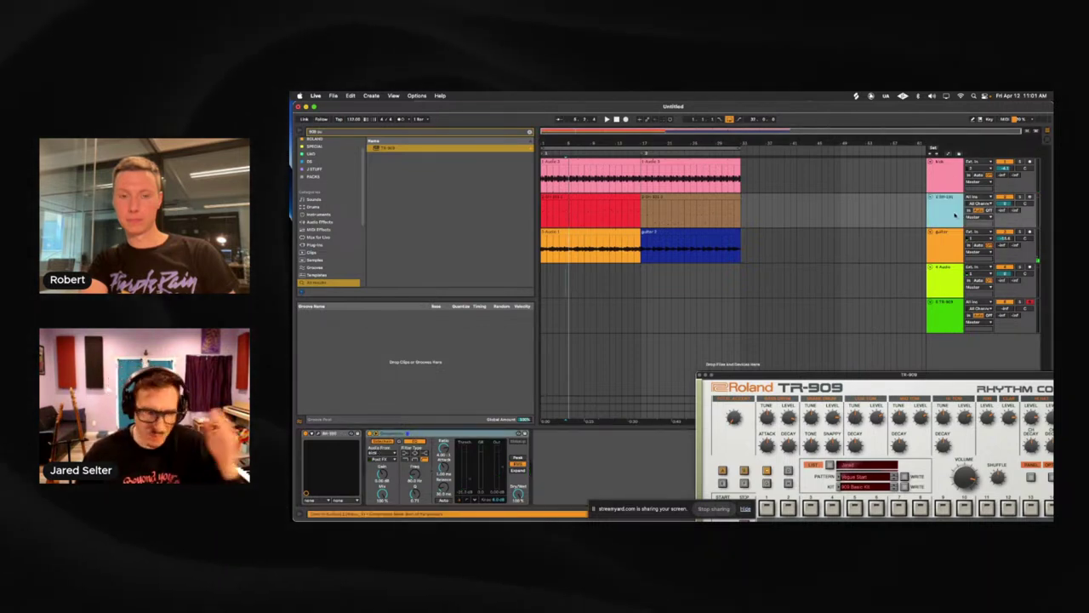
left_click(385, 452)
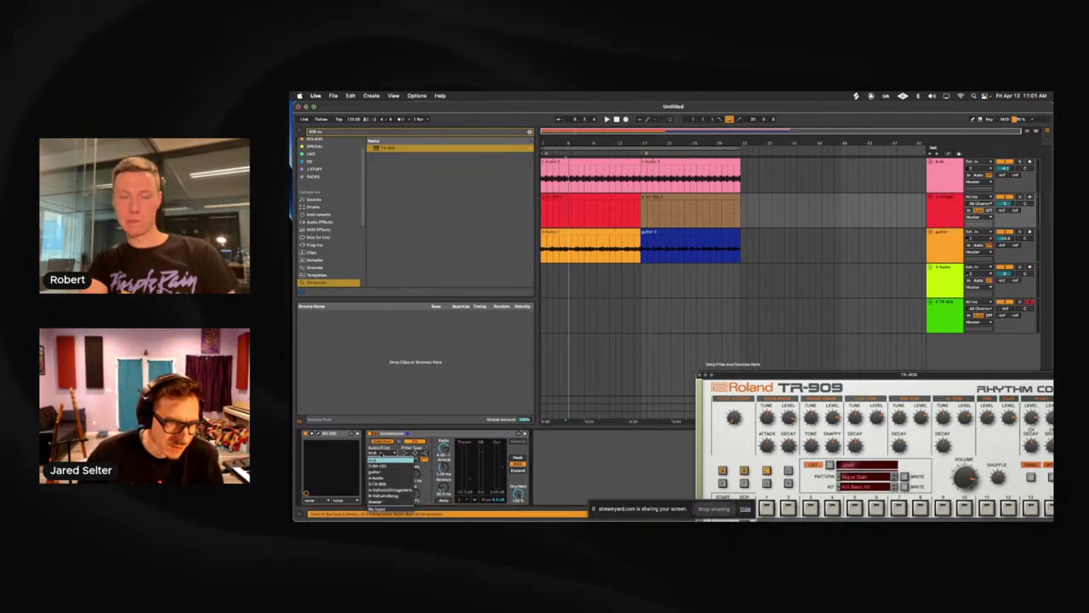
left_click(399, 502)
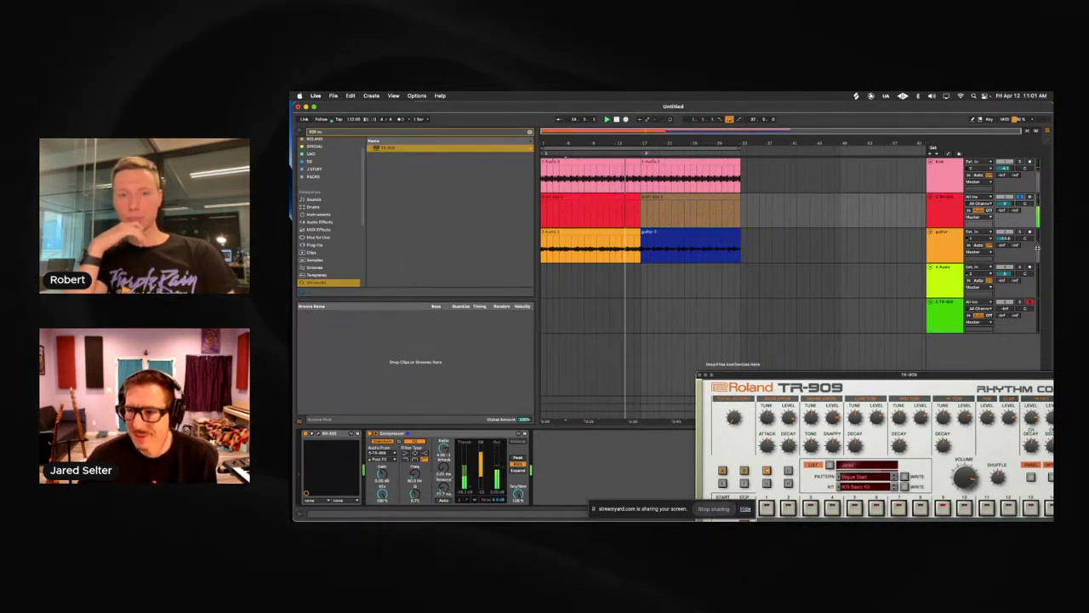
- Play the arrangement while checking the guitar track's Compressor and the TR-909's pattern editor, and hide the plug-in window
left_click(940, 239)
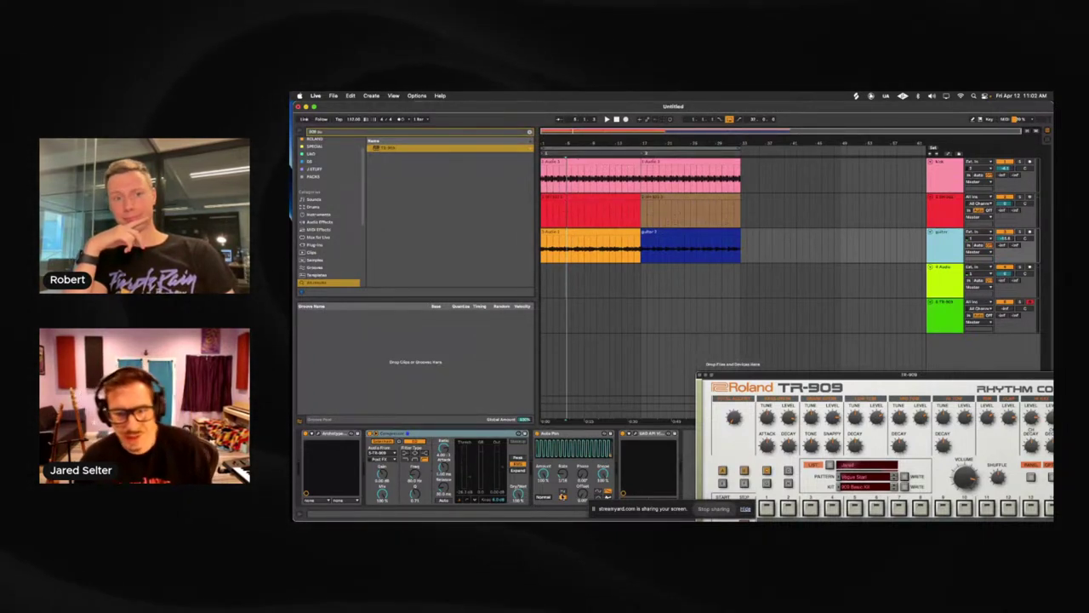
left_click_drag(738, 376, 733, 363)
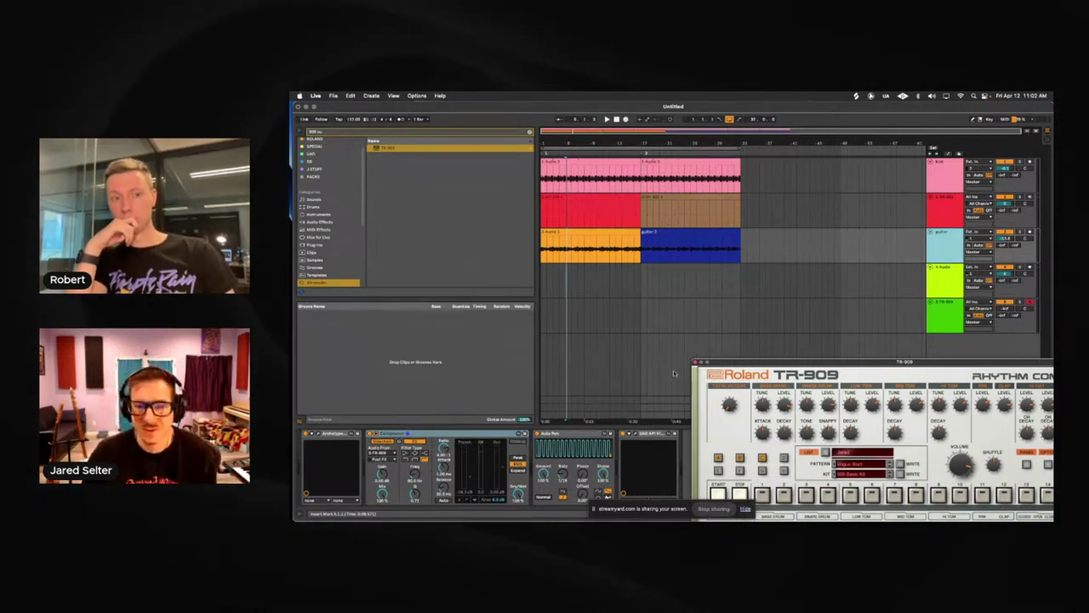
key("space")
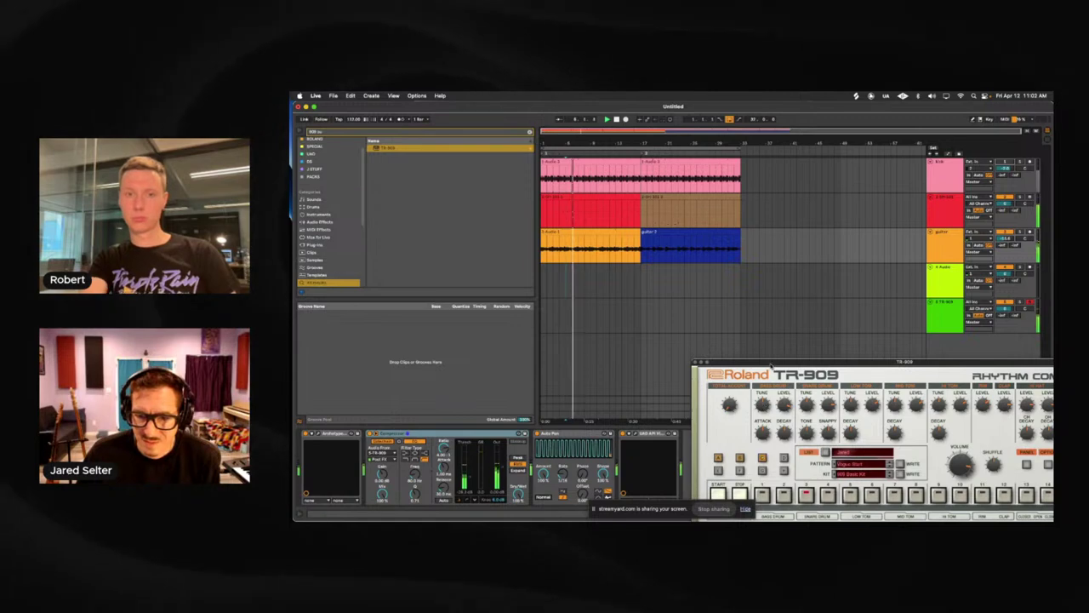
left_click_drag(851, 362, 742, 219)
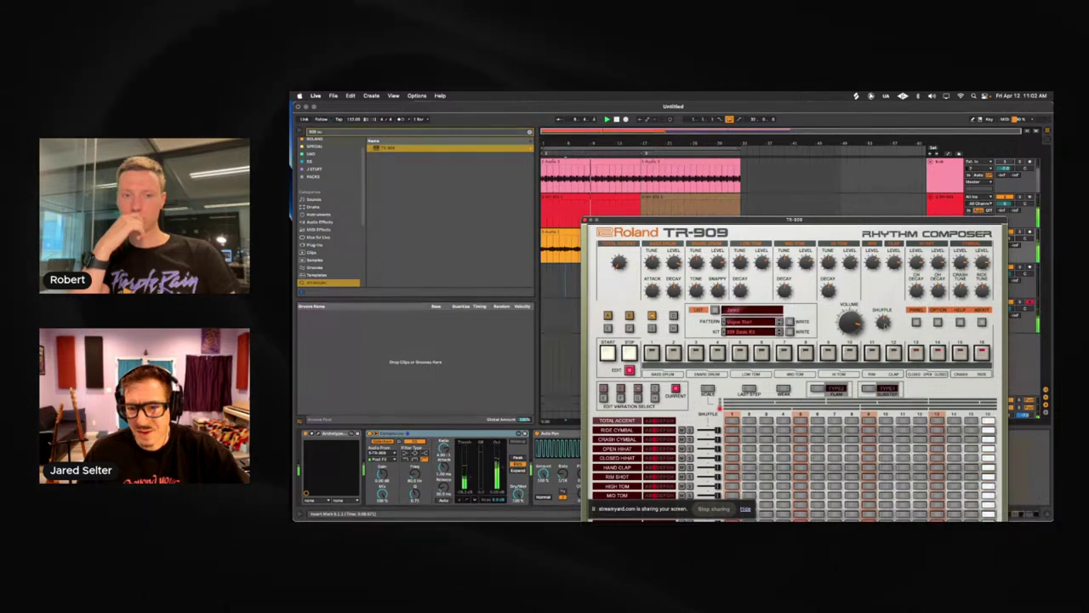
left_click(915, 322)
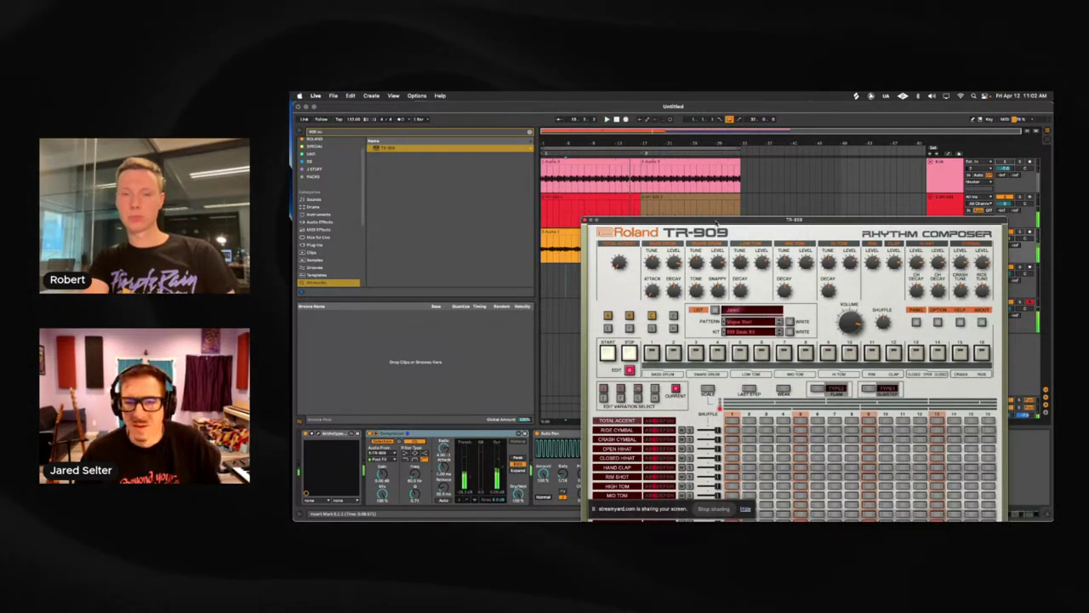
key("super+alt+p")
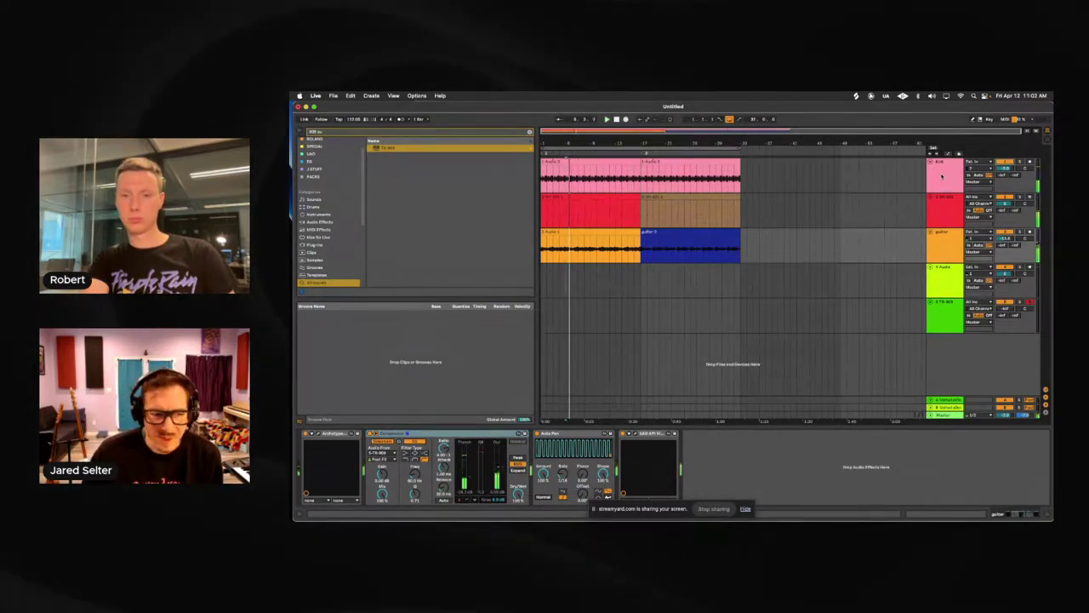
- Try the bx_console SSL 4000 G and SSL 9000 J channel strips for the kick track
left_click(941, 176)
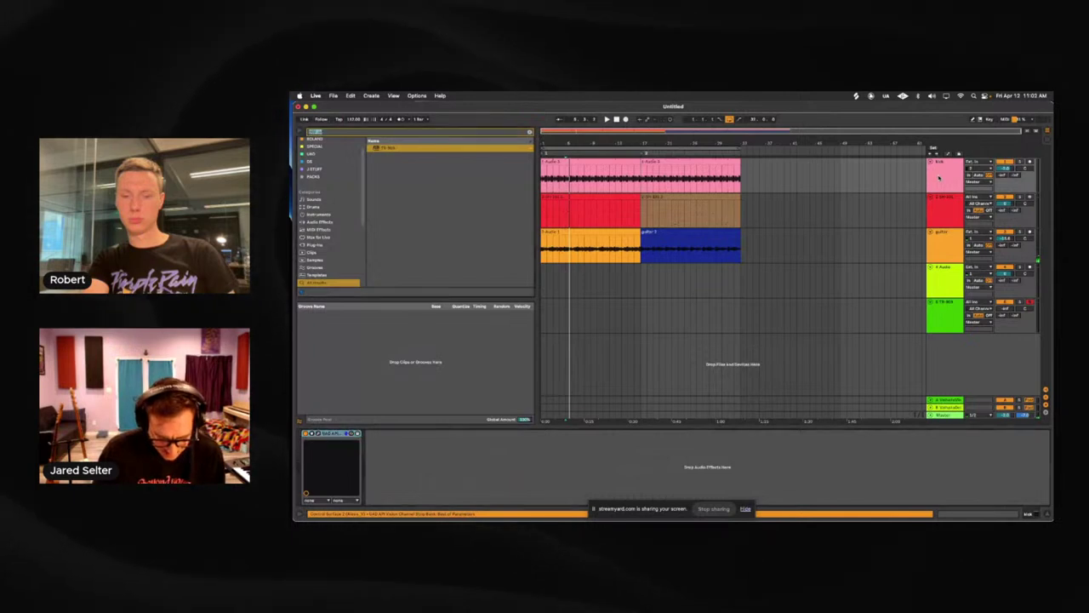
key("BackSpace")
key("BackSpace")
key("BackSpace")
key("BackSpace")
key("BackSpace")
key("BackSpace")
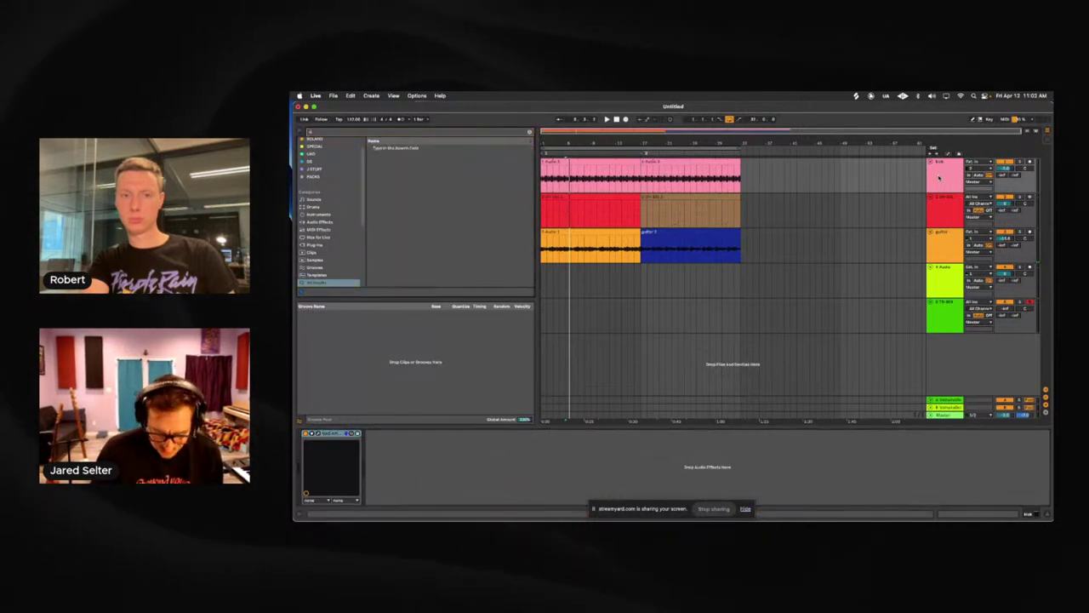
type("bx")
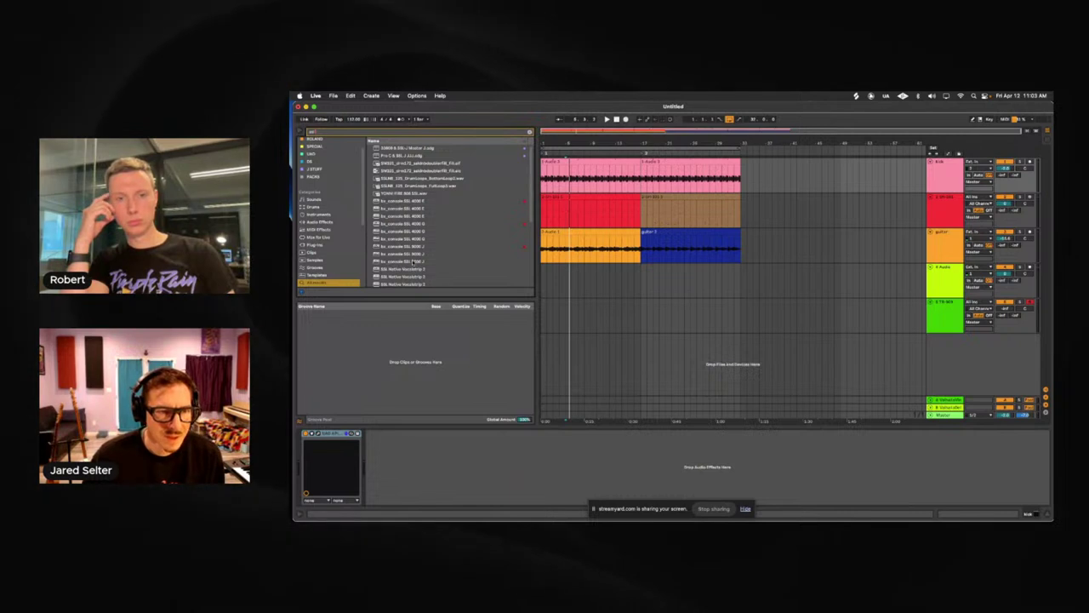
left_click(404, 223)
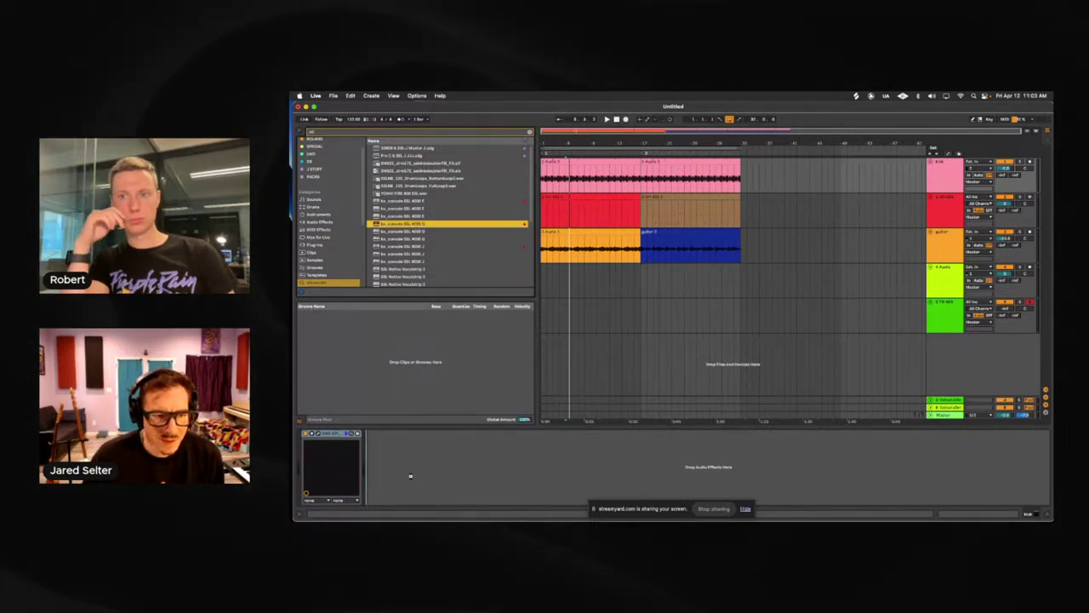
left_click_drag(410, 476, 410, 474)
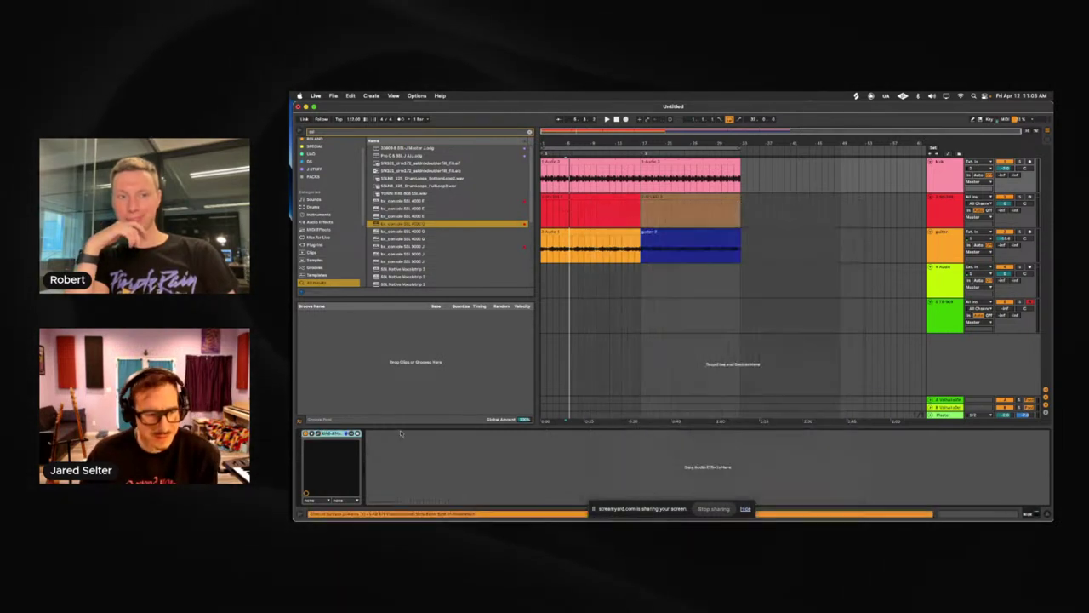
key("Delete")
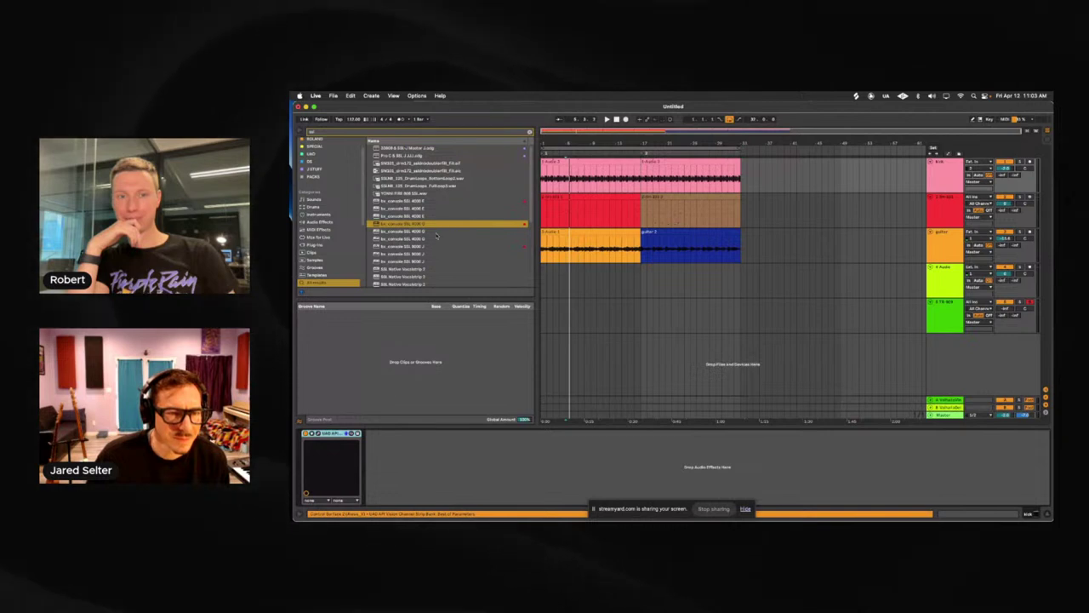
left_click(422, 246)
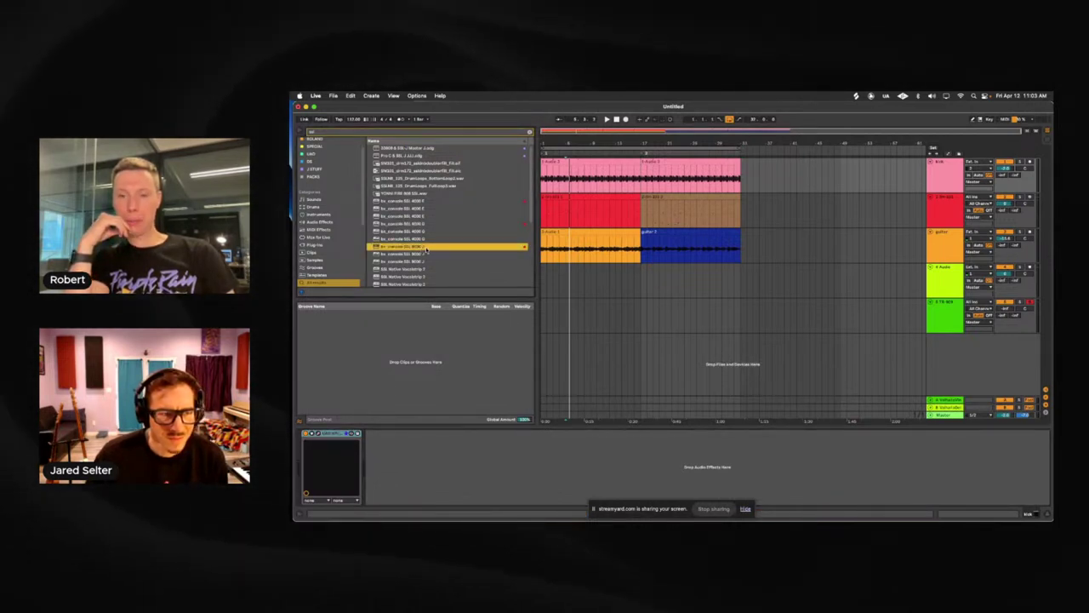
- Search the browser for the API Vision Channel Strip and add the UADx version to the kick track
type("vision st")
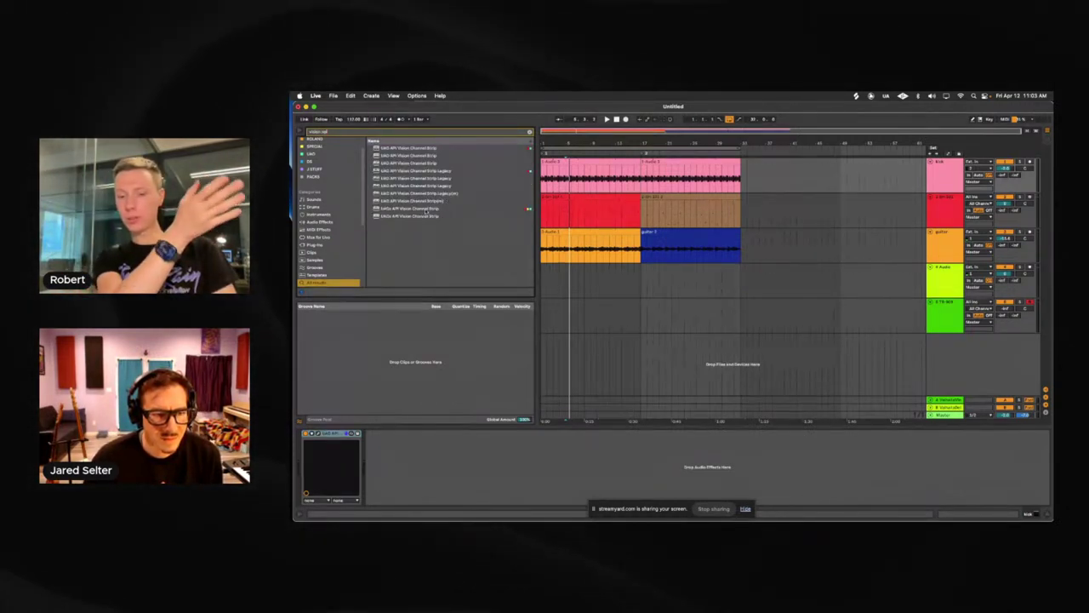
left_click_drag(425, 208, 500, 497)
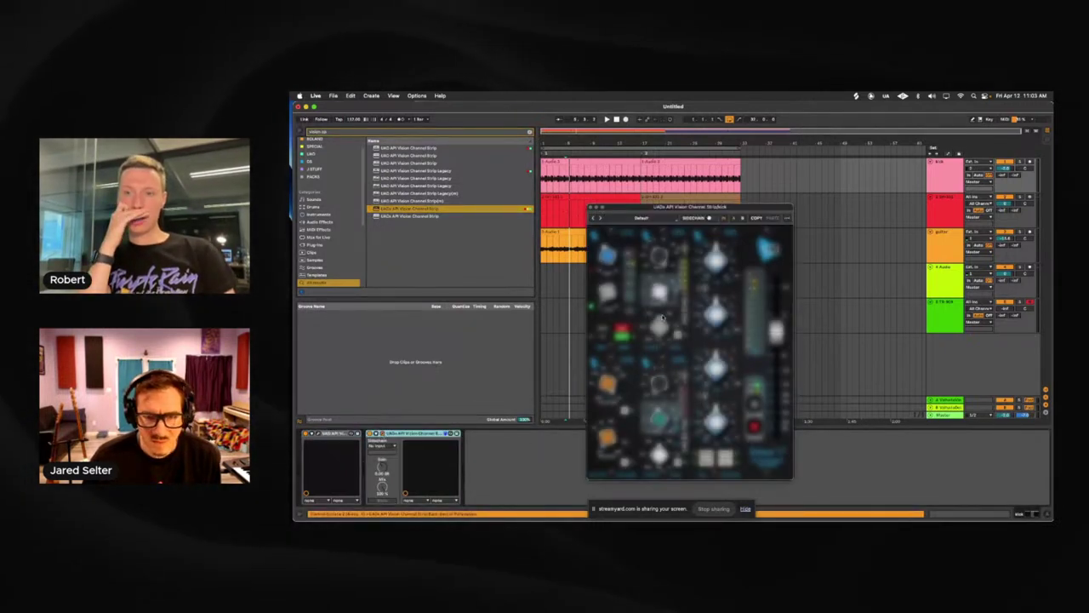
- Look through the API Vision Channel Strip's presets, leaving Default loaded, and close the plug-in window
left_click(647, 219)
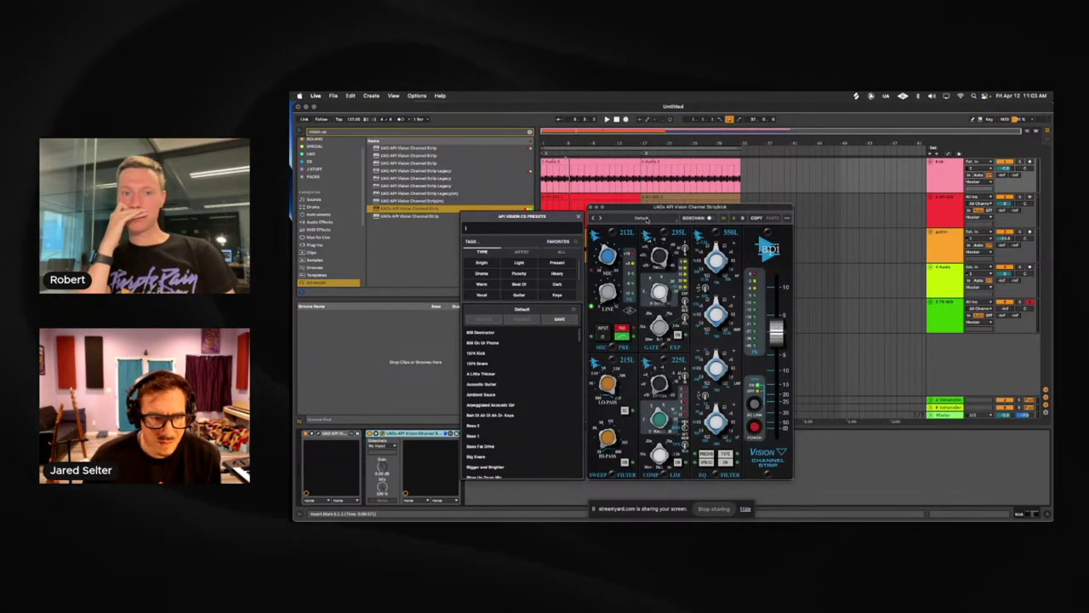
scroll(509, 460, "down", 2)
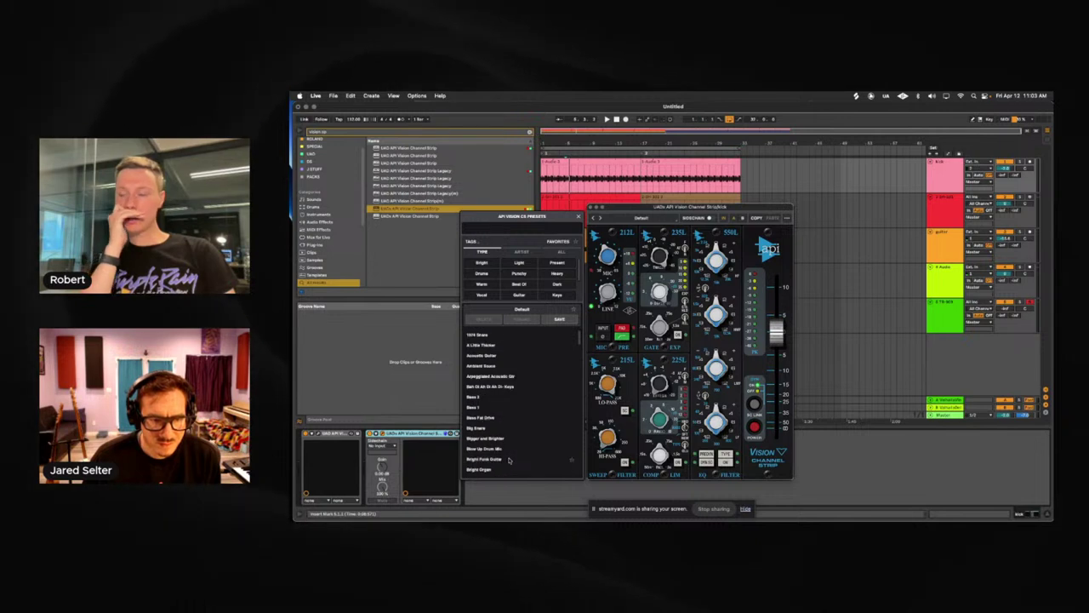
scroll(508, 461, "down", 3)
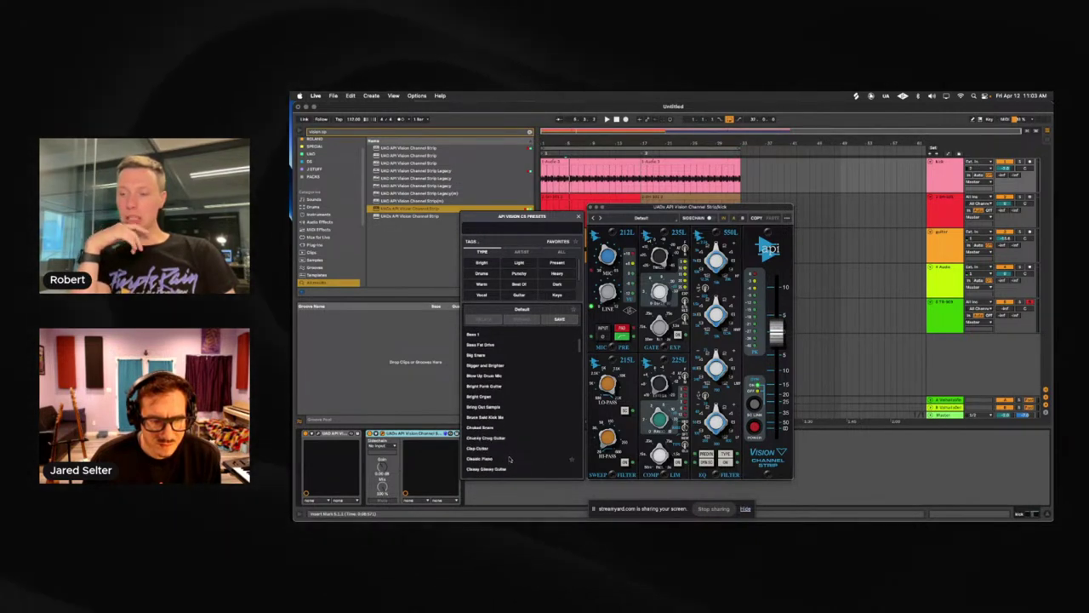
scroll(509, 460, "down", 3)
scroll(509, 460, "down", 2)
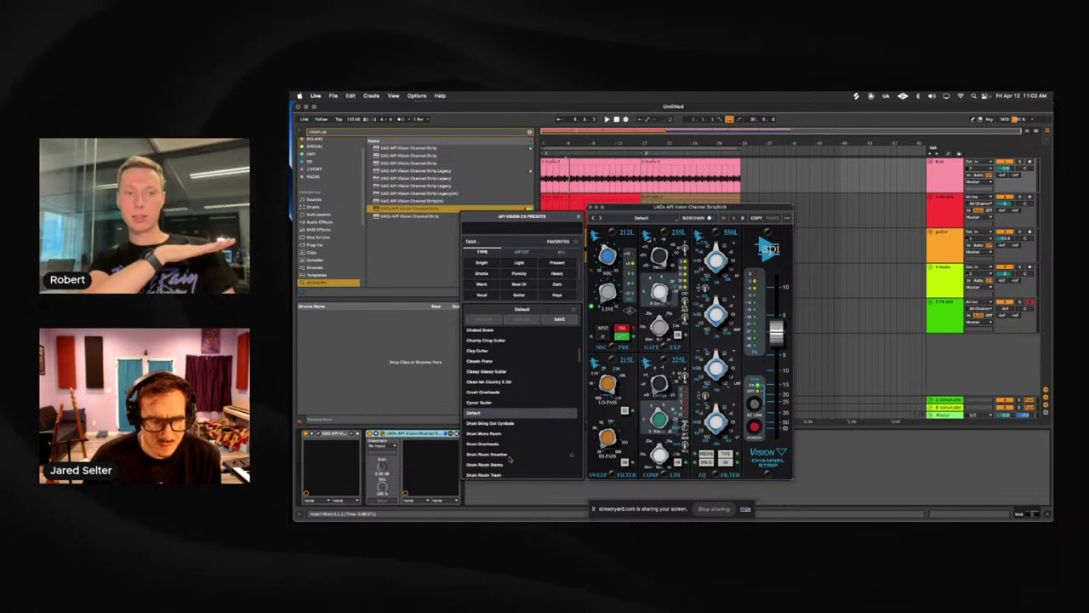
scroll(509, 460, "down", 1)
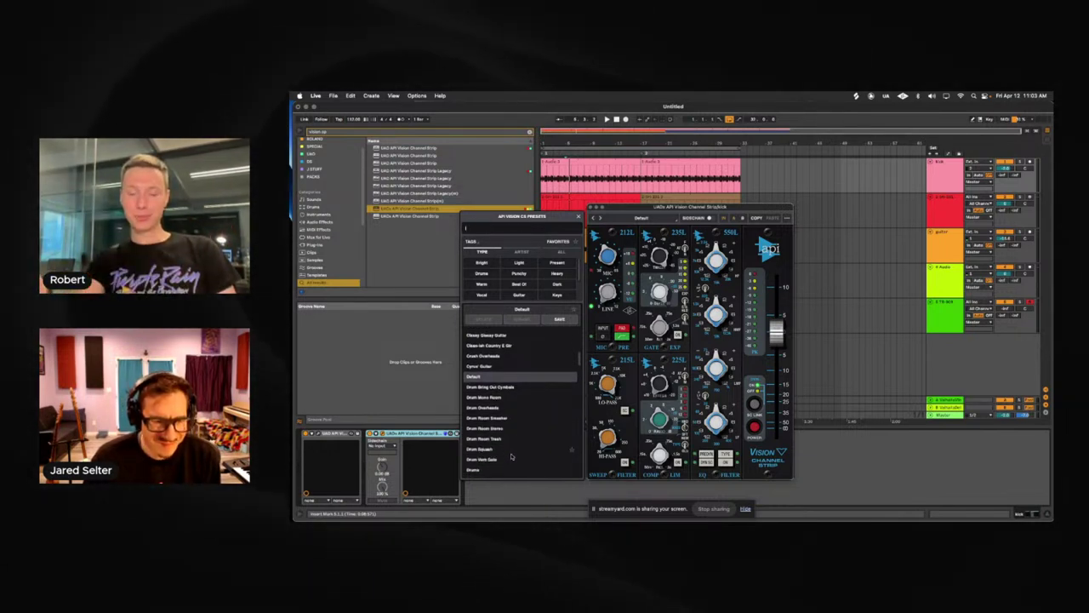
scroll(512, 457, "down", 6)
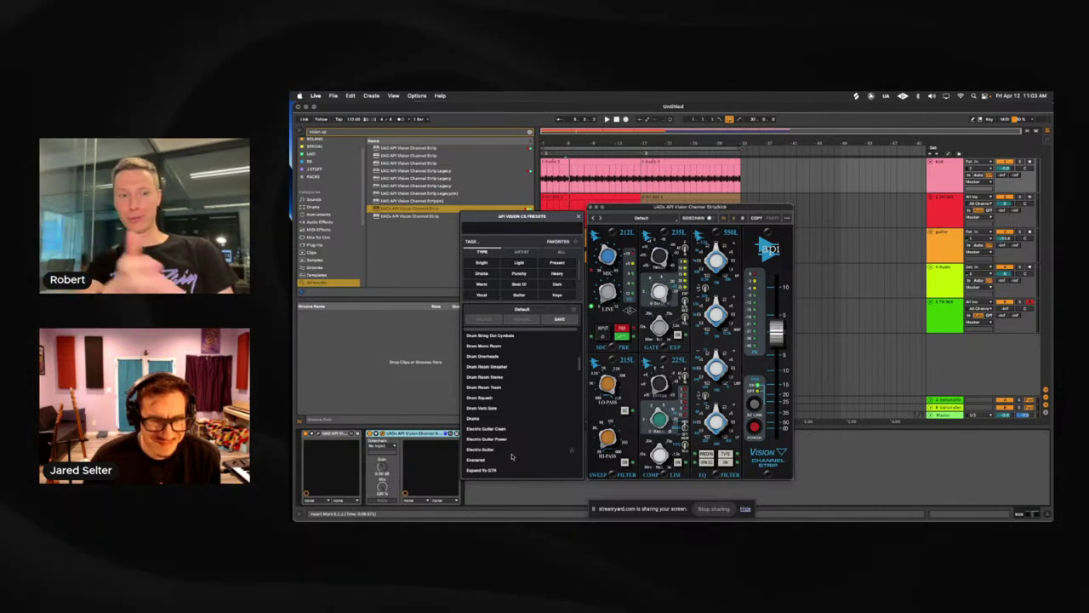
left_click(579, 217)
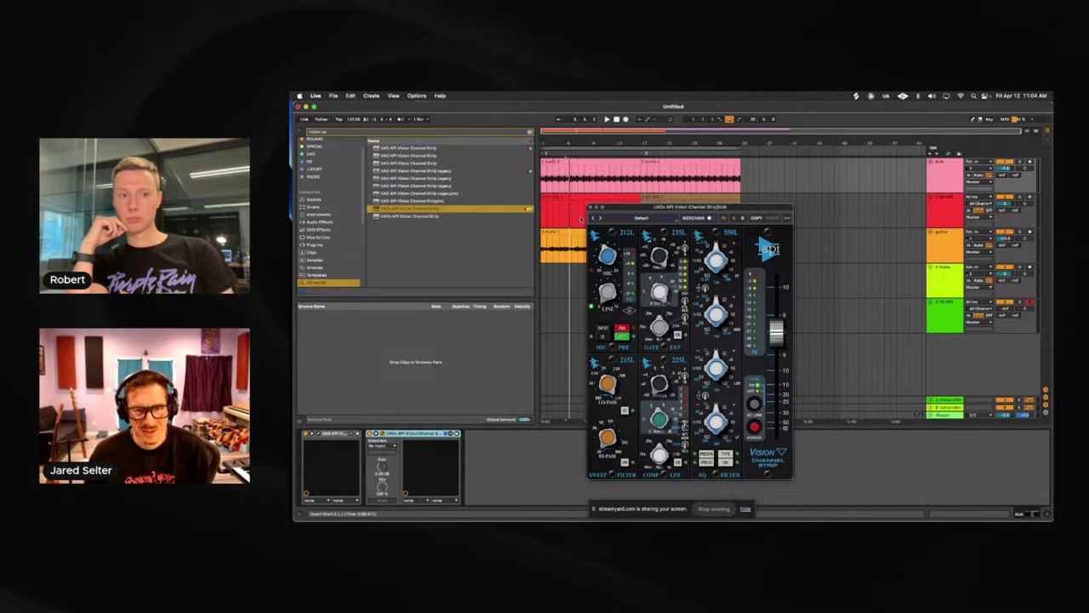
left_click(593, 206)
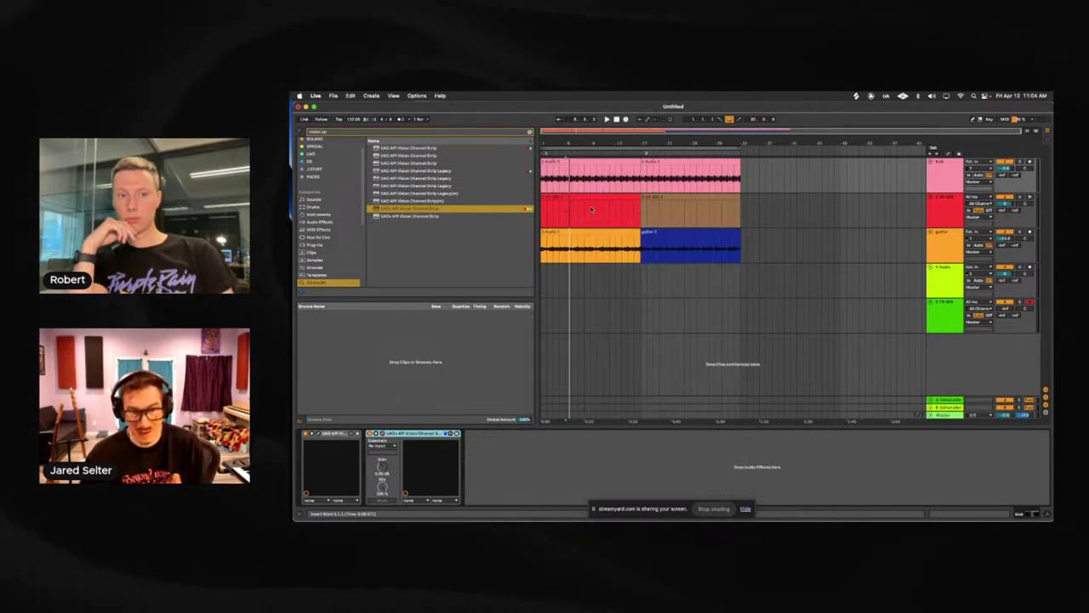
- Play the arrangement from bar 17, check the master level in the Session mixer, and return to the Arrangement with playback stopped
left_click(638, 211)
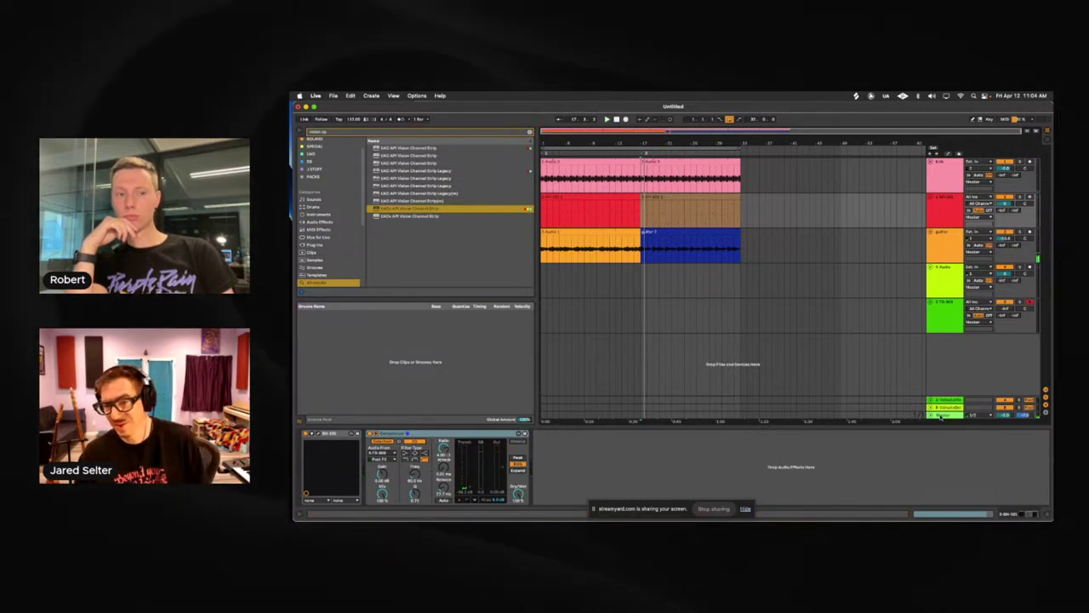
key("Tab")
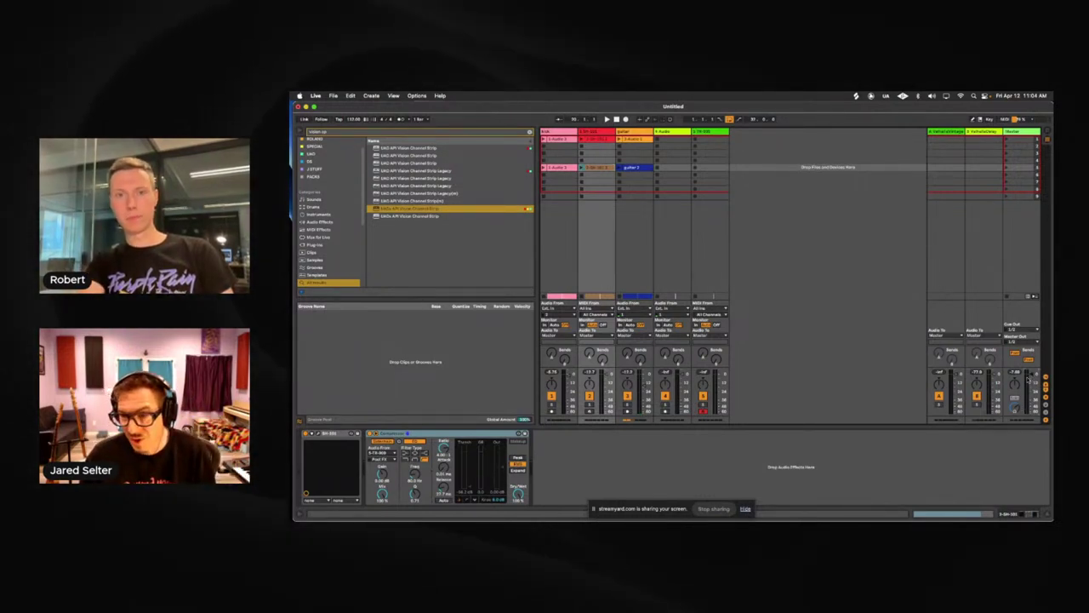
scroll(1026, 381, "up", 3)
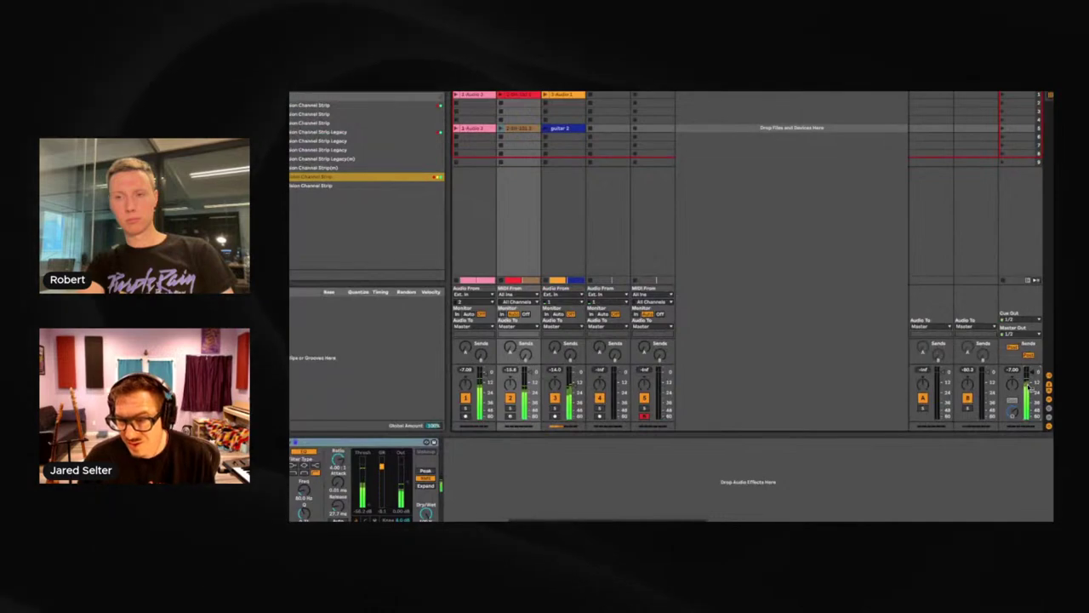
scroll(1026, 384, "up", 5)
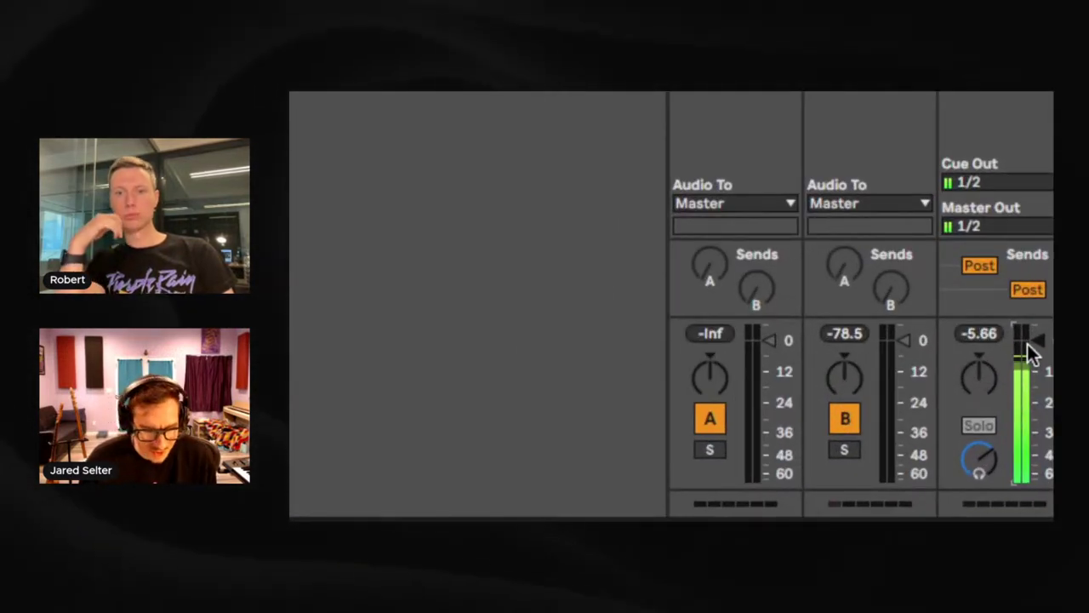
scroll(1029, 344, "down", 4)
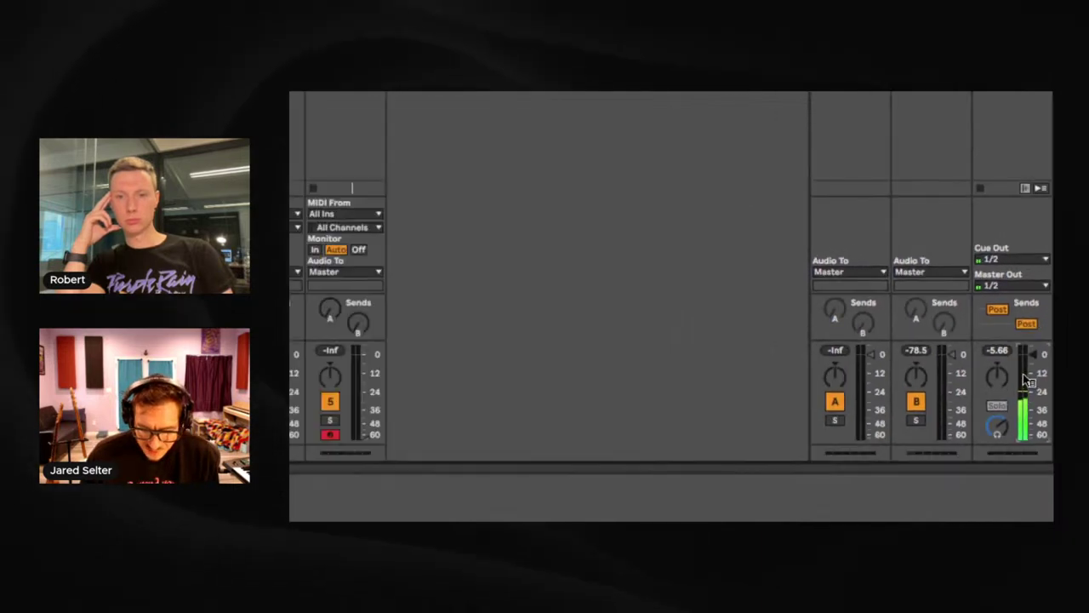
scroll(1027, 382, "down", 5)
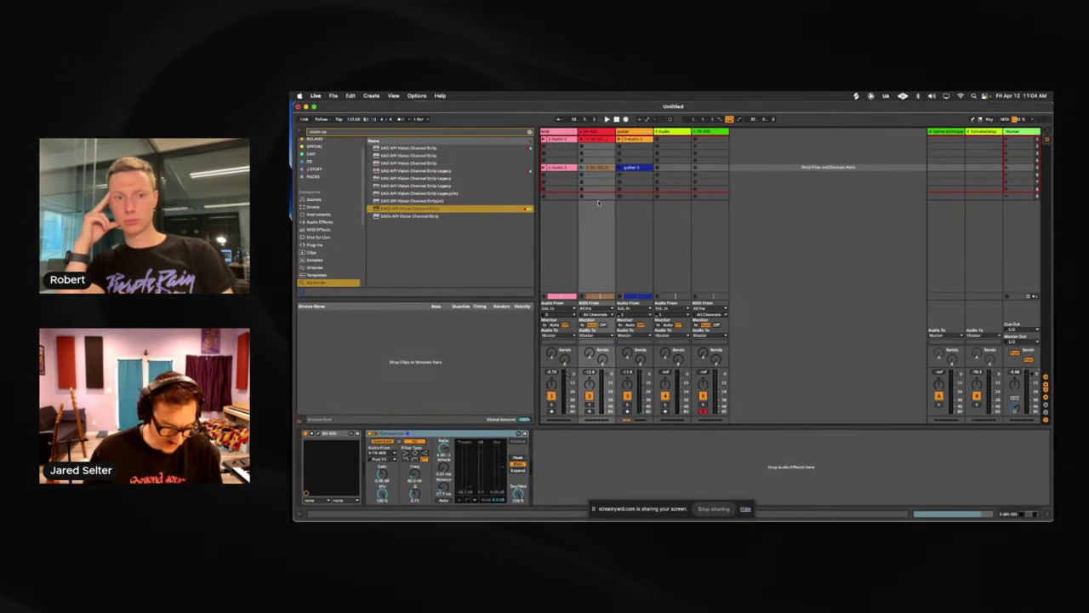
key("Tab")
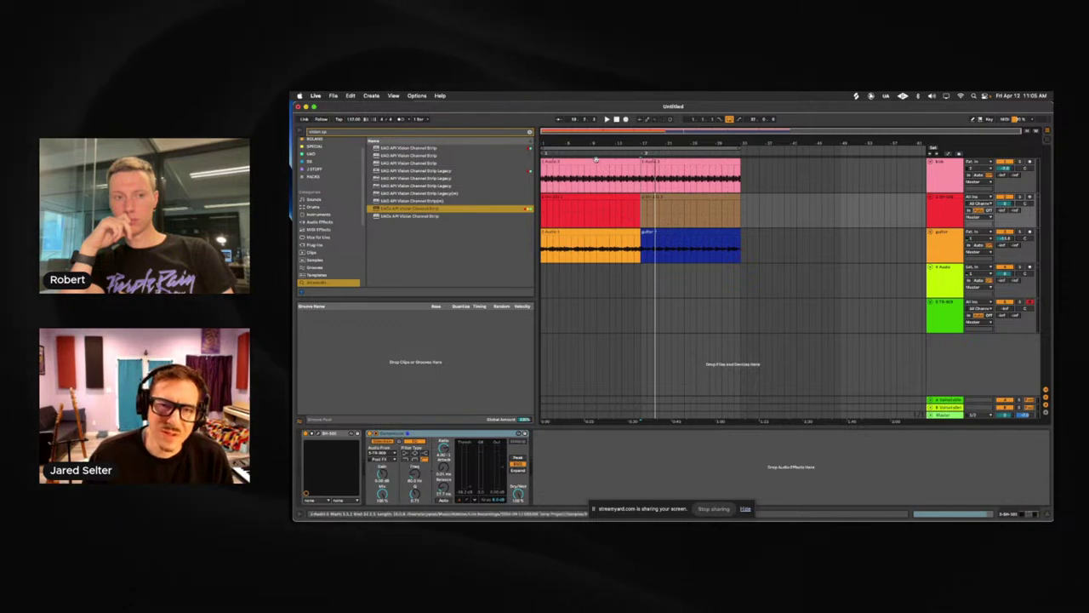
left_click(616, 120)
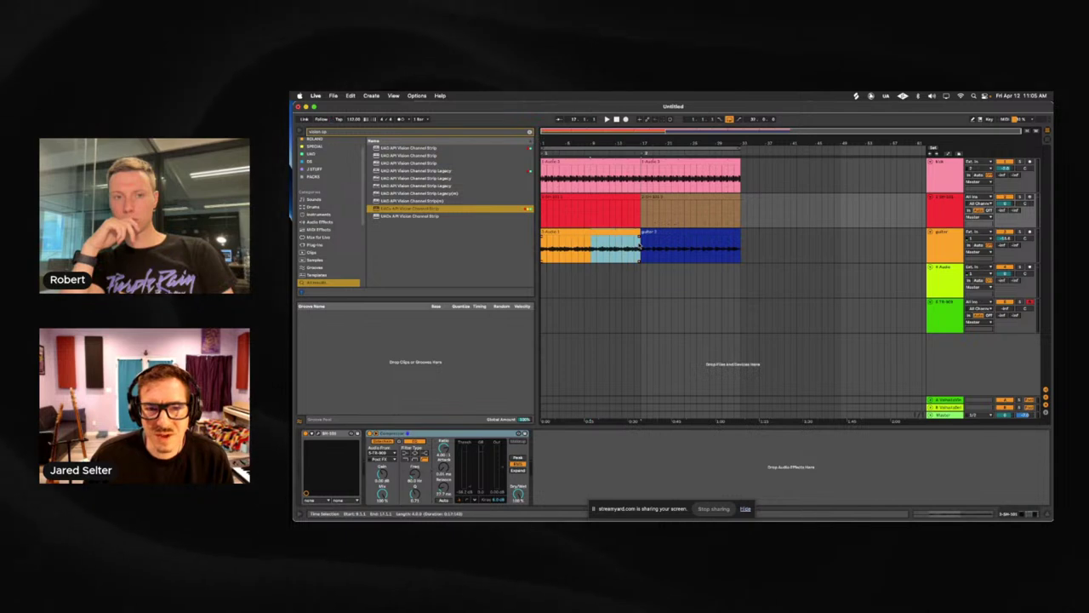
- Delete the time from bar 9 to bar 17 twice, shortening both sections of the arrangement to eight bars each
left_click_drag(591, 247, 639, 245)
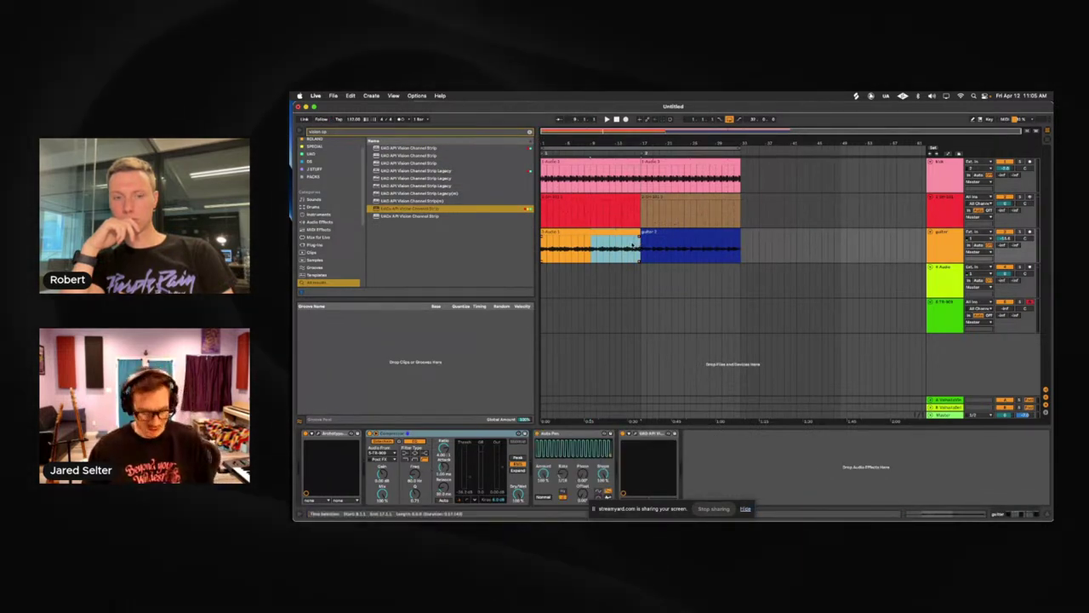
key("super+shift+Delete")
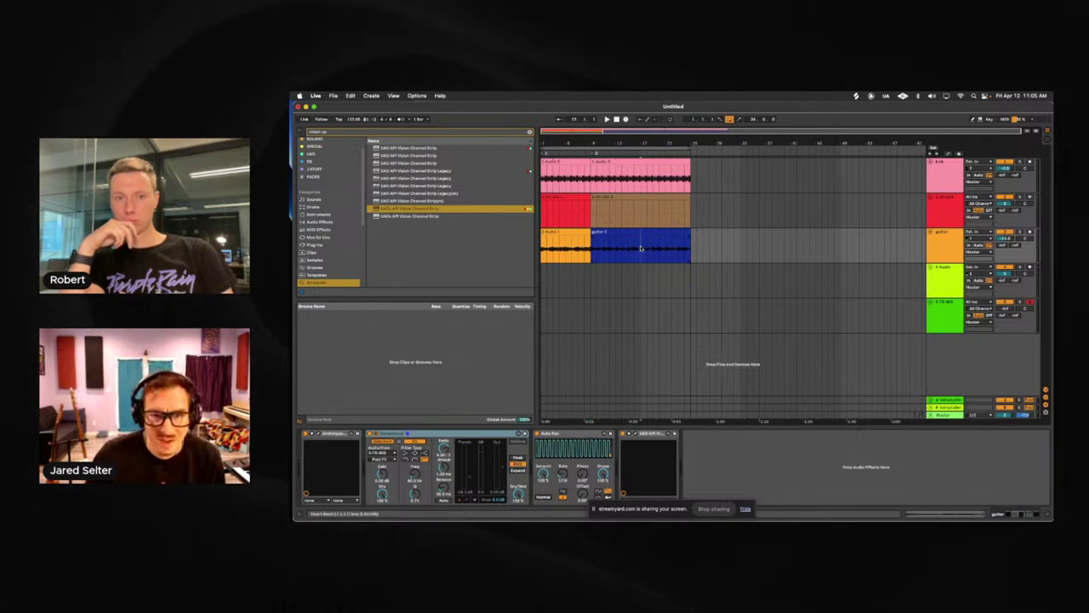
left_click_drag(641, 247, 593, 257)
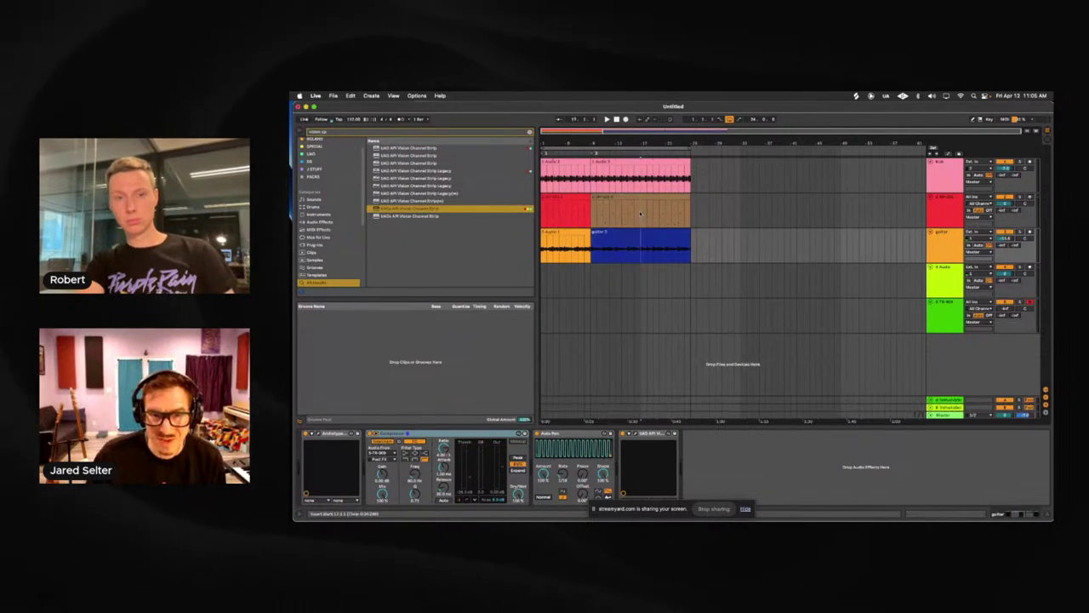
left_click_drag(593, 255, 588, 187)
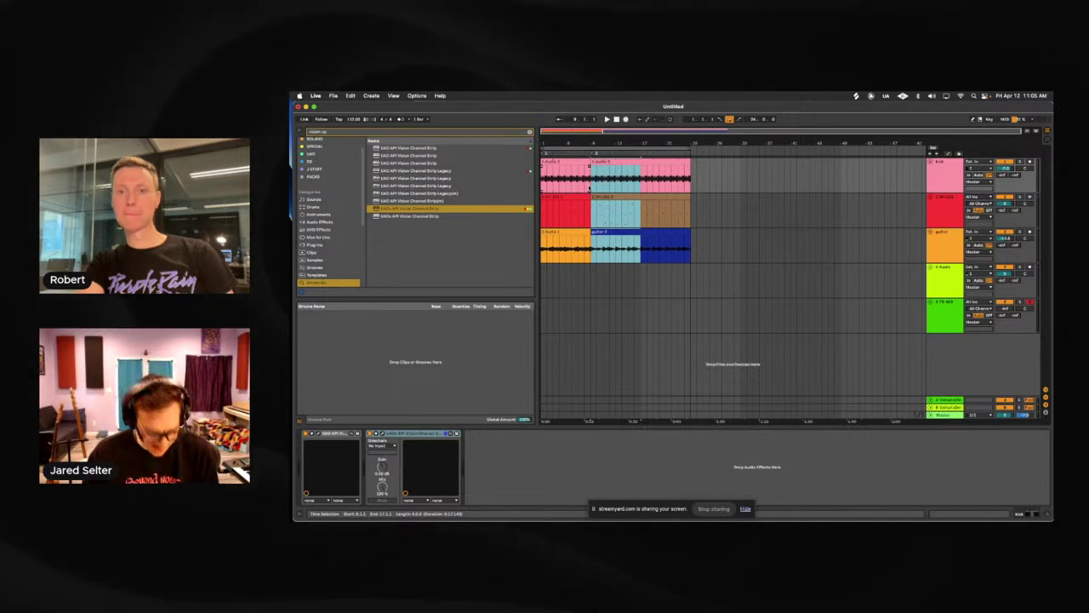
key("super+shift+Delete")
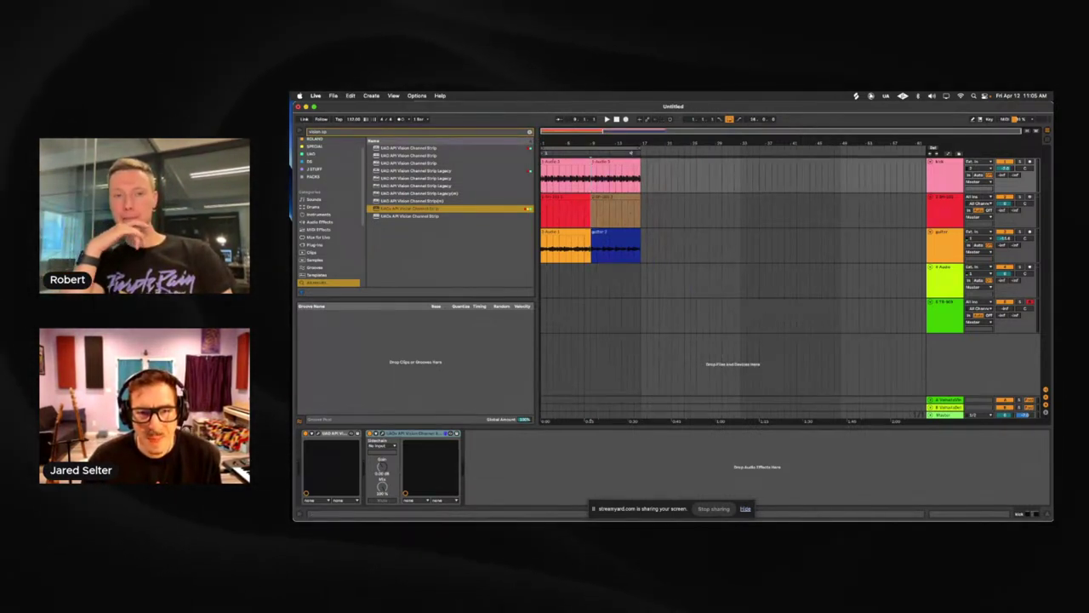
- Try to duplicate the whole 16-bar arrangement across all tracks, and undo the duplication
key("super+a")
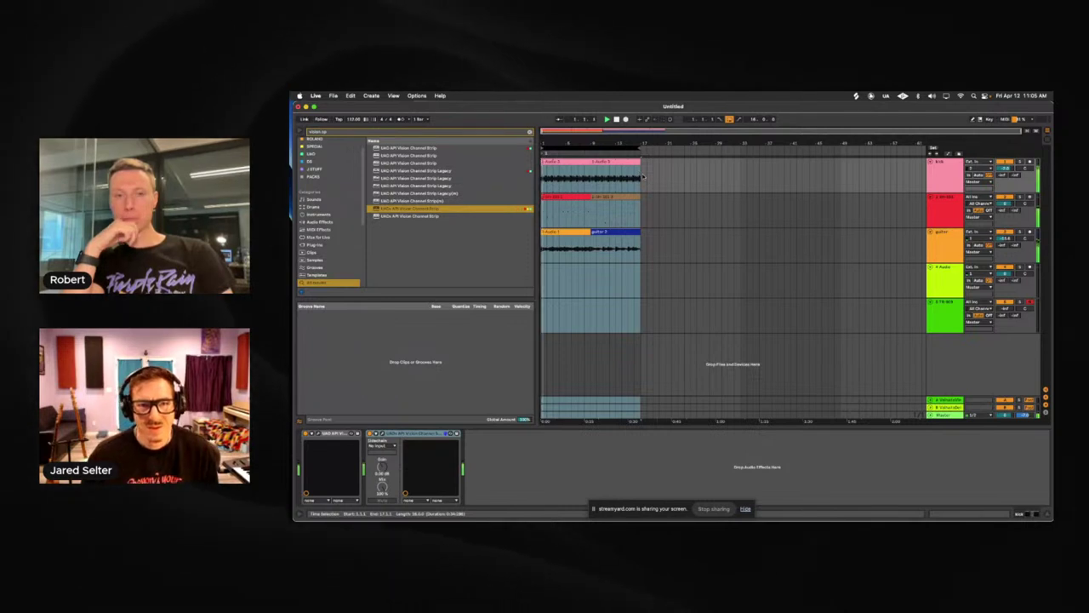
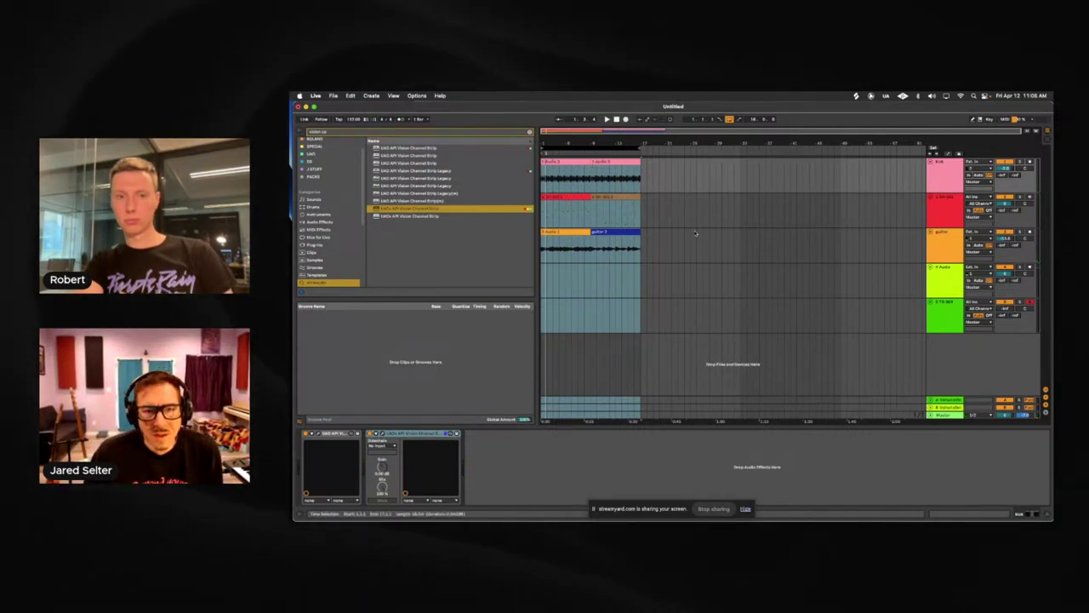
key("super+d")
key("super+z")
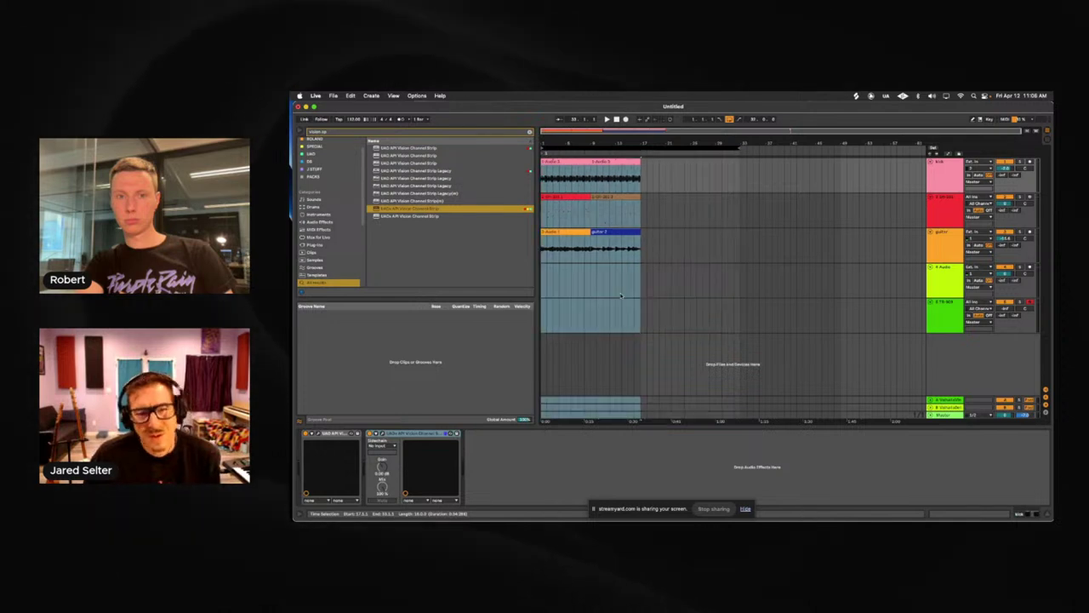
left_click(692, 272)
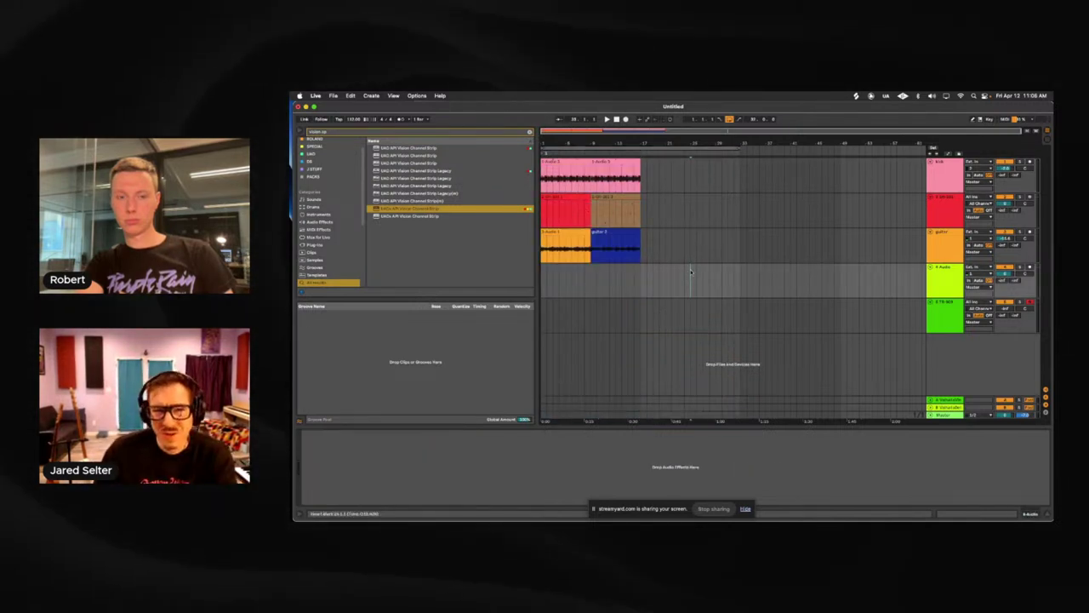
- Play the guitar track soloed with its Auto Pan turned off, and play the whole arrangement with all tracks selected
left_click(610, 161)
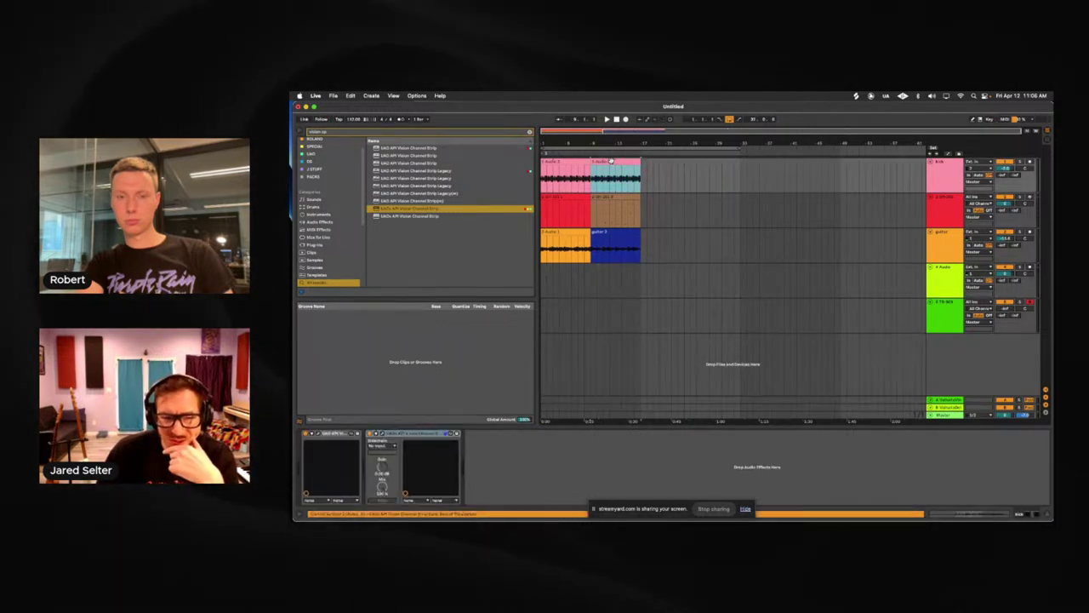
left_click(941, 258)
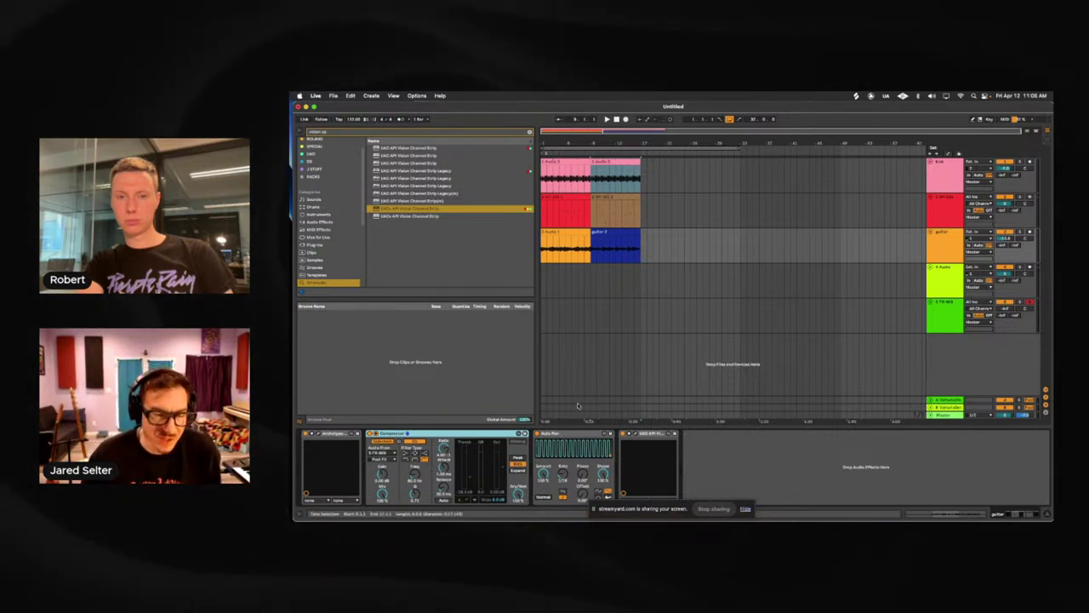
key("space")
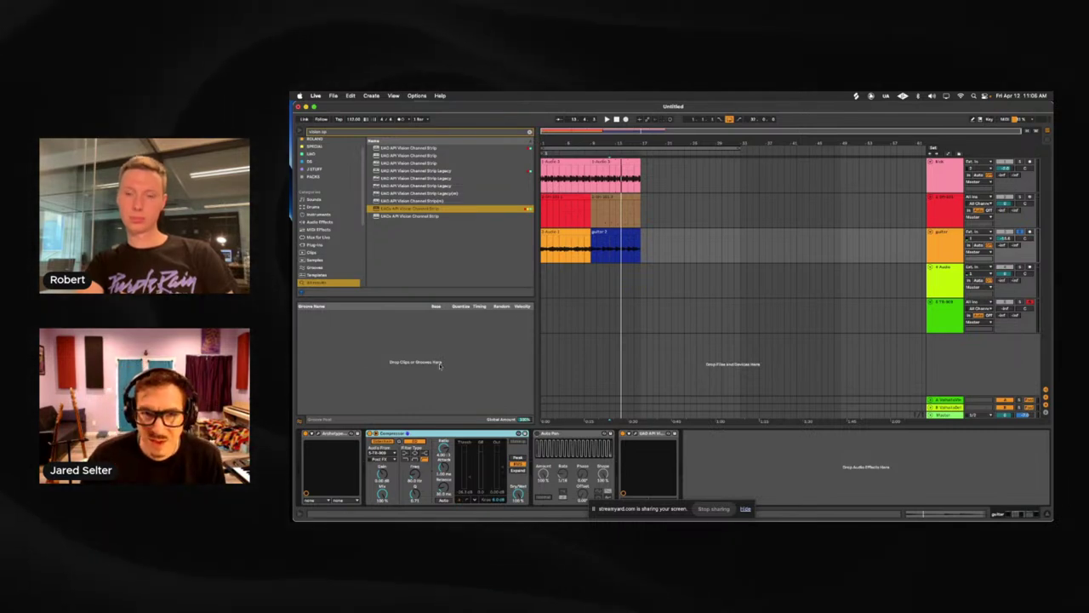
key("super+a")
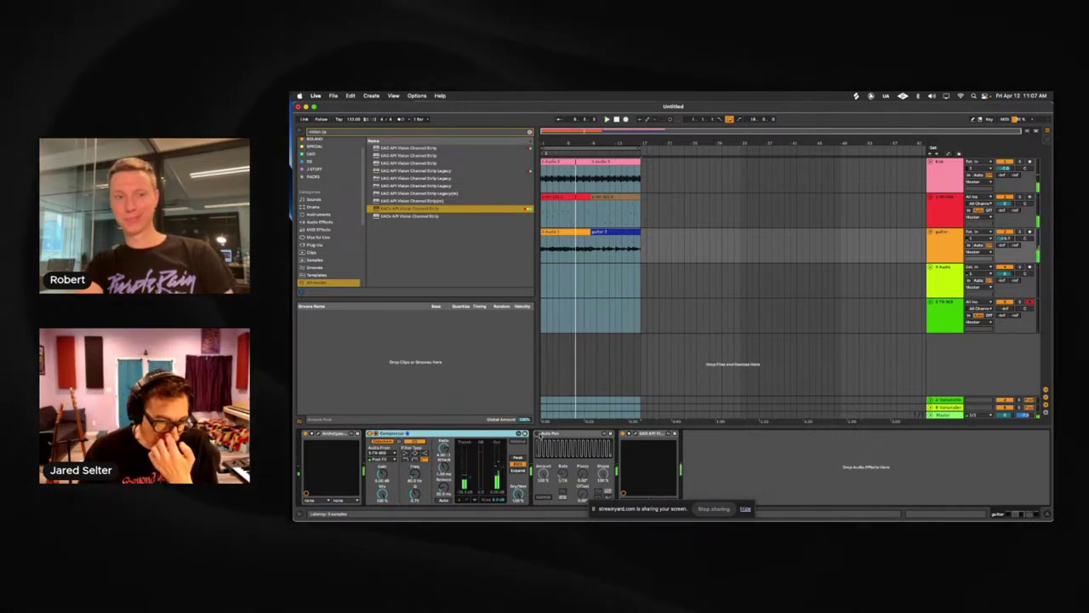
- Show the Device On automation of the guitar track's Auto Pan in the arrangement
right_click(539, 435)
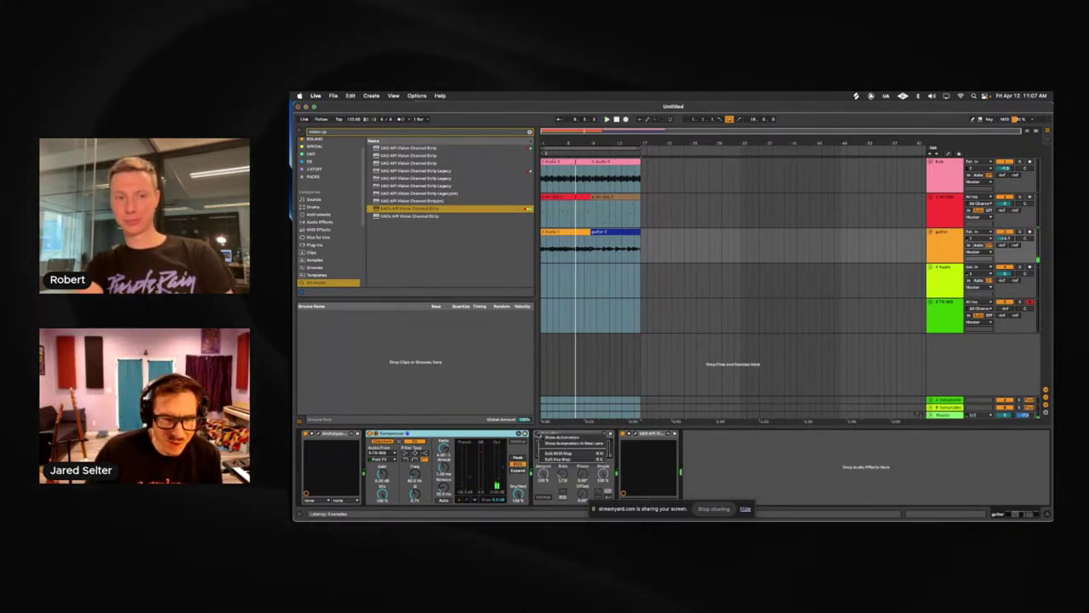
left_click(558, 437)
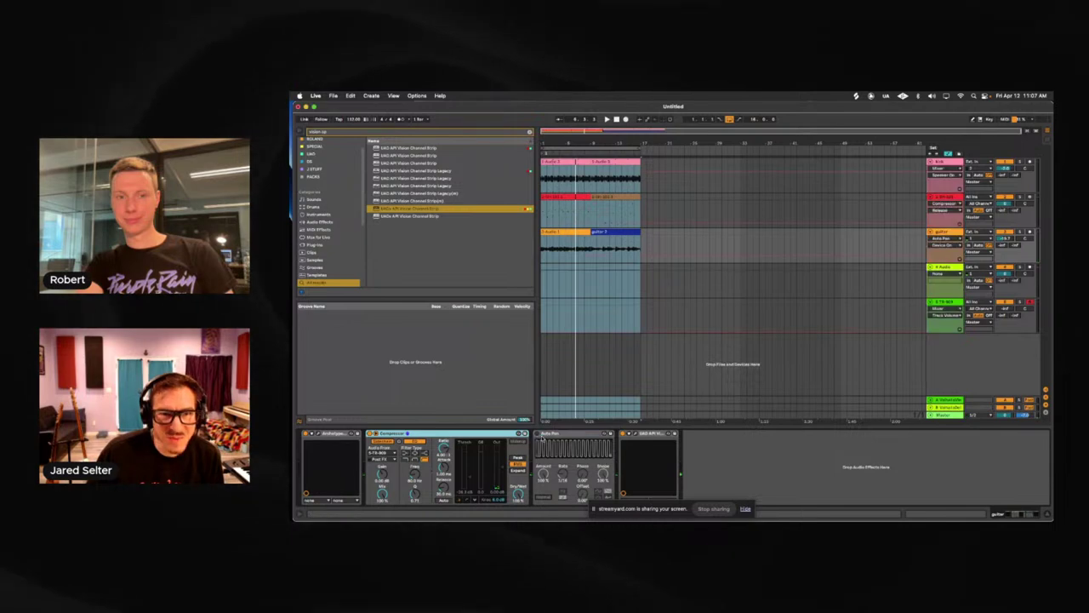
scroll(723, 281, "up", 5)
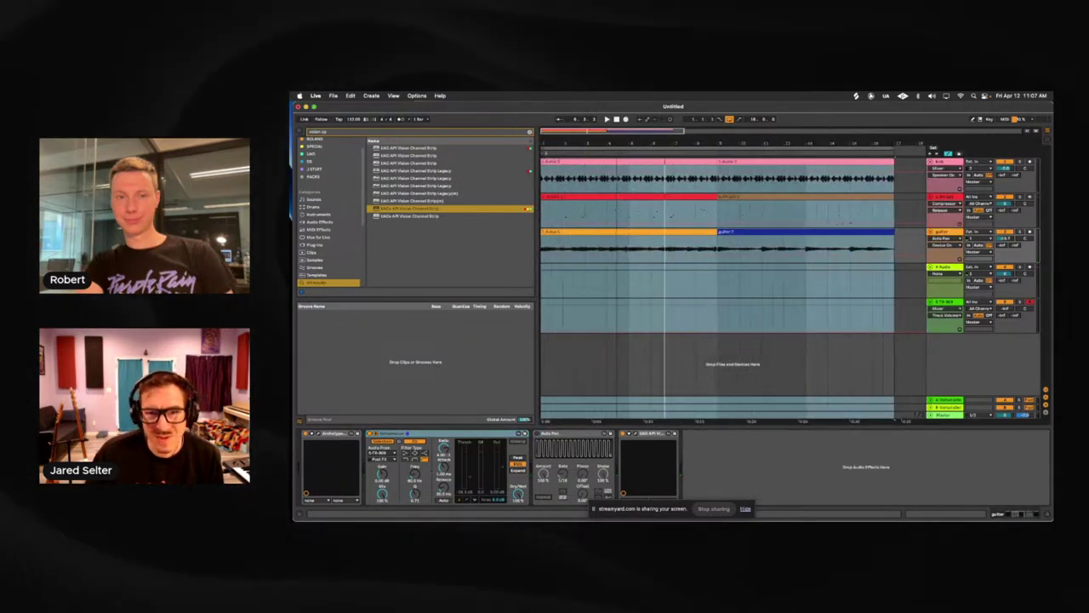
scroll(611, 138, "down", 1)
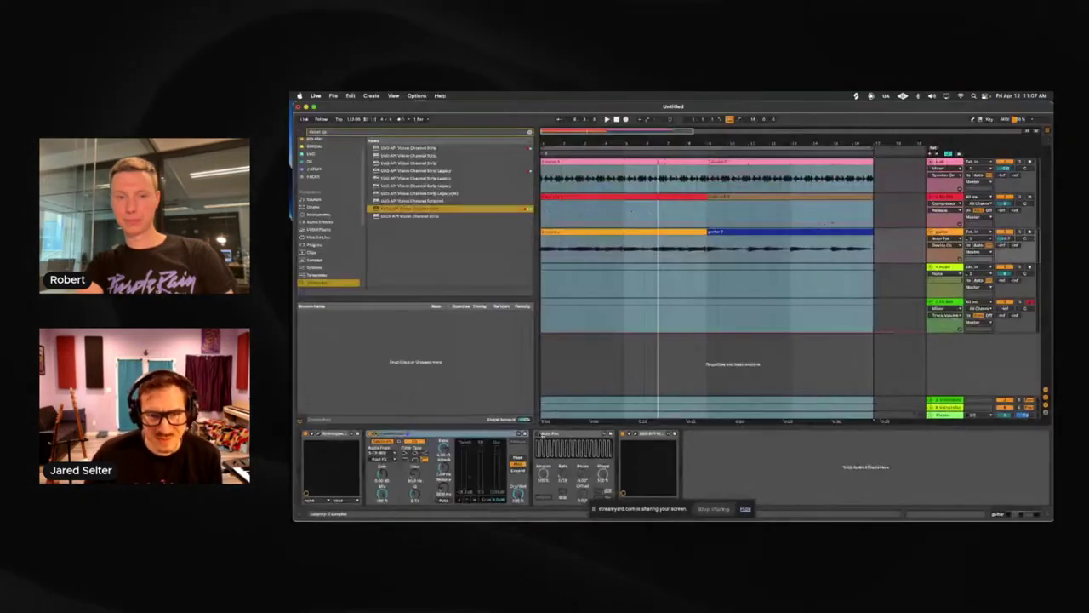
- Automate the guitar track's Auto Pan to switch on for the last half bar of bars 4 and 8, and throughout bar 16
left_click(644, 249)
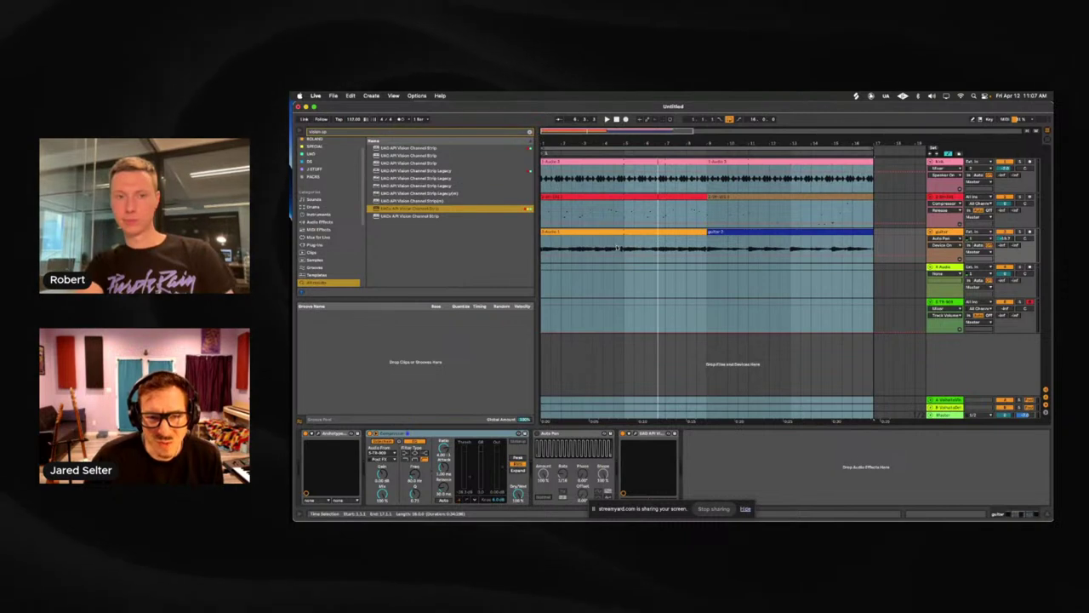
left_click_drag(614, 250, 623, 251)
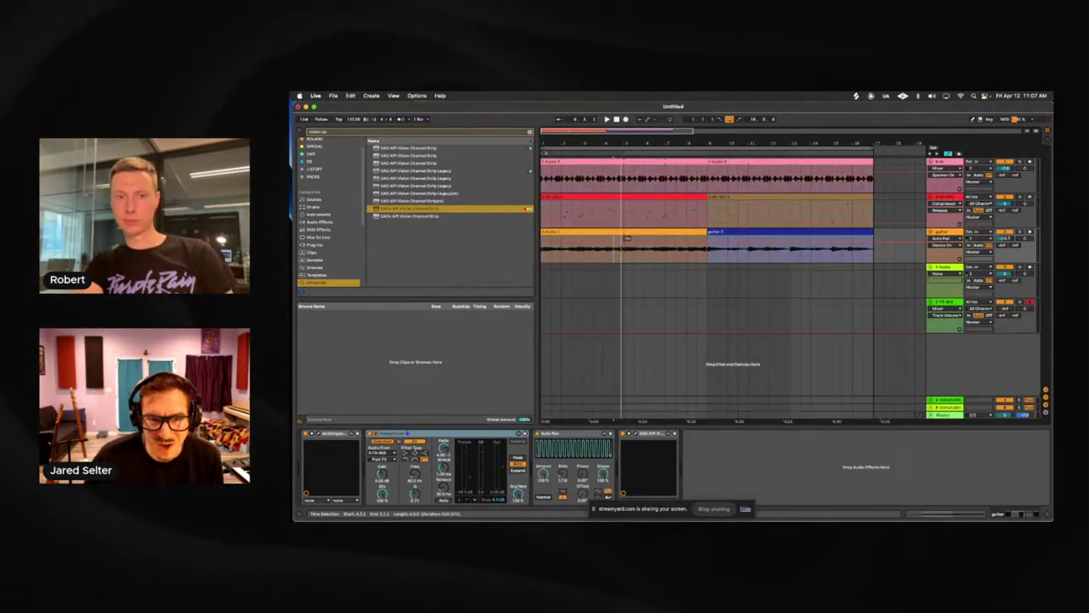
left_click(624, 241)
left_click_drag(614, 250, 622, 251)
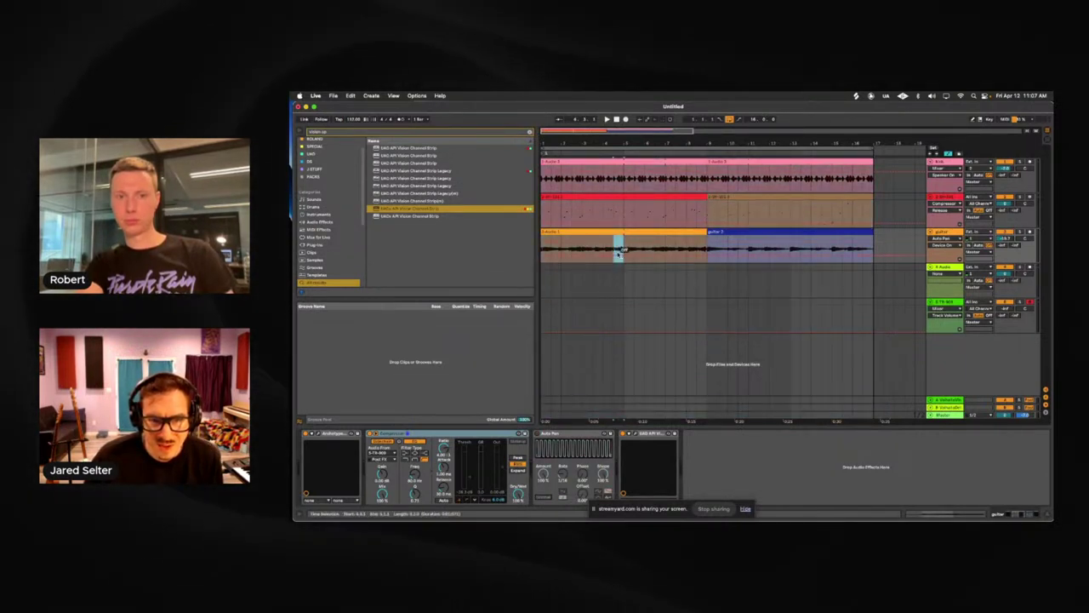
left_click(698, 248)
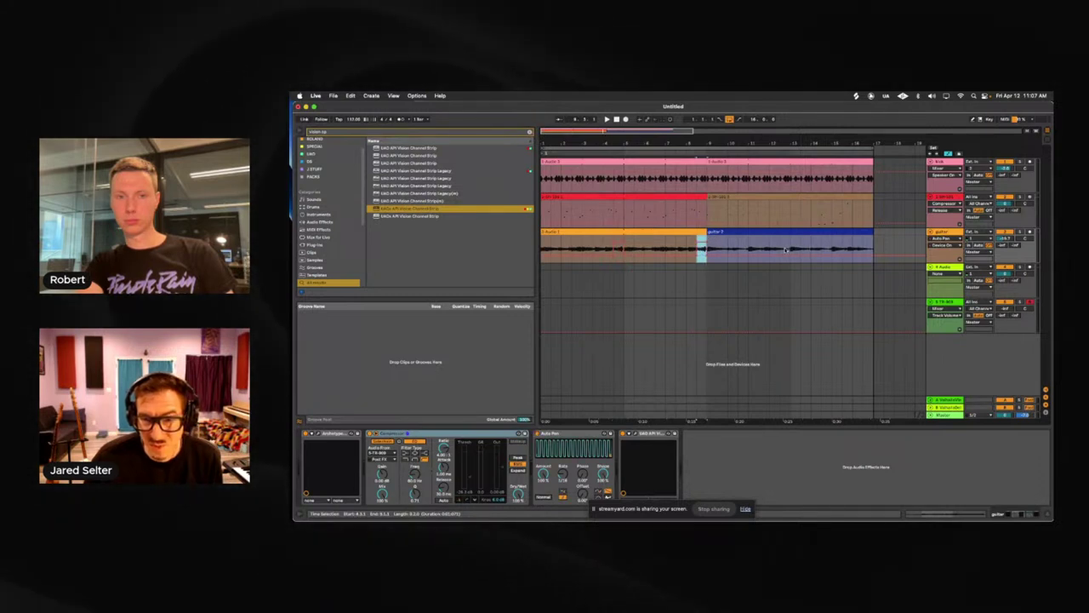
left_click_drag(853, 248, 872, 249)
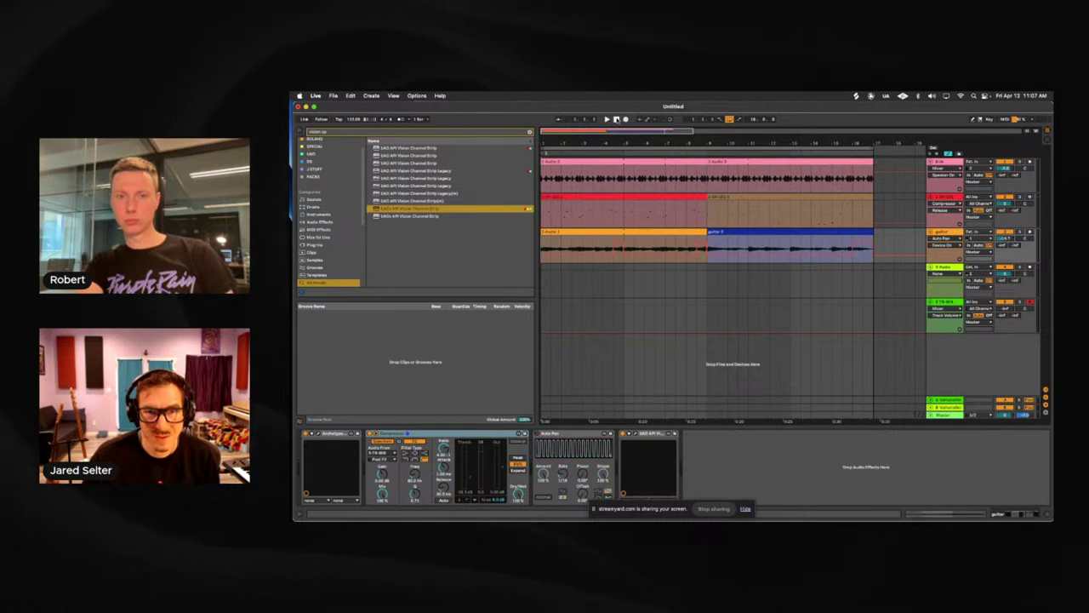
- Play the arrangement, hide the automation lanes, and play it again from bar 5
left_click(620, 208)
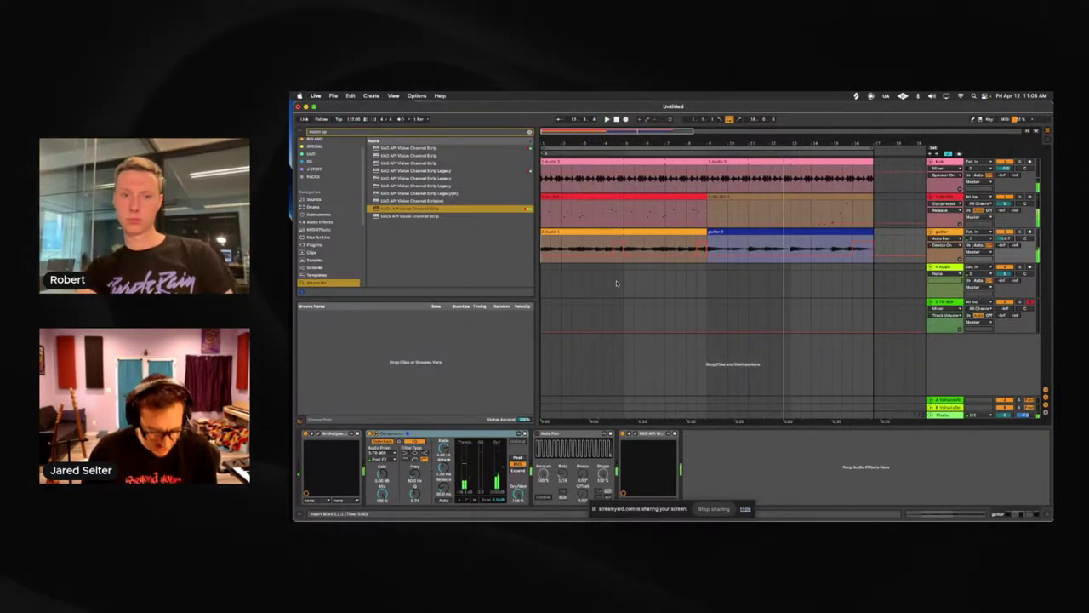
left_click(617, 284)
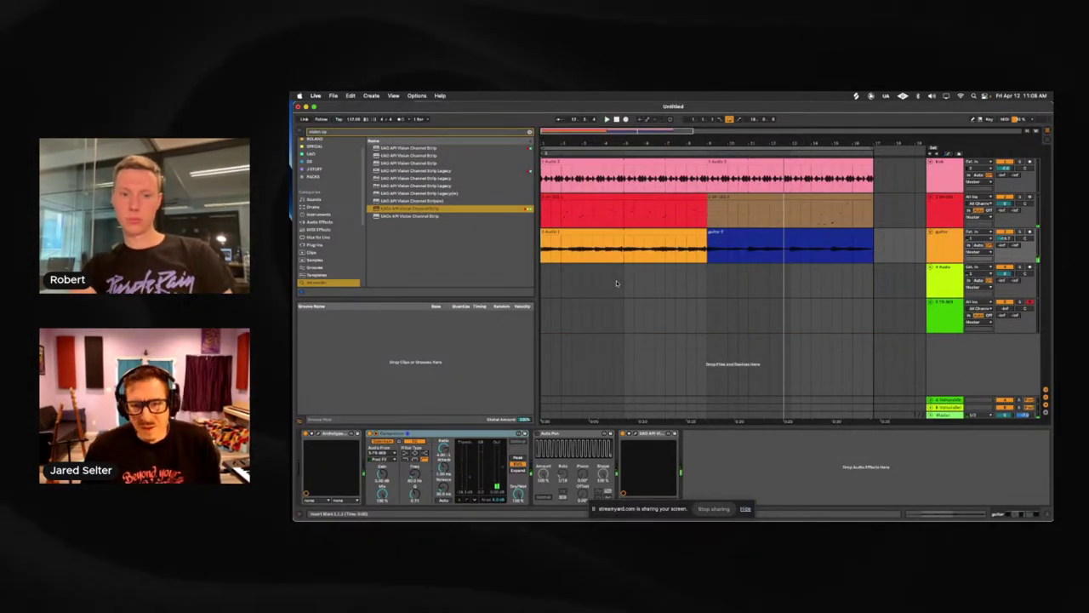
key("minus")
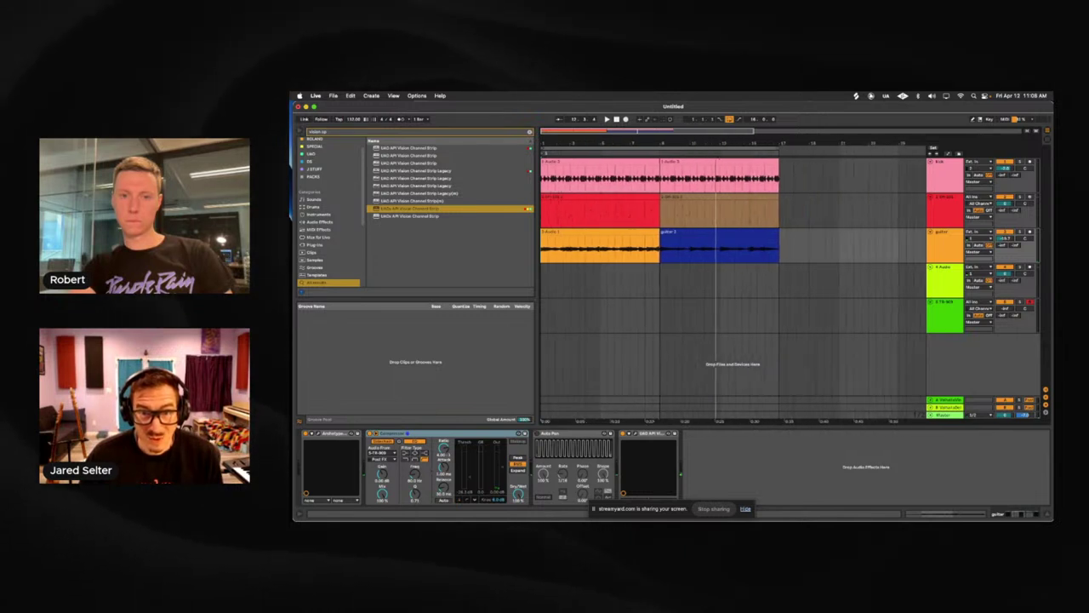
key("minus")
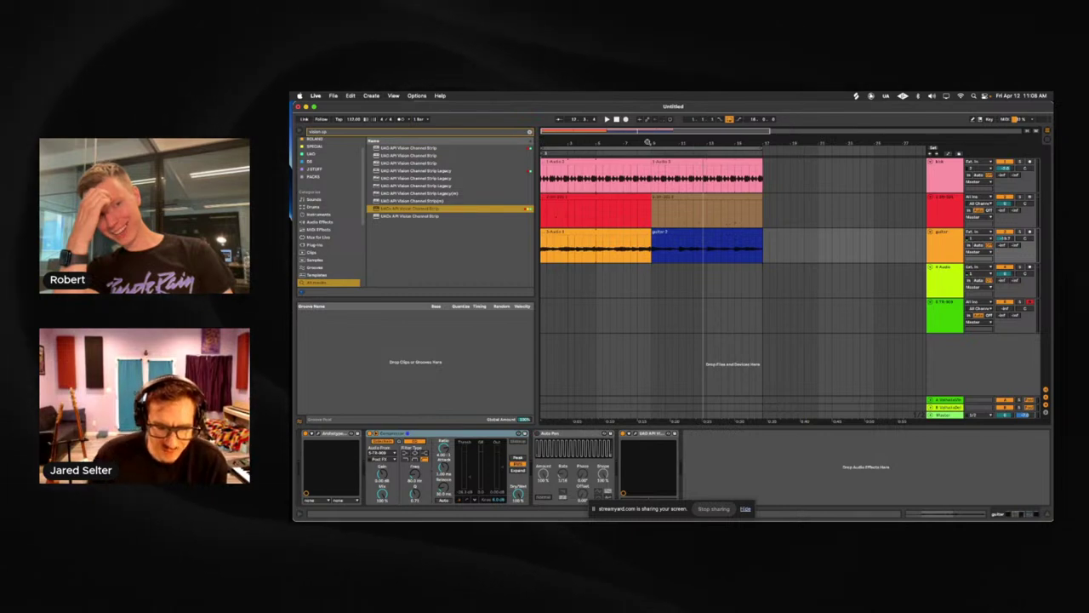
left_click_drag(648, 143, 628, 144)
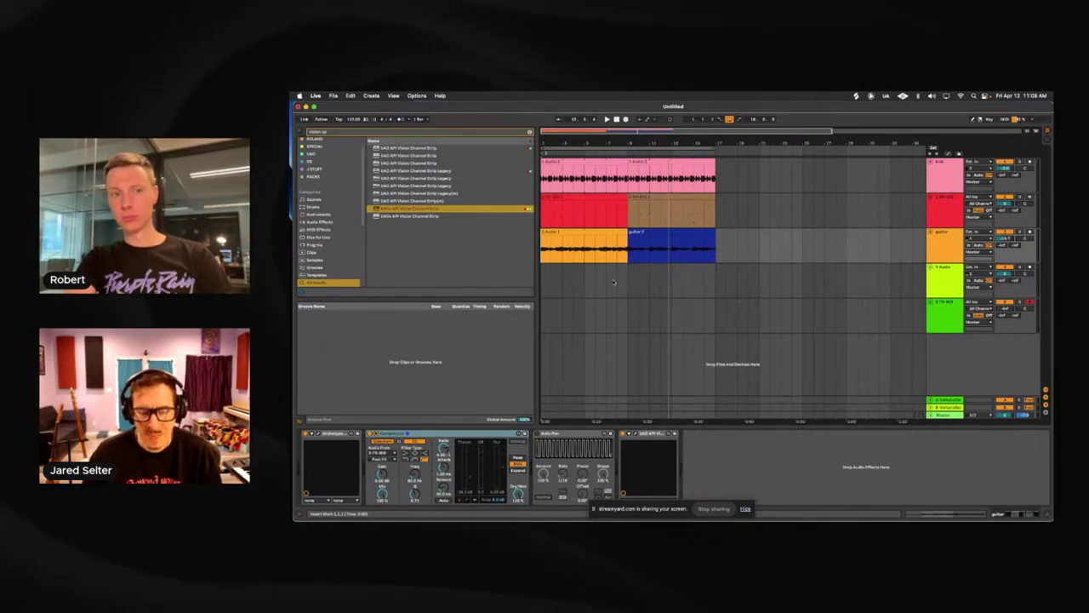
left_click(584, 249)
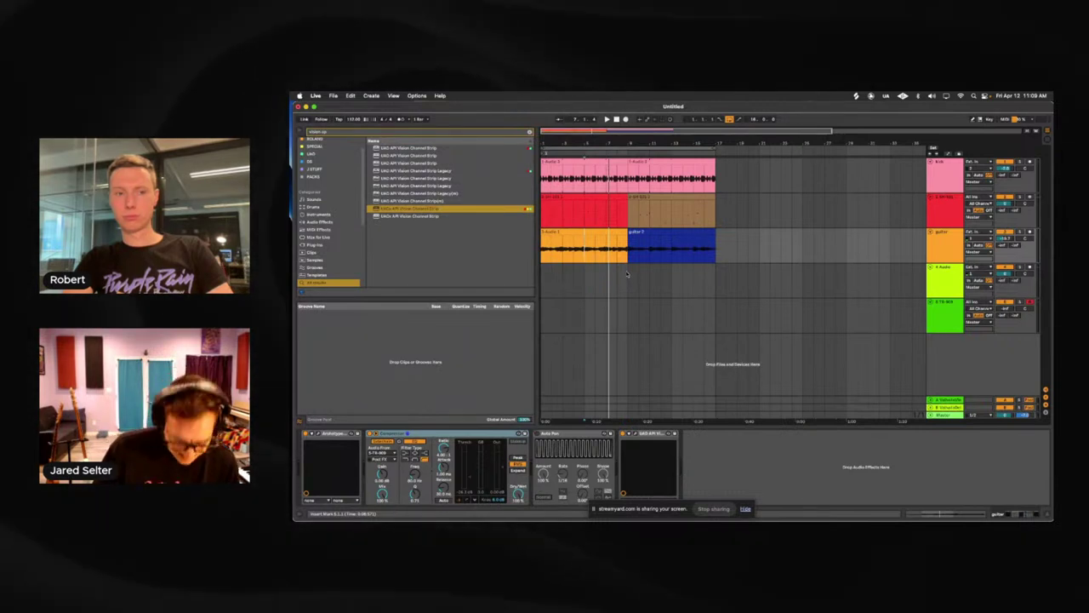
- Start saving the Live Set and choose the Ableton Sessions folder as the destination
left_click(337, 95)
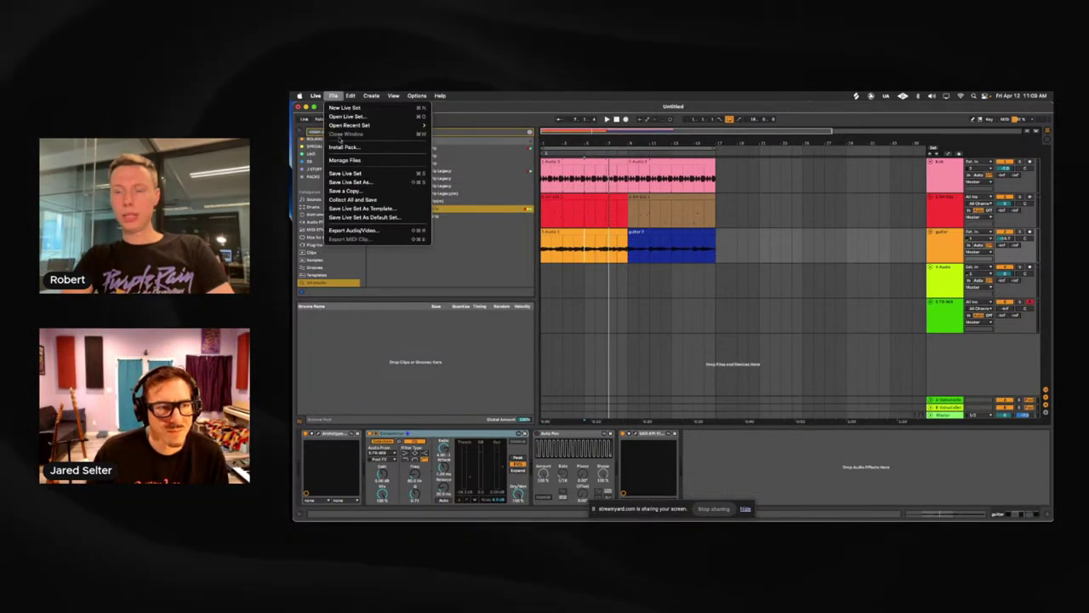
left_click(488, 227)
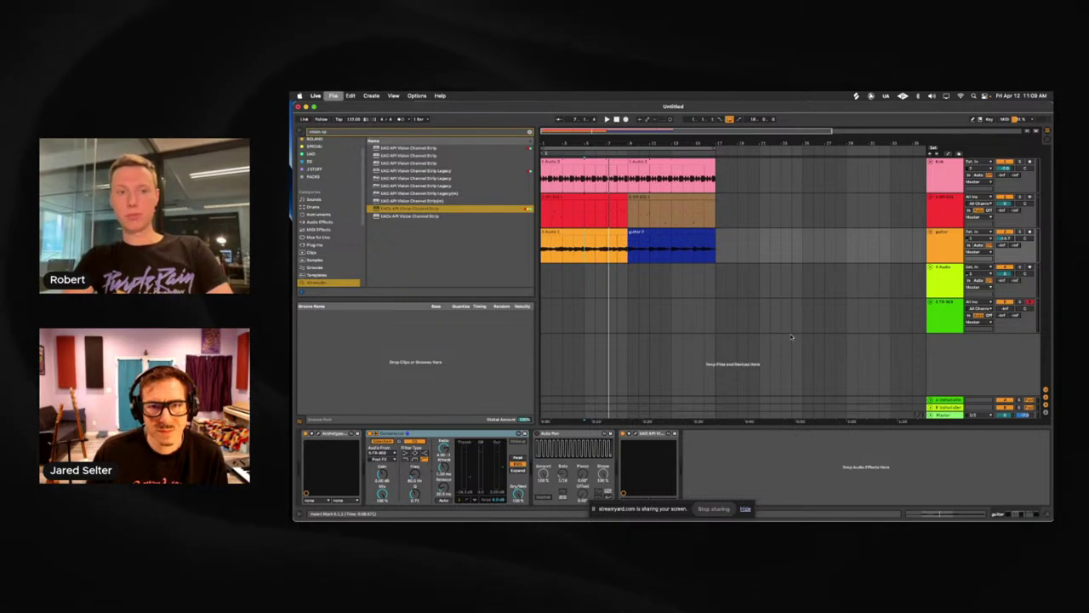
left_click(663, 219)
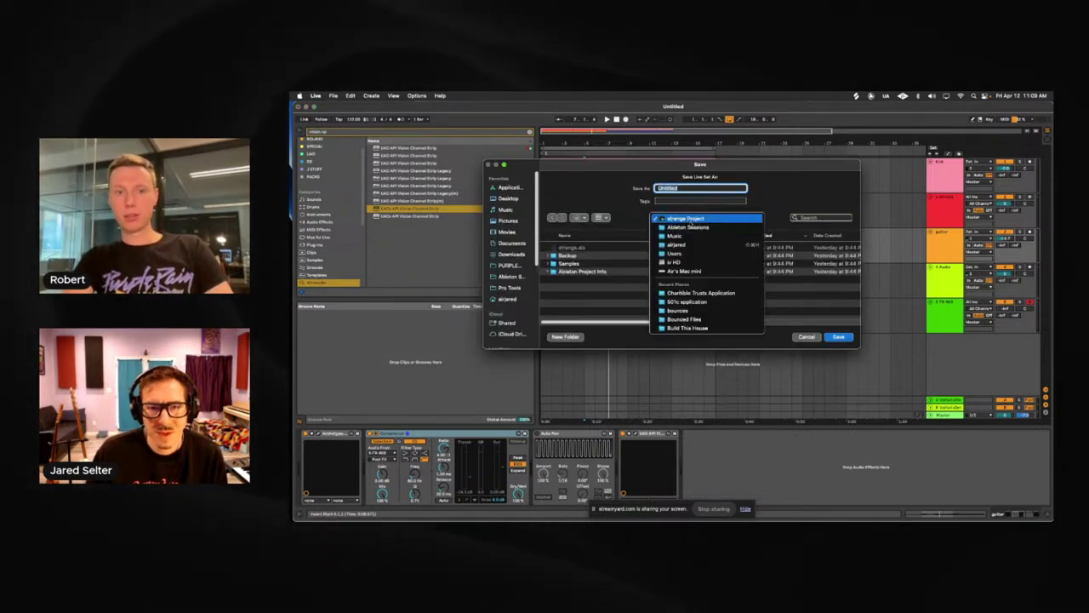
left_click(690, 228)
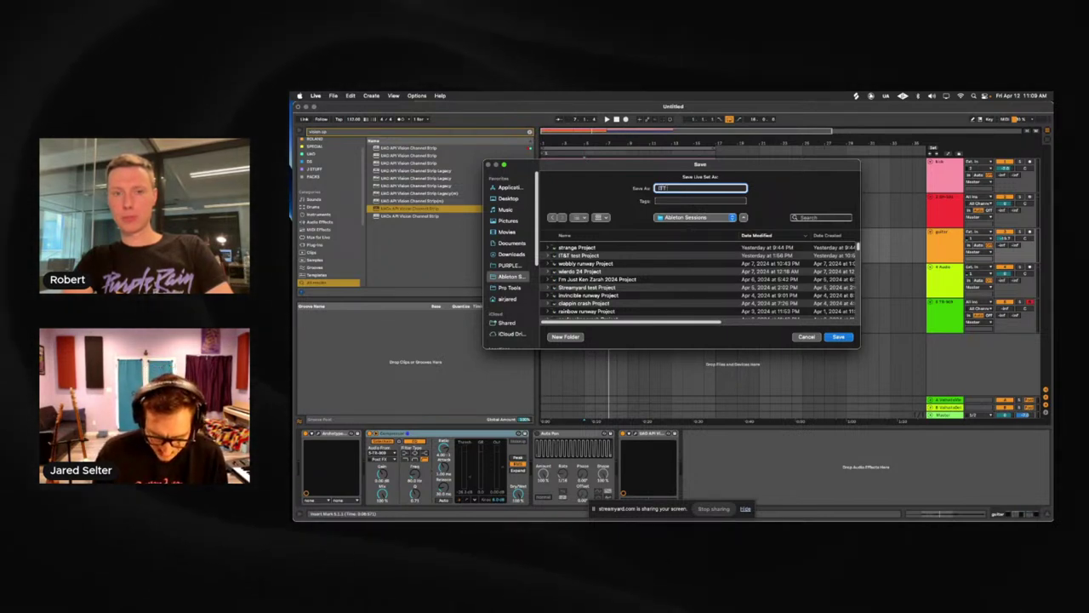
- Name the Live Set "ITT april 12 112 (2024)" and save it
type("pril")
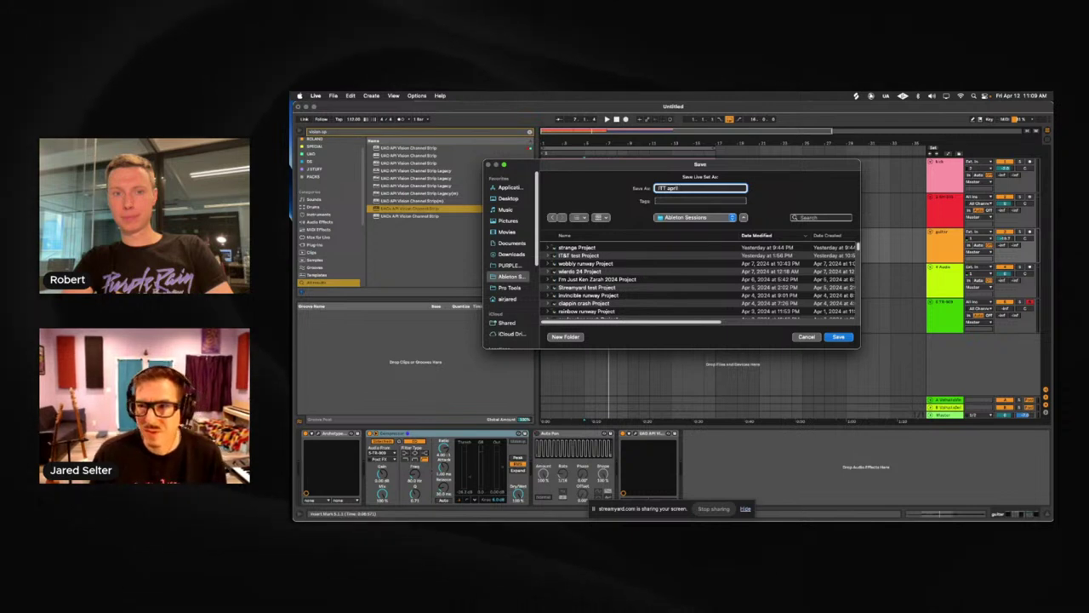
type(" 12")
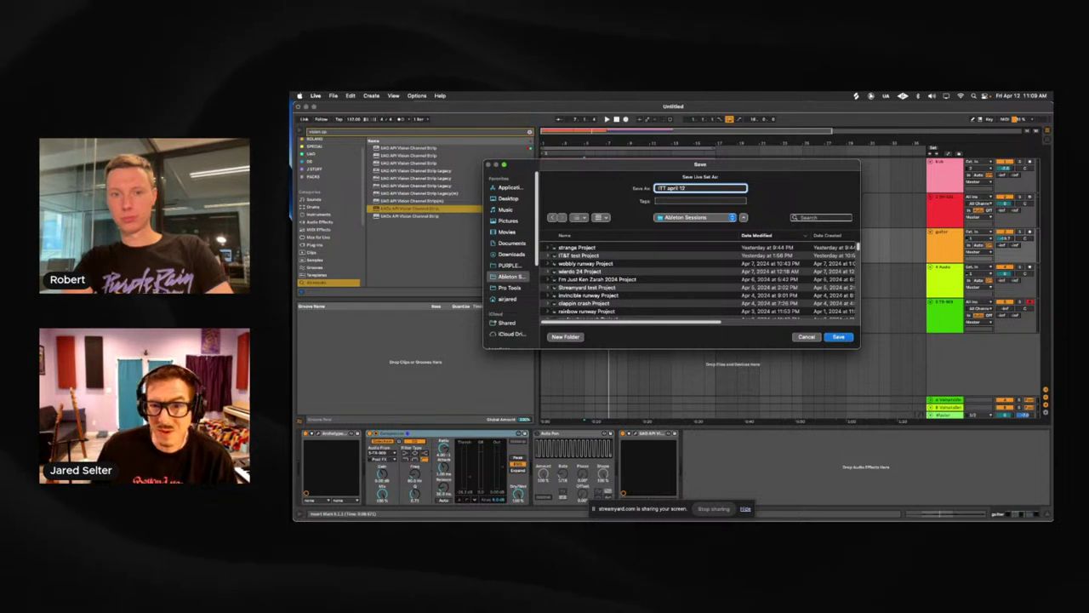
type("12")
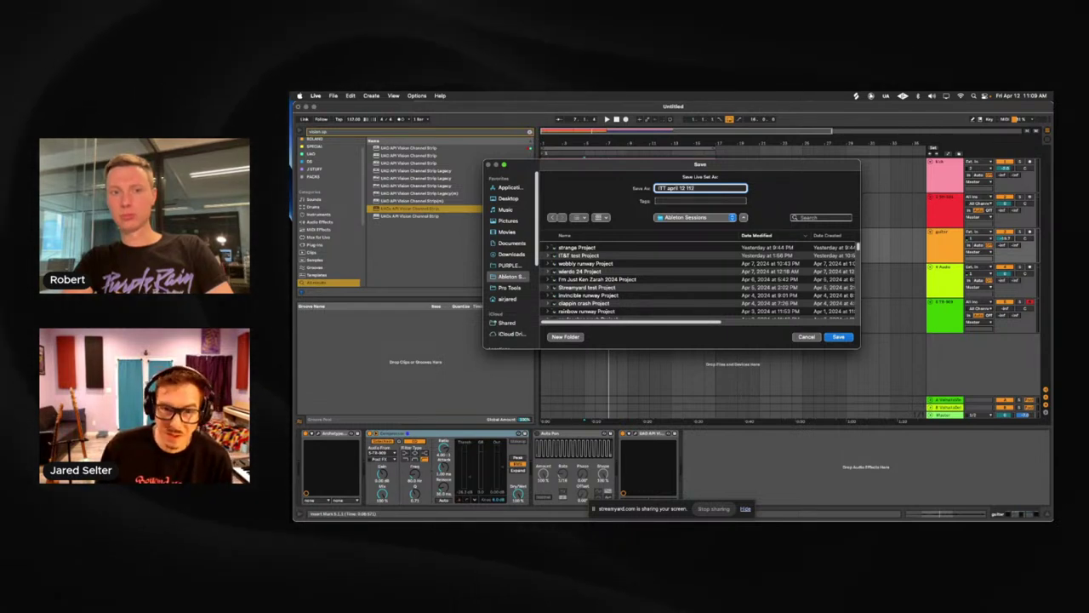
type(" 2")
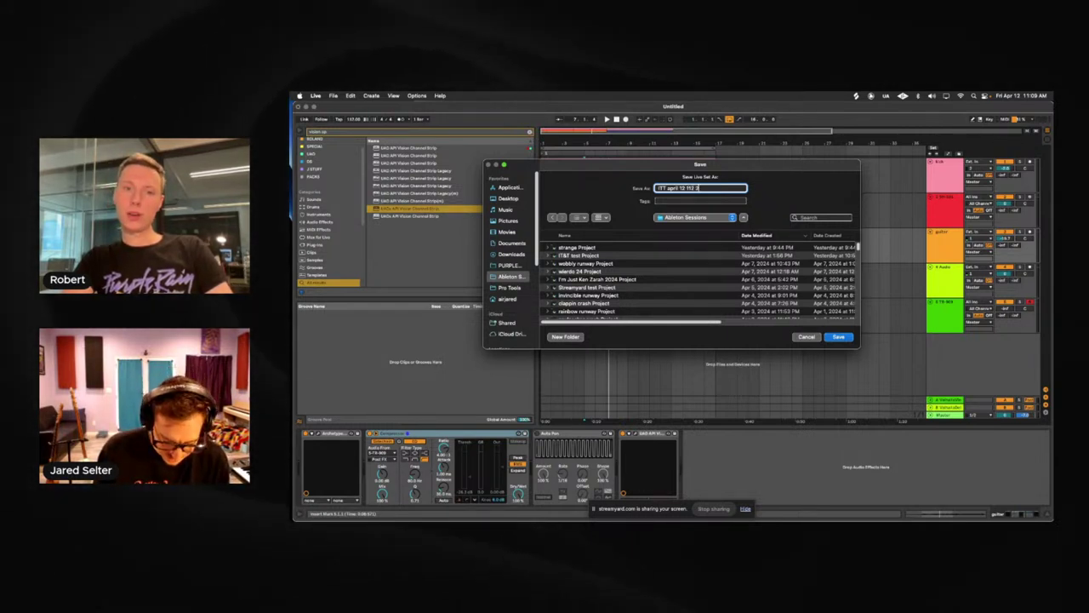
type("02")
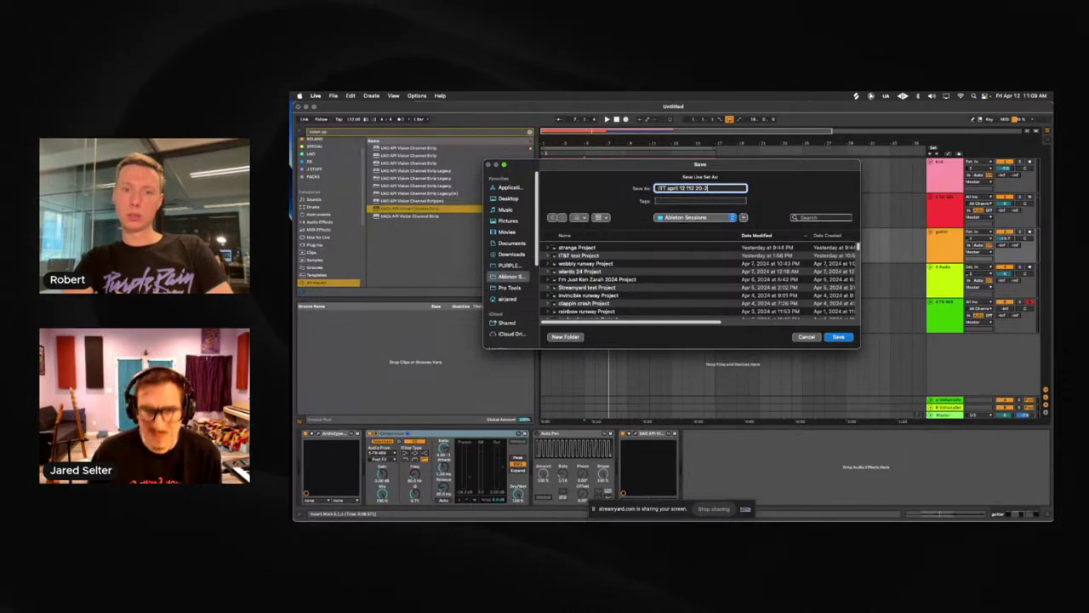
type("4")
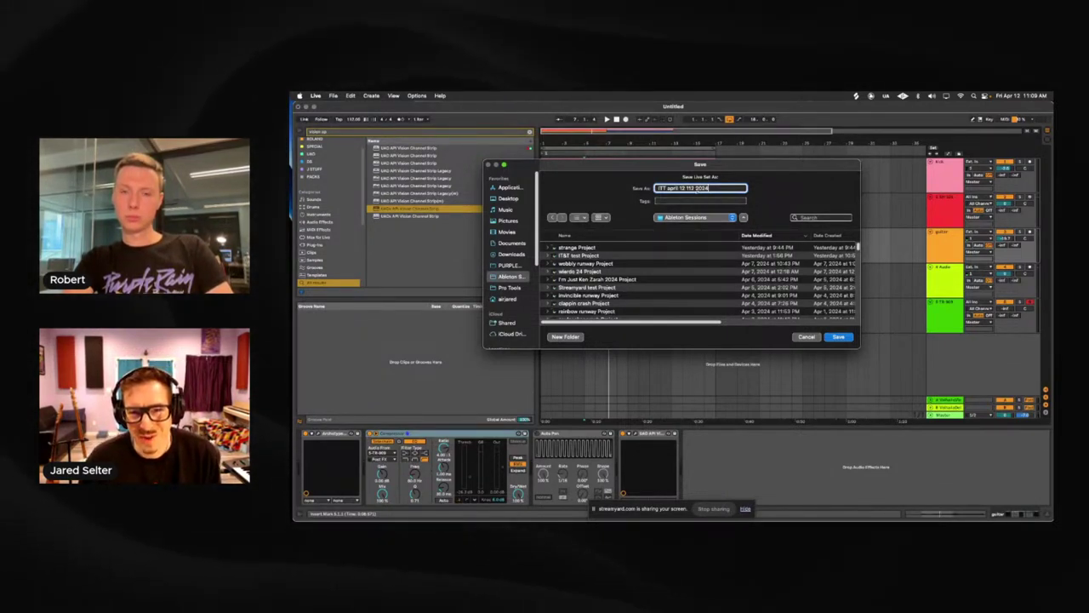
key("Left")
key("Left")
key("Left")
key("Left")
key("Left")
key("BackSpace")
type("3")
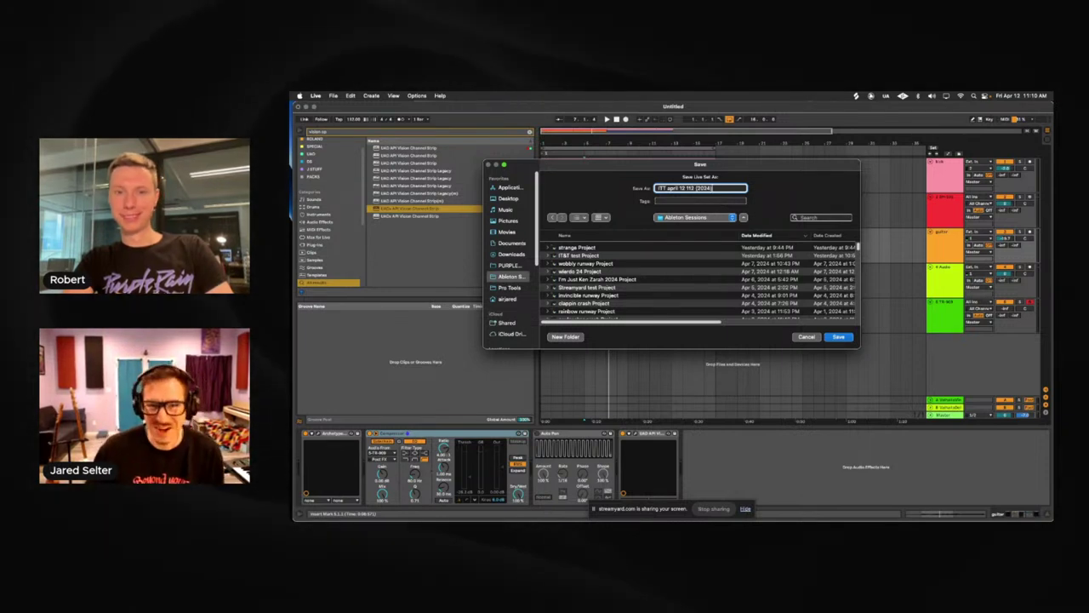
left_click(837, 337)
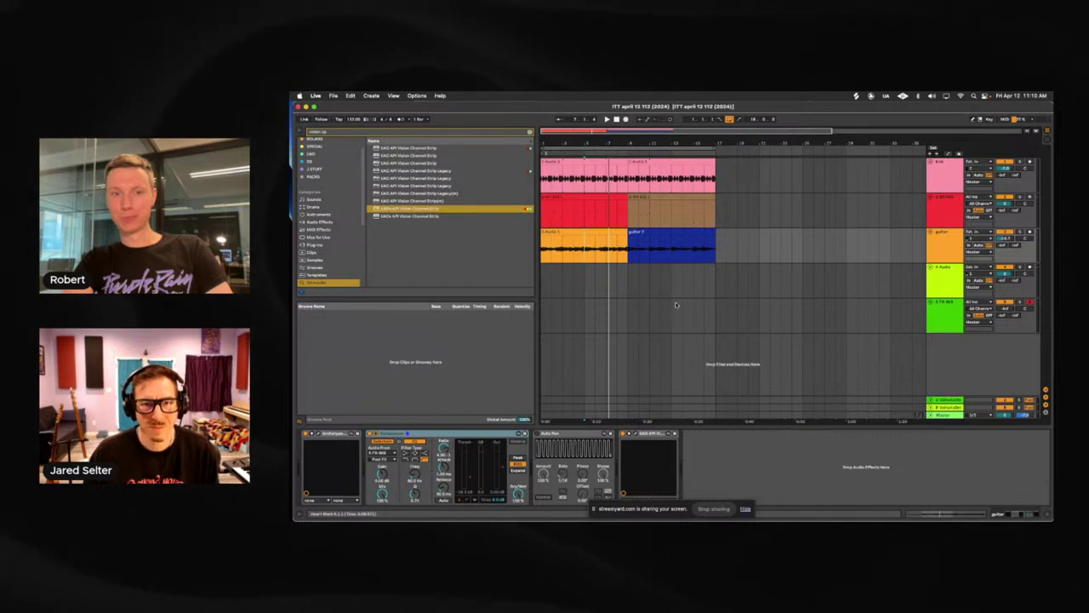
- Collect all external files used by the Live Set into its project and save
left_click(332, 96)
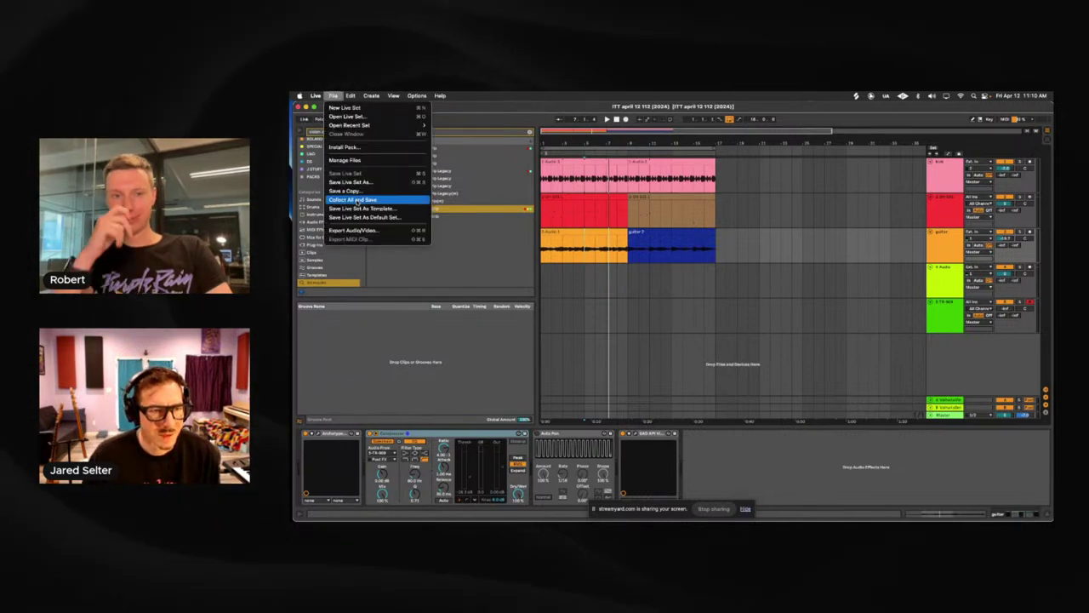
left_click(353, 199)
left_click(727, 347)
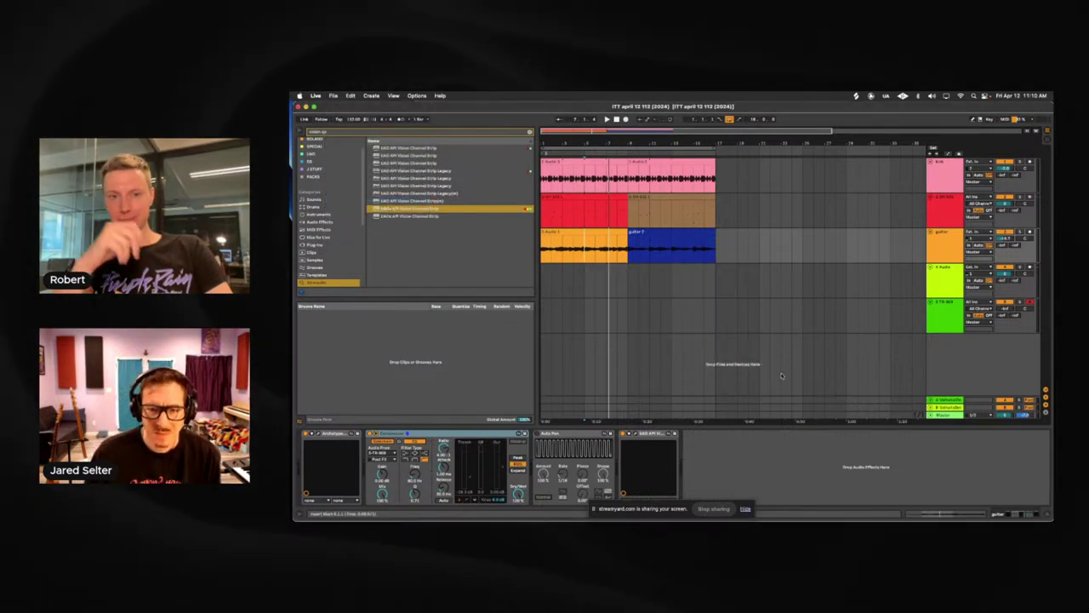
left_click(333, 95)
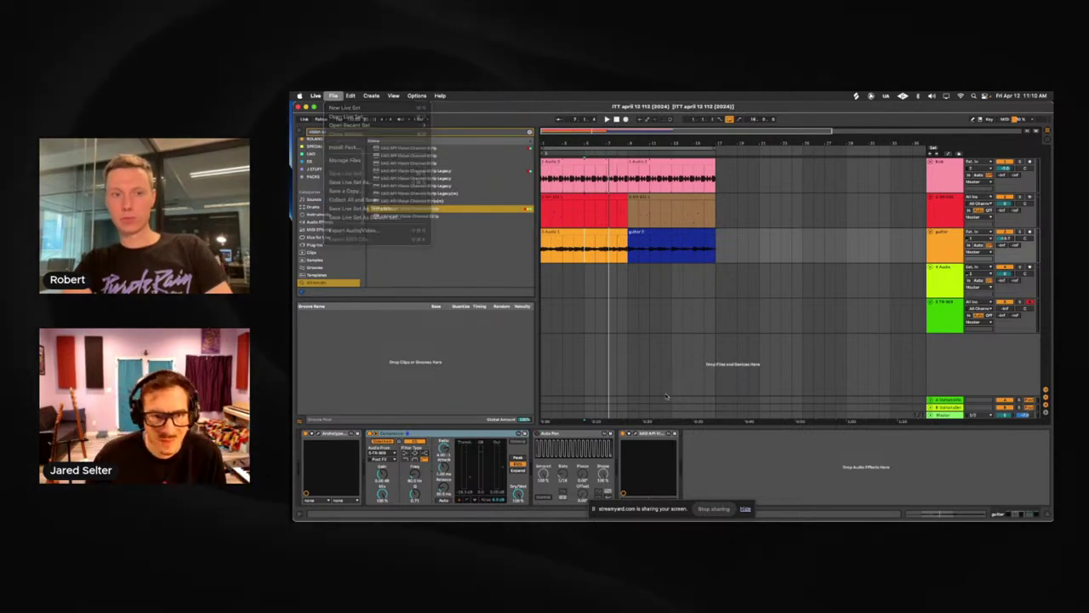
key("Escape")
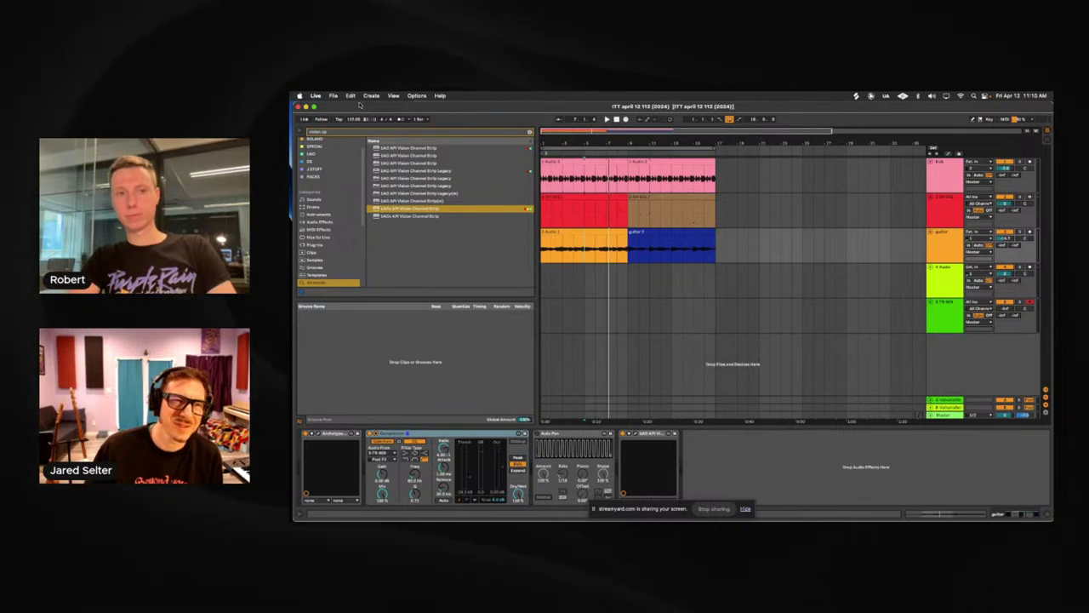
left_click_drag(359, 104, 356, 104)
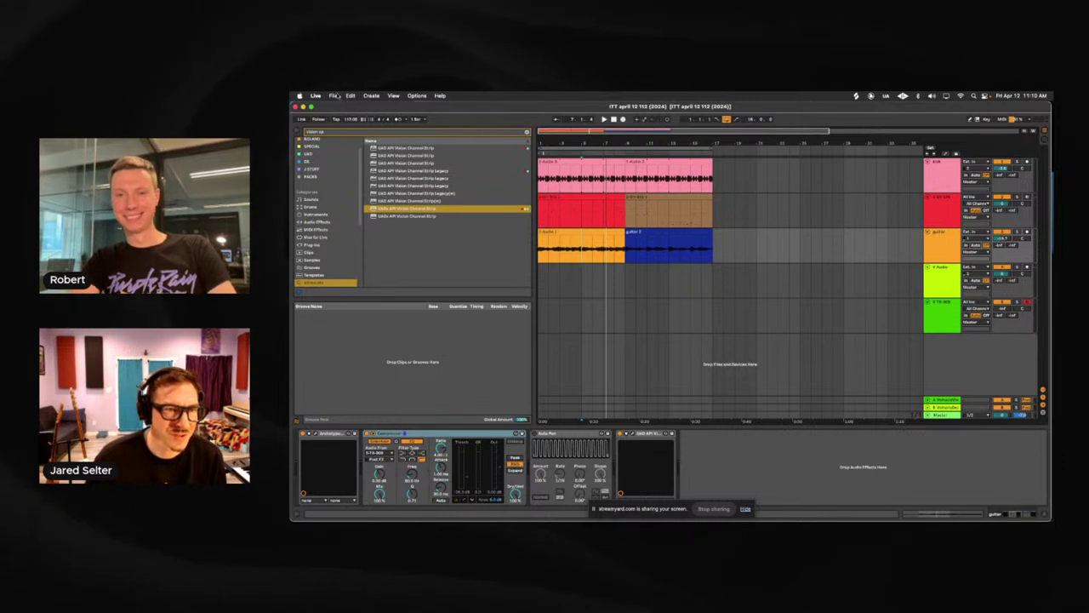
left_click(332, 95)
left_click(341, 199)
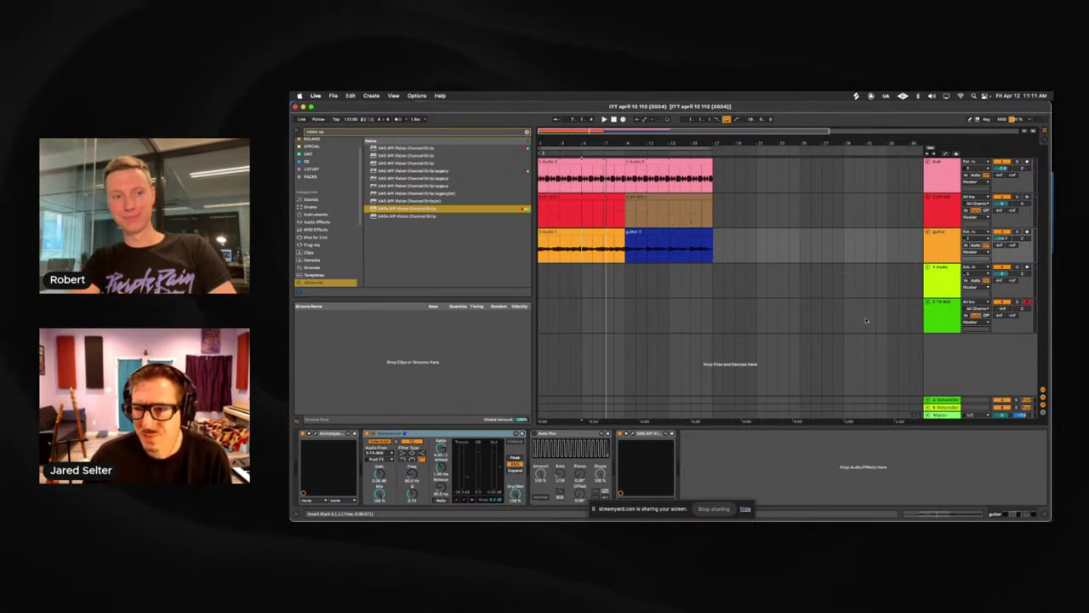
- Insert a new audio track below the guitar track and place the insert marker at bar 9 on it
left_click(944, 242)
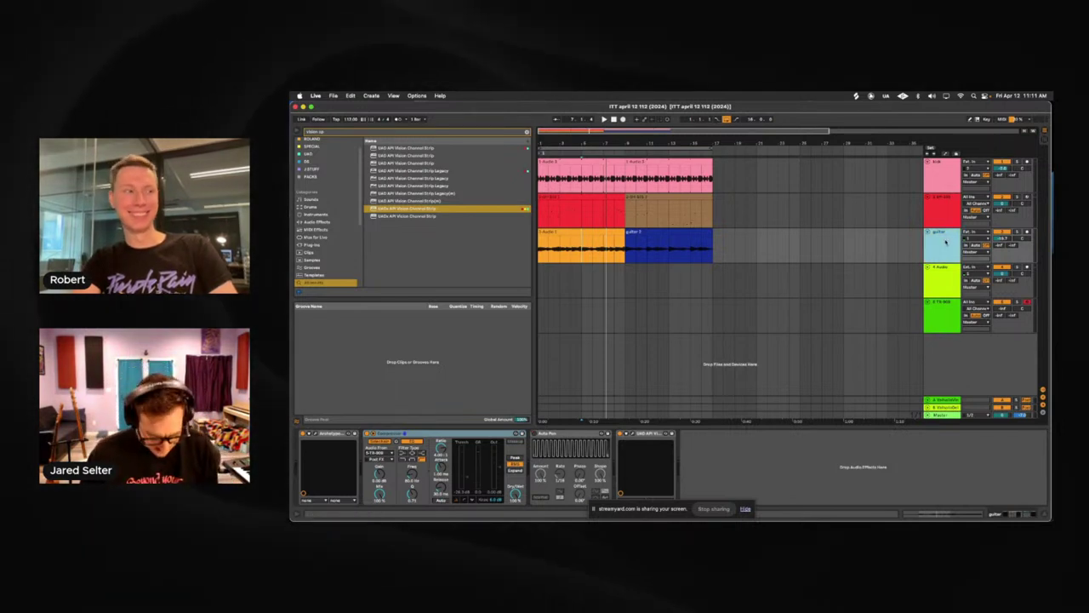
key("super+t")
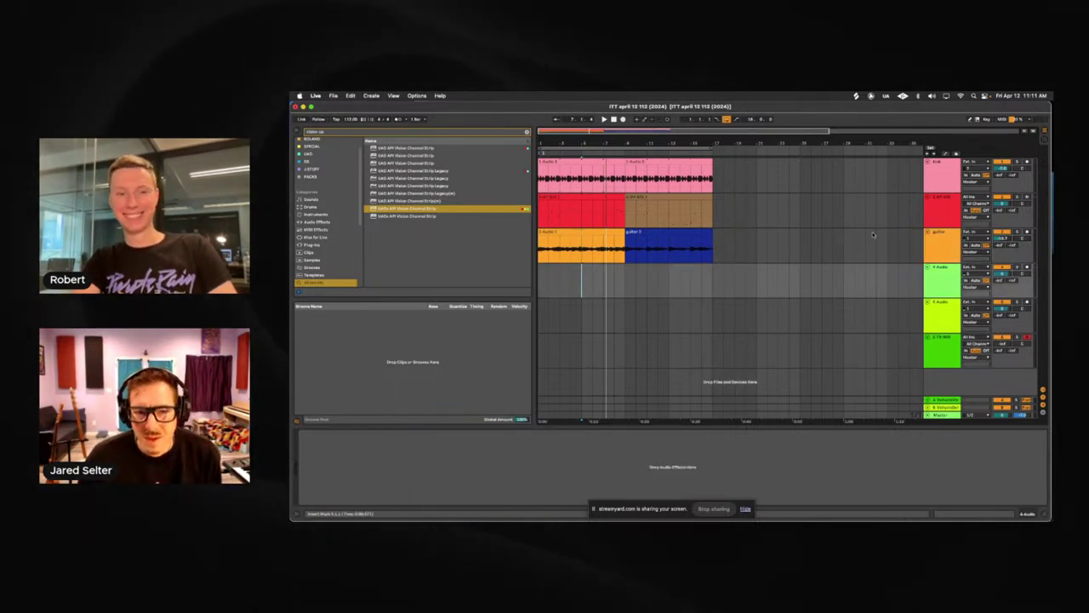
left_click(622, 279)
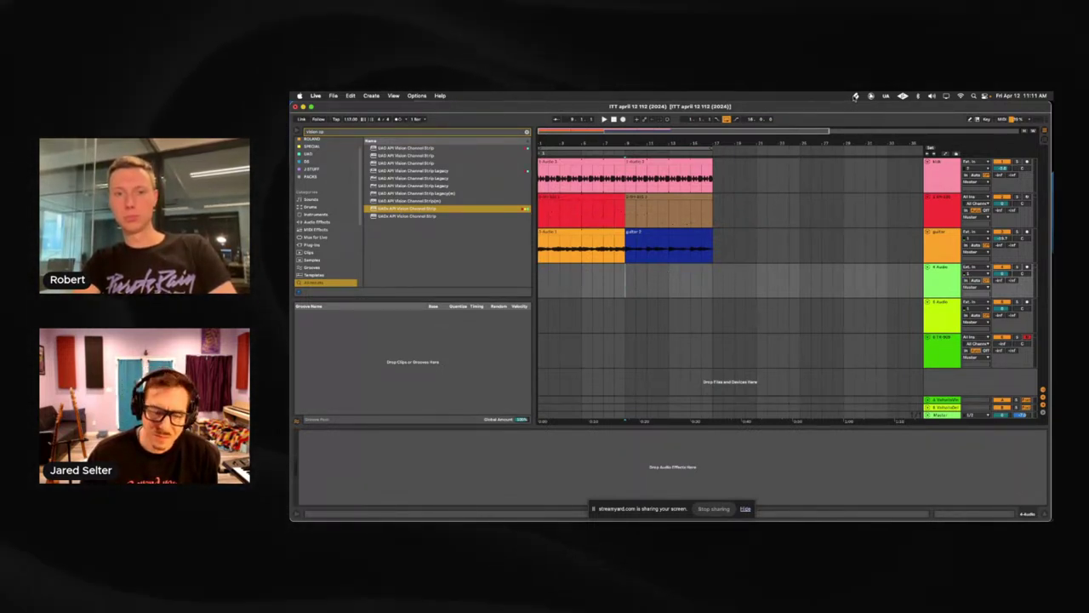
- Switch to Splice and search the sample catalogue for "crash"
left_click(858, 95)
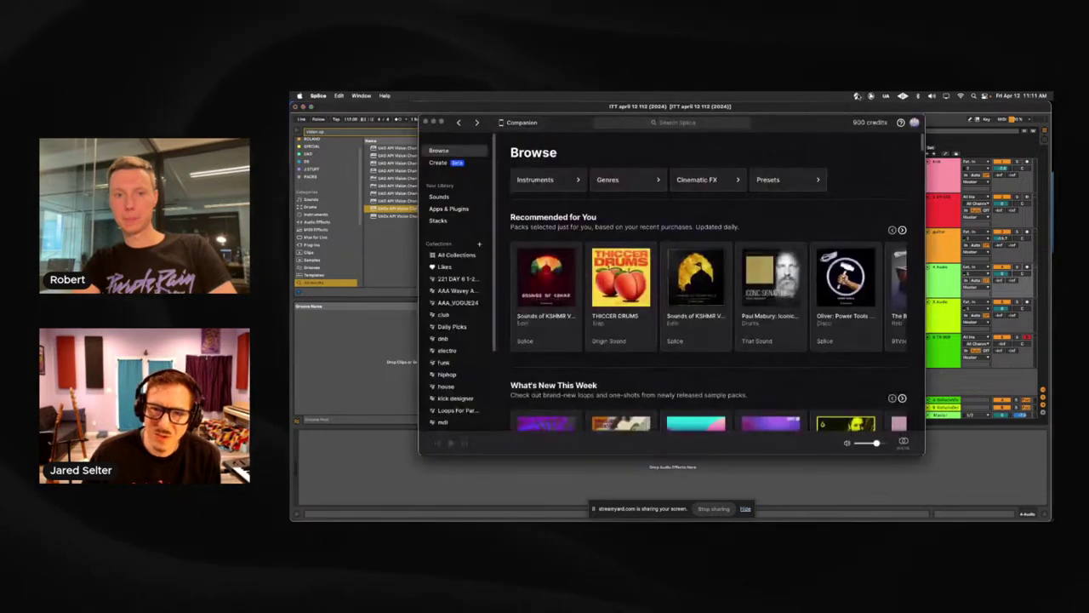
left_click_drag(766, 129, 789, 165)
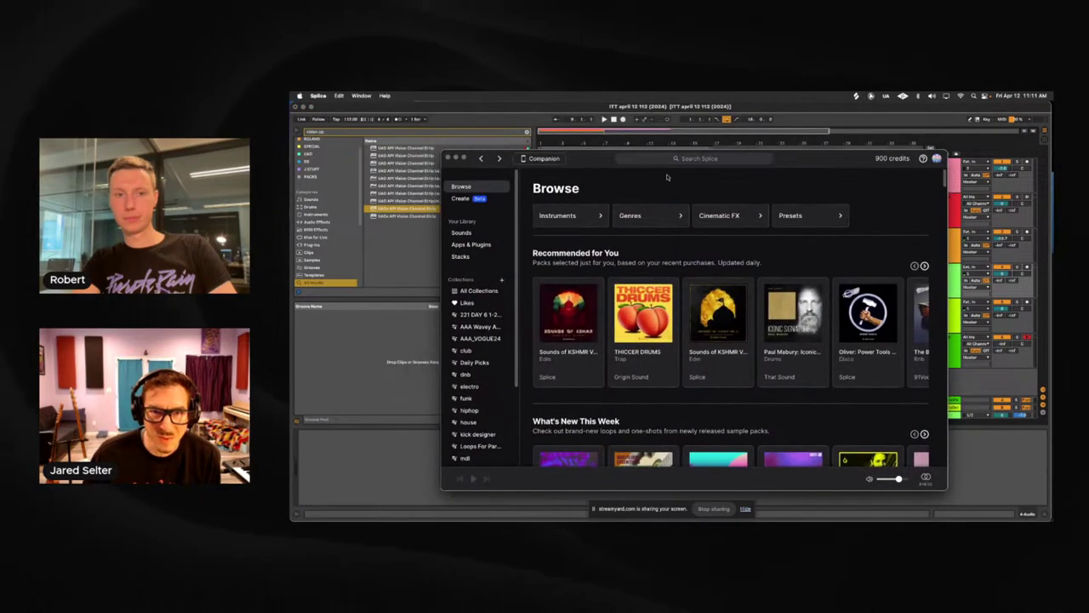
left_click(675, 159)
type("crash")
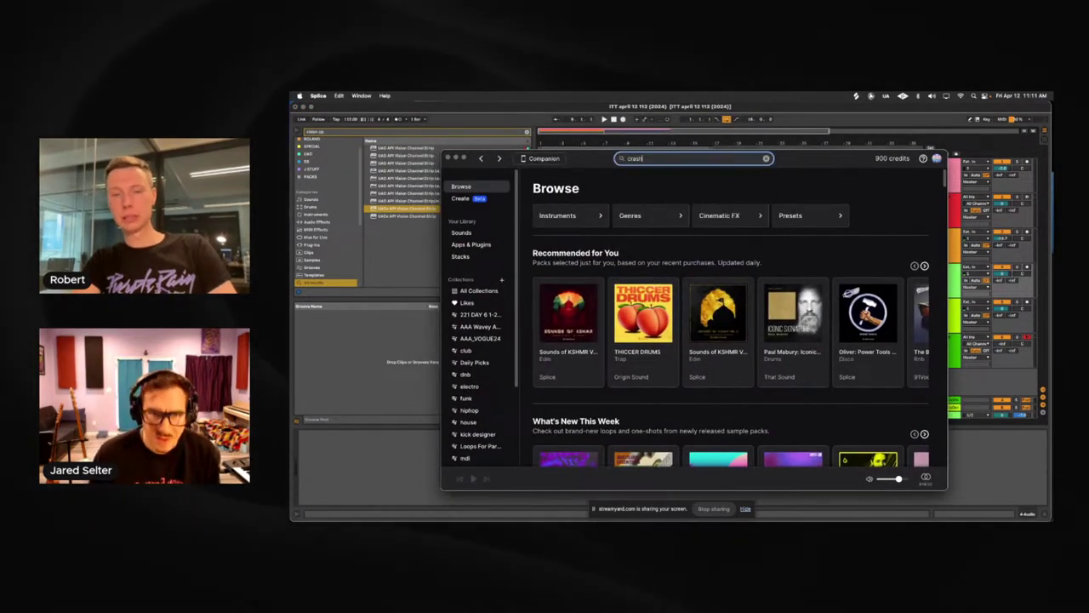
key("Return")
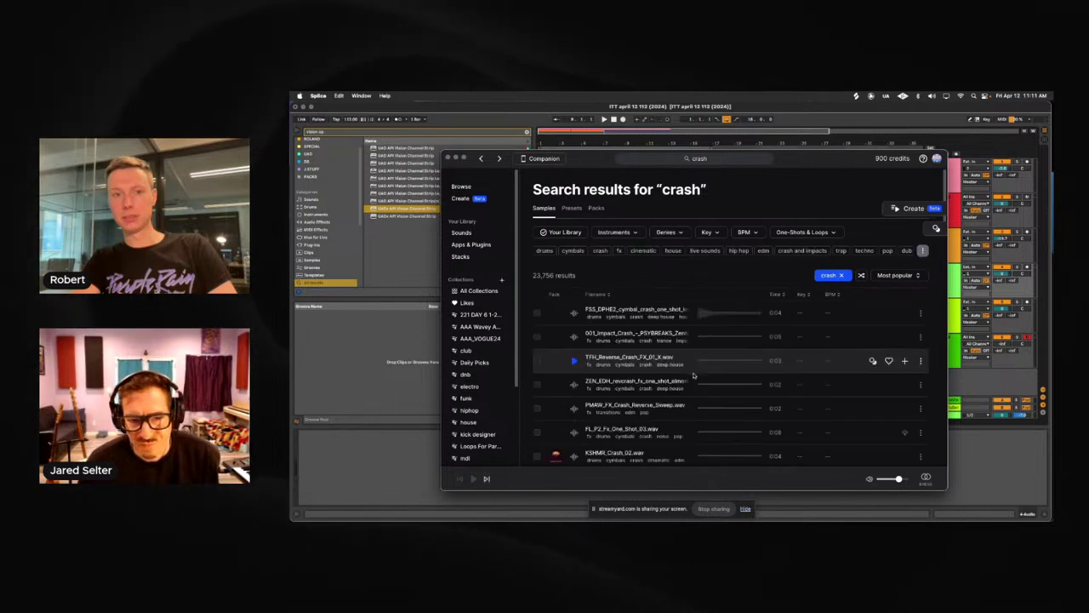
- Audition several crash samples in the results and add DBM_SDHHIII_CRASH_06.wav to the library
left_click(583, 363)
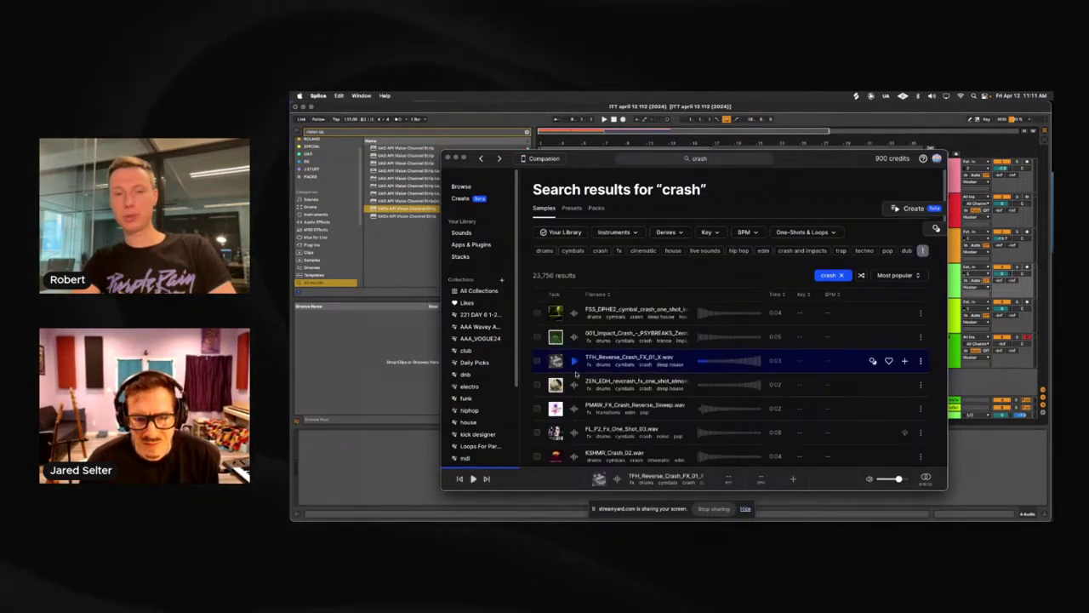
left_click(575, 408)
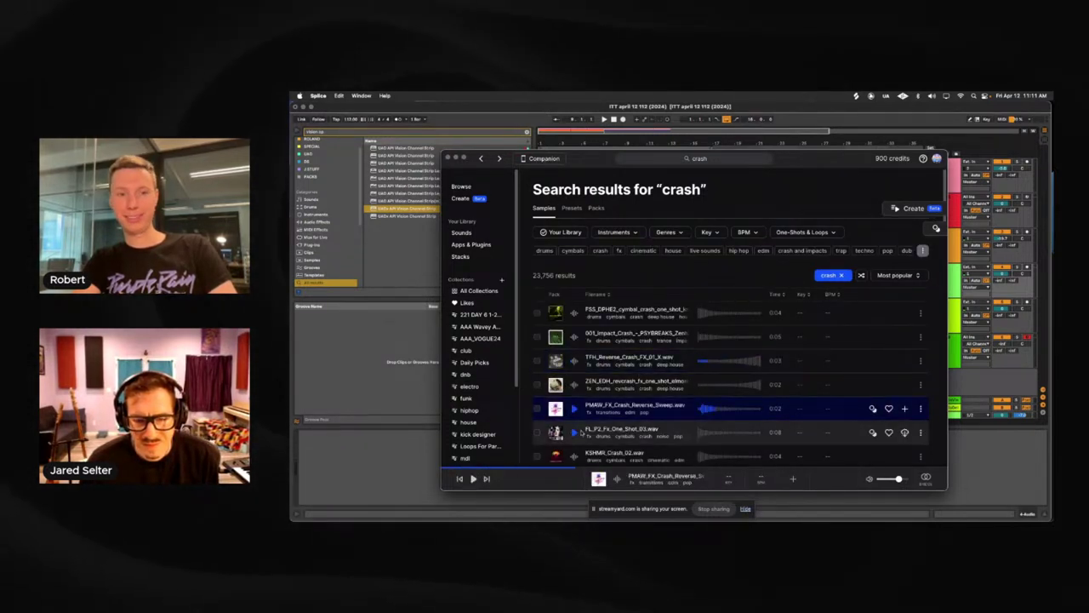
left_click(577, 432)
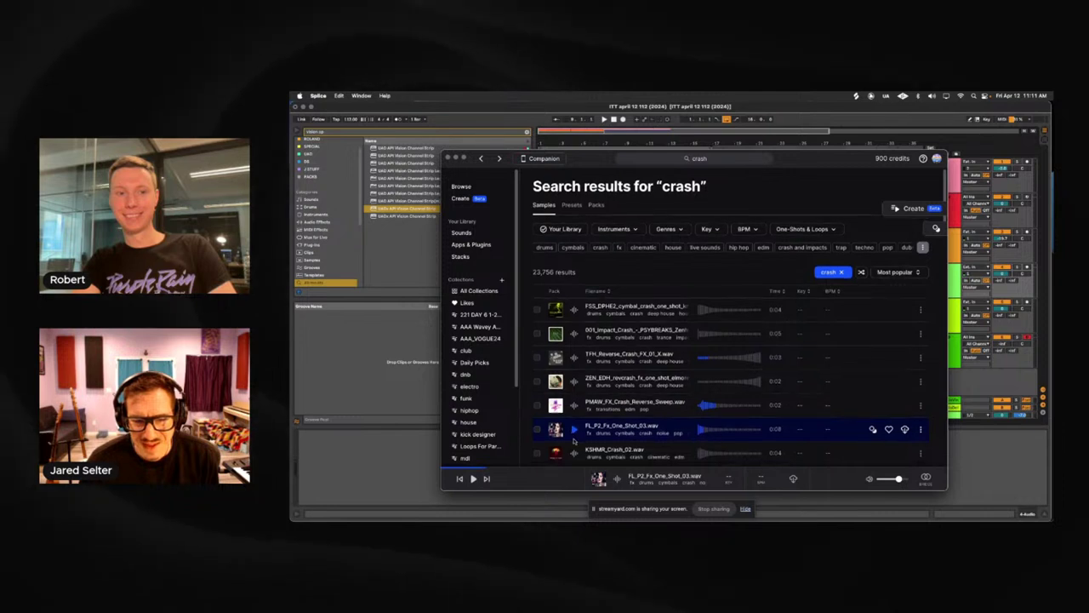
scroll(574, 417, "down", 2)
left_click(575, 392)
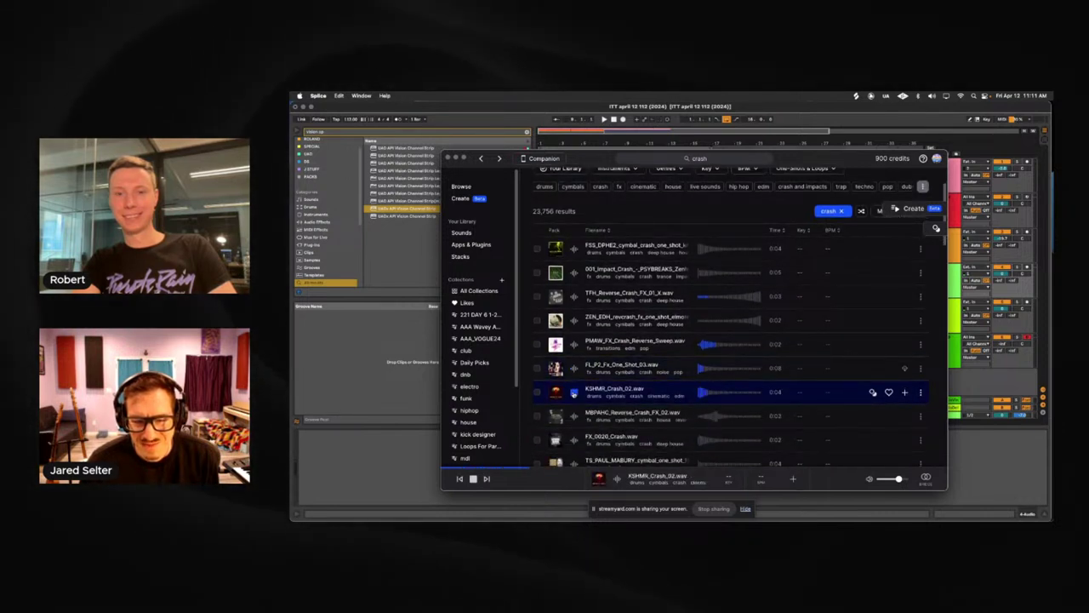
scroll(575, 439, "down", 5)
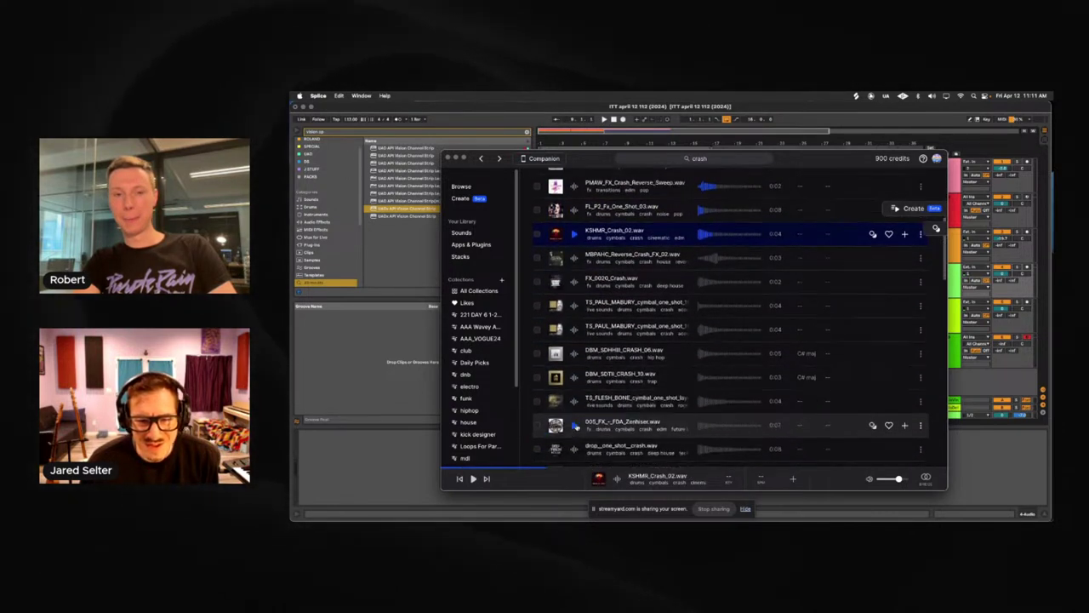
left_click(574, 353)
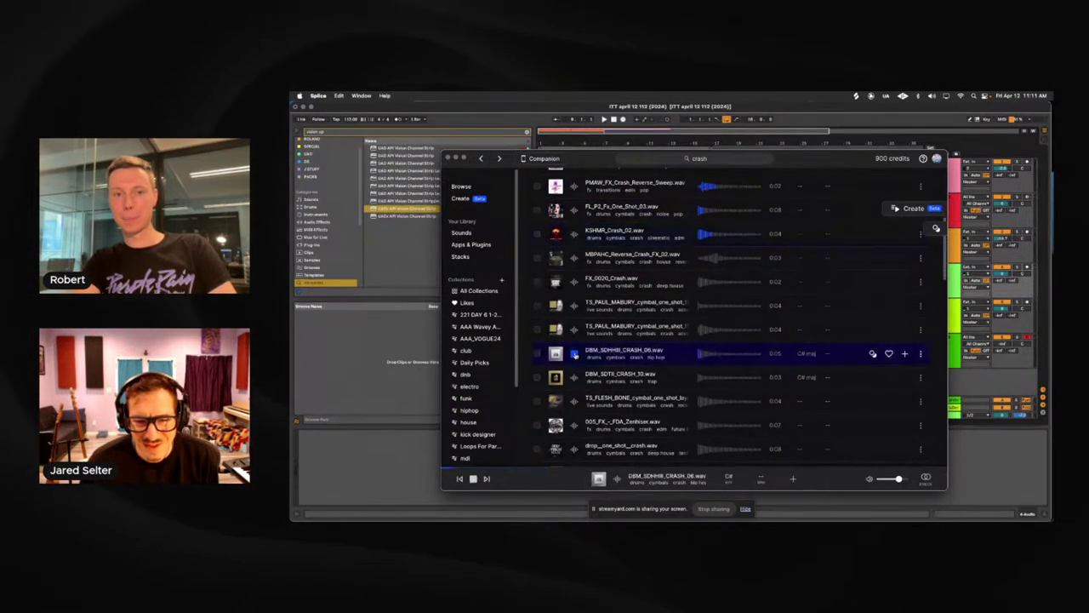
left_click(907, 353)
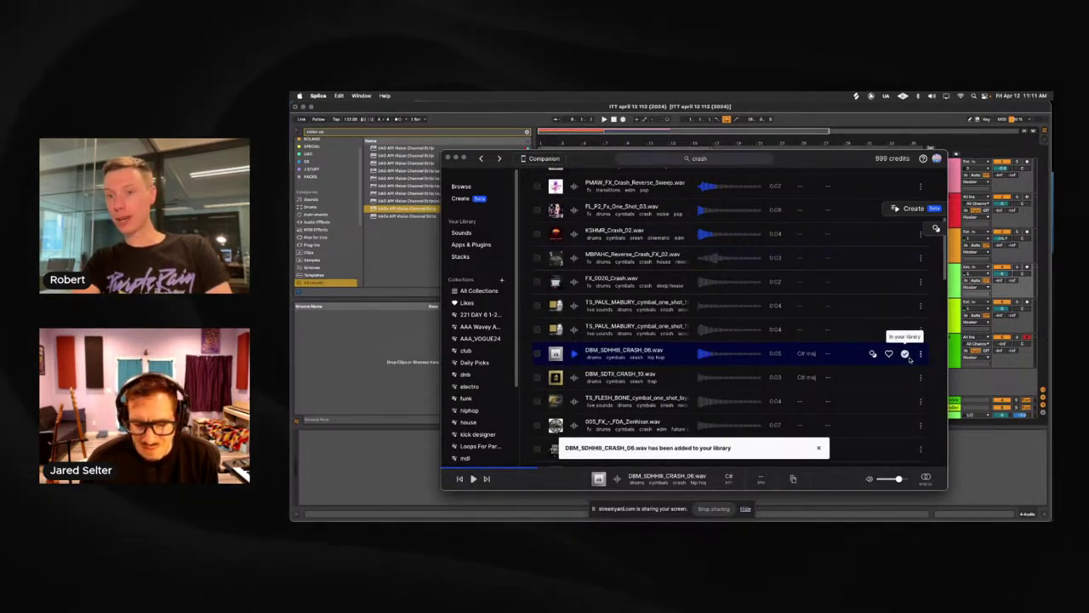
- Copy the added crash sample to the clipboard, switch back to Live and paste it at bar 9 on the new audio track
left_click(920, 353)
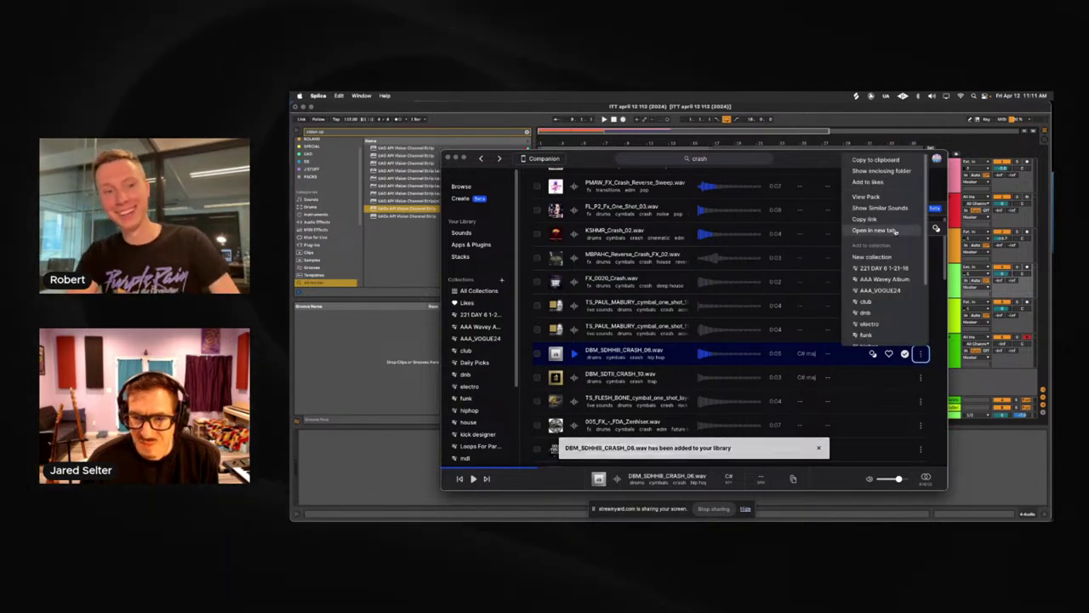
left_click(883, 160)
key("super+Tab")
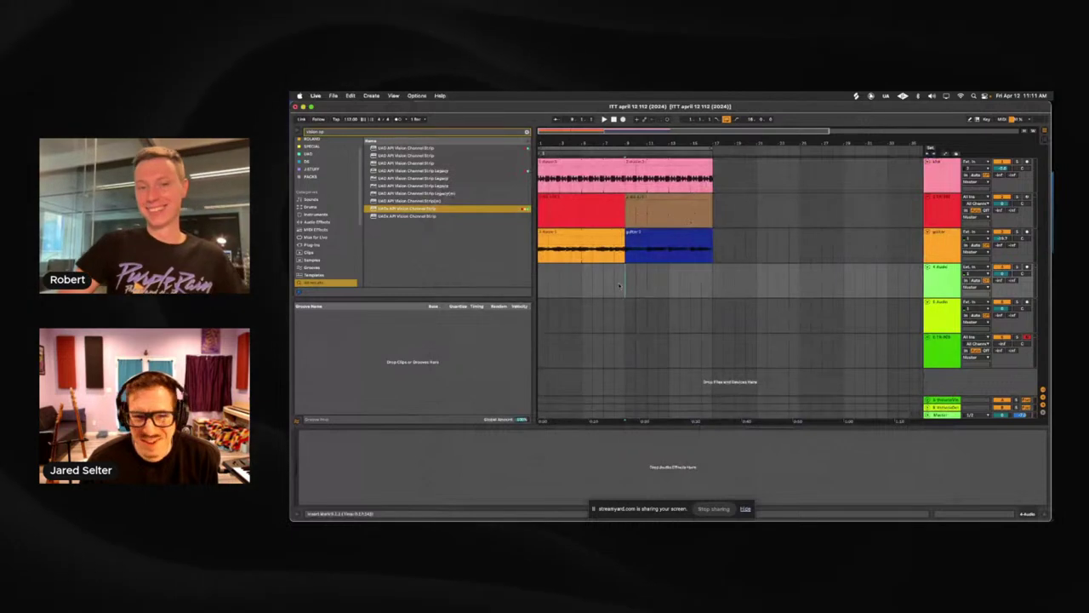
right_click(627, 282)
left_click(640, 284)
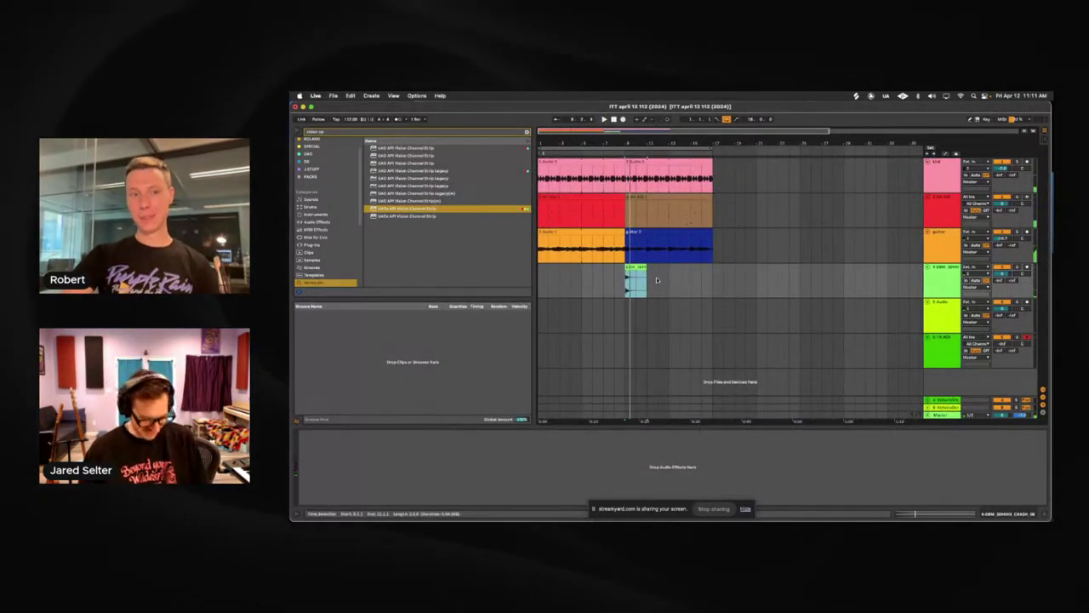
- Place a reversed copy of the crash clip directly before the bar 9 crash and lower the crash track's volume
left_click_drag(643, 280, 579, 279)
right_click(577, 270)
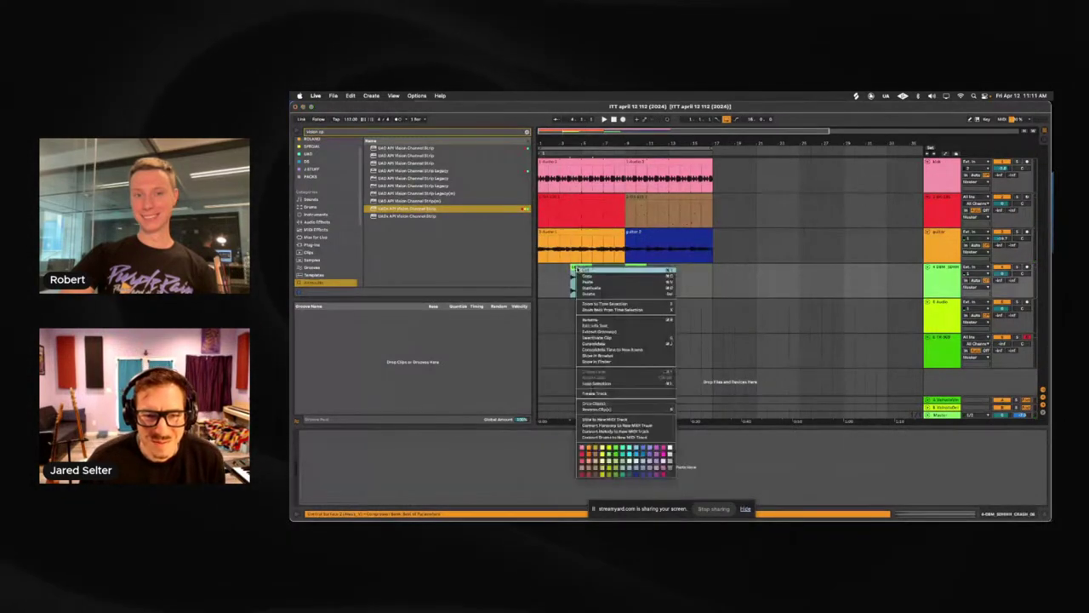
key("Escape")
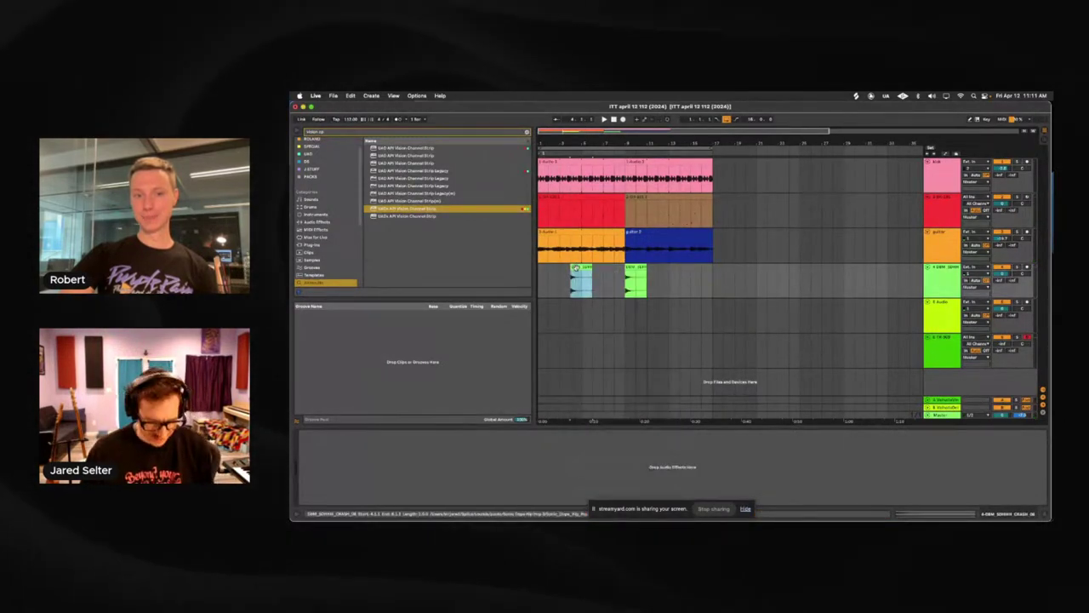
left_click(604, 275)
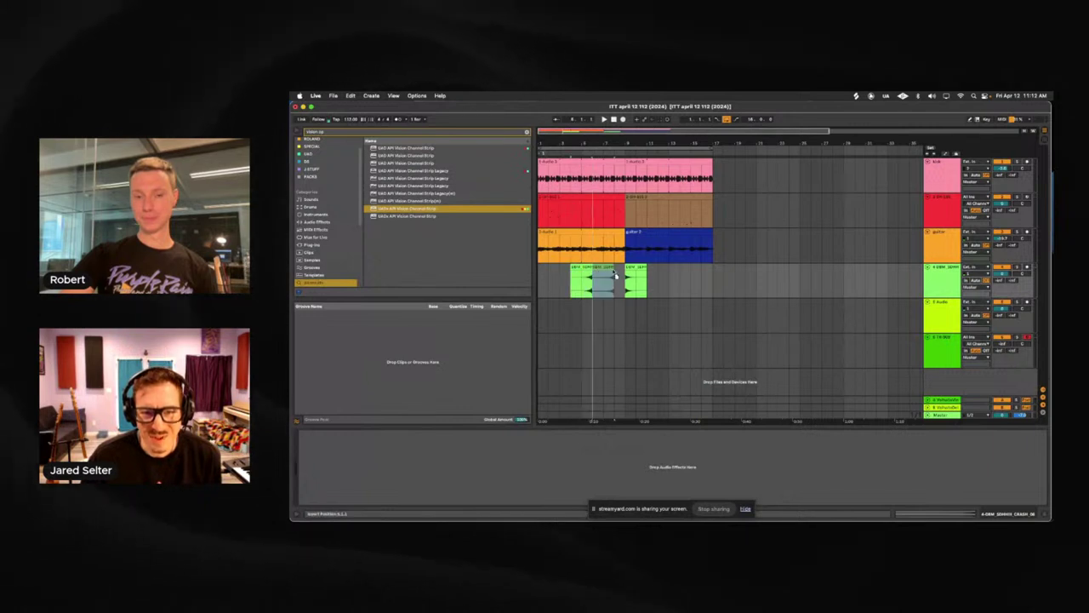
left_click(613, 278)
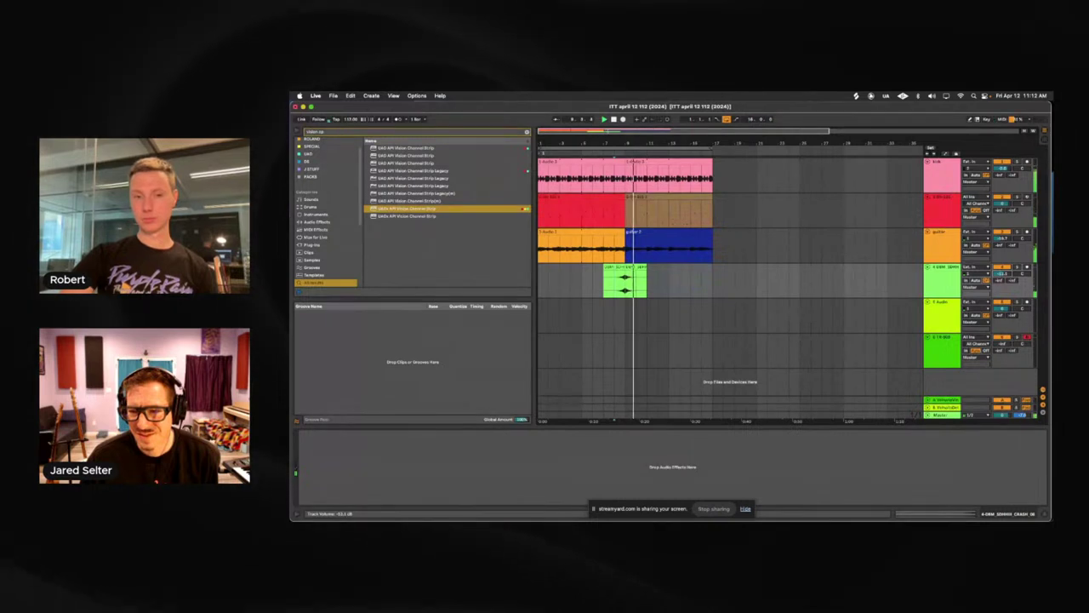
key("space")
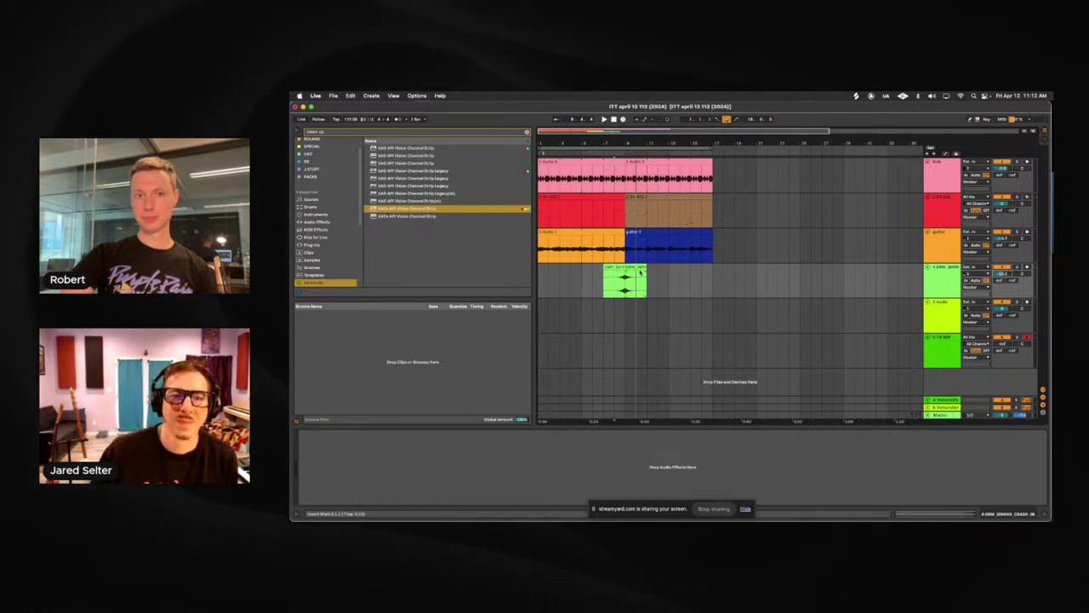
- Place a copy of the forward crash clip at bar 1 and play the arrangement from there
left_click(545, 276)
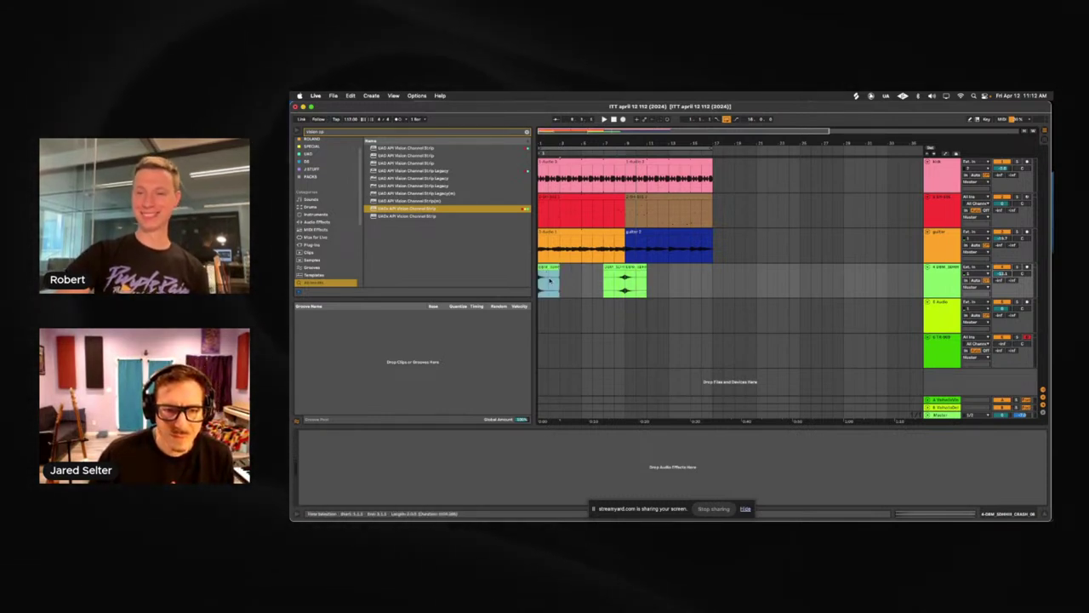
key("space")
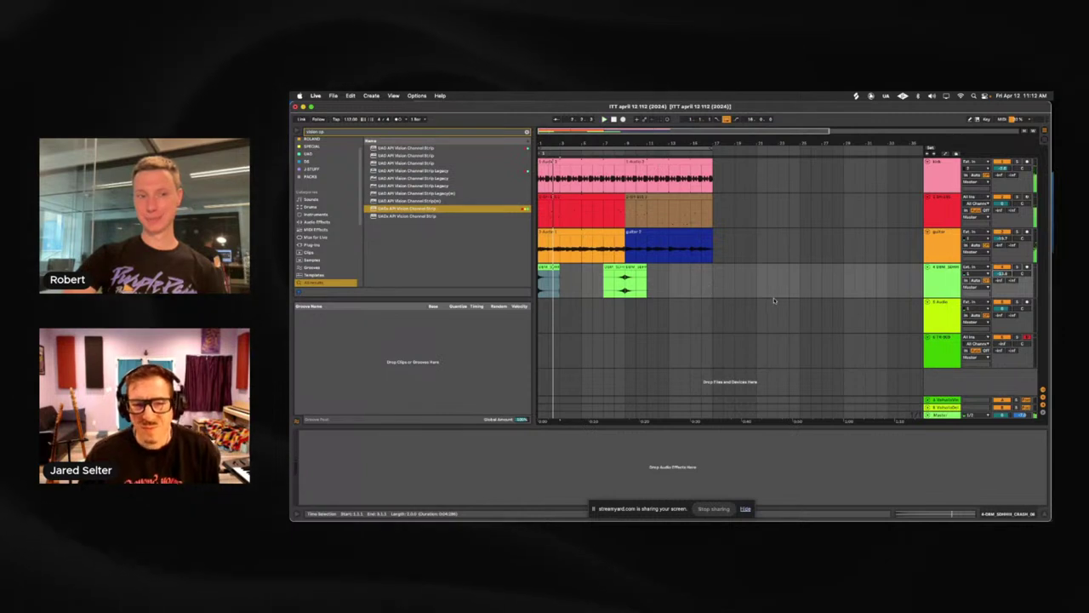
left_click(936, 281)
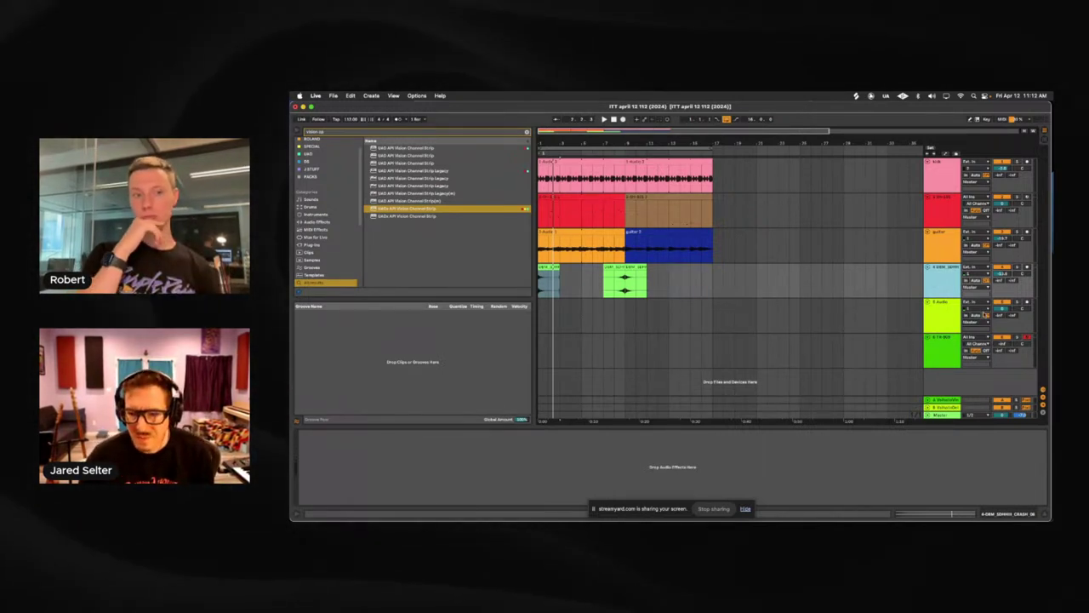
- Insert a new MIDI track below the last track, load the Arcade instrument on it and open the plug-in window
right_click(937, 380)
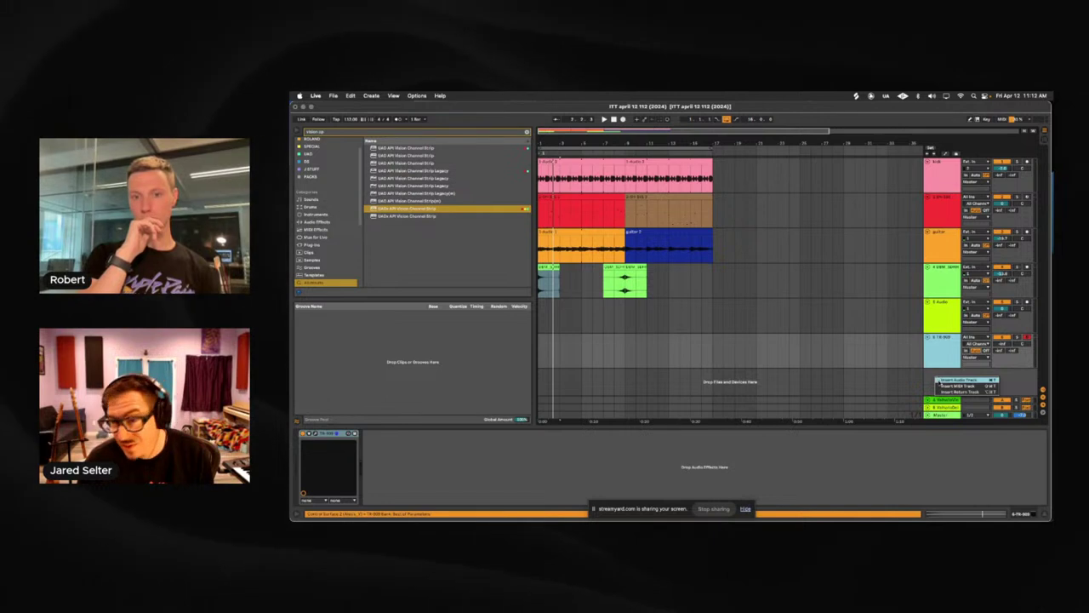
left_click(941, 386)
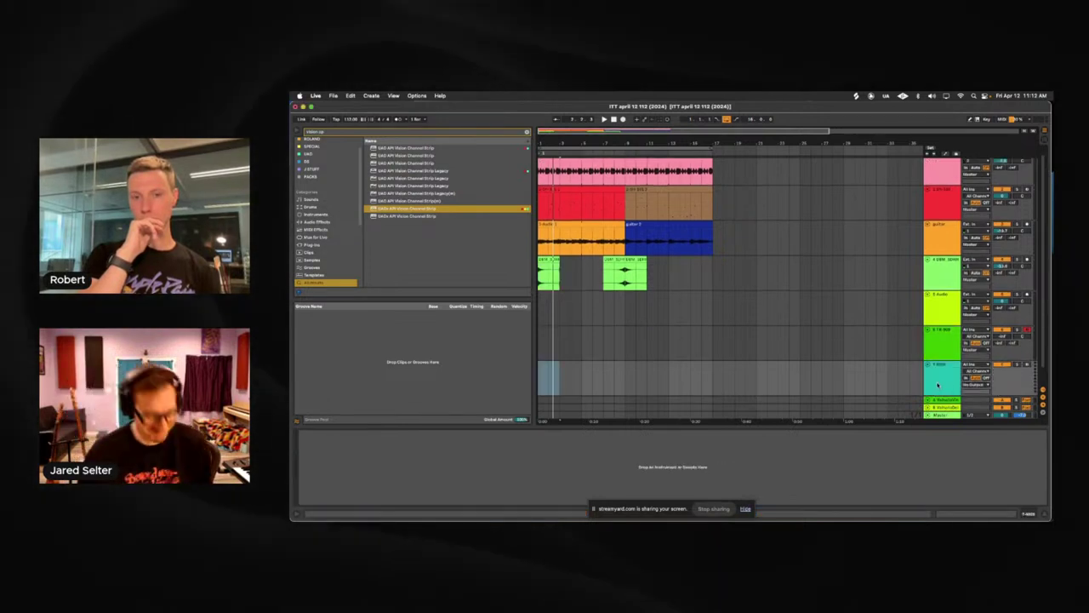
key("super+f")
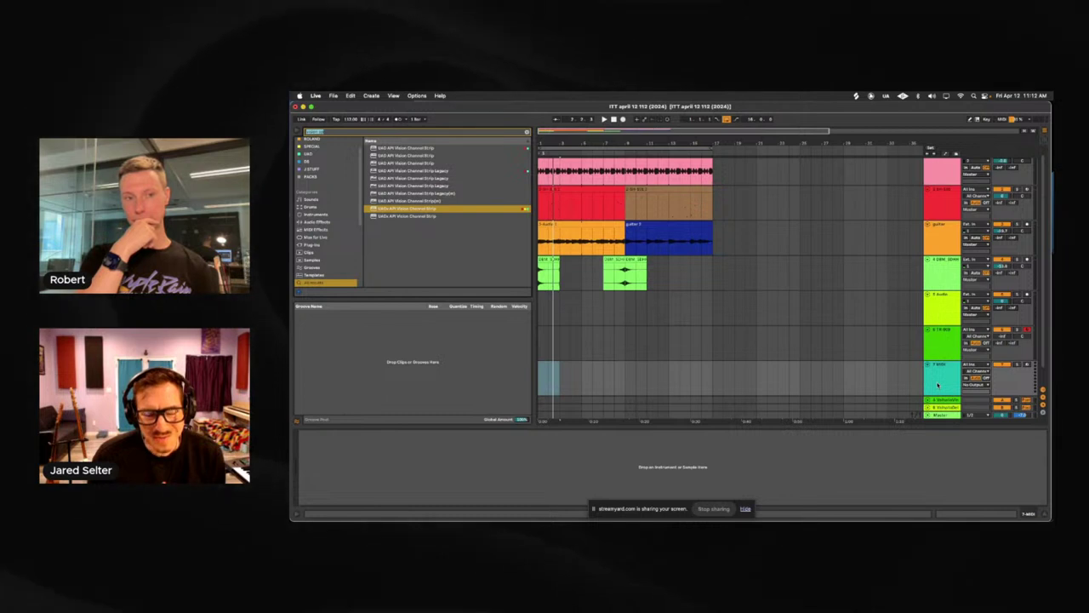
type("arcade")
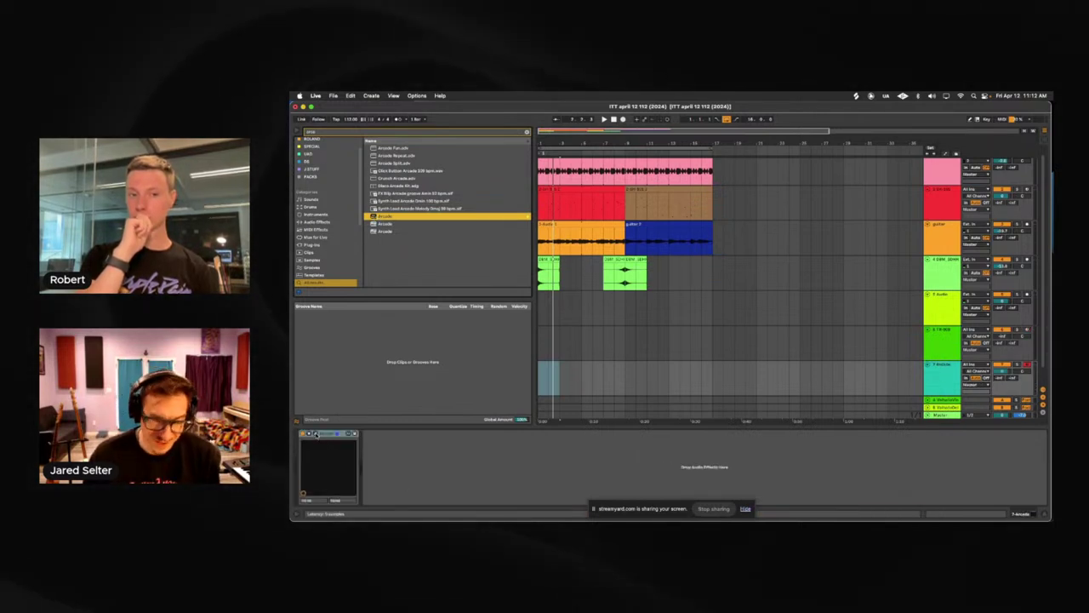
left_click(351, 433)
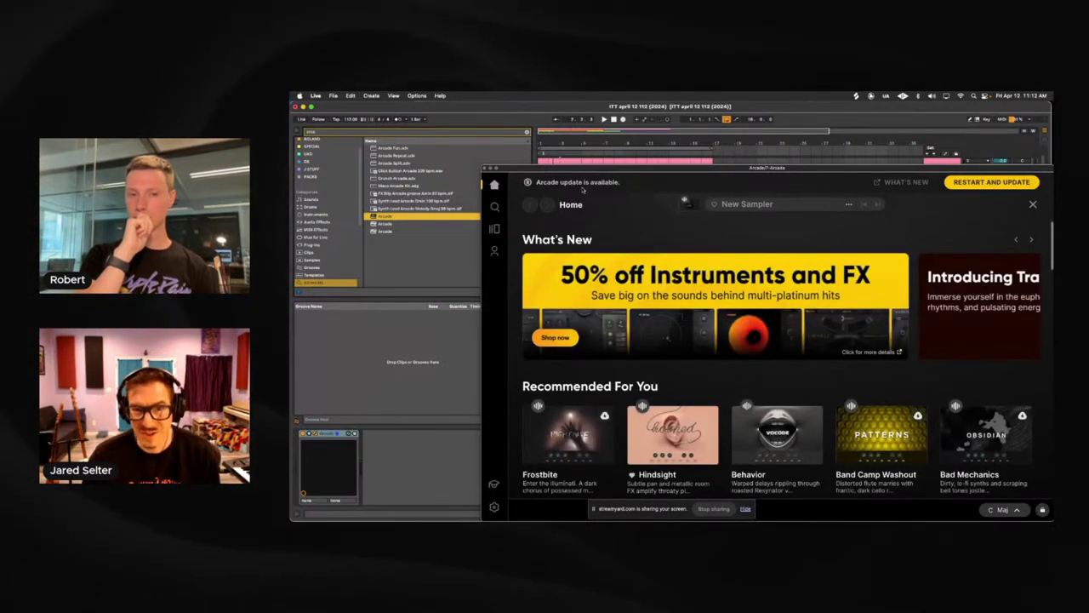
left_click_drag(686, 201, 572, 158)
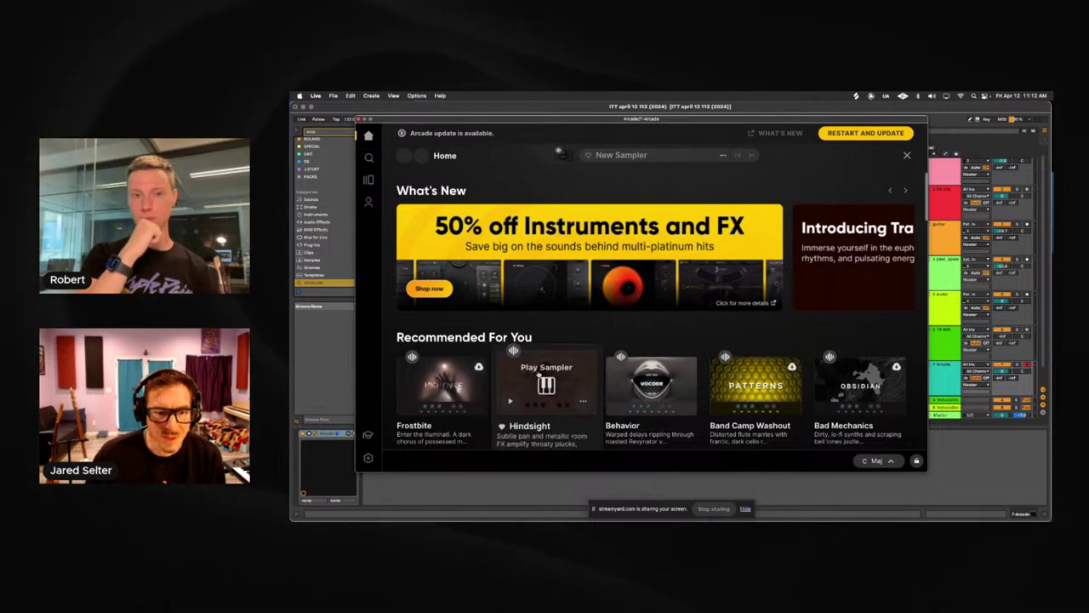
- Browse Arcade's lines and open the Hooked vocal line to view its samplers
scroll(545, 383, "down", 3)
scroll(540, 375, "up", 1)
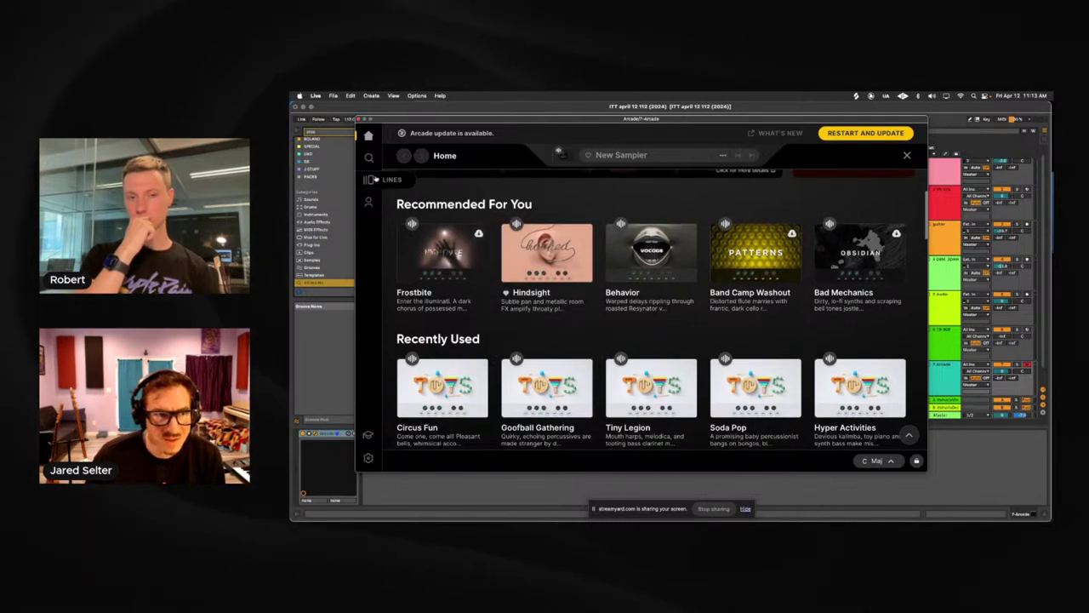
left_click(368, 180)
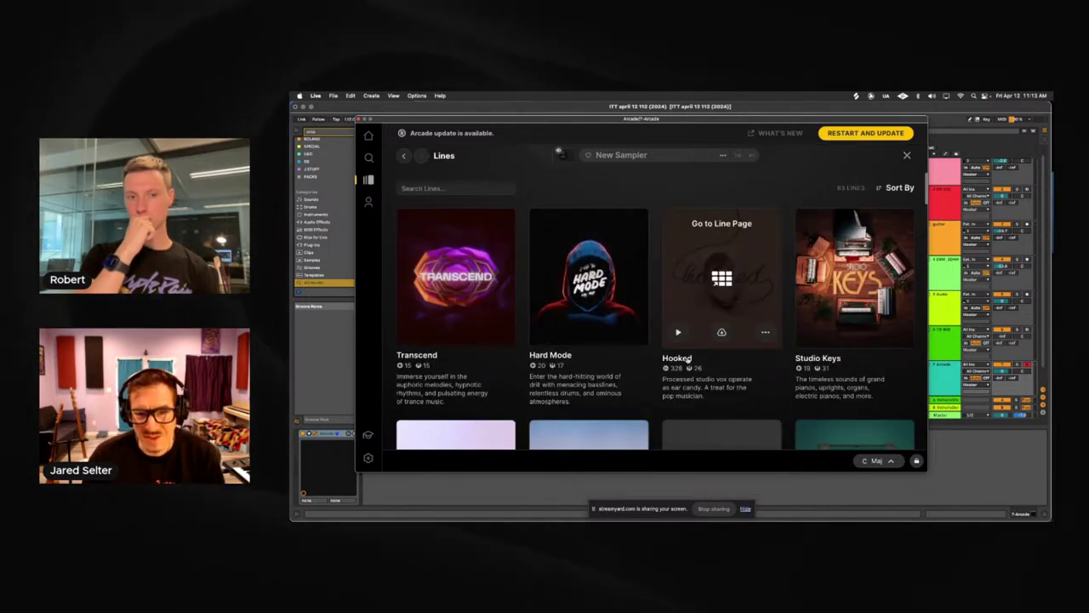
left_click(688, 359)
scroll(692, 358, "down", 3)
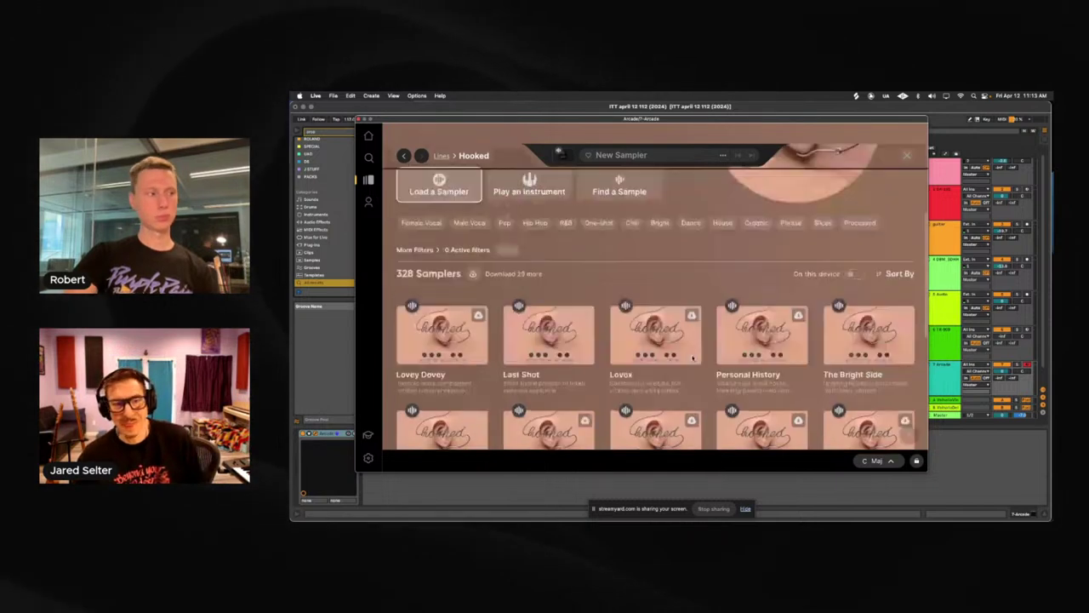
- Download the Night Chill sampler from the Hooked line and load it in Arcade
scroll(692, 358, "down", 2)
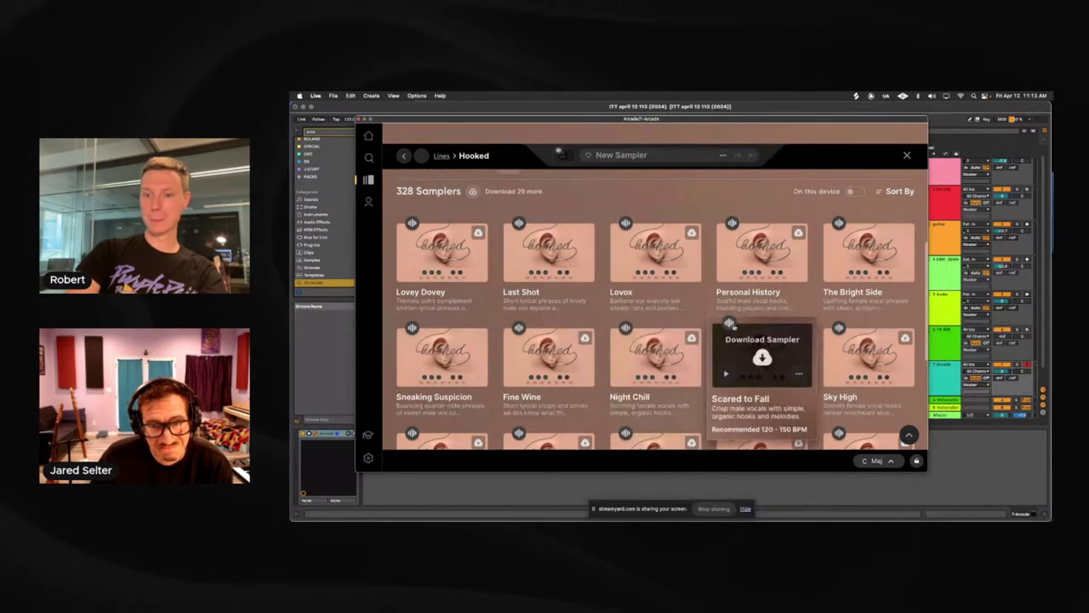
scroll(715, 187, "down", 2)
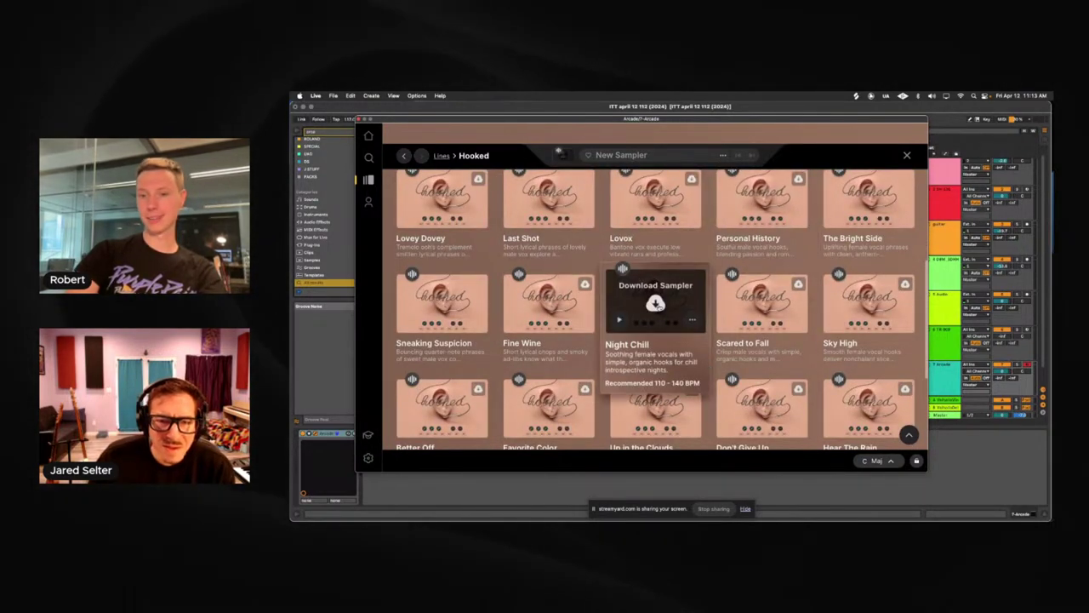
left_click(655, 304)
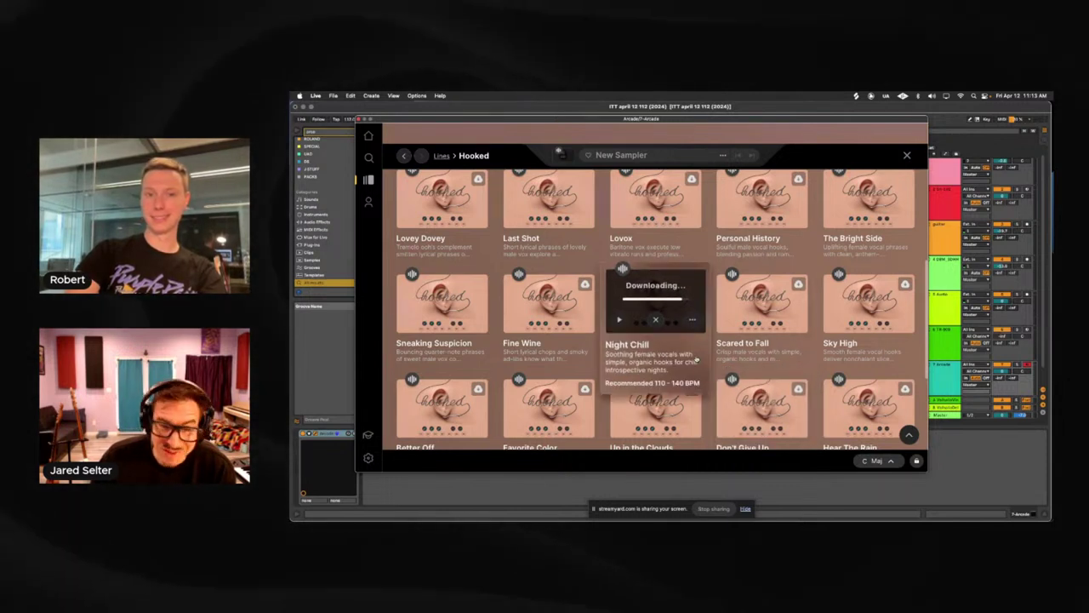
left_click(655, 304)
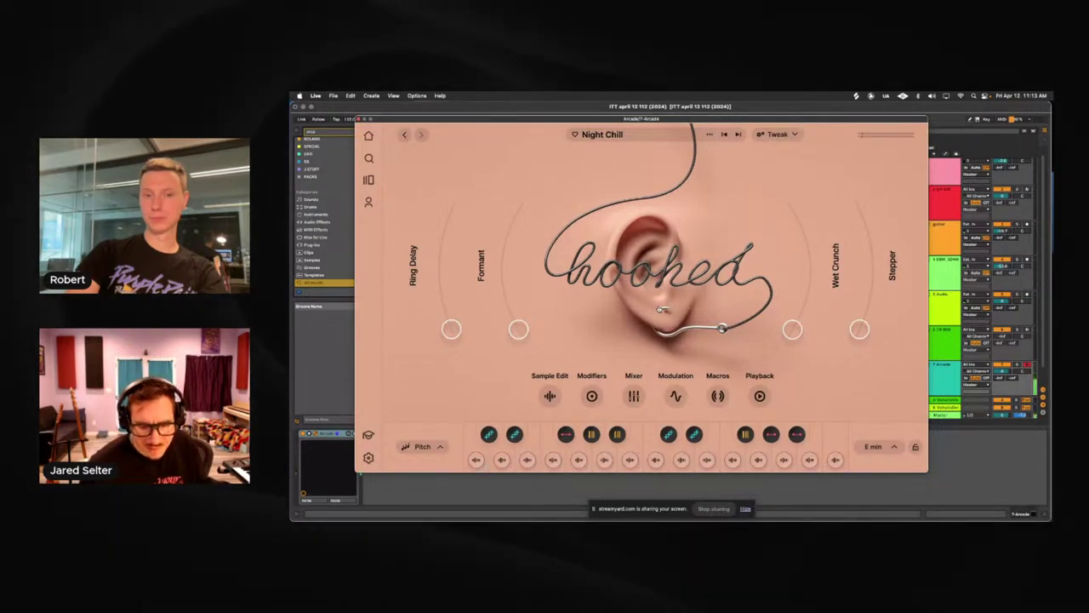
- Set Arcade's session key to B♭ Maj and lock it
left_click(889, 447)
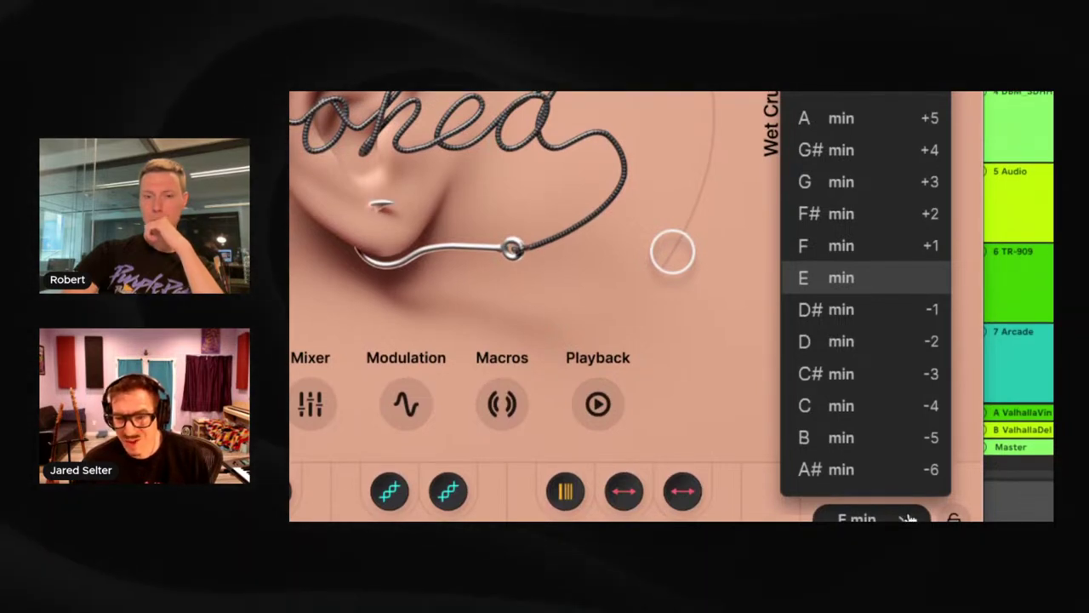
left_click(909, 519)
left_click(909, 519)
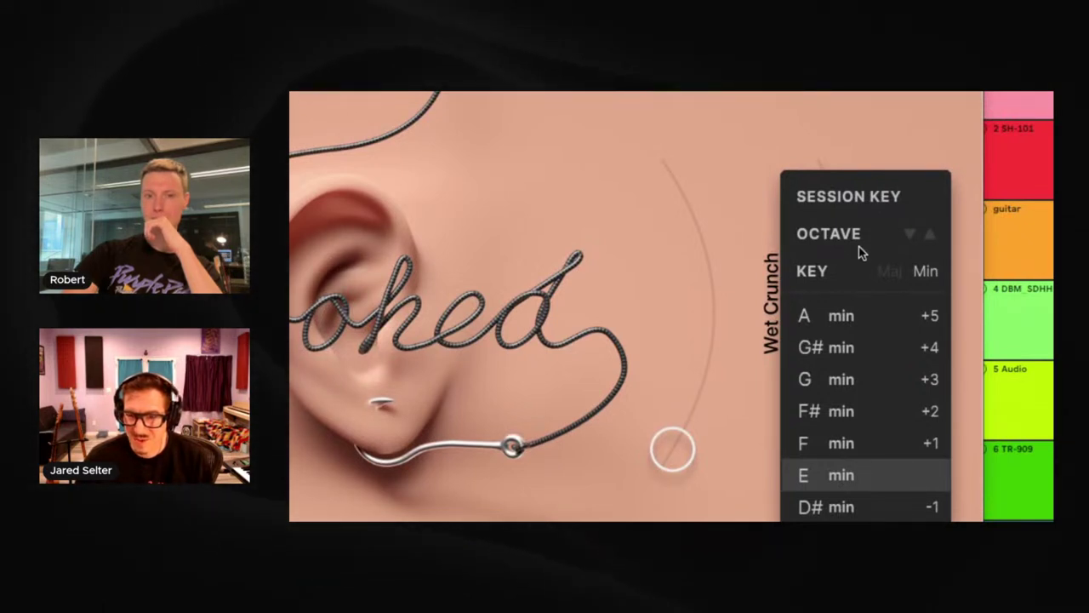
left_click(891, 272)
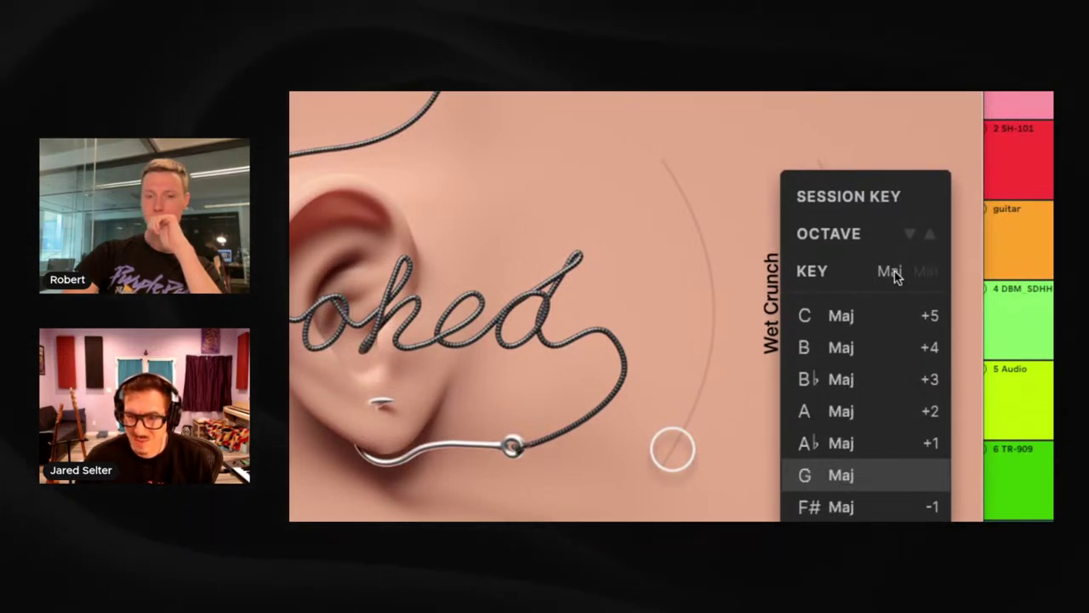
left_click(843, 381)
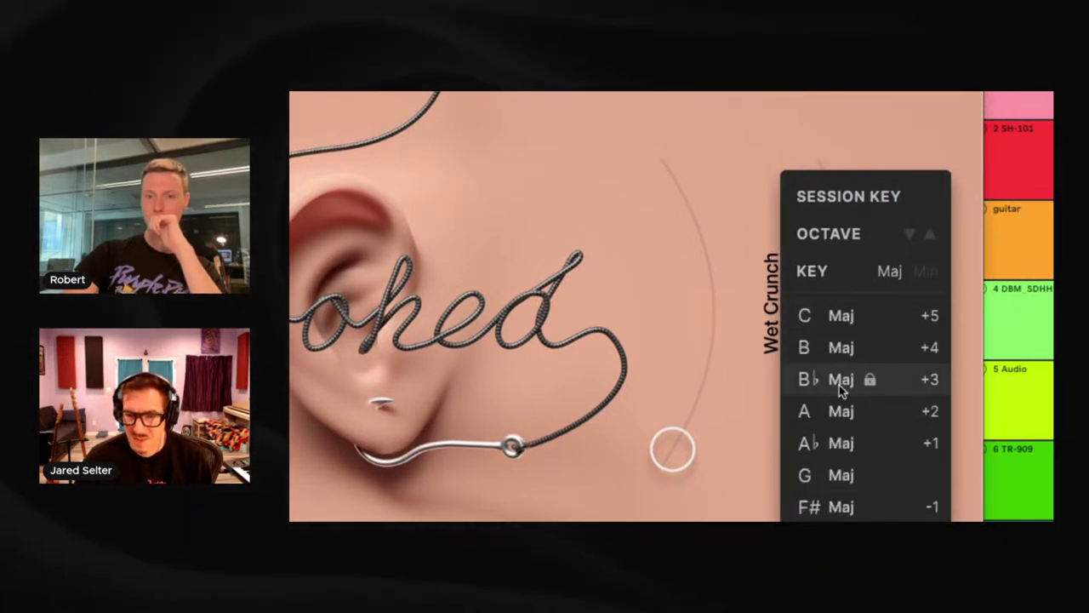
left_click(905, 388)
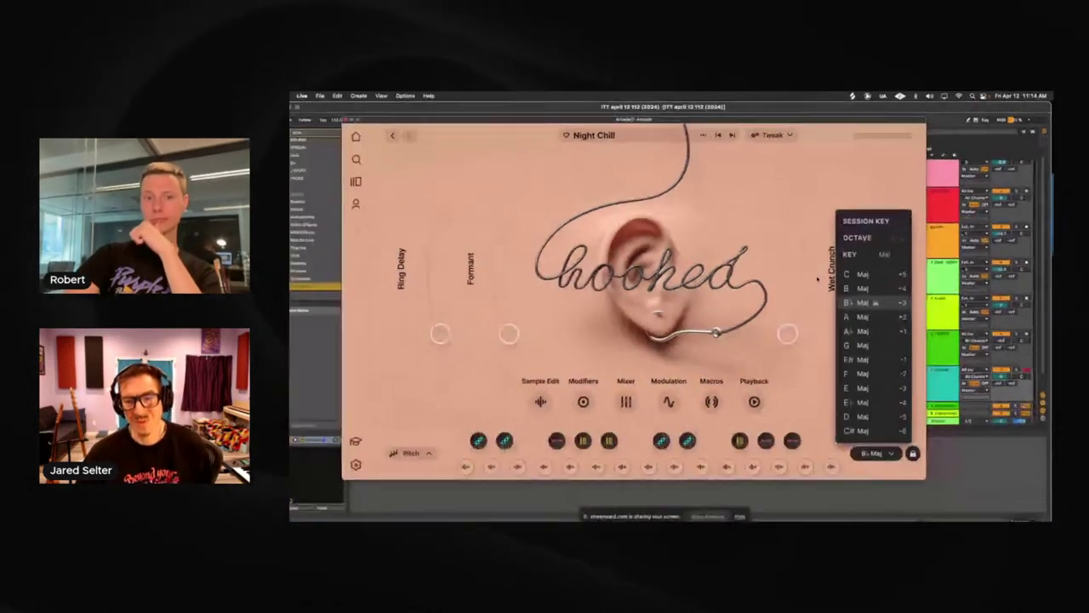
left_click(805, 79)
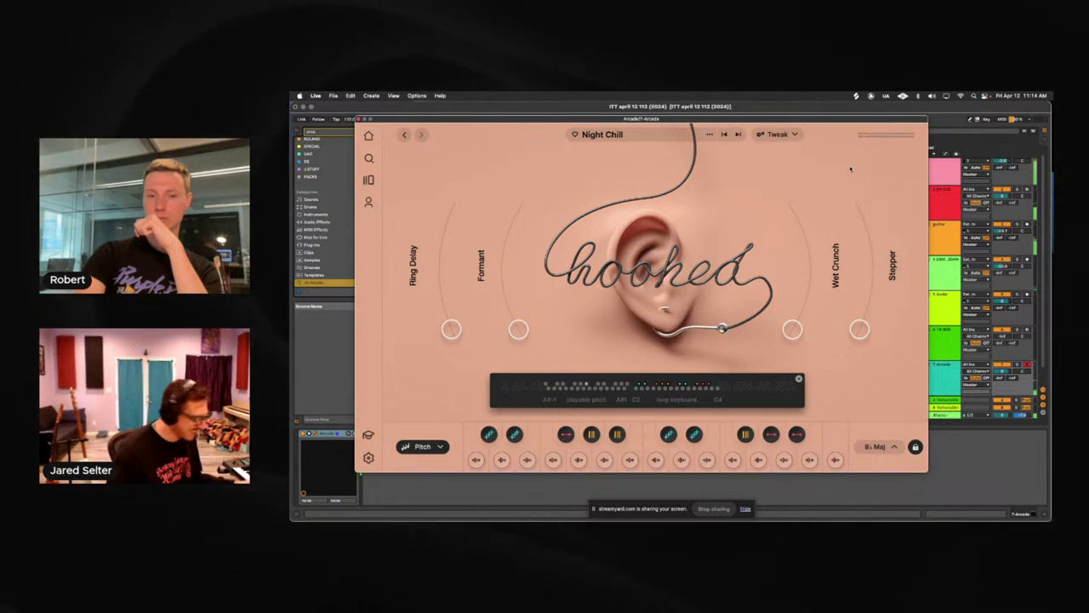
- Close the Arcade window and record a MIDI take on the Arcade track over the playing arrangement, stopping just past bar 9
left_click_drag(374, 119, 904, 411)
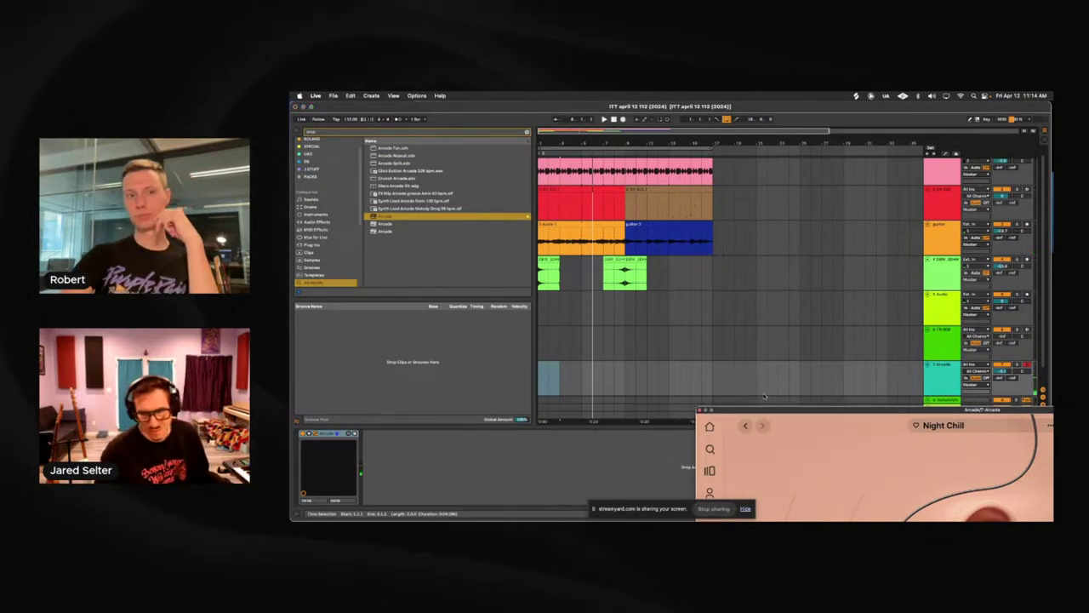
left_click_drag(738, 412, 413, 117)
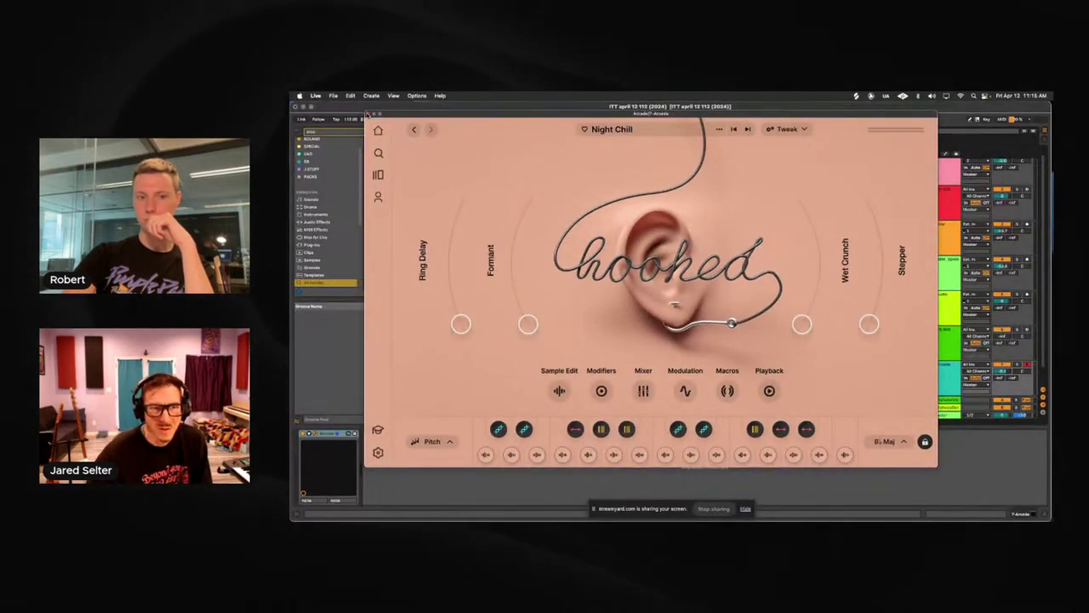
left_click(368, 113)
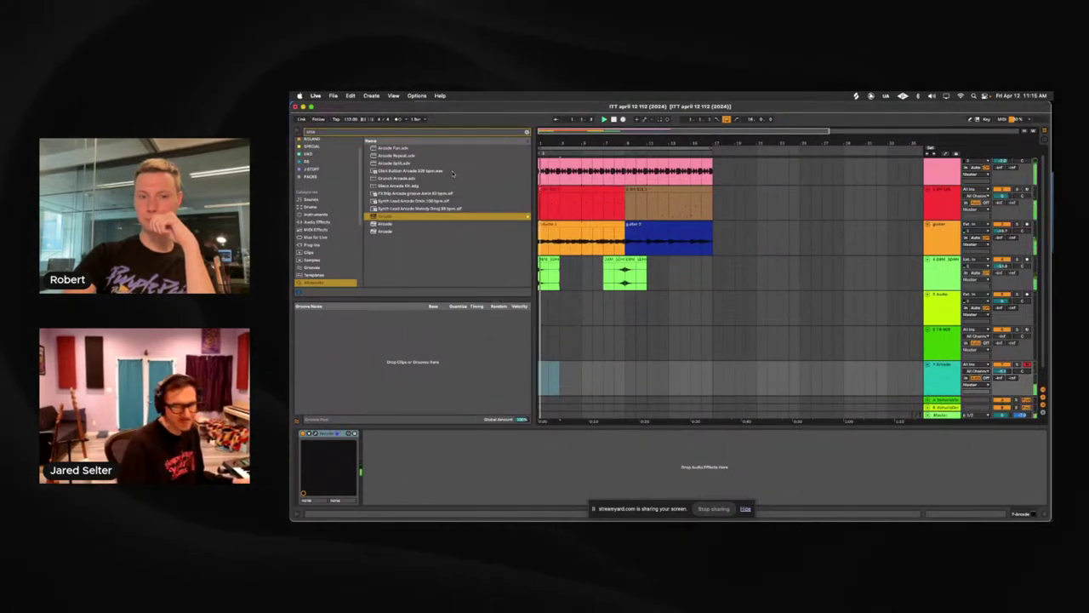
key("space")
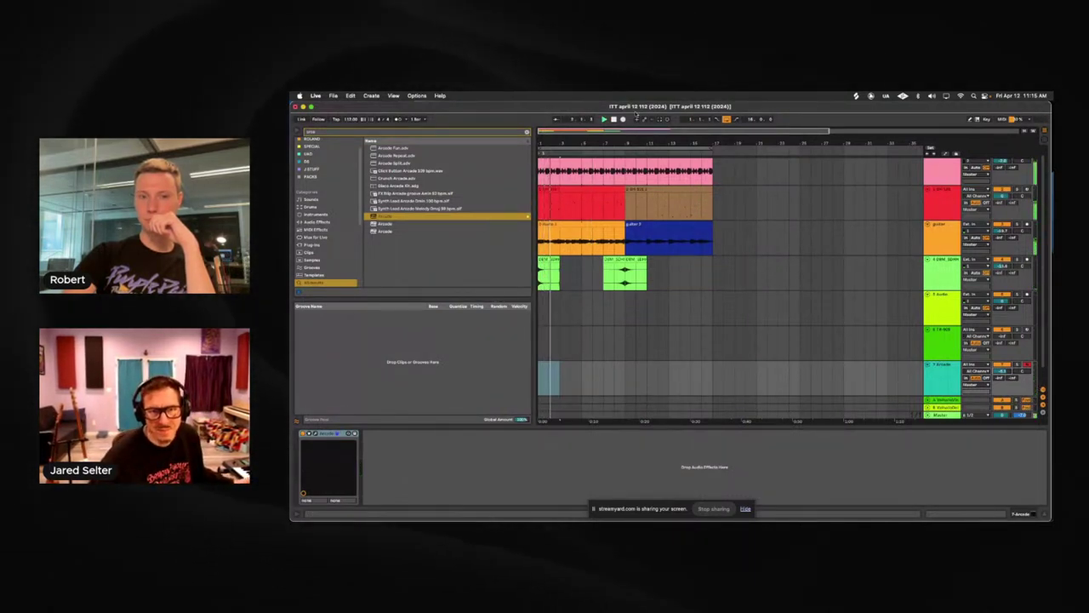
left_click(622, 120)
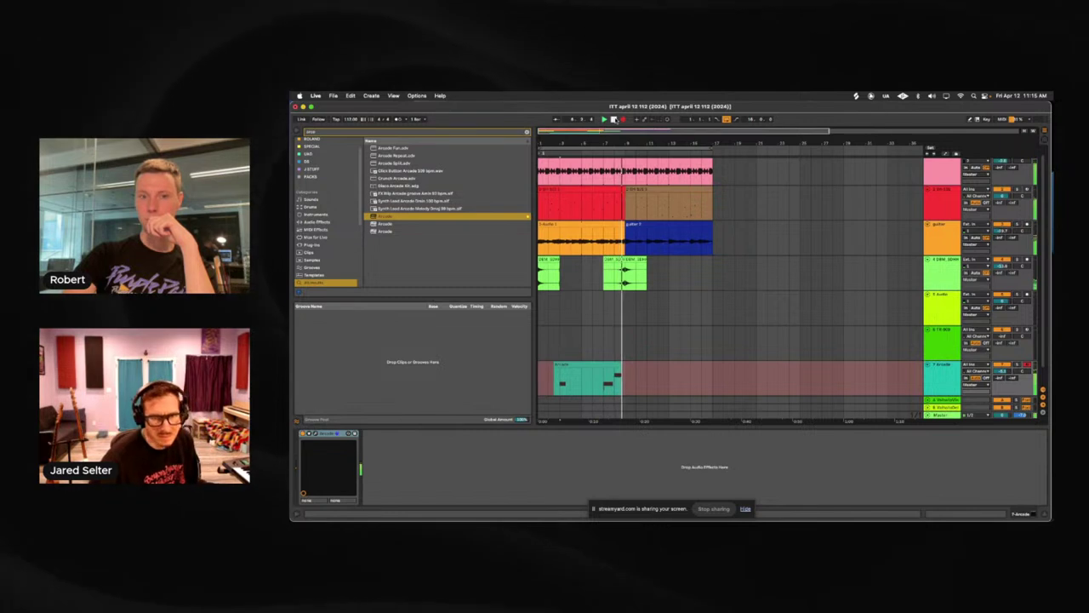
left_click(614, 120)
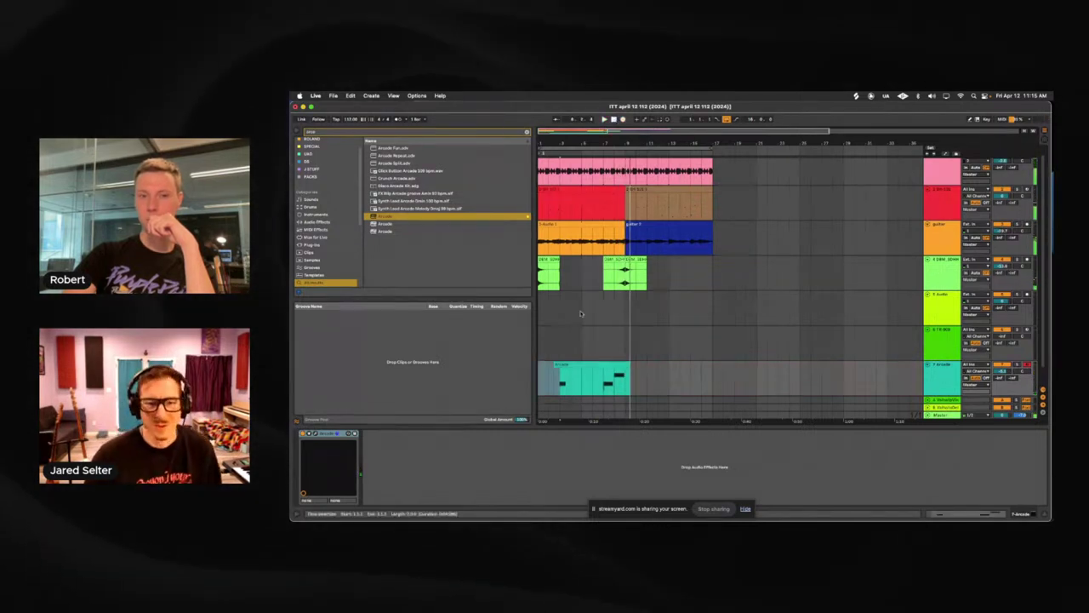
- Delete the short stray lowest note from the recorded Arcade clip and extend the clip's start back to bar 1
left_click(598, 370)
double_click(597, 368)
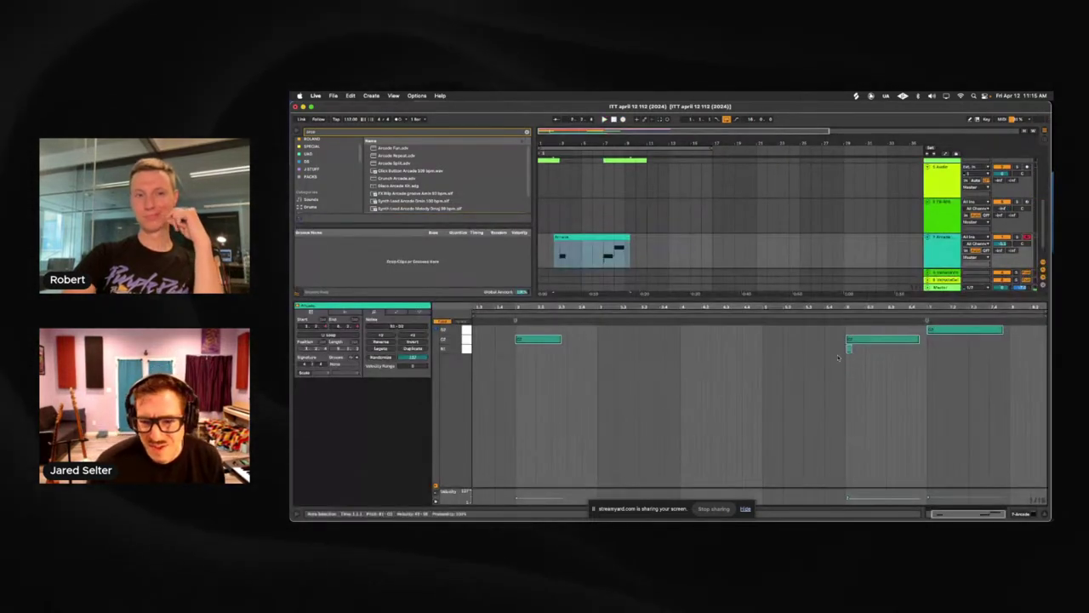
key("super+a")
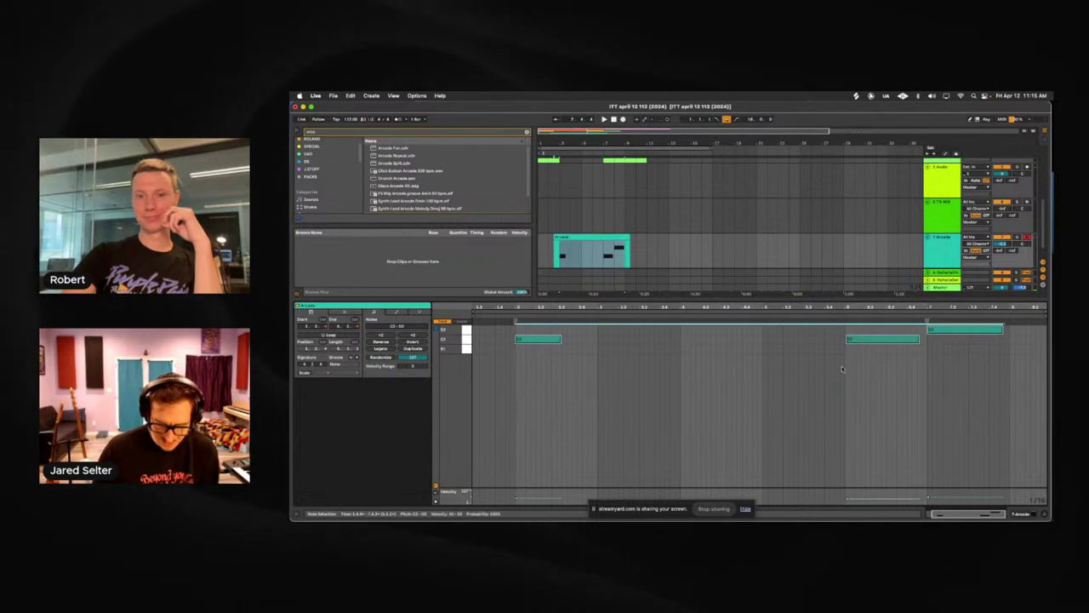
key("super+alt+l")
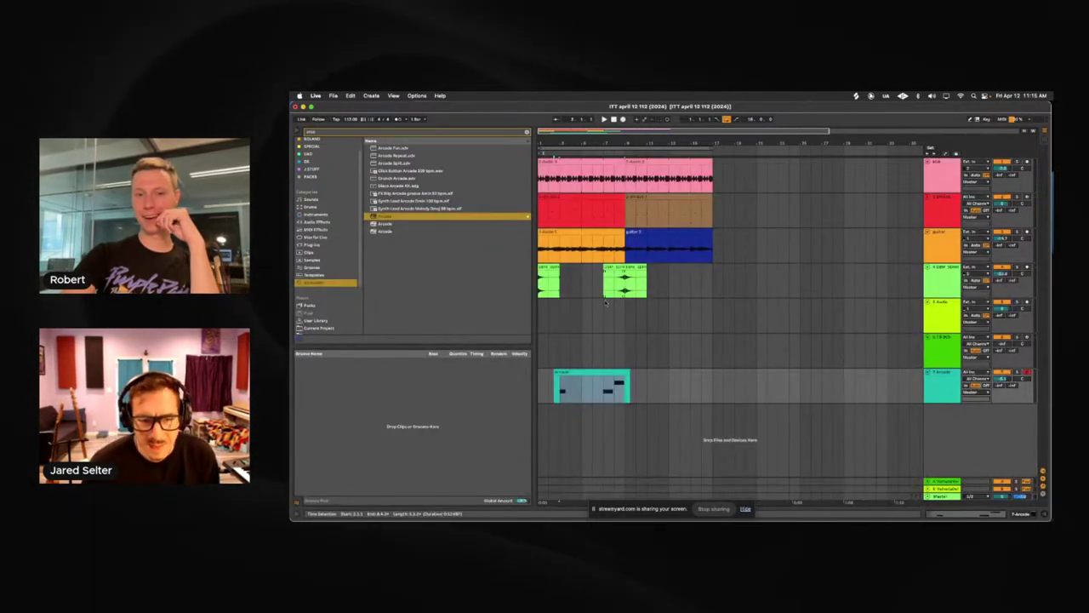
left_click(591, 379)
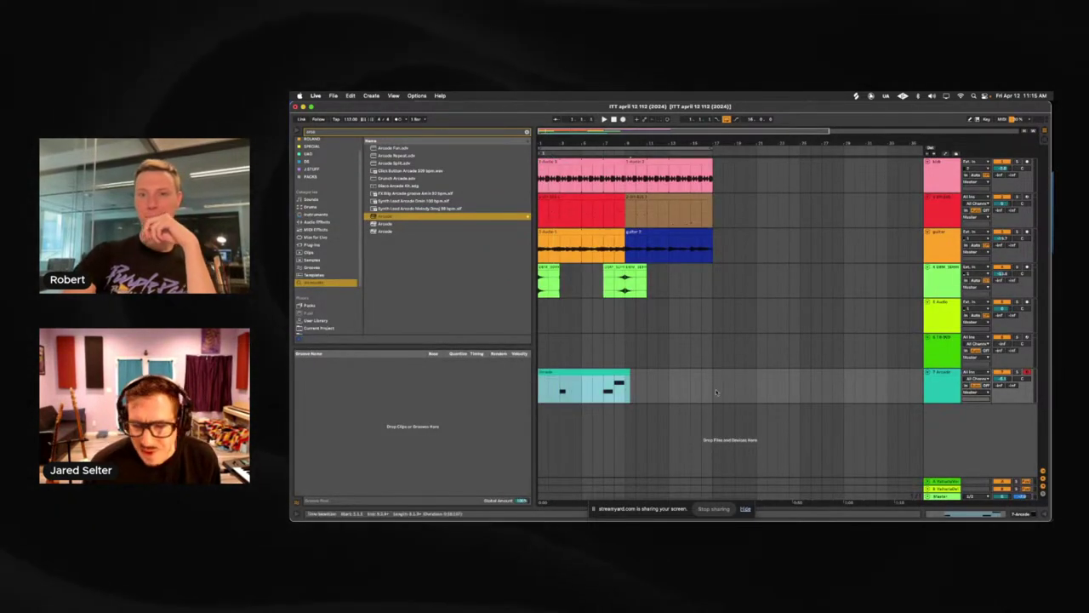
left_click(560, 394)
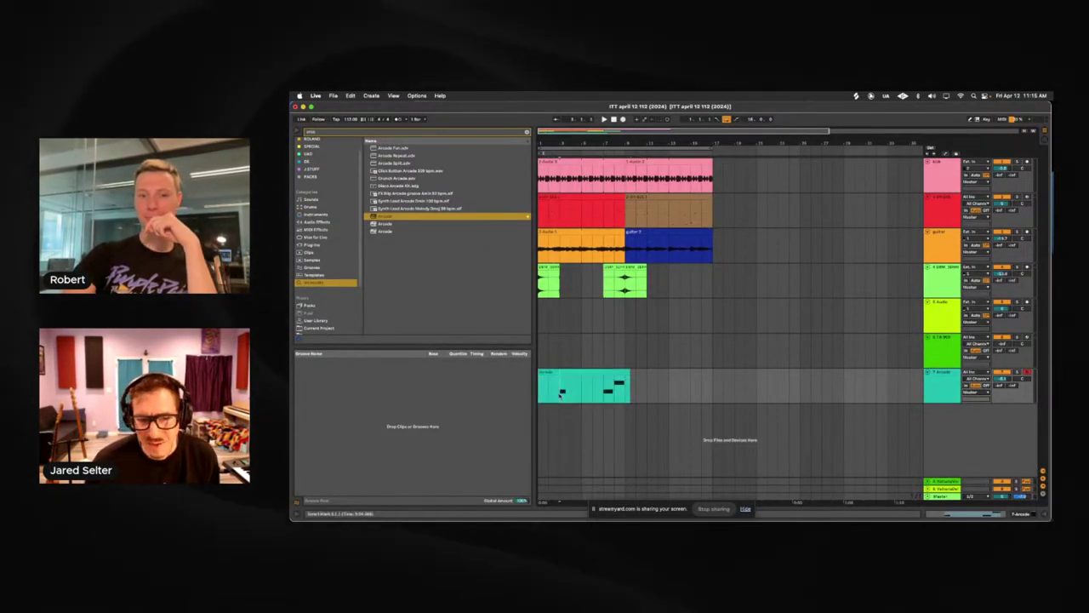
- Search the browser for "vision ch" and load the UAD API Vision Channel Strip on the Arcade track
double_click(953, 386)
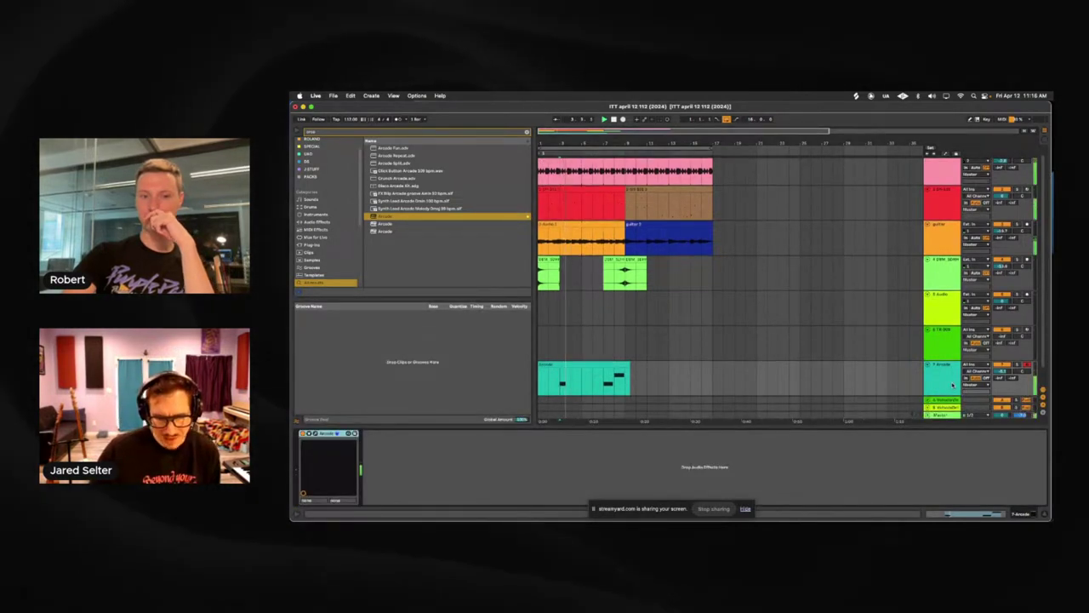
key("super+f")
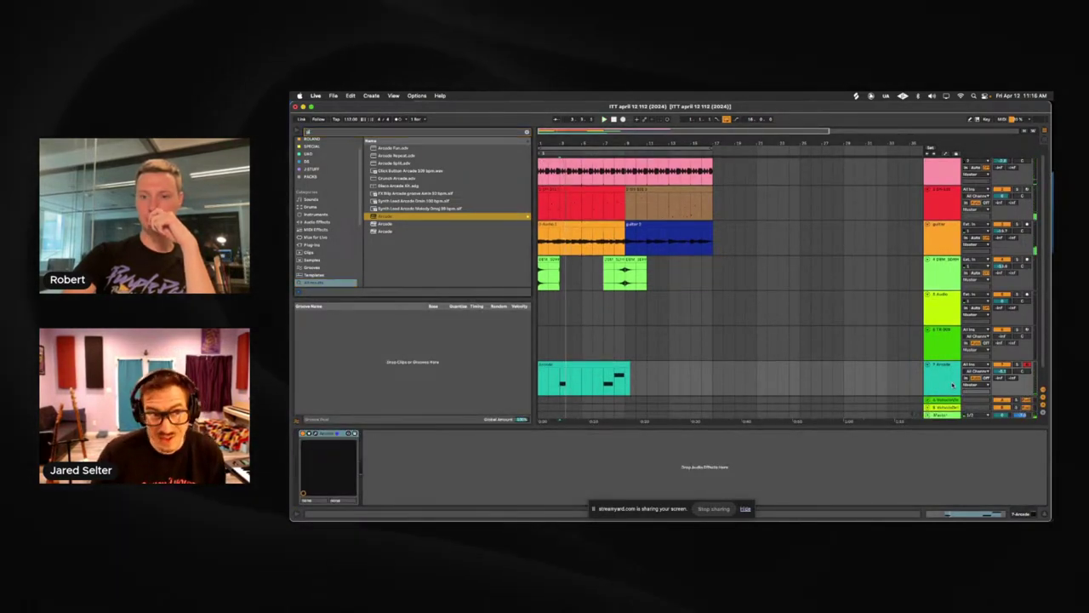
type("vision")
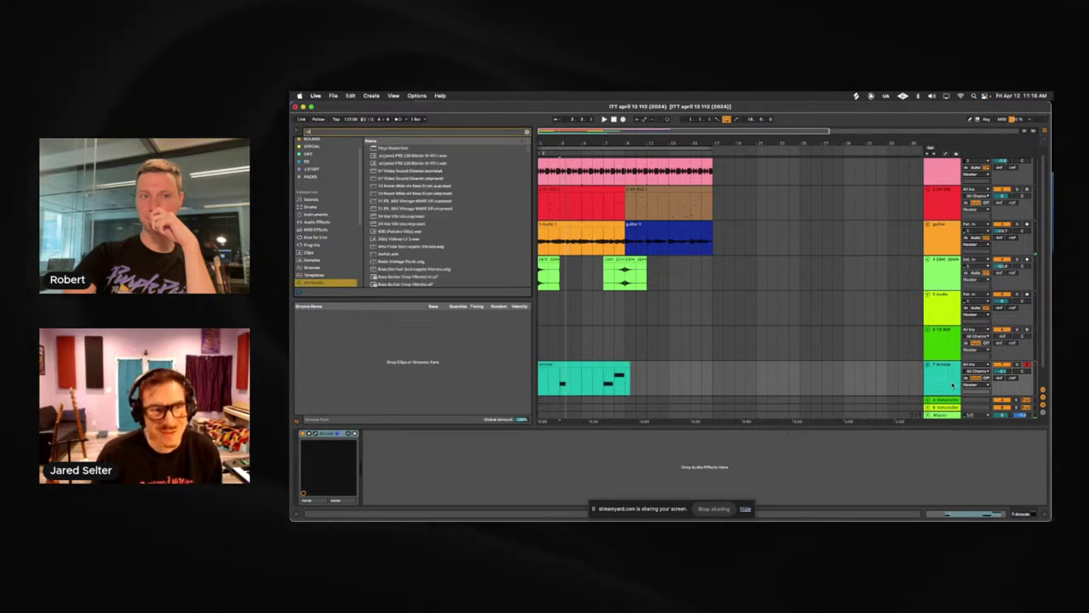
type(" ch")
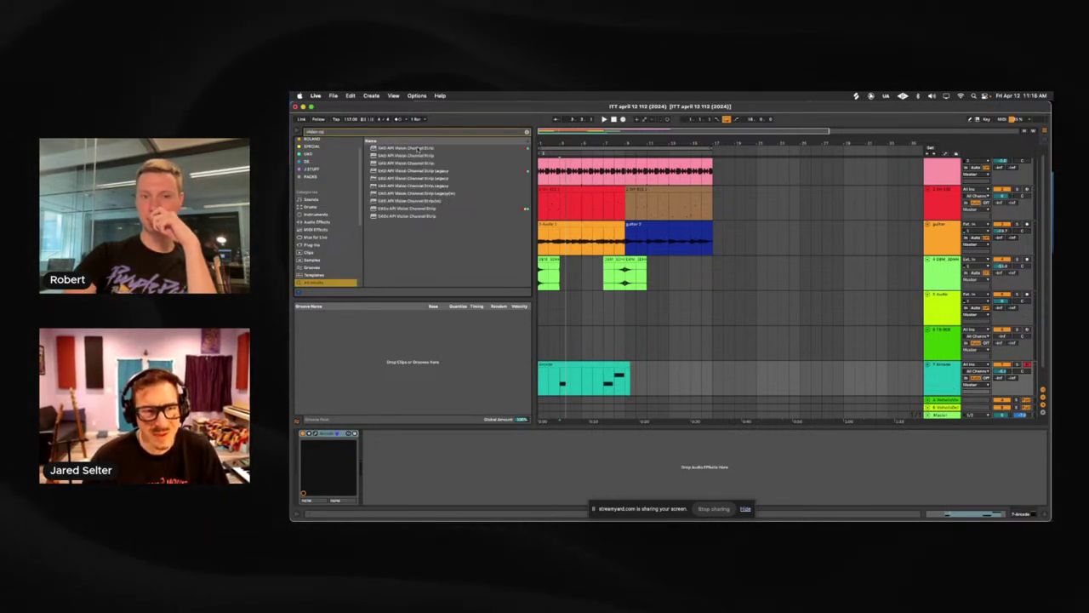
key("Down")
key("Return")
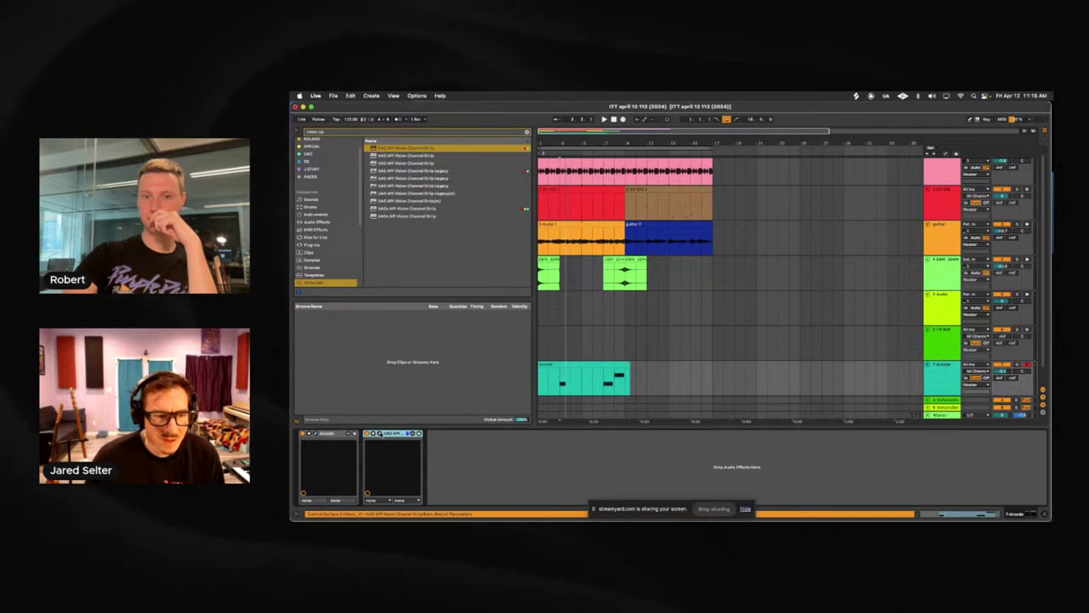
- Open the API Vision Channel Strip presets and filter them by the Vocal tag
left_click(409, 128)
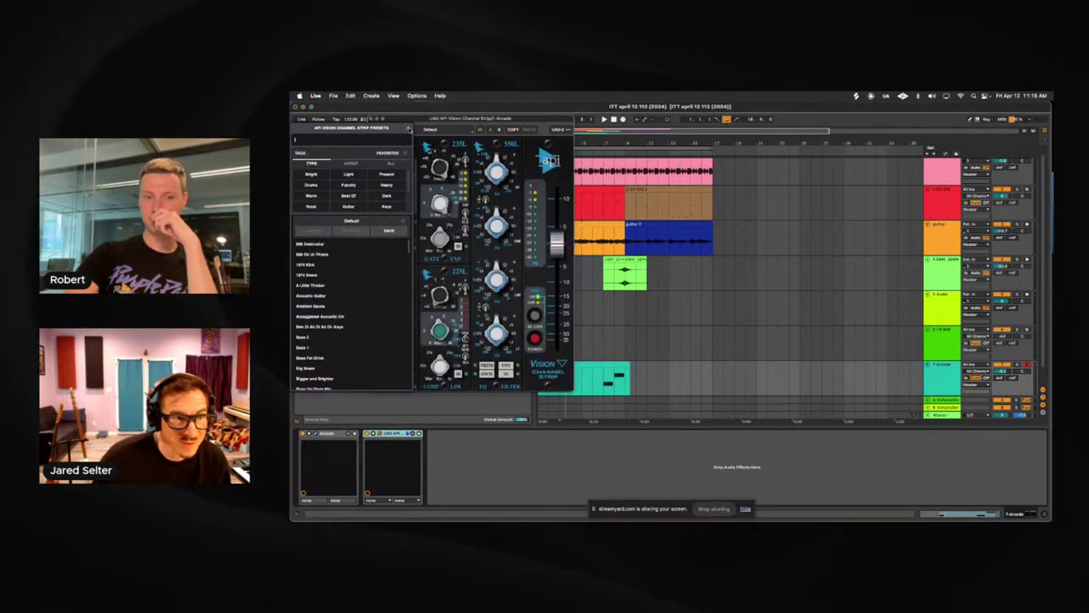
scroll(345, 293, "down", 6)
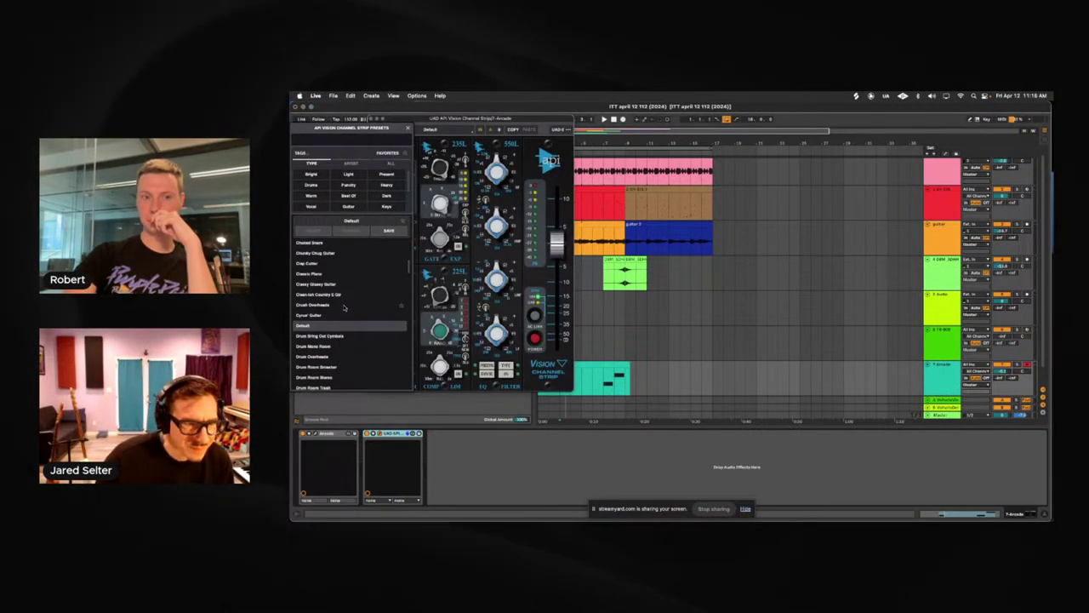
scroll(344, 308, "down", 5)
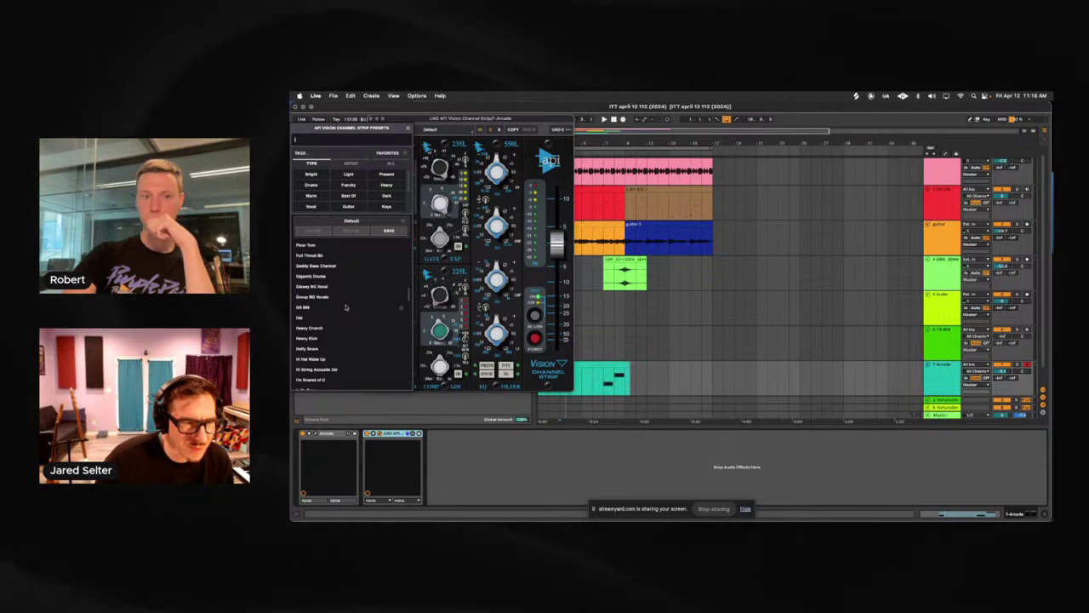
scroll(345, 308, "up", 1)
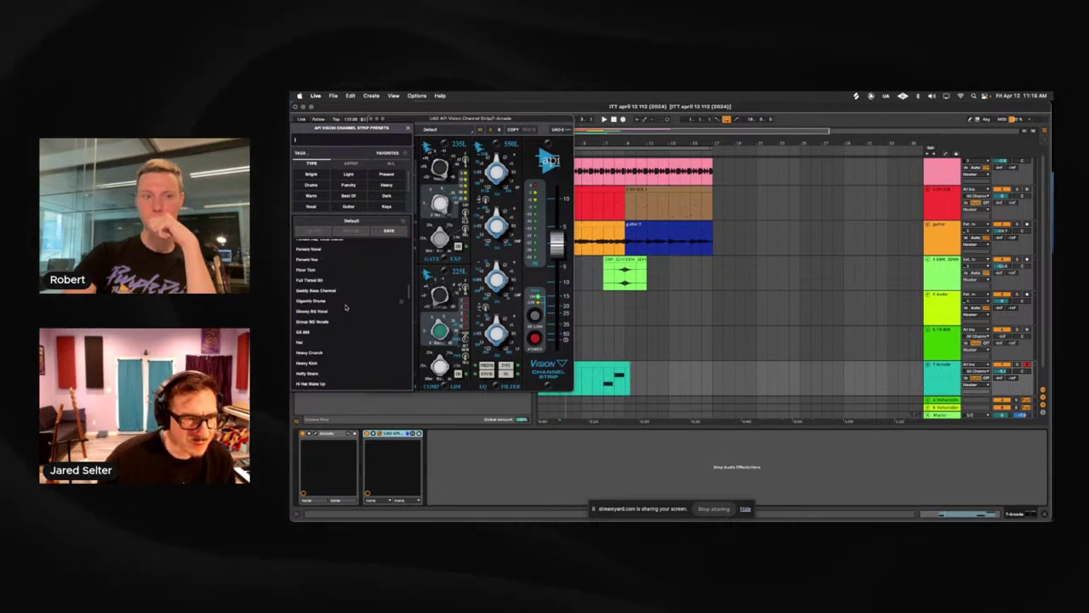
left_click(311, 206)
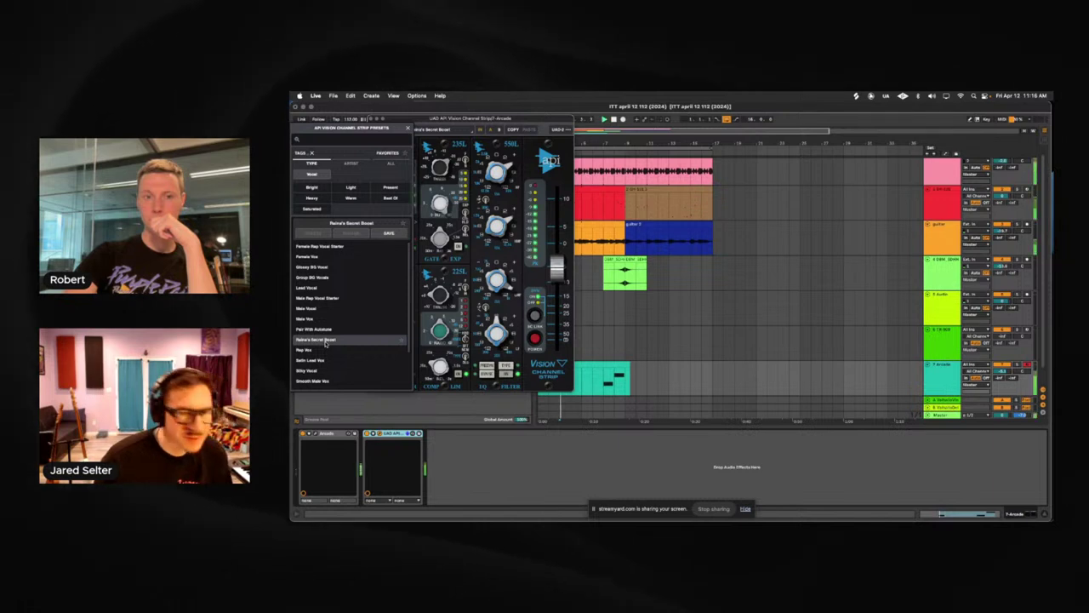
- Audition the channel strip's vocal presets during playback, settle on Silky Vocal and lower the strip's output fader
left_click(320, 350)
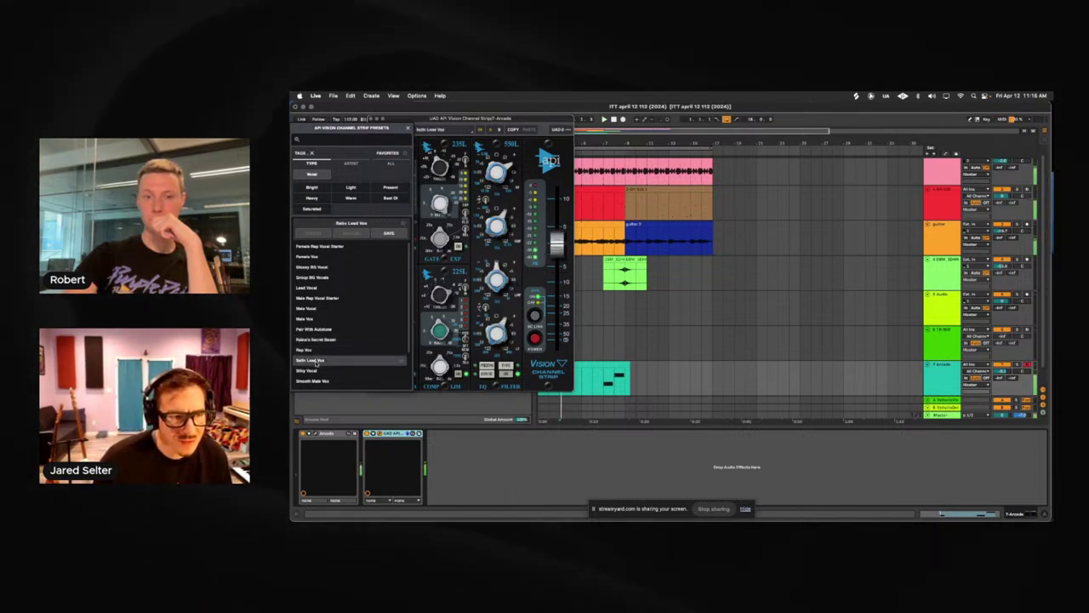
left_click(317, 371)
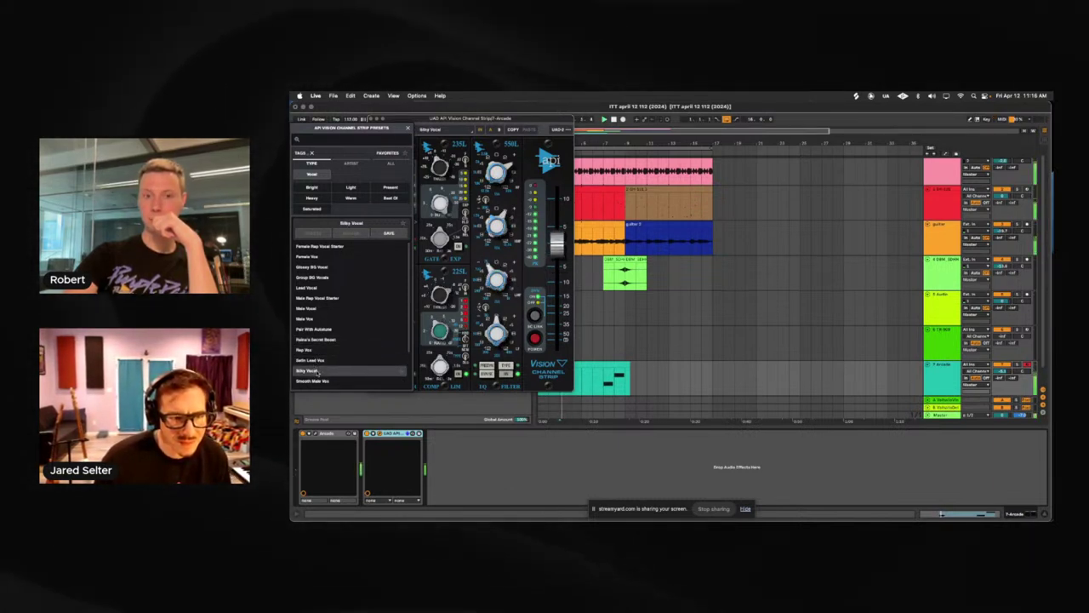
left_click(320, 382)
left_click(317, 372)
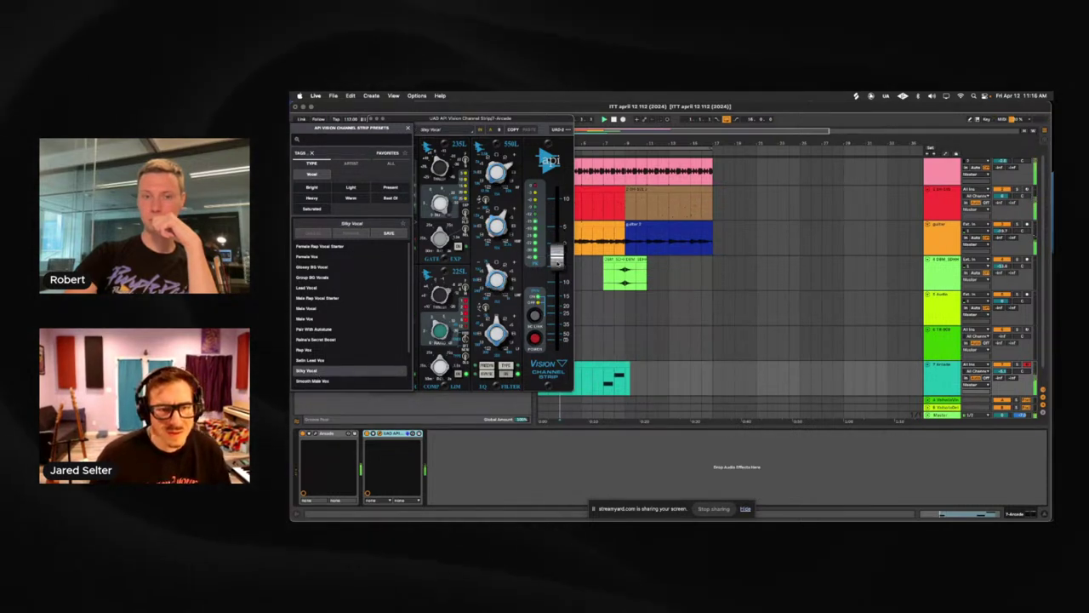
left_click_drag(556, 246, 557, 287)
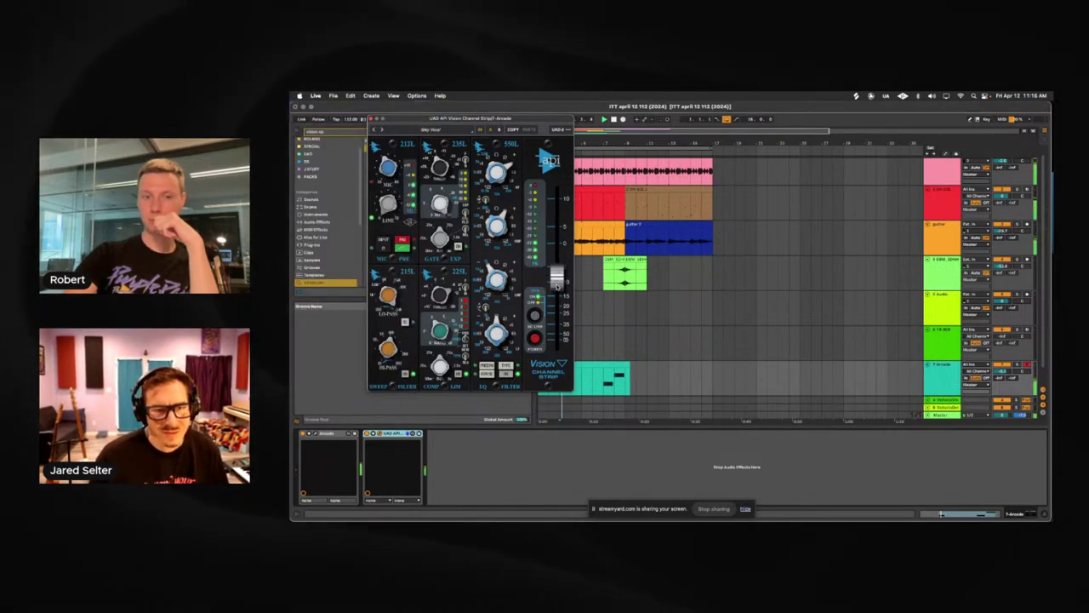
left_click(568, 270)
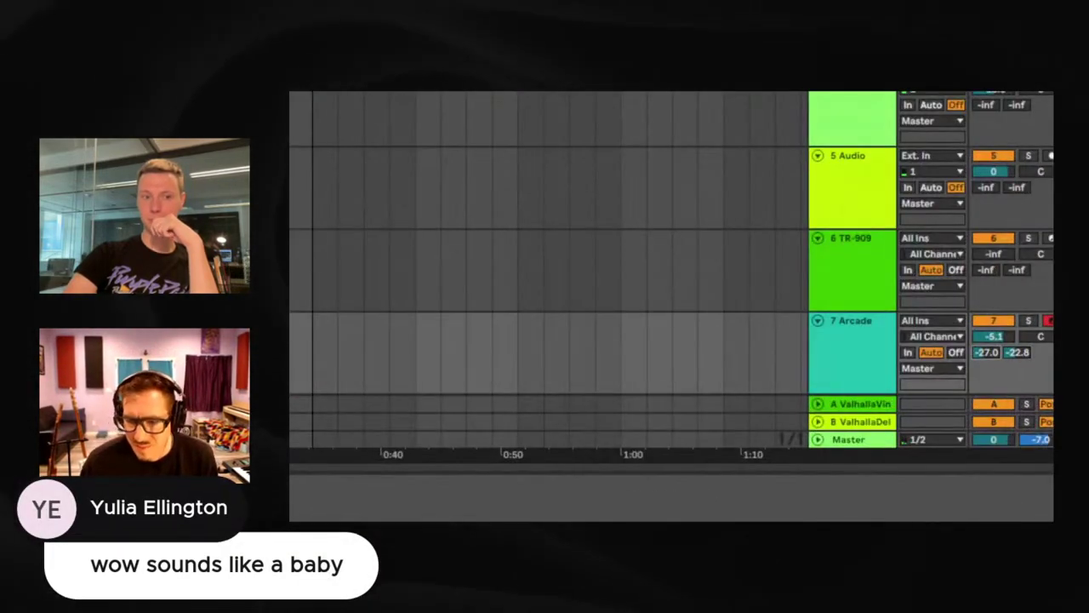
- Raise the Arcade track's sends to -24.0 dB for the Valhalla reverb and about -13 dB for the Valhalla delay
left_click_drag(987, 352, 1023, 348)
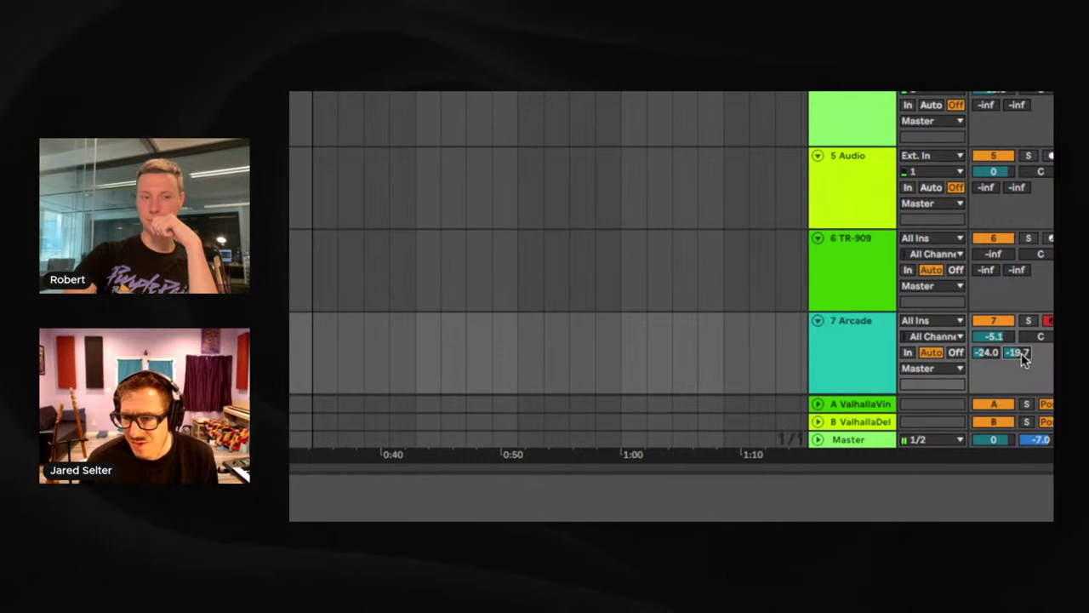
left_click_drag(1024, 357, 1026, 361)
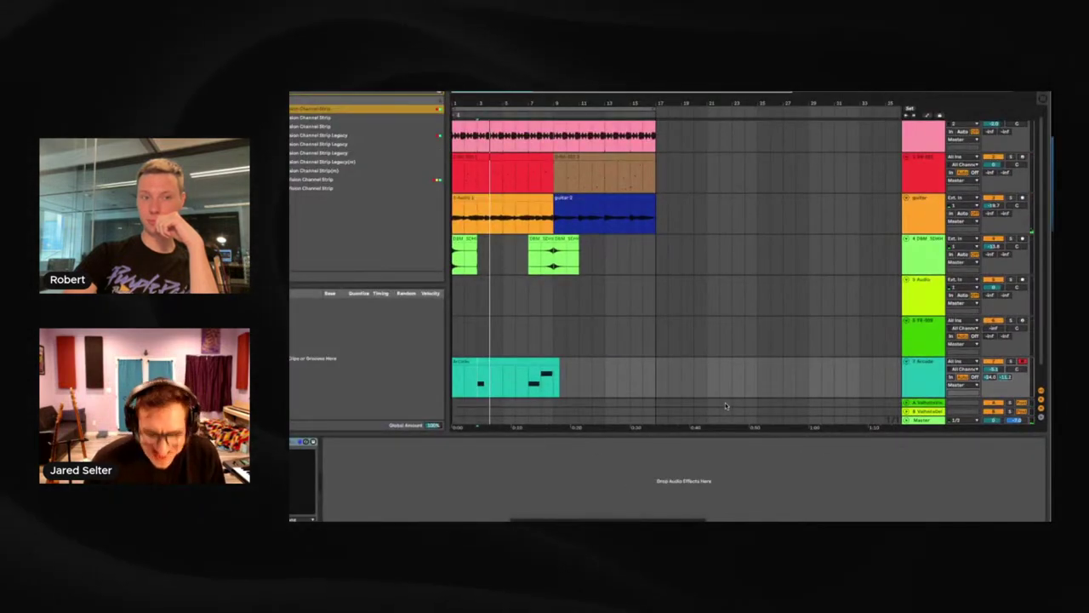
key("plus")
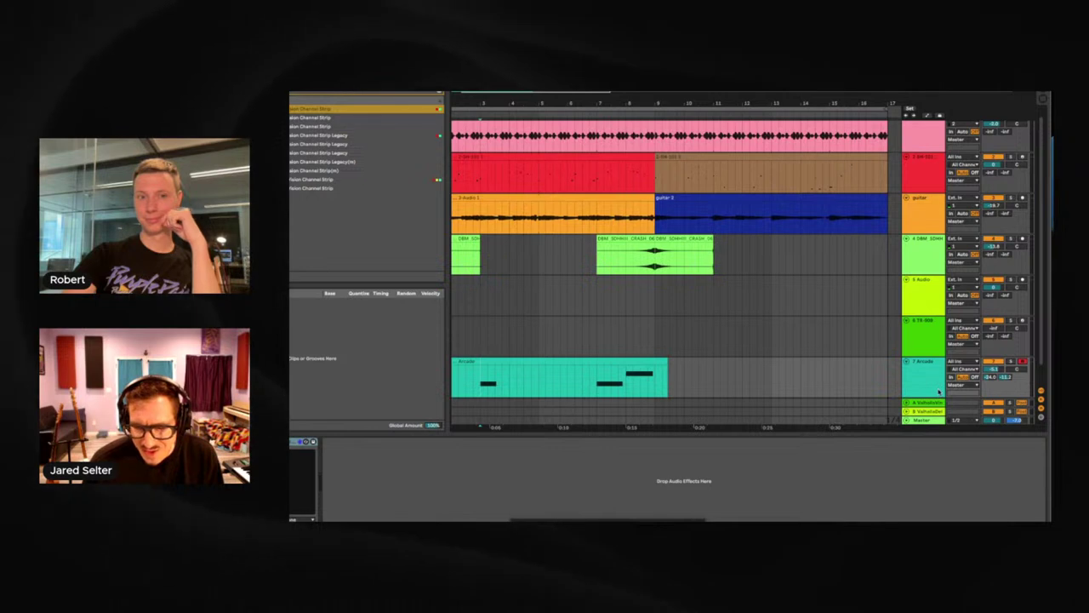
- Show the Arcade track's Valhalla delay send automation and raise it to 0.0 dB after the first vocal note with a curved ramp
right_click(966, 384)
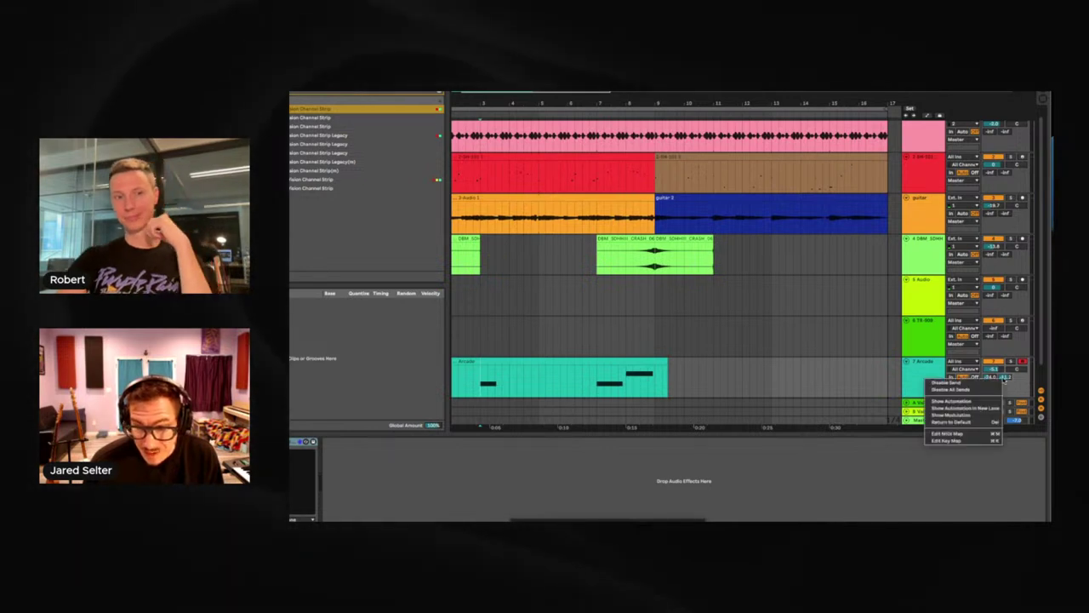
left_click(998, 399)
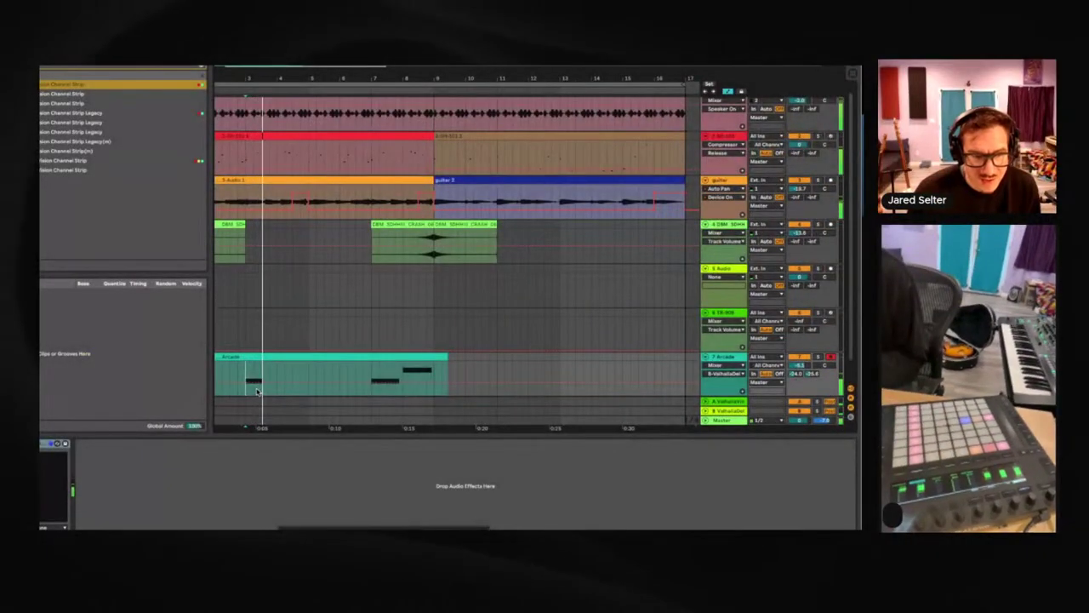
scroll(269, 388, "down", 1)
left_click(283, 353)
mouse_move(280, 353)
left_mouse_down()
mouse_move(260, 352)
mouse_move(269, 342)
left_mouse_up()
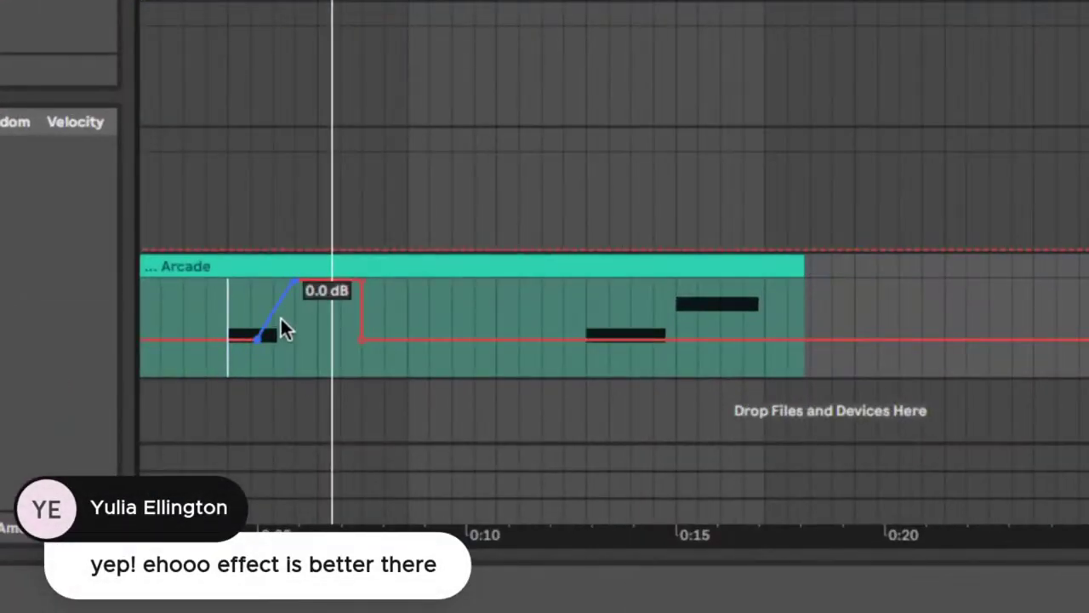
left_click_drag(280, 316, 280, 318)
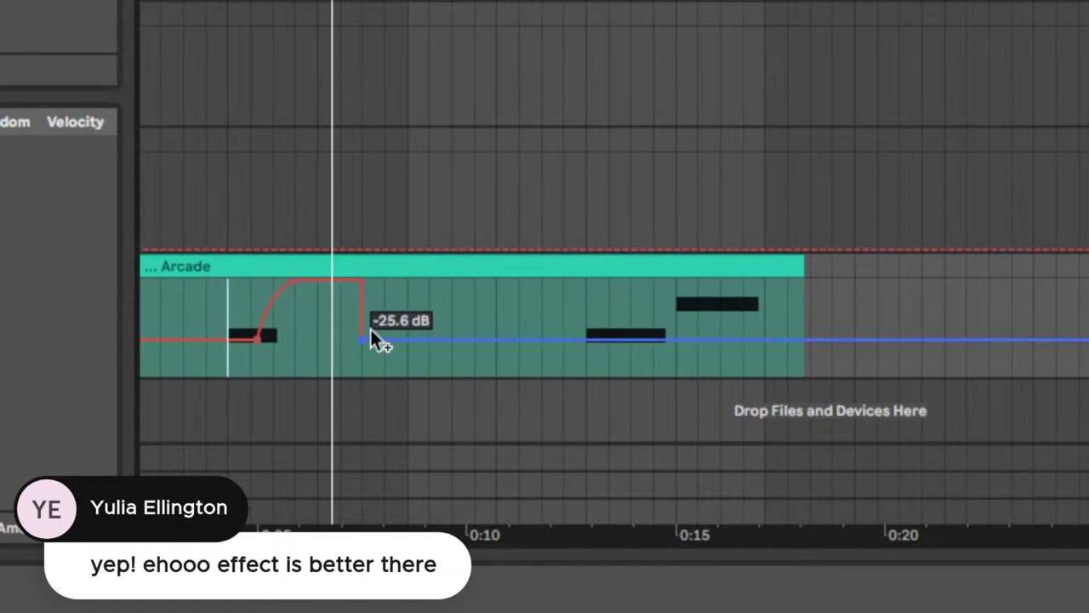
- Shift the first delay throw's peak earlier for a steeper rise, check it in playback, and add a short throw after the second vocal note
key("space")
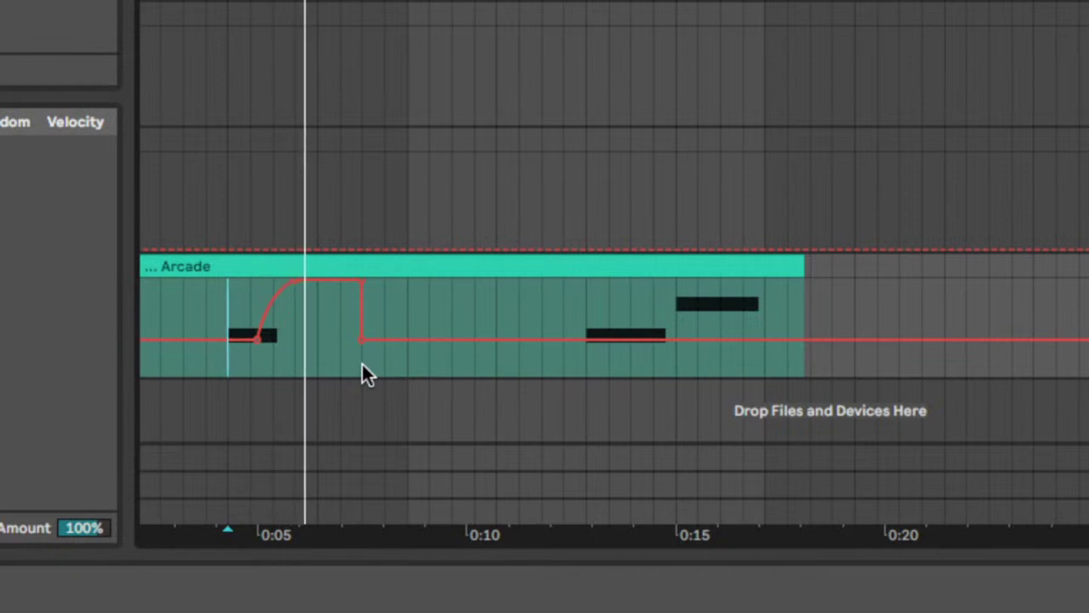
key("space")
left_click_drag(297, 287, 258, 281)
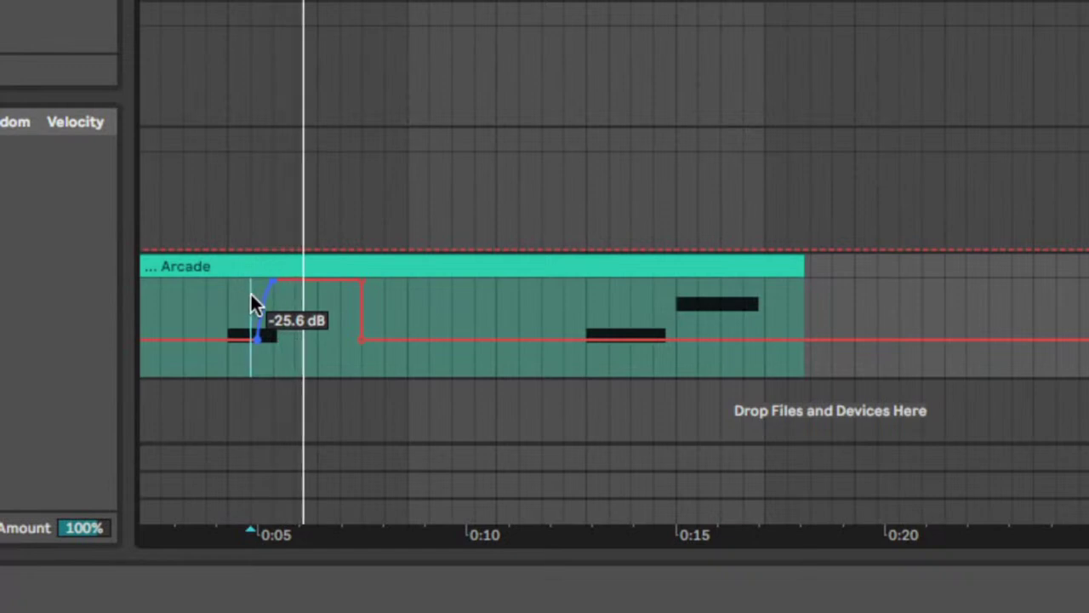
key("space")
left_click(205, 298)
key("space")
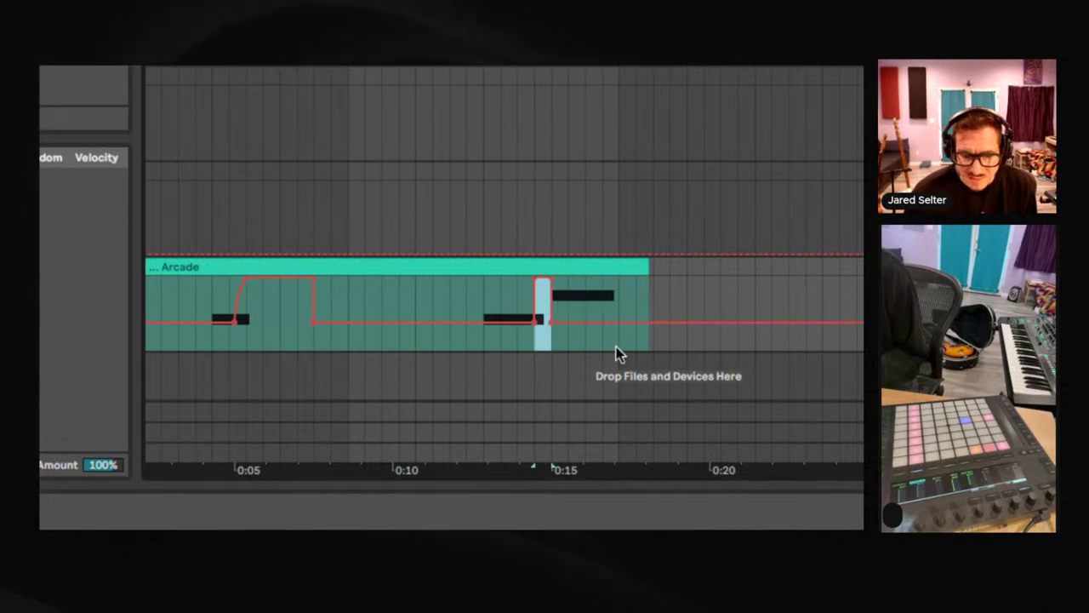
- Raise the delay send automation to 0.0 dB across the end of the last vocal note and play the vocals back
left_click(636, 321)
left_click_drag(633, 306, 607, 283)
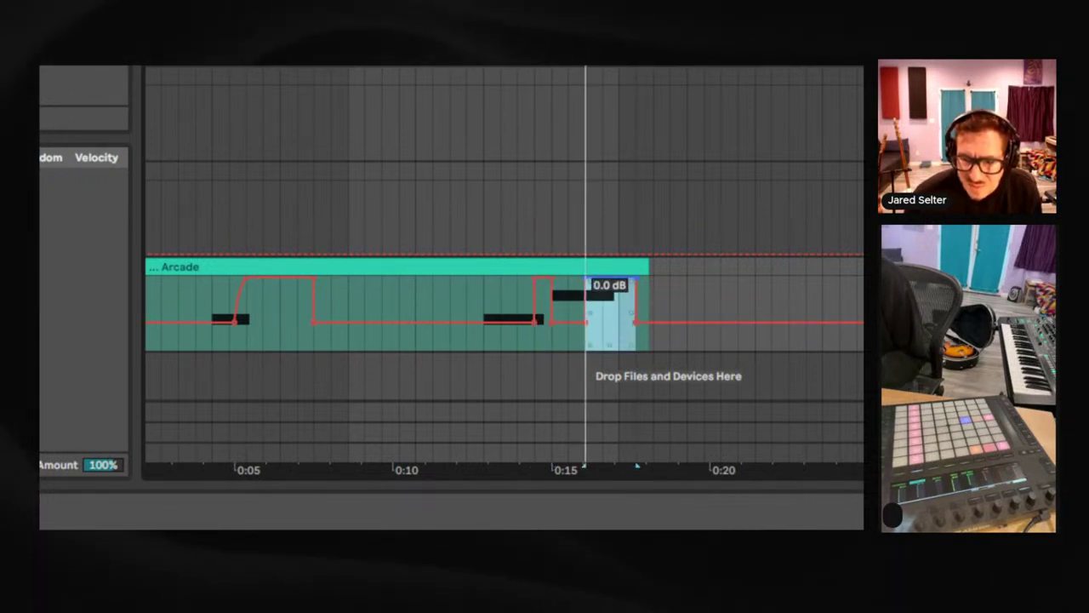
left_click(464, 294)
key("space")
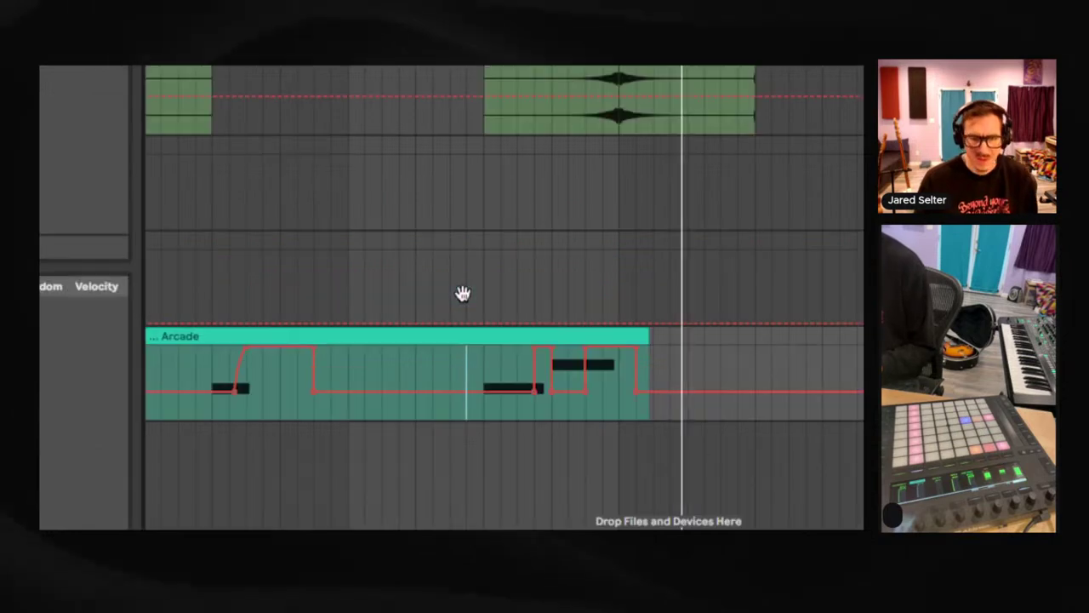
- View the whole 16-bar arrangement with the Master track unfolded and play it from about bar 5
scroll(462, 292, "up", 2)
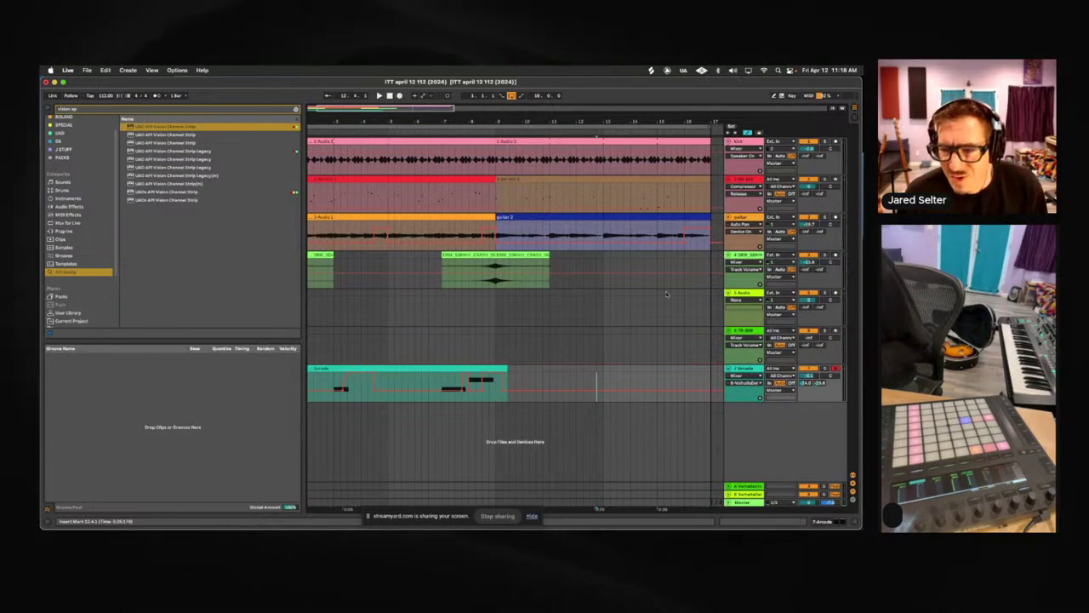
left_click_drag(665, 110, 472, 116)
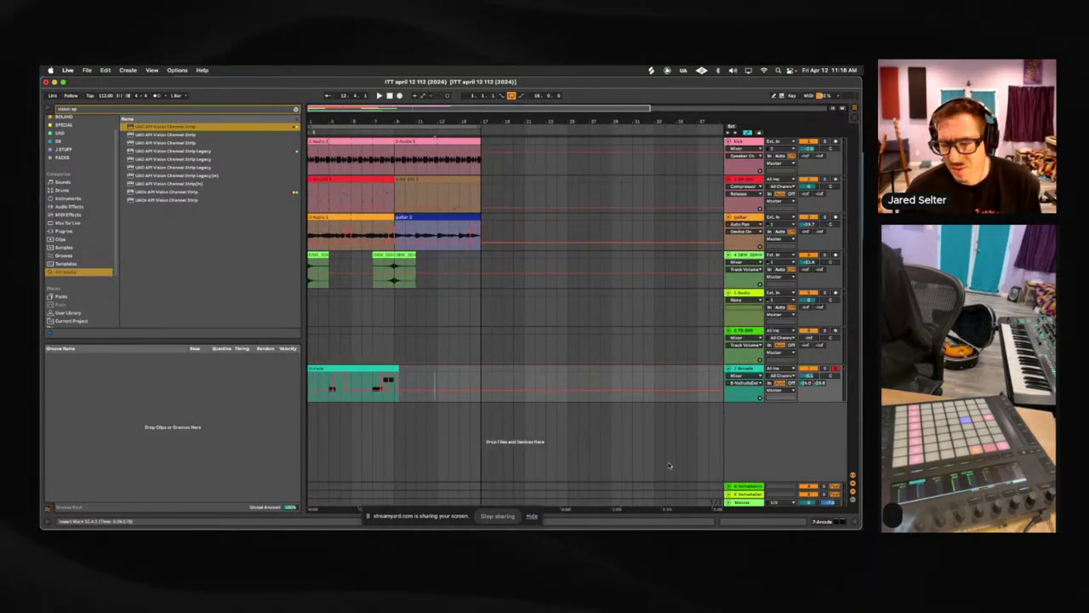
scroll(860, 518, "up", 3)
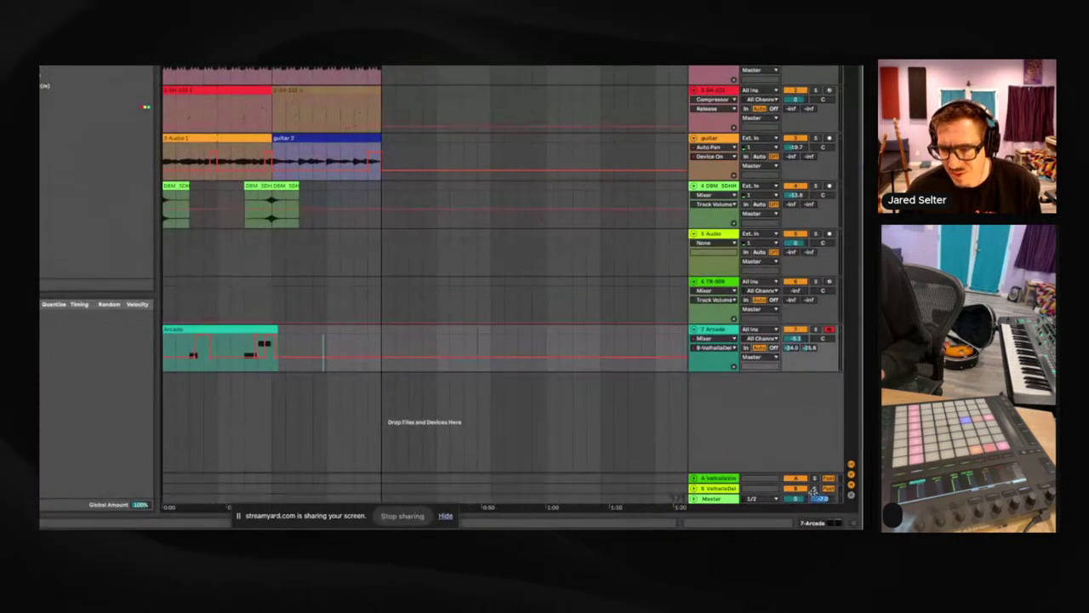
key("Delete")
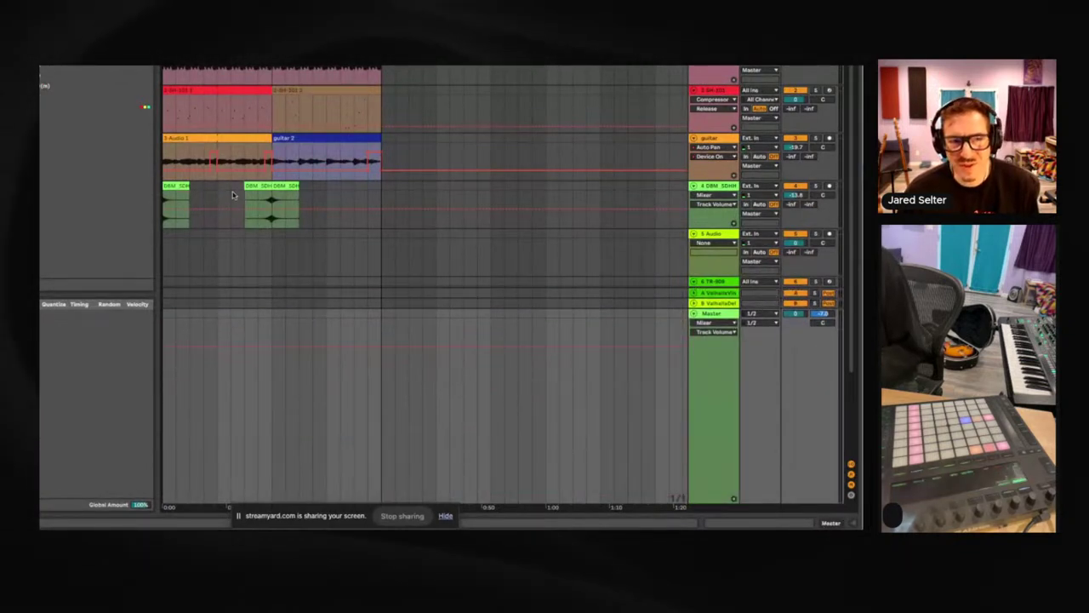
left_click(219, 194)
key("space")
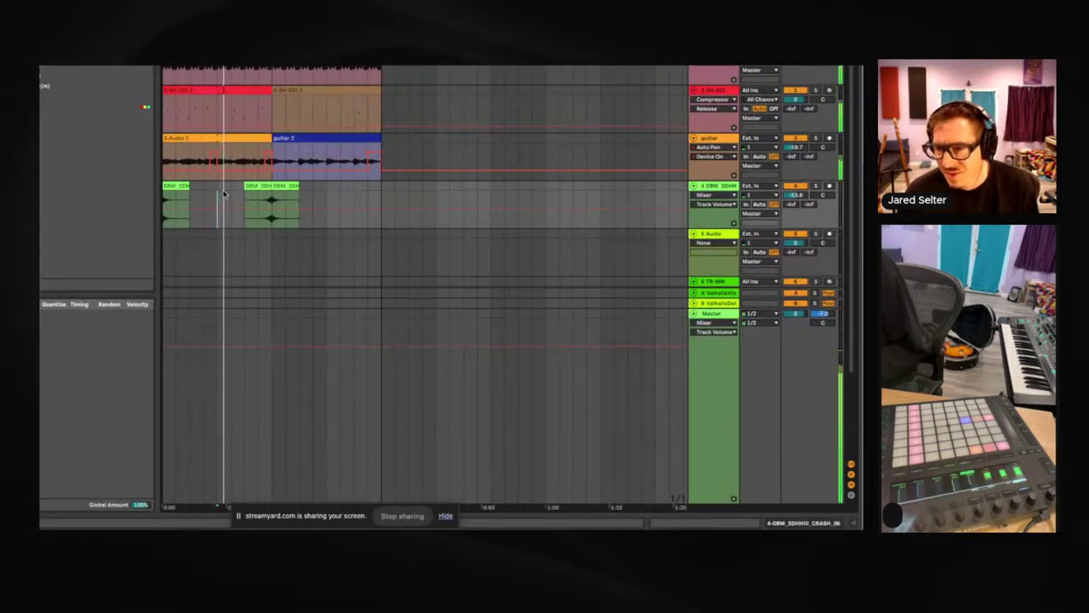
- Select the Master track in Session View, search the browser for "god parti" and load The God Particle on it
key("Tab")
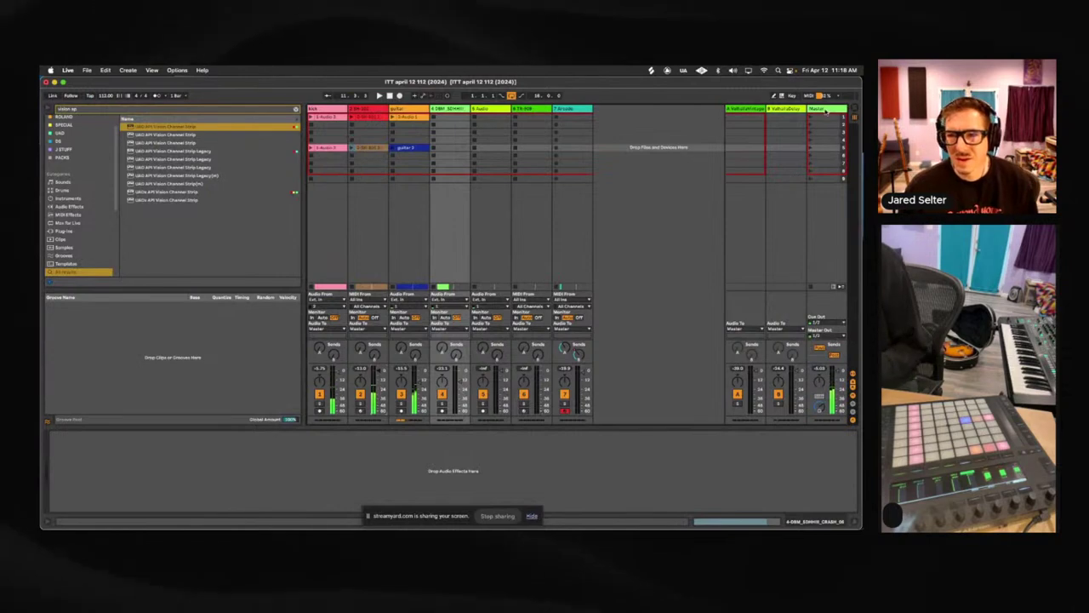
left_click(822, 109)
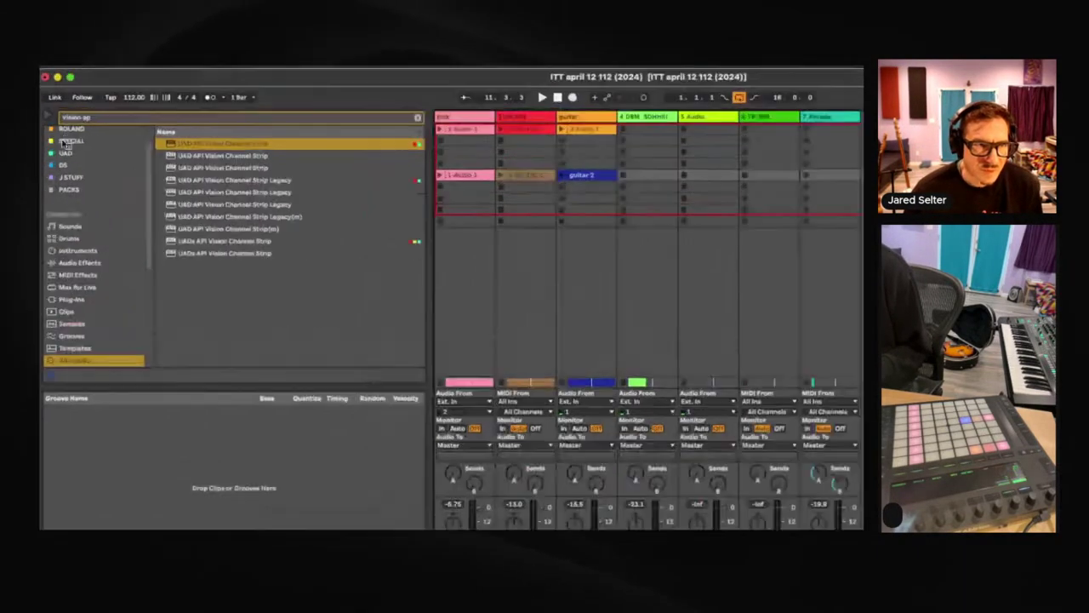
key("super+f")
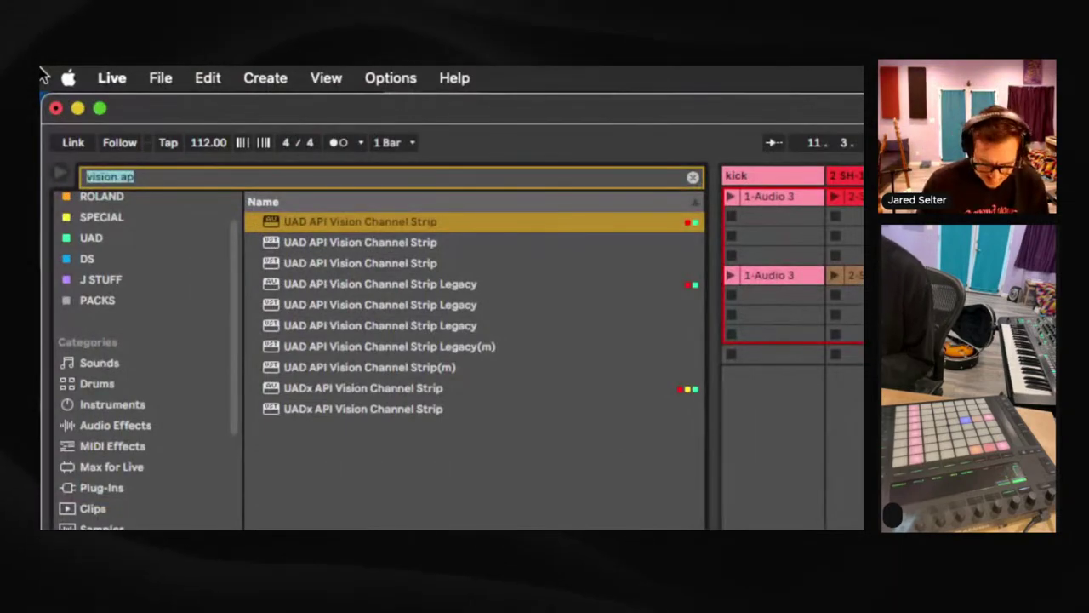
type("god parti")
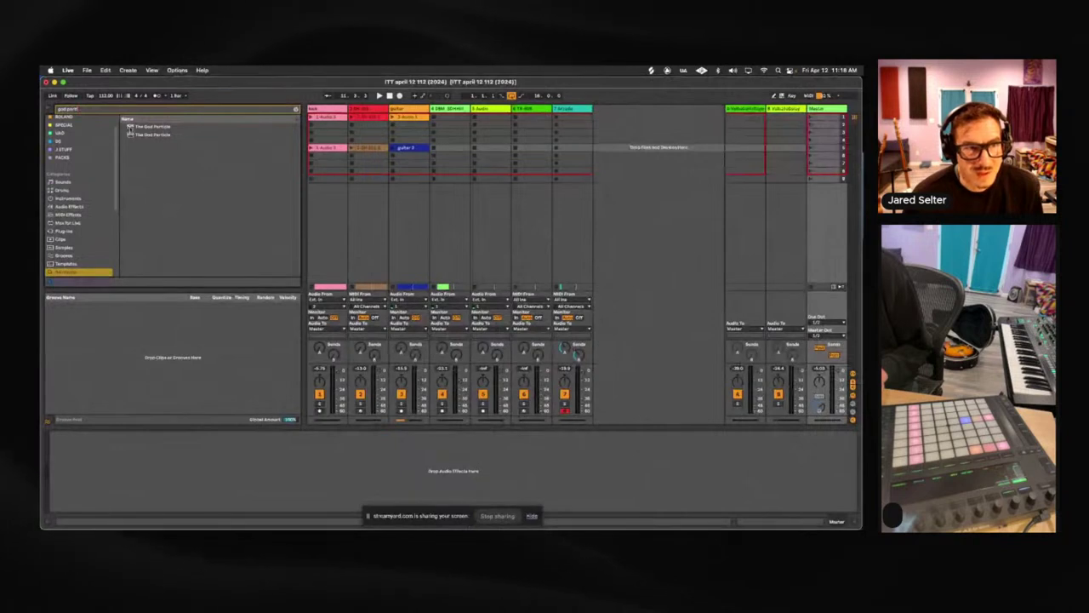
left_click(819, 241)
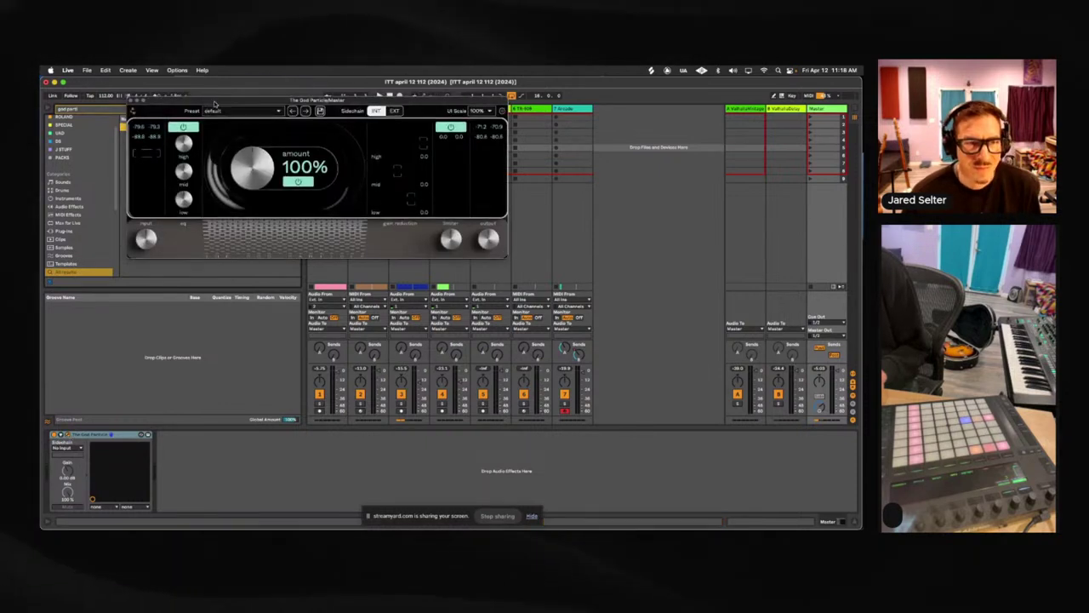
- Compare the arrangement's playback with The God Particle bypassed and enabled on the Master track, keeping its window clear of the tracks
left_click_drag(225, 100, 492, 300)
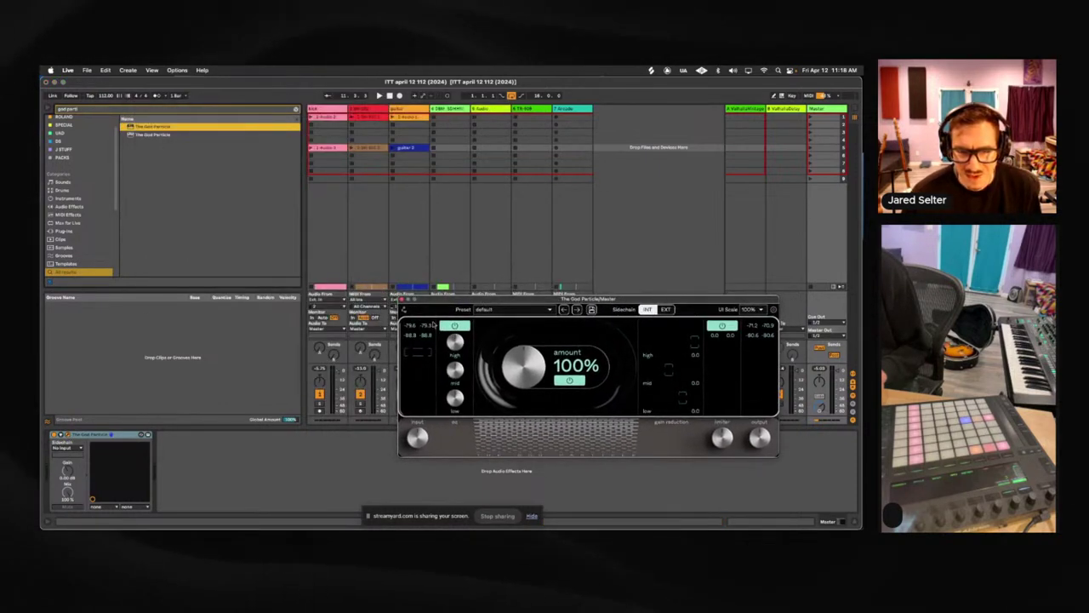
left_click(54, 435)
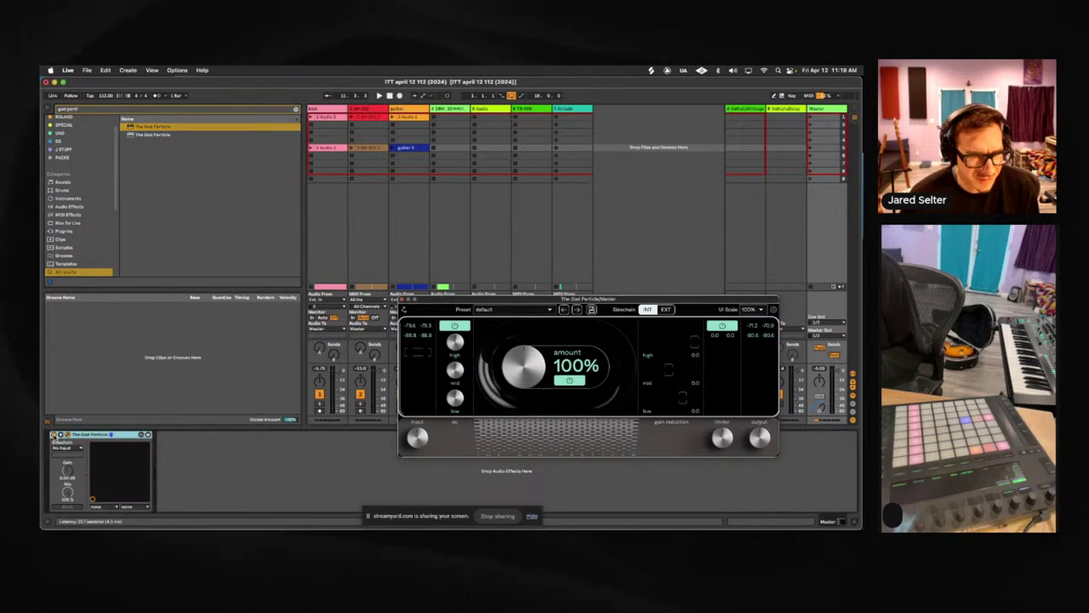
key("Tab")
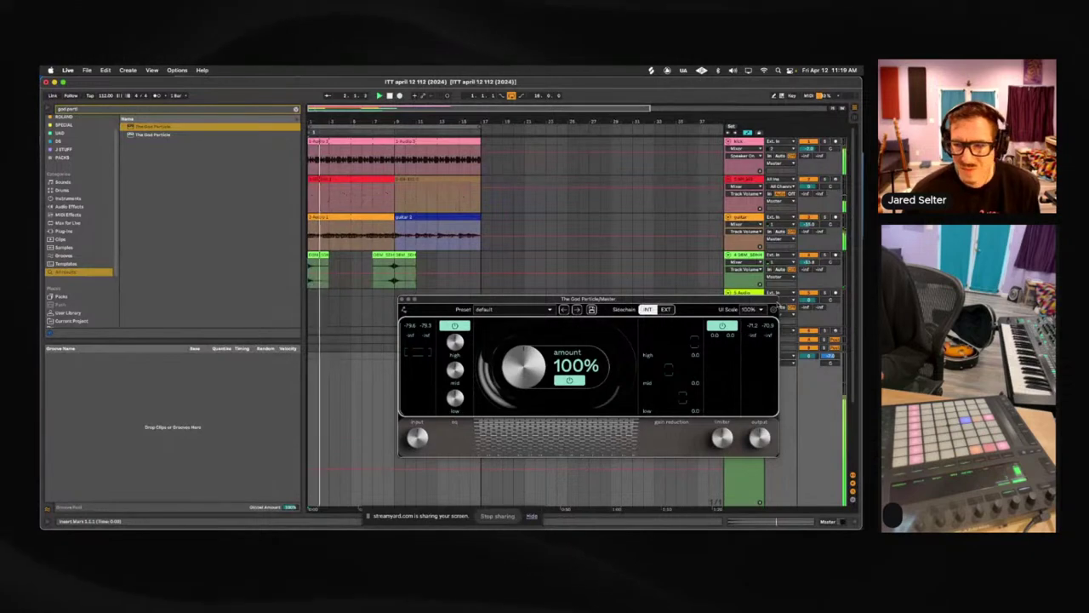
left_click_drag(776, 299, 654, 214)
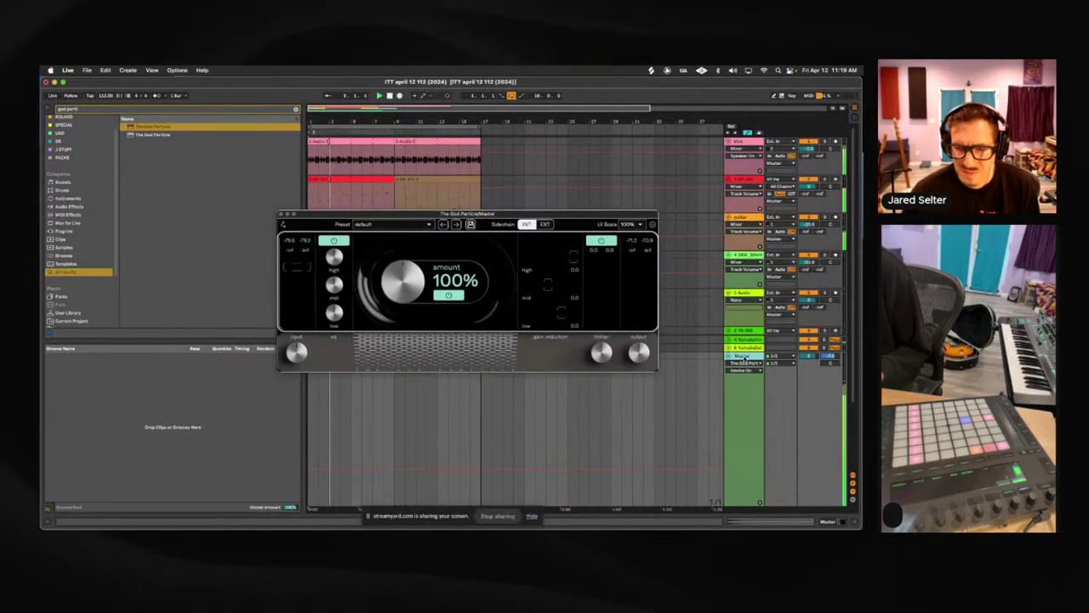
double_click(744, 364)
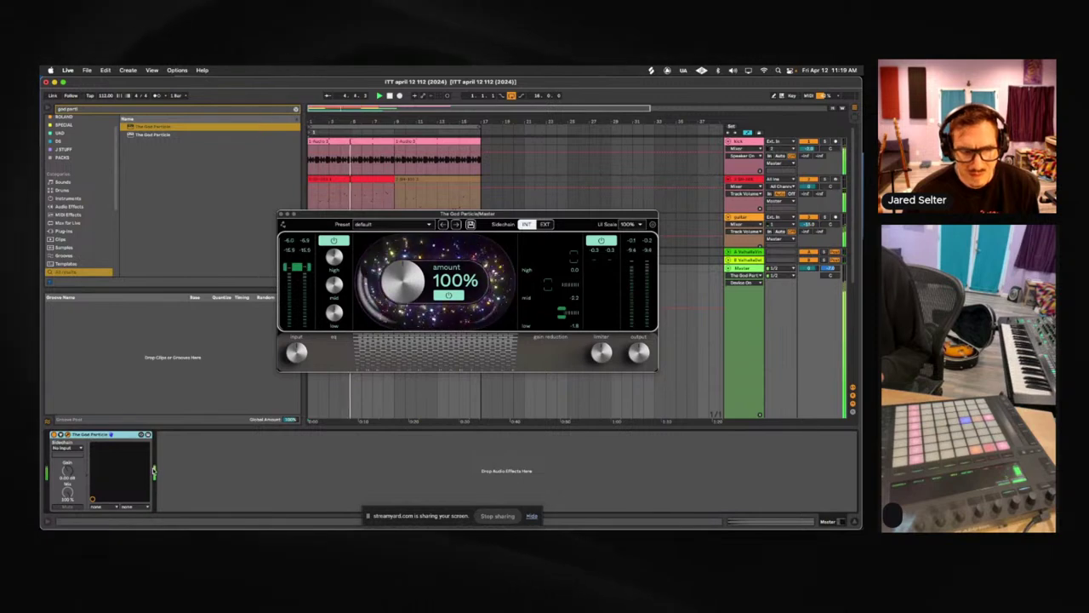
left_click_drag(360, 218, 486, 304)
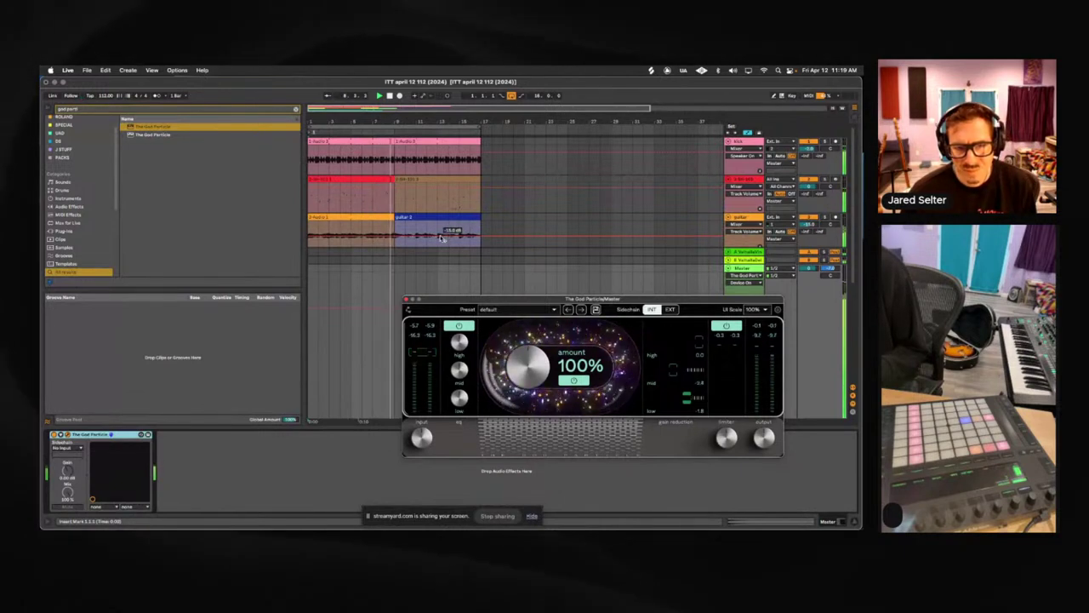
- Hide the automation lanes, stop playback and close The God Particle's plug-in window
left_click(525, 246)
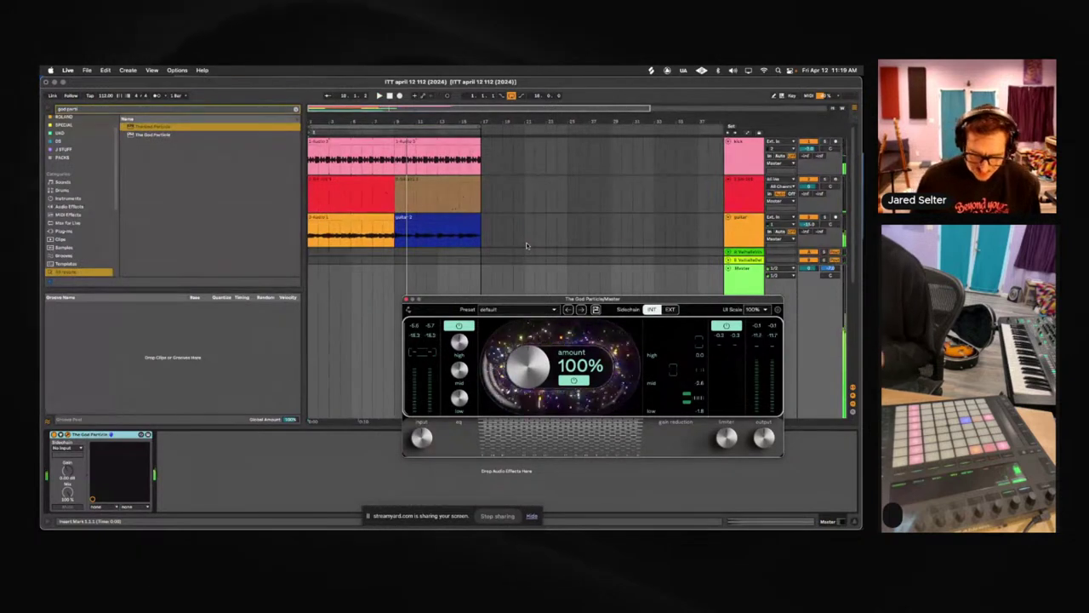
key("space")
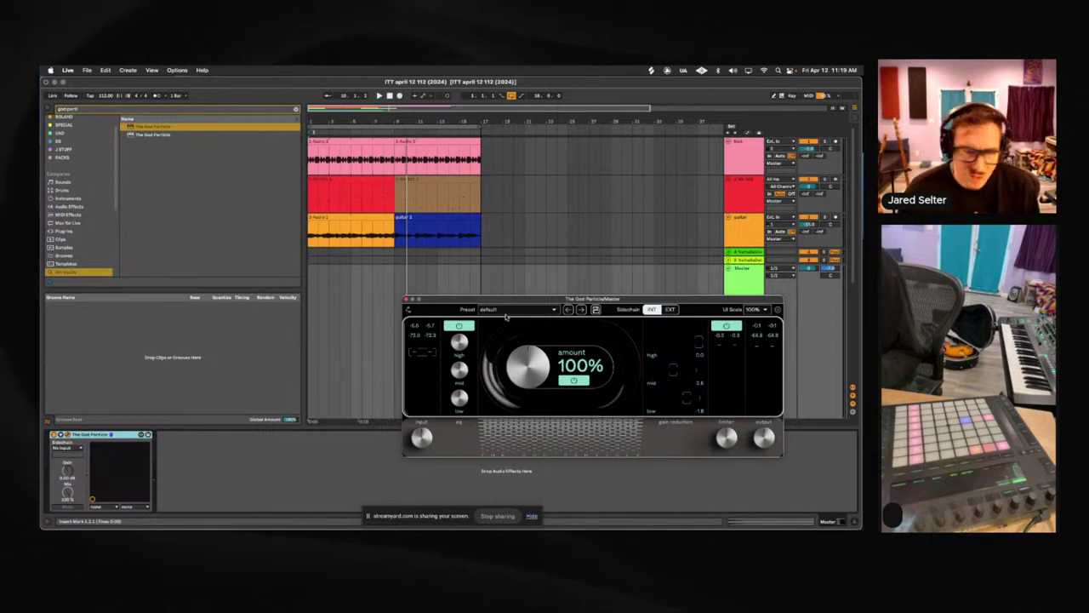
left_click(406, 299)
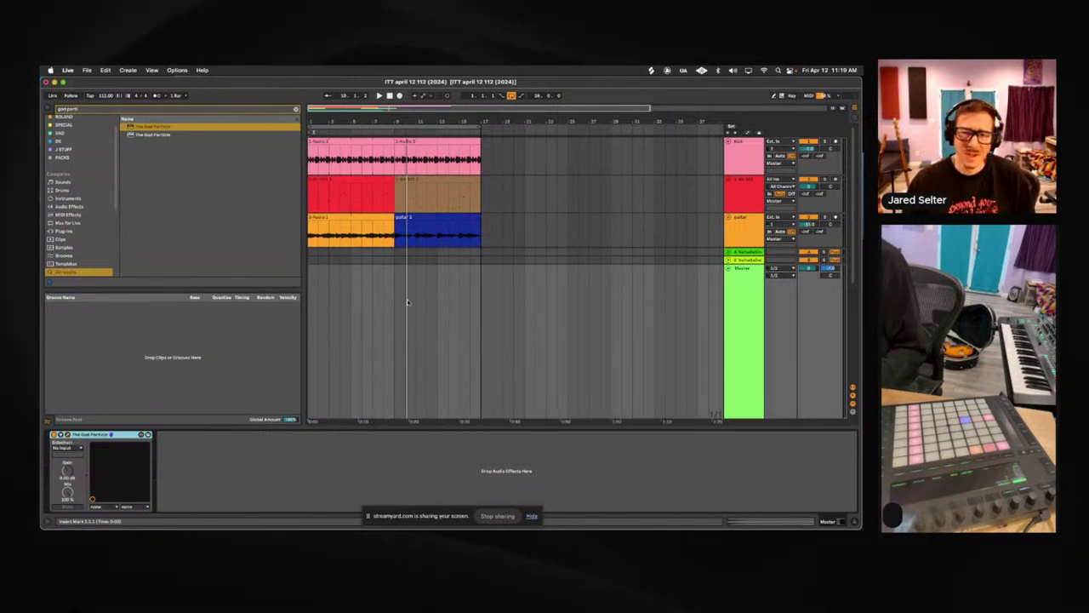
key("super+z")
key("super+z")
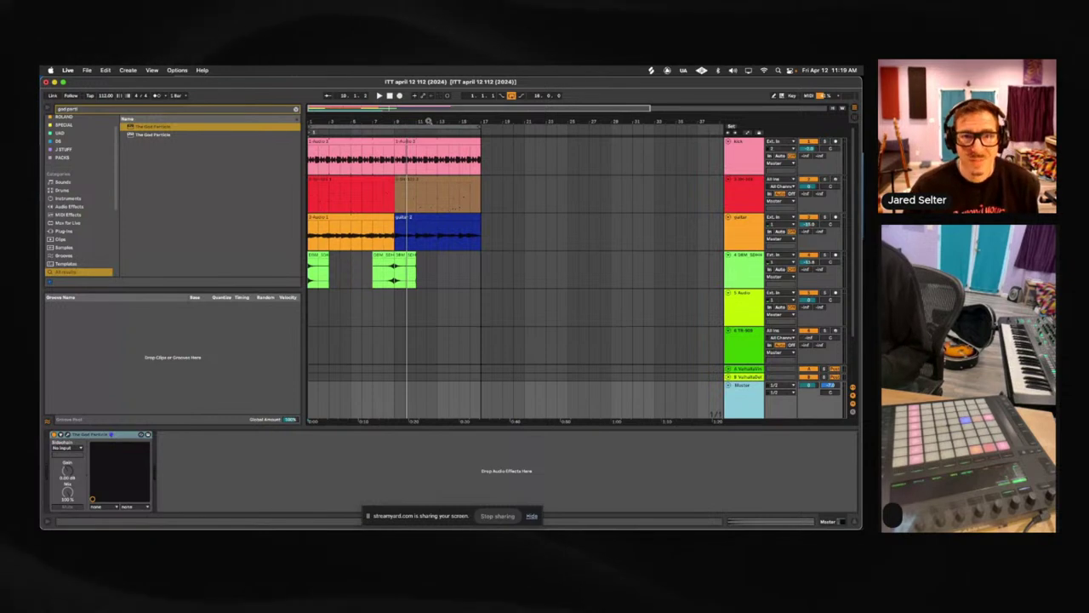
key("super+a")
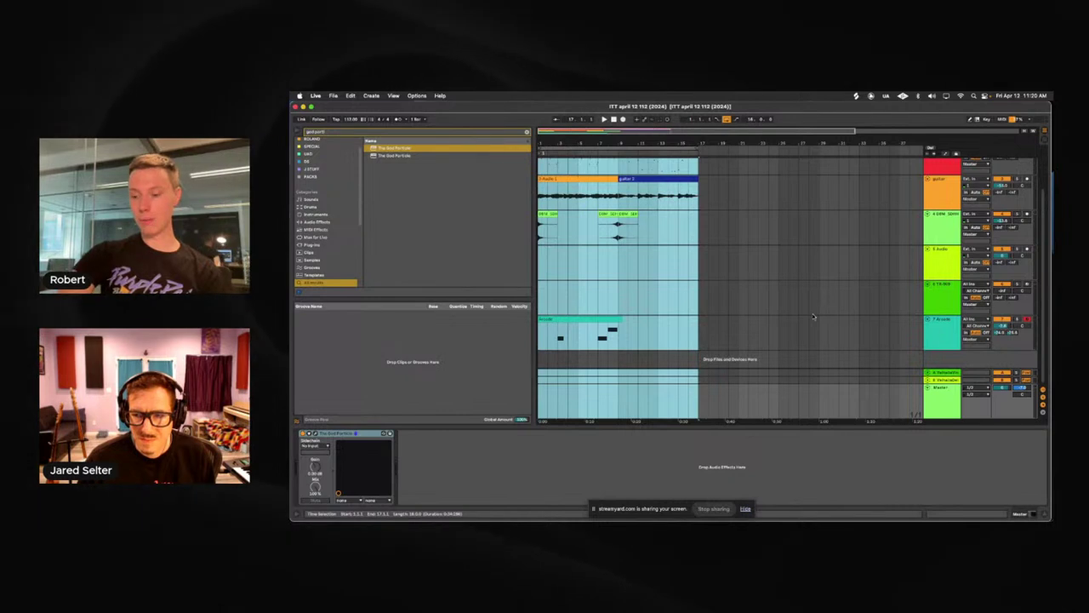
scroll(813, 317, "up", 3)
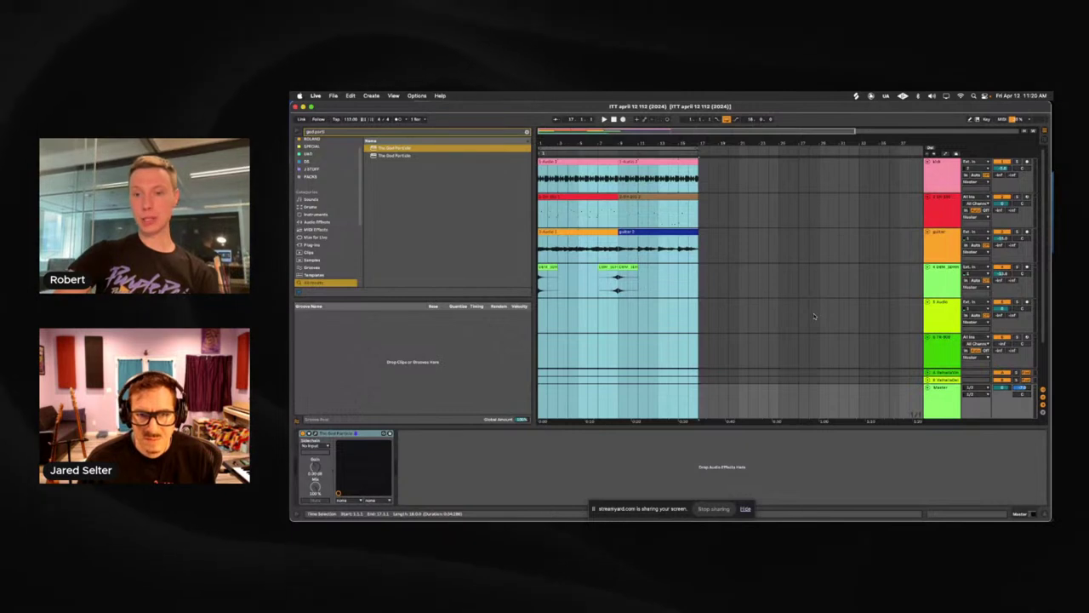
key("super+z")
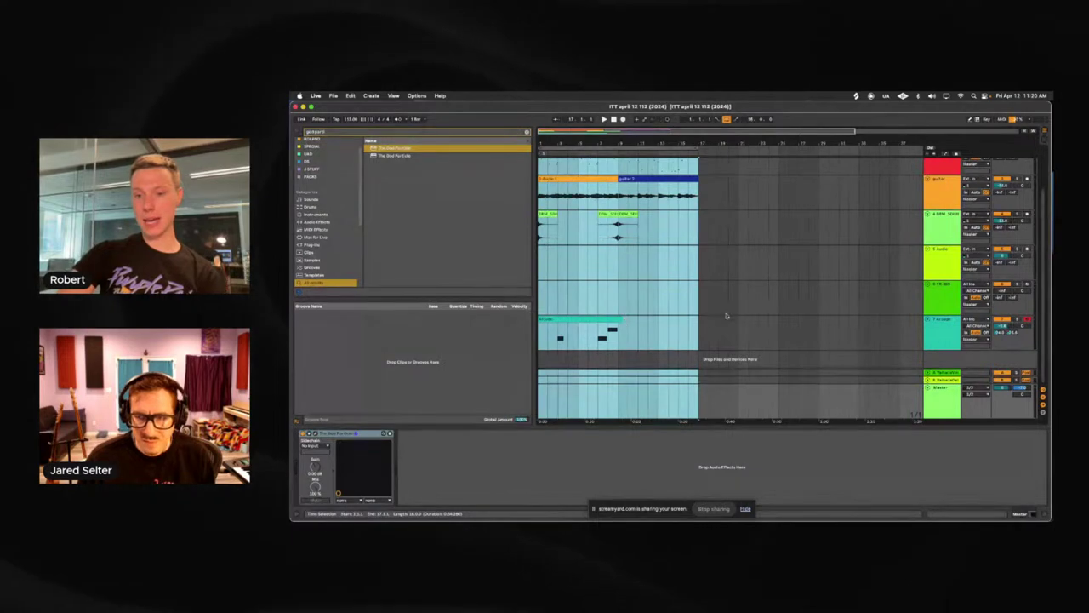
left_click(937, 294)
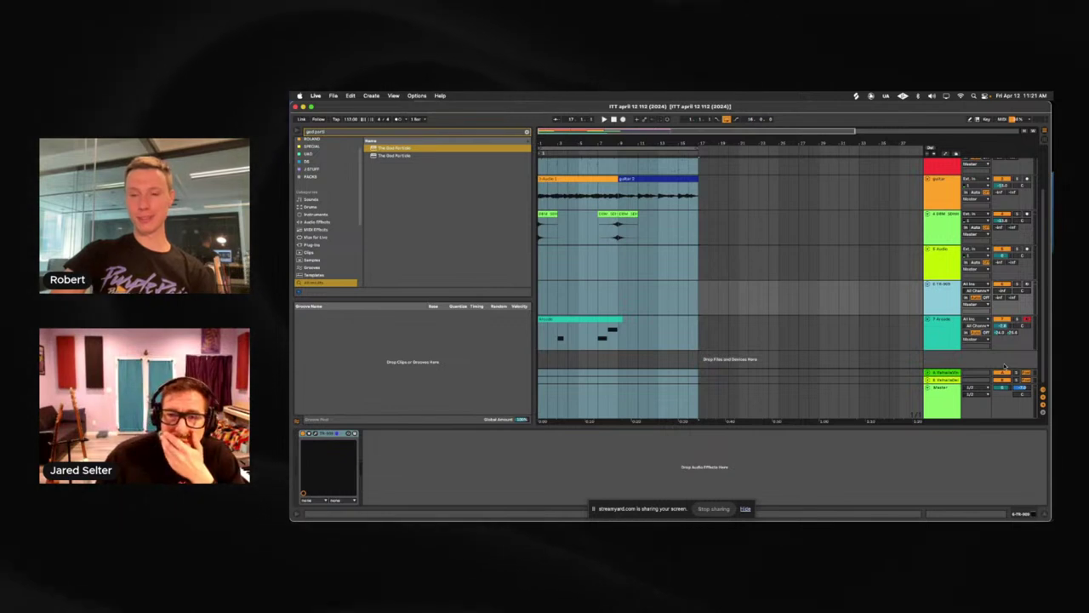
scroll(830, 322, "up", 3)
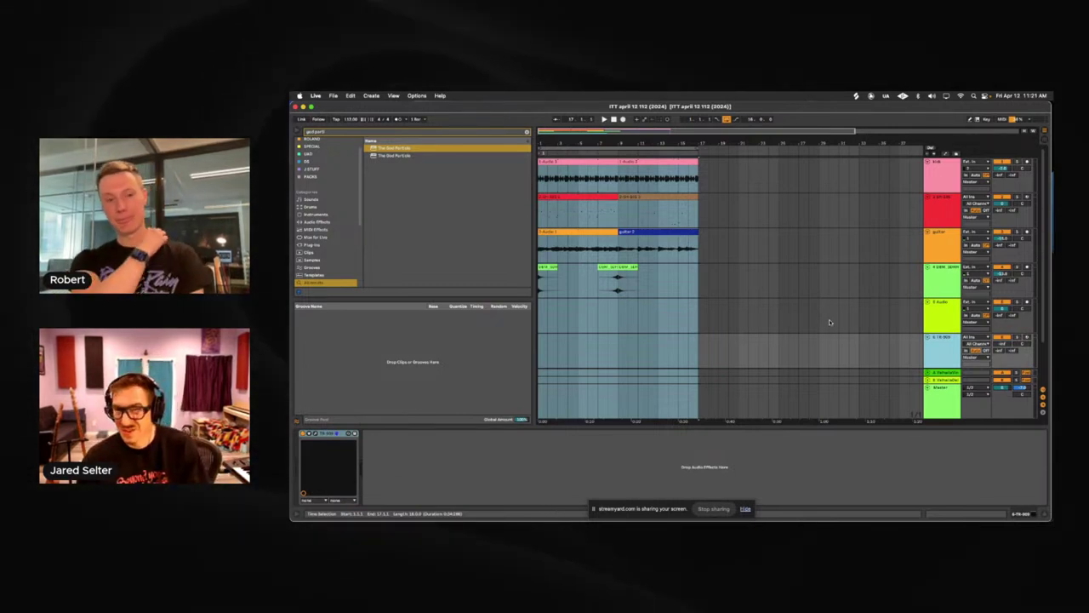
left_click(782, 210)
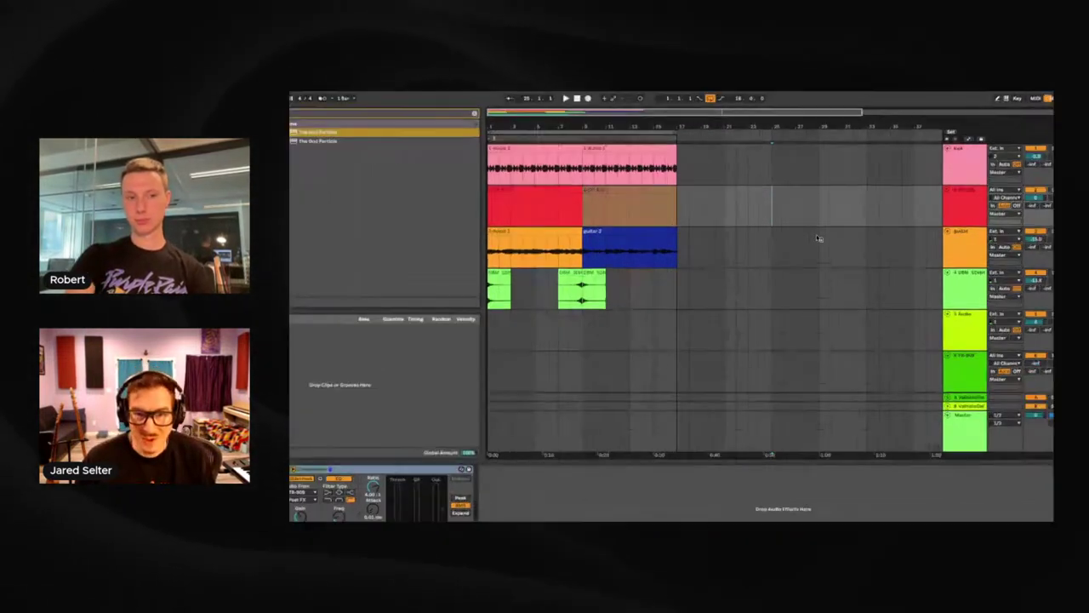
- Freeze the SH-101 track, duplicate it and flatten the duplicate into an audio track
left_click(971, 207)
right_click(967, 207)
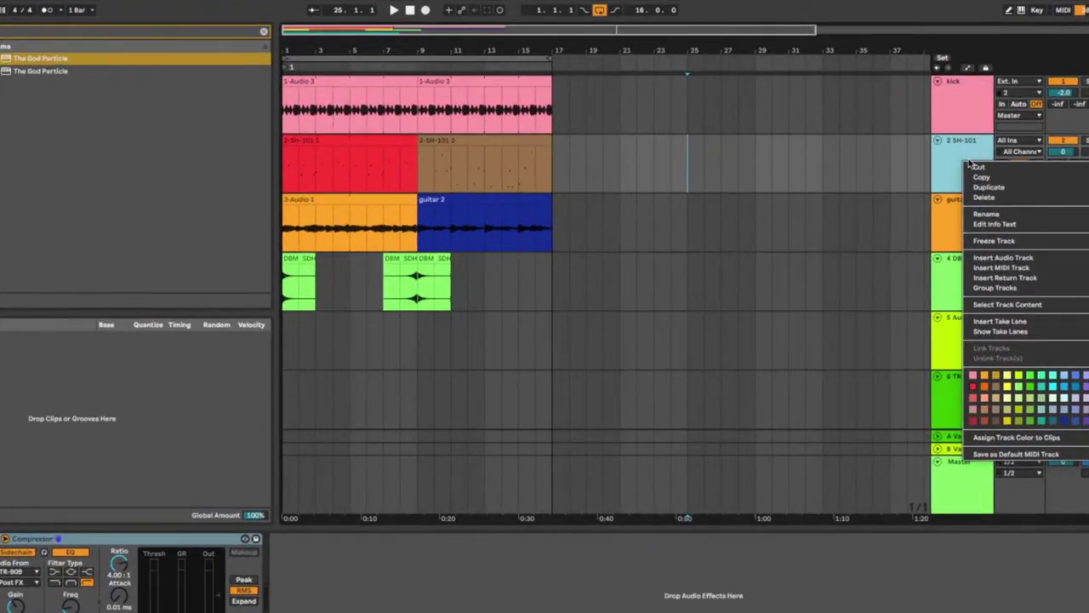
left_click(984, 242)
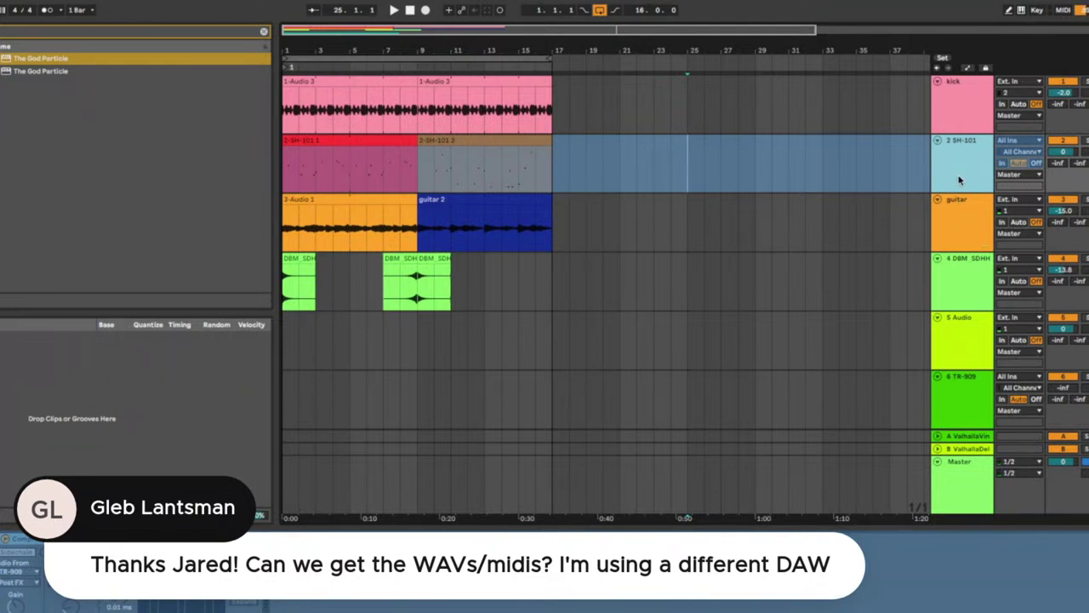
key("ctrl+d")
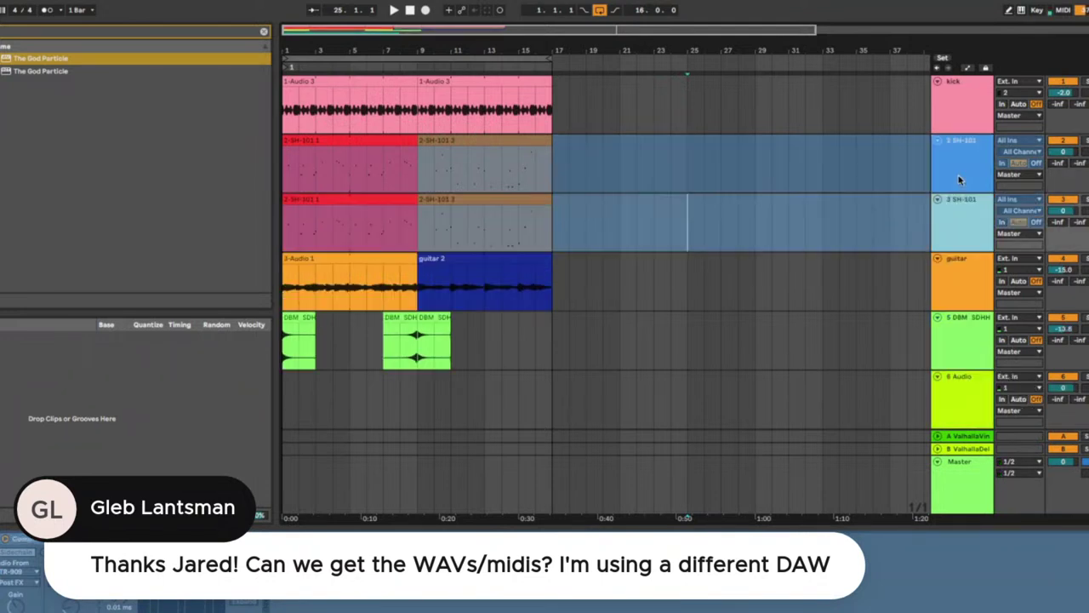
right_click(966, 228)
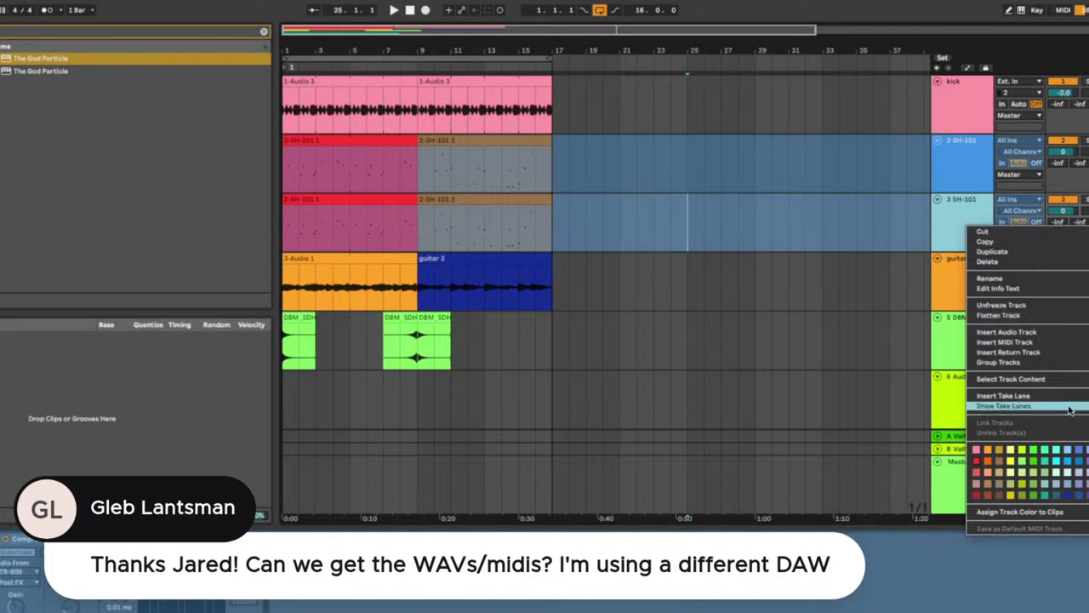
left_click(1036, 317)
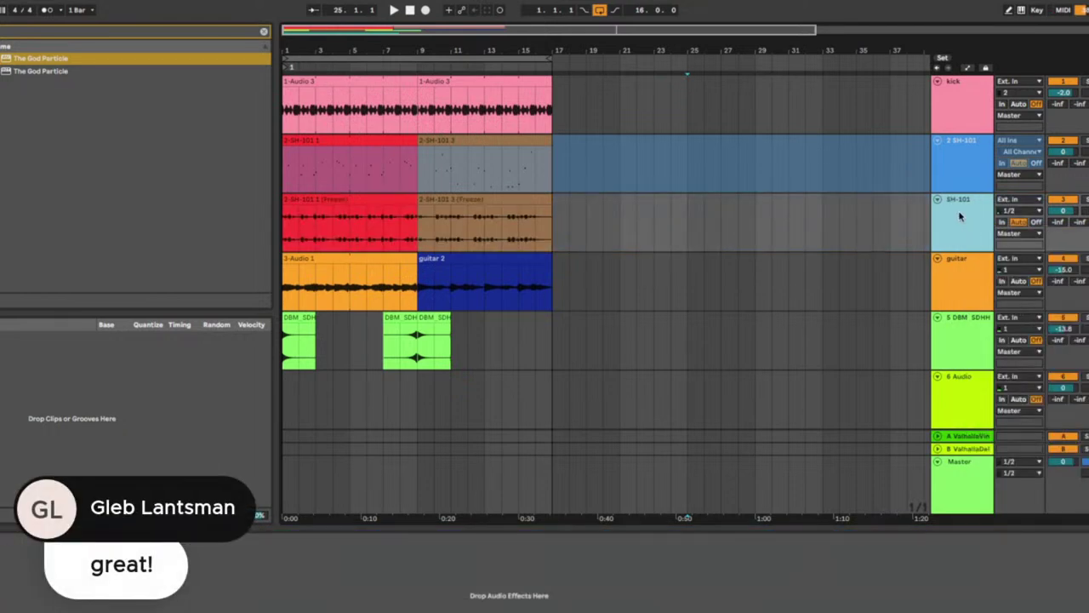
- Deactivate the original SH-101 MIDI track and fold it above its flattened audio copy
left_click(936, 141)
left_click(936, 141)
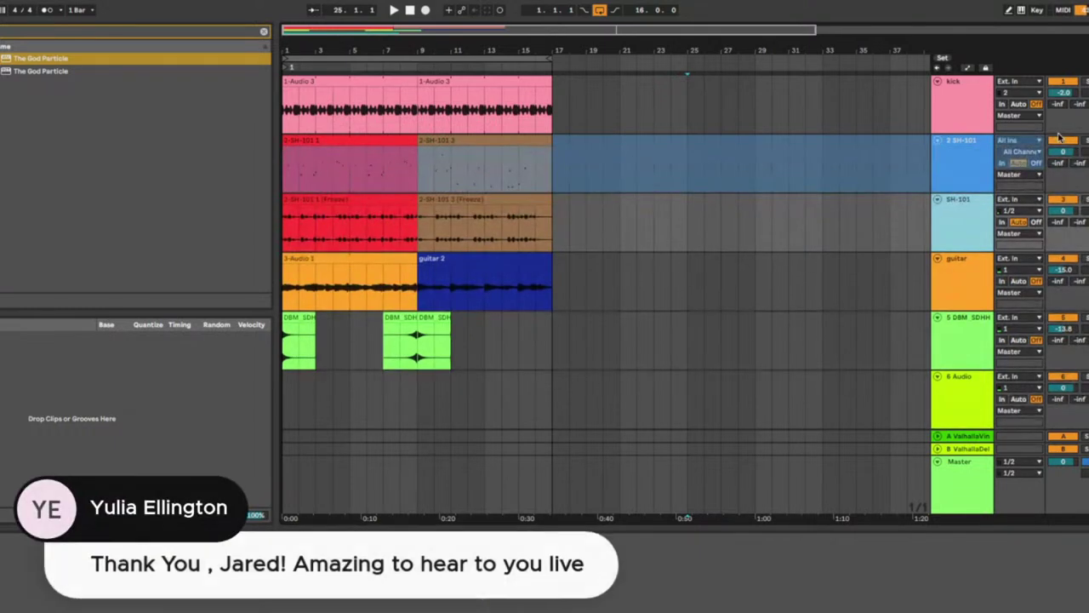
left_click(970, 161)
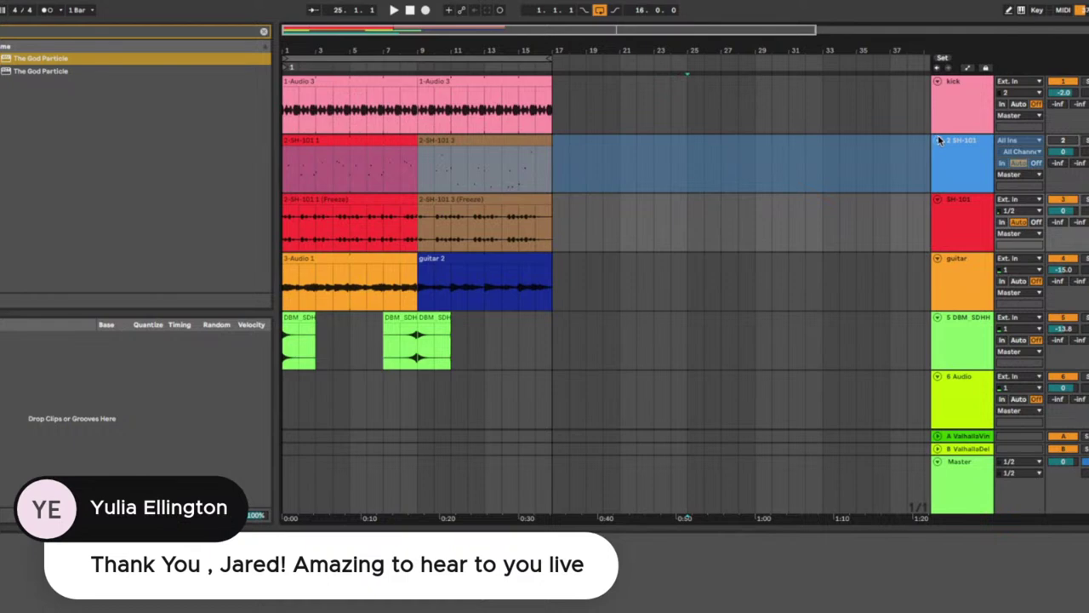
left_click(937, 140)
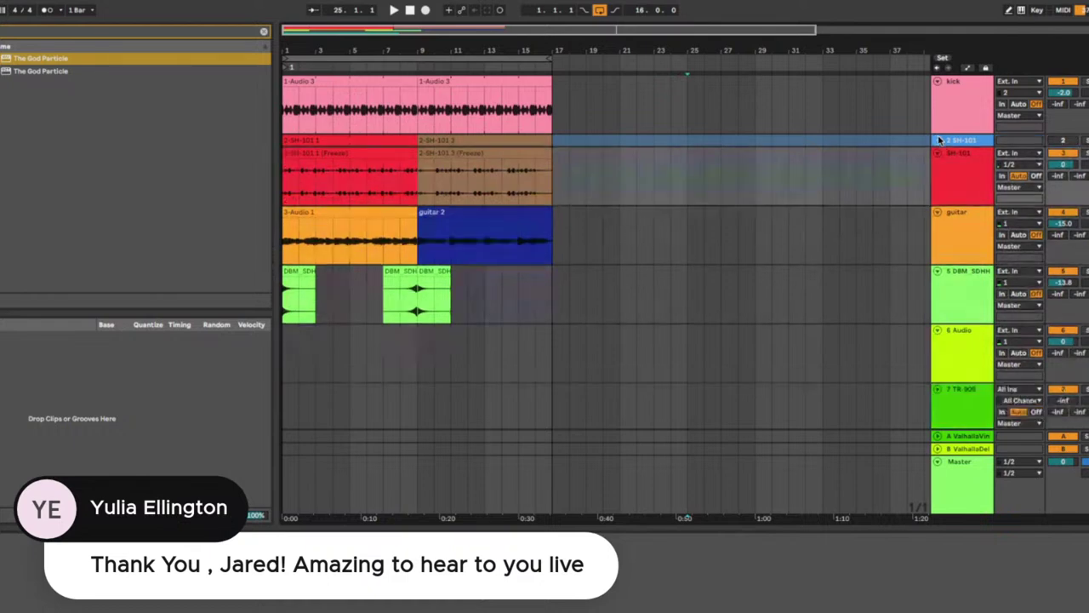
- Select the guitar track and unfold the deactivated SH-101 MIDI track
left_click(955, 230)
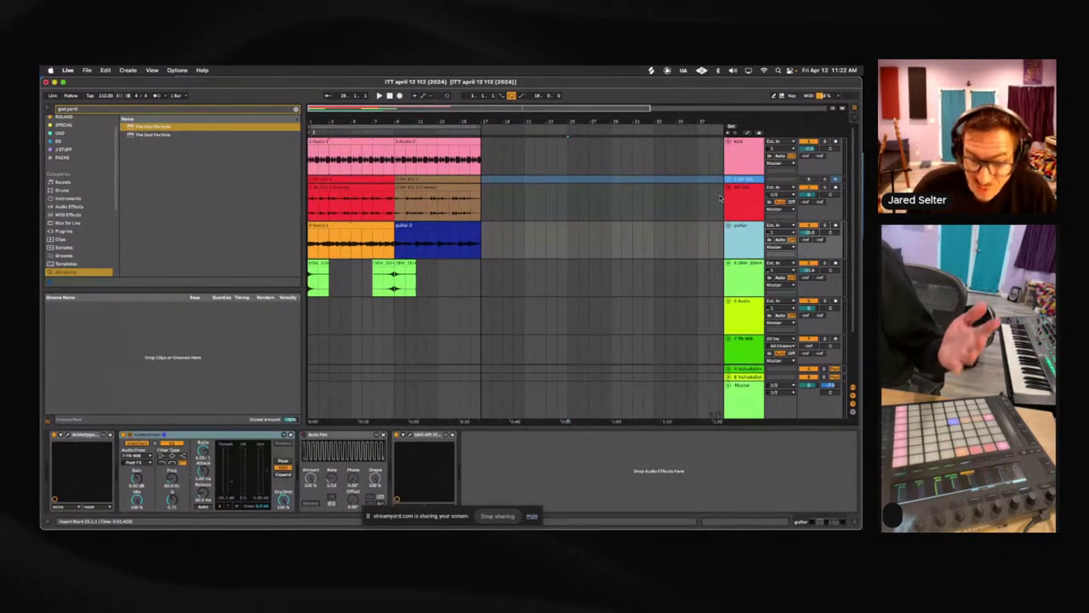
left_click_drag(719, 181, 720, 212)
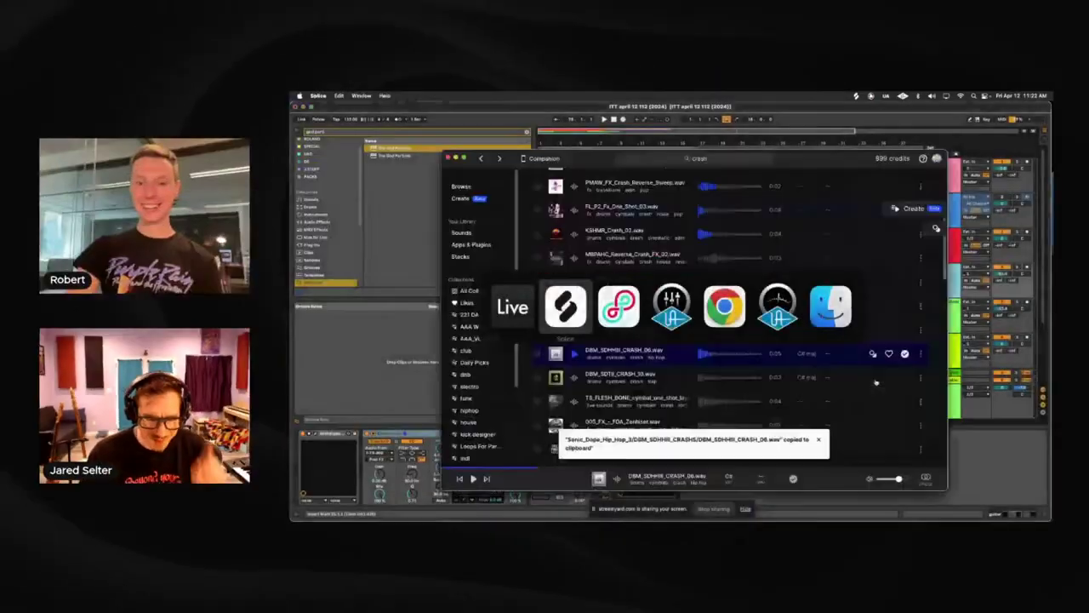
key("super+Tab")
key("super+Tab")
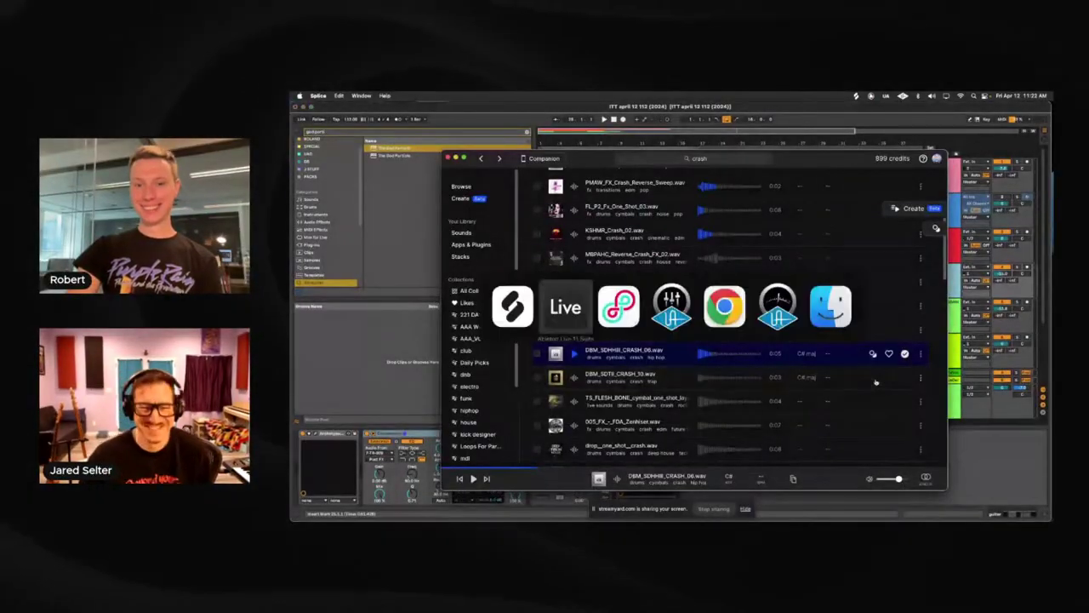
key("super+Tab")
key("super+Tab")
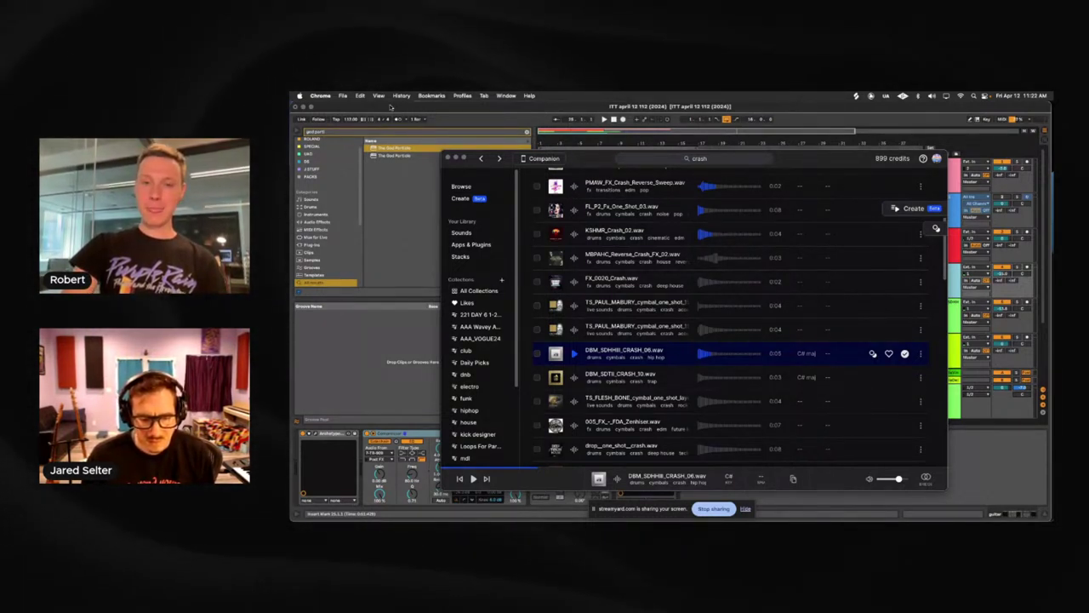
key("super+Tab")
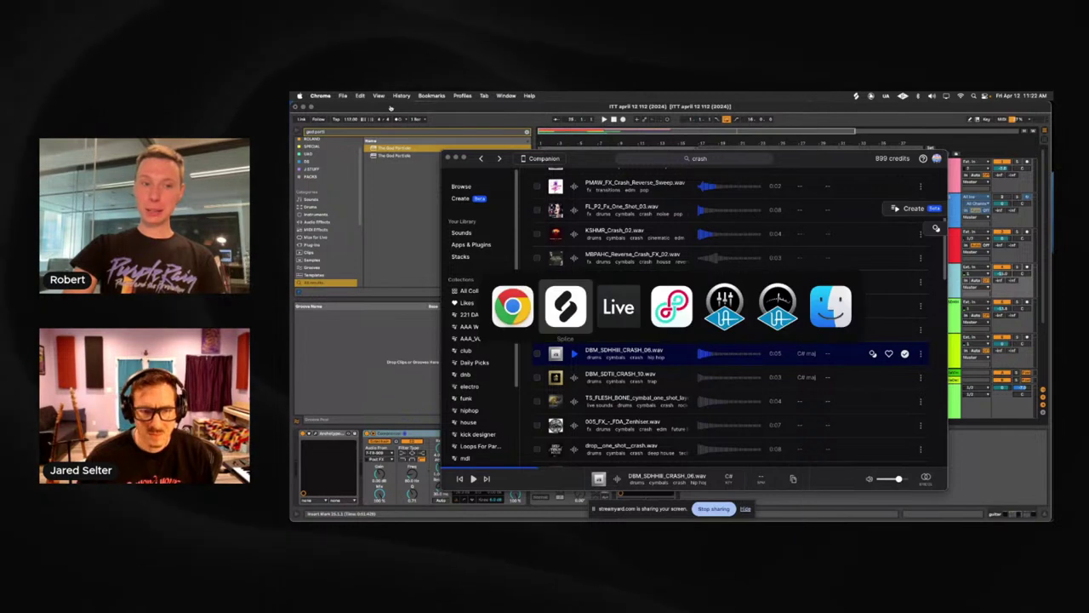